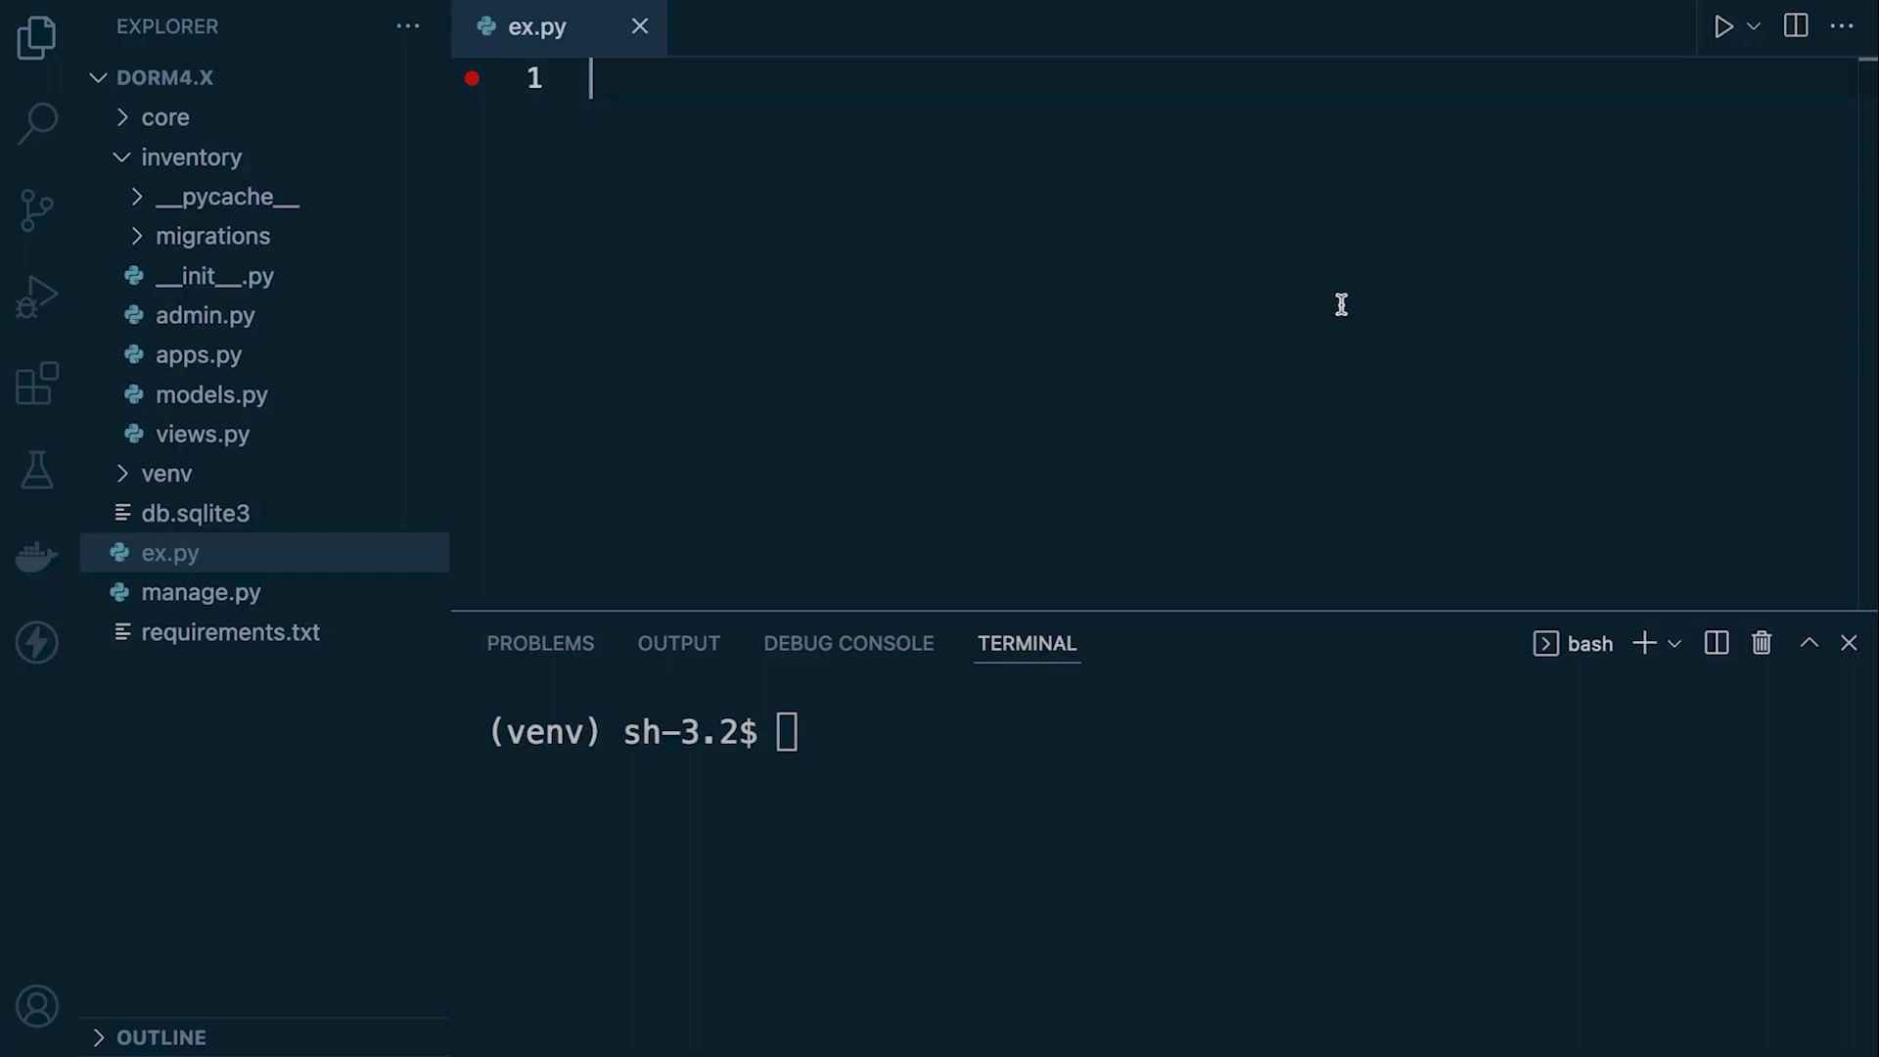
Paste the import and delete code into the script and run the import line in the terminal.
key(super+v)
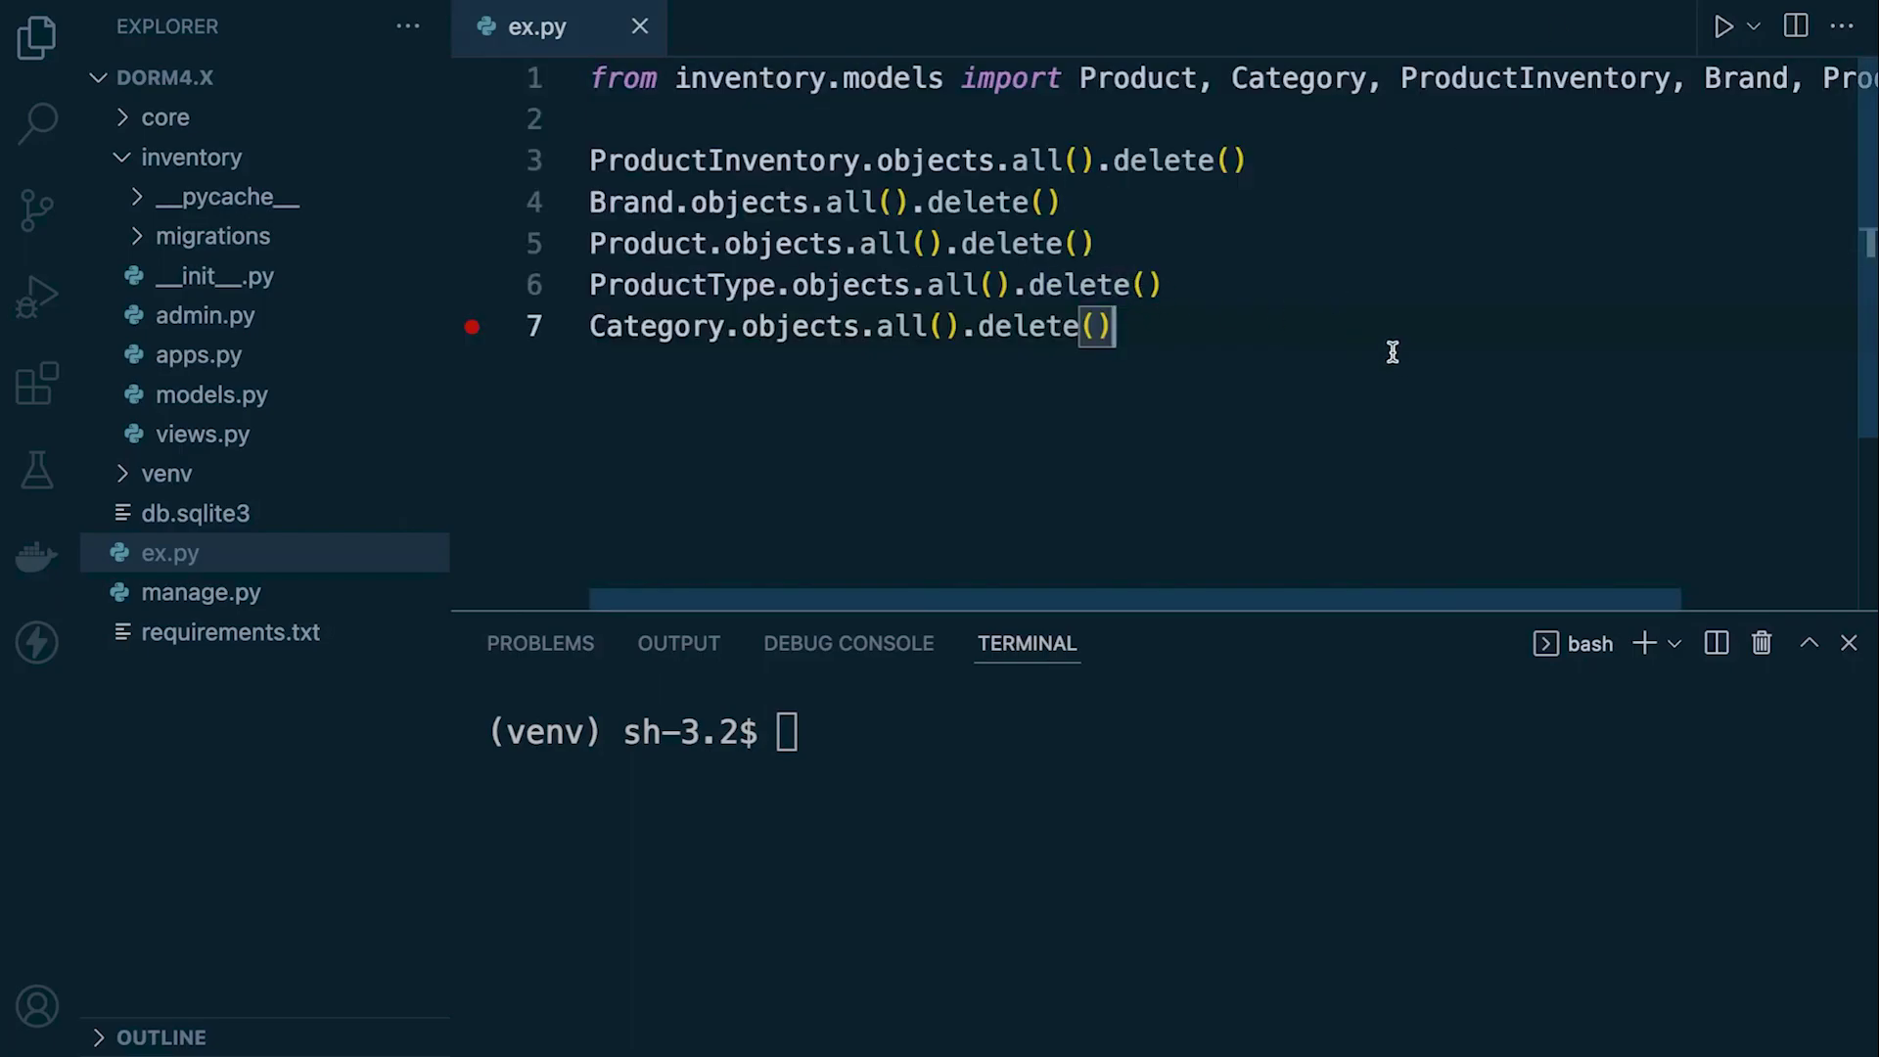
click(536, 86)
key(super+c)
click(955, 725)
key(super+v)
key(Return)
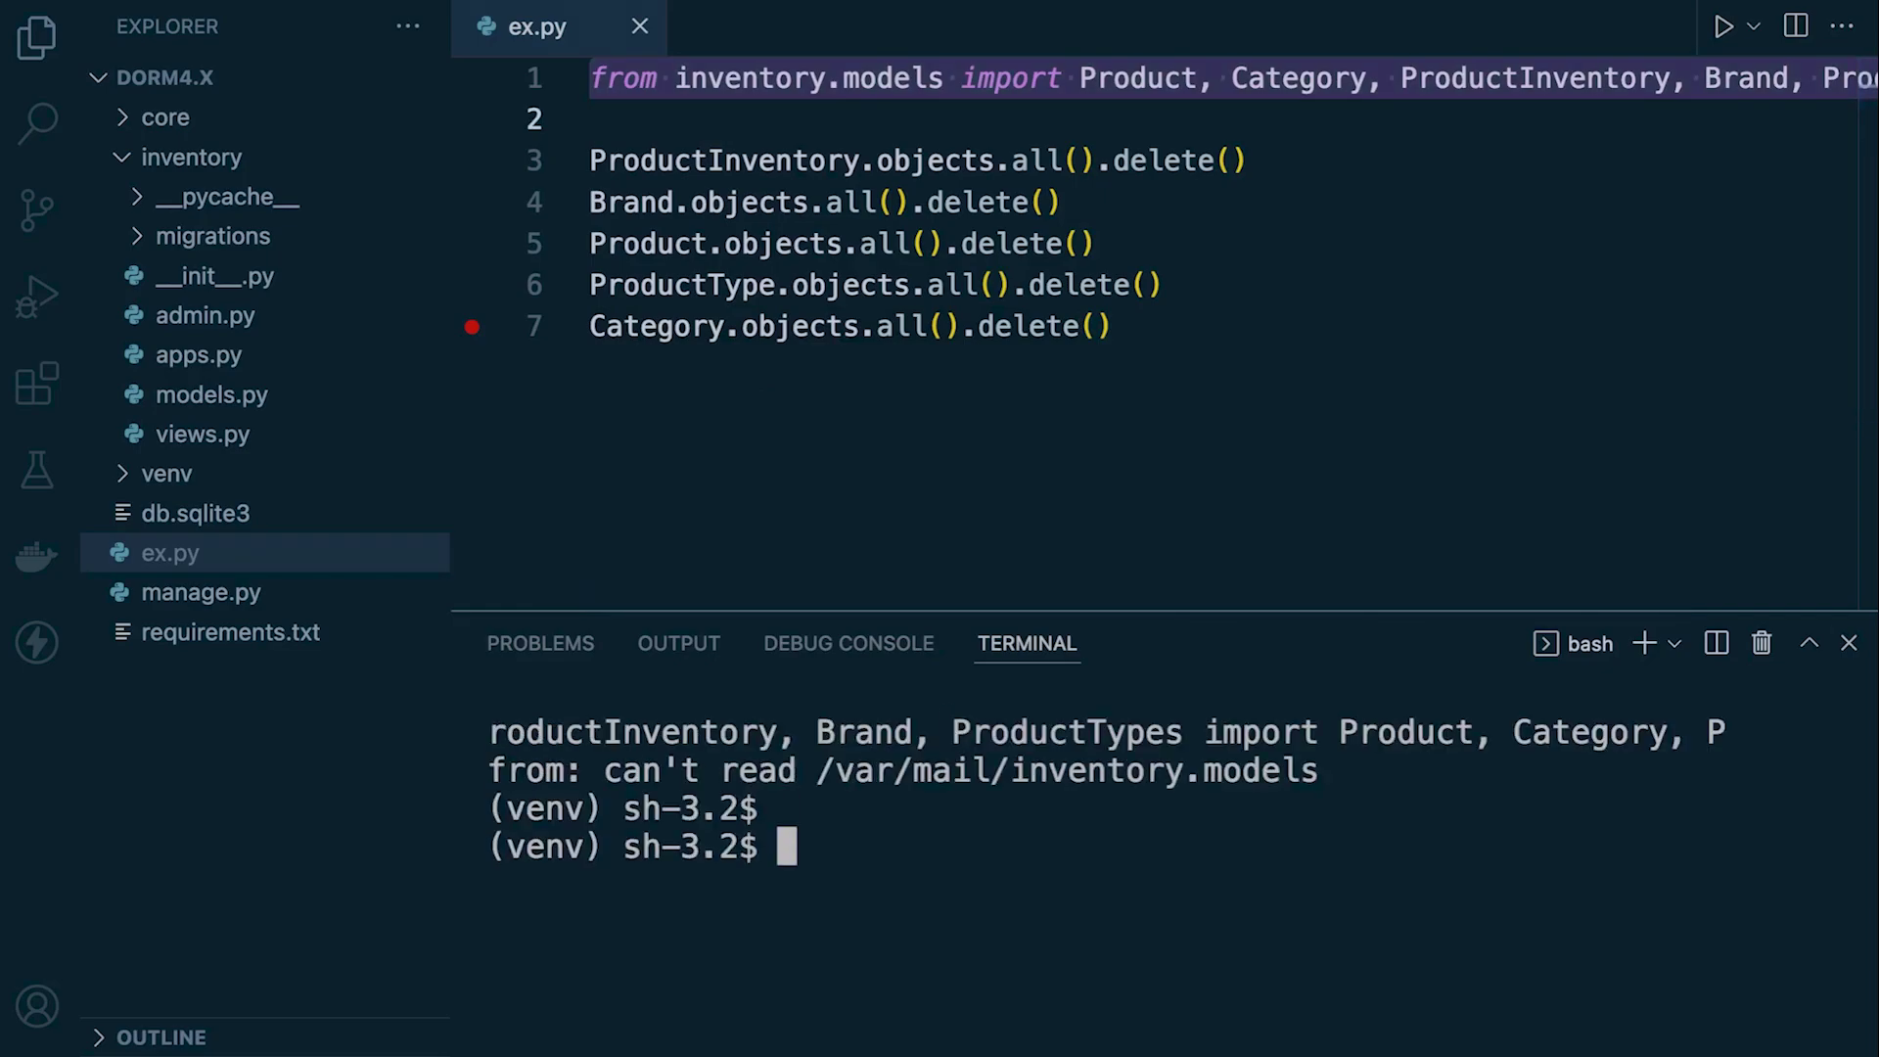
text(python3 manage.py shell)
Start the Django shell, clear it, and import the inventory models there.
key(Return)
key(super+k)
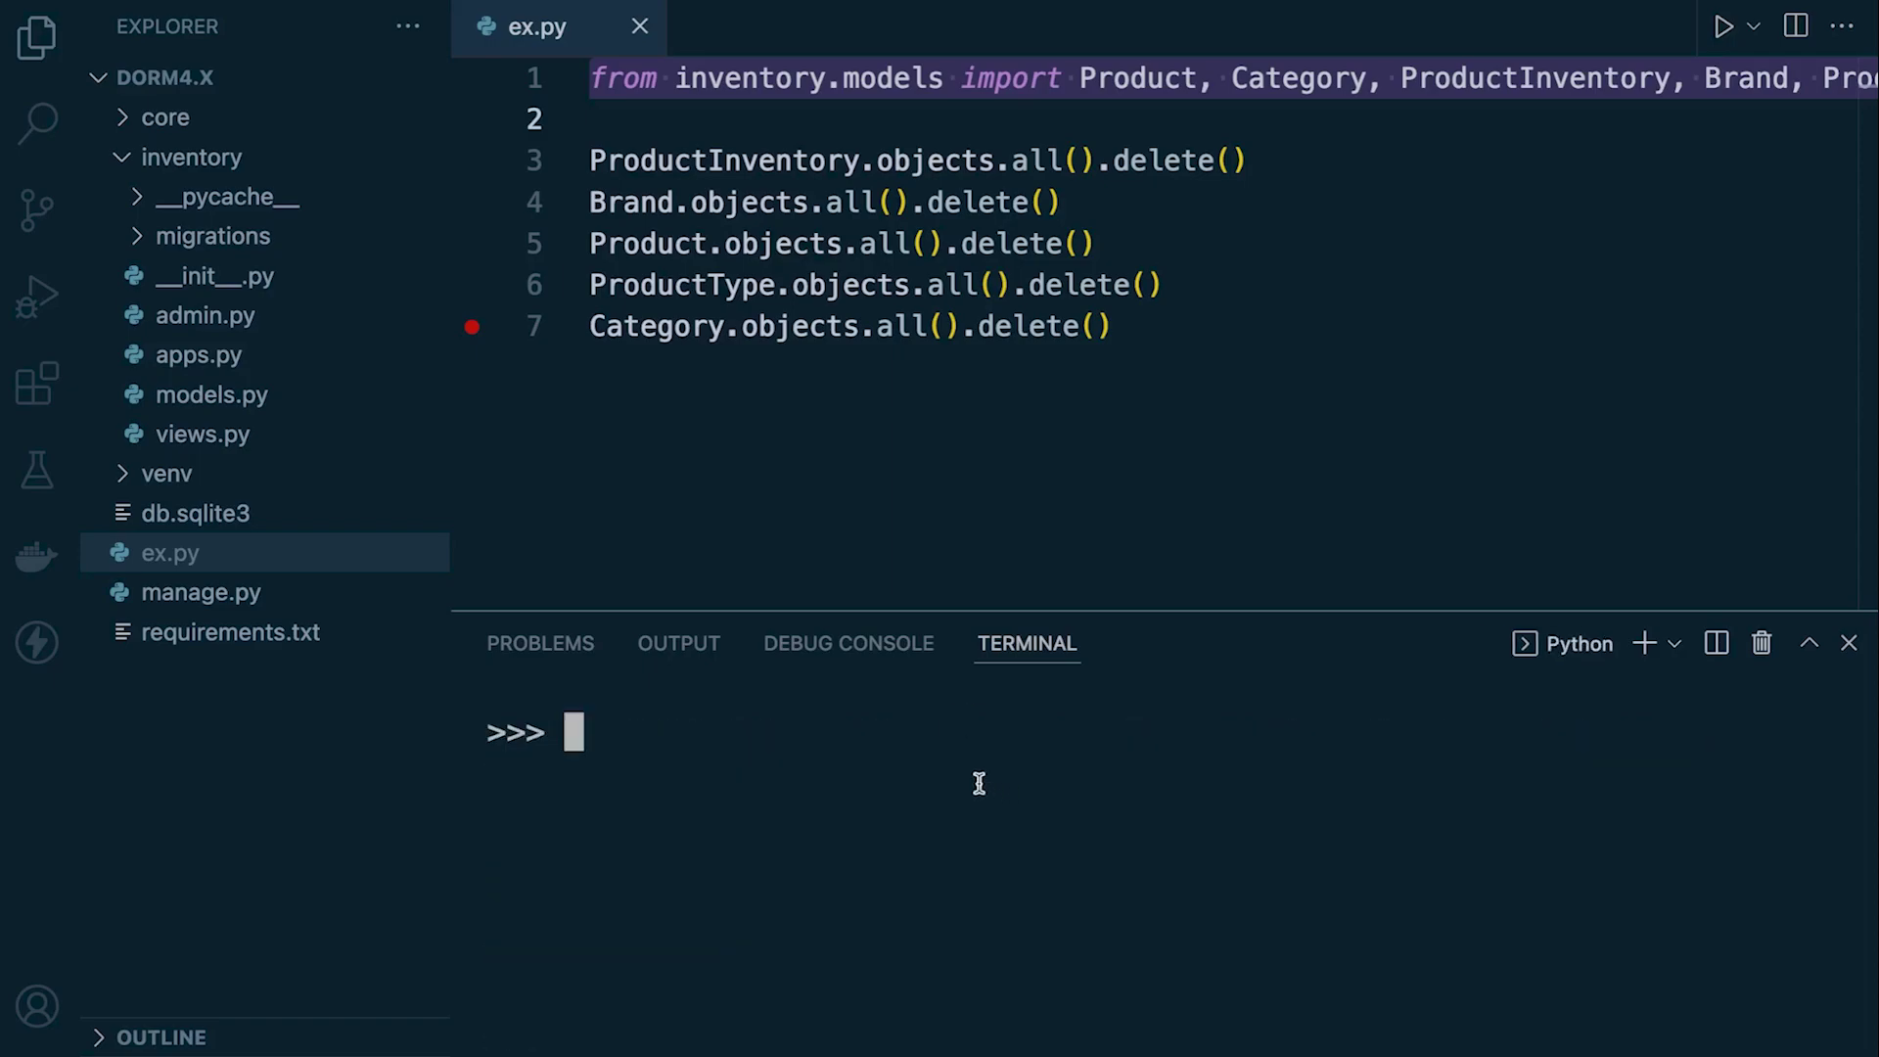
key(super+v)
key(Return)
key(Return)
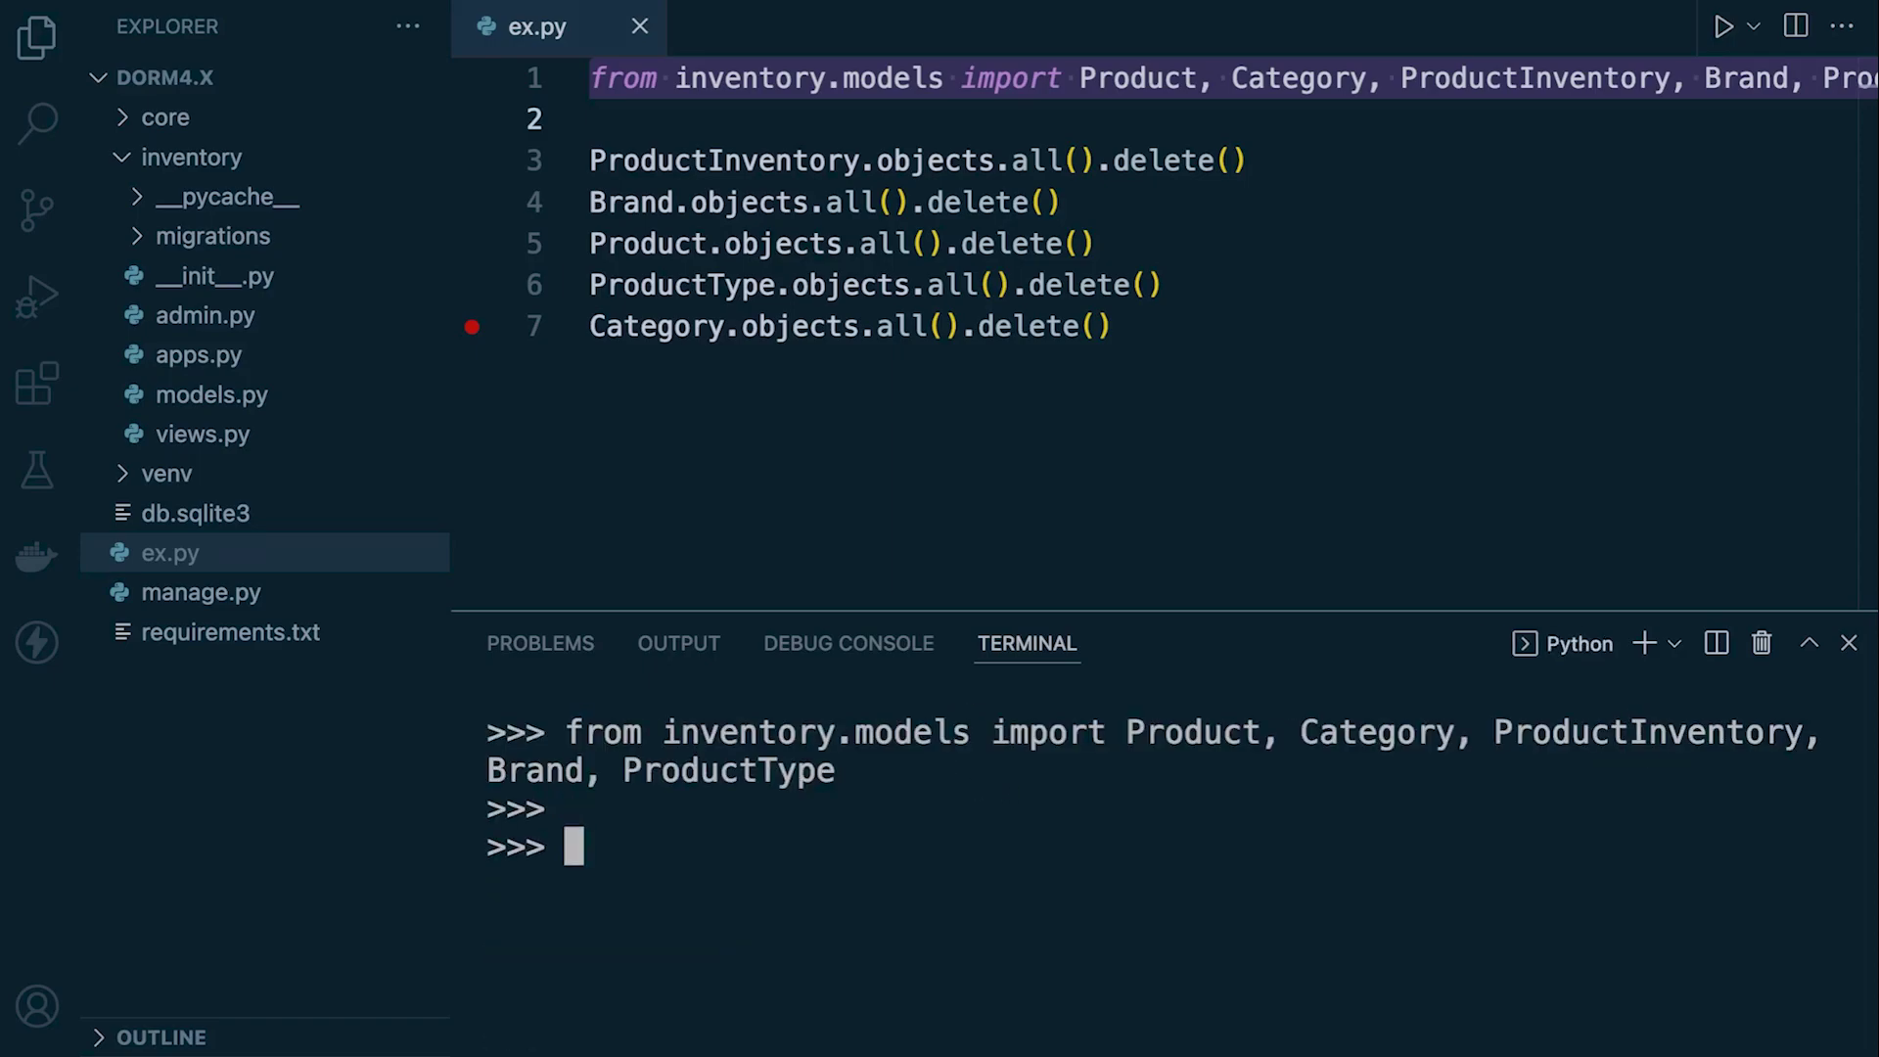
Run the five delete statements from lines 3–7 in the shell.
drag(1131, 326, 581, 143)
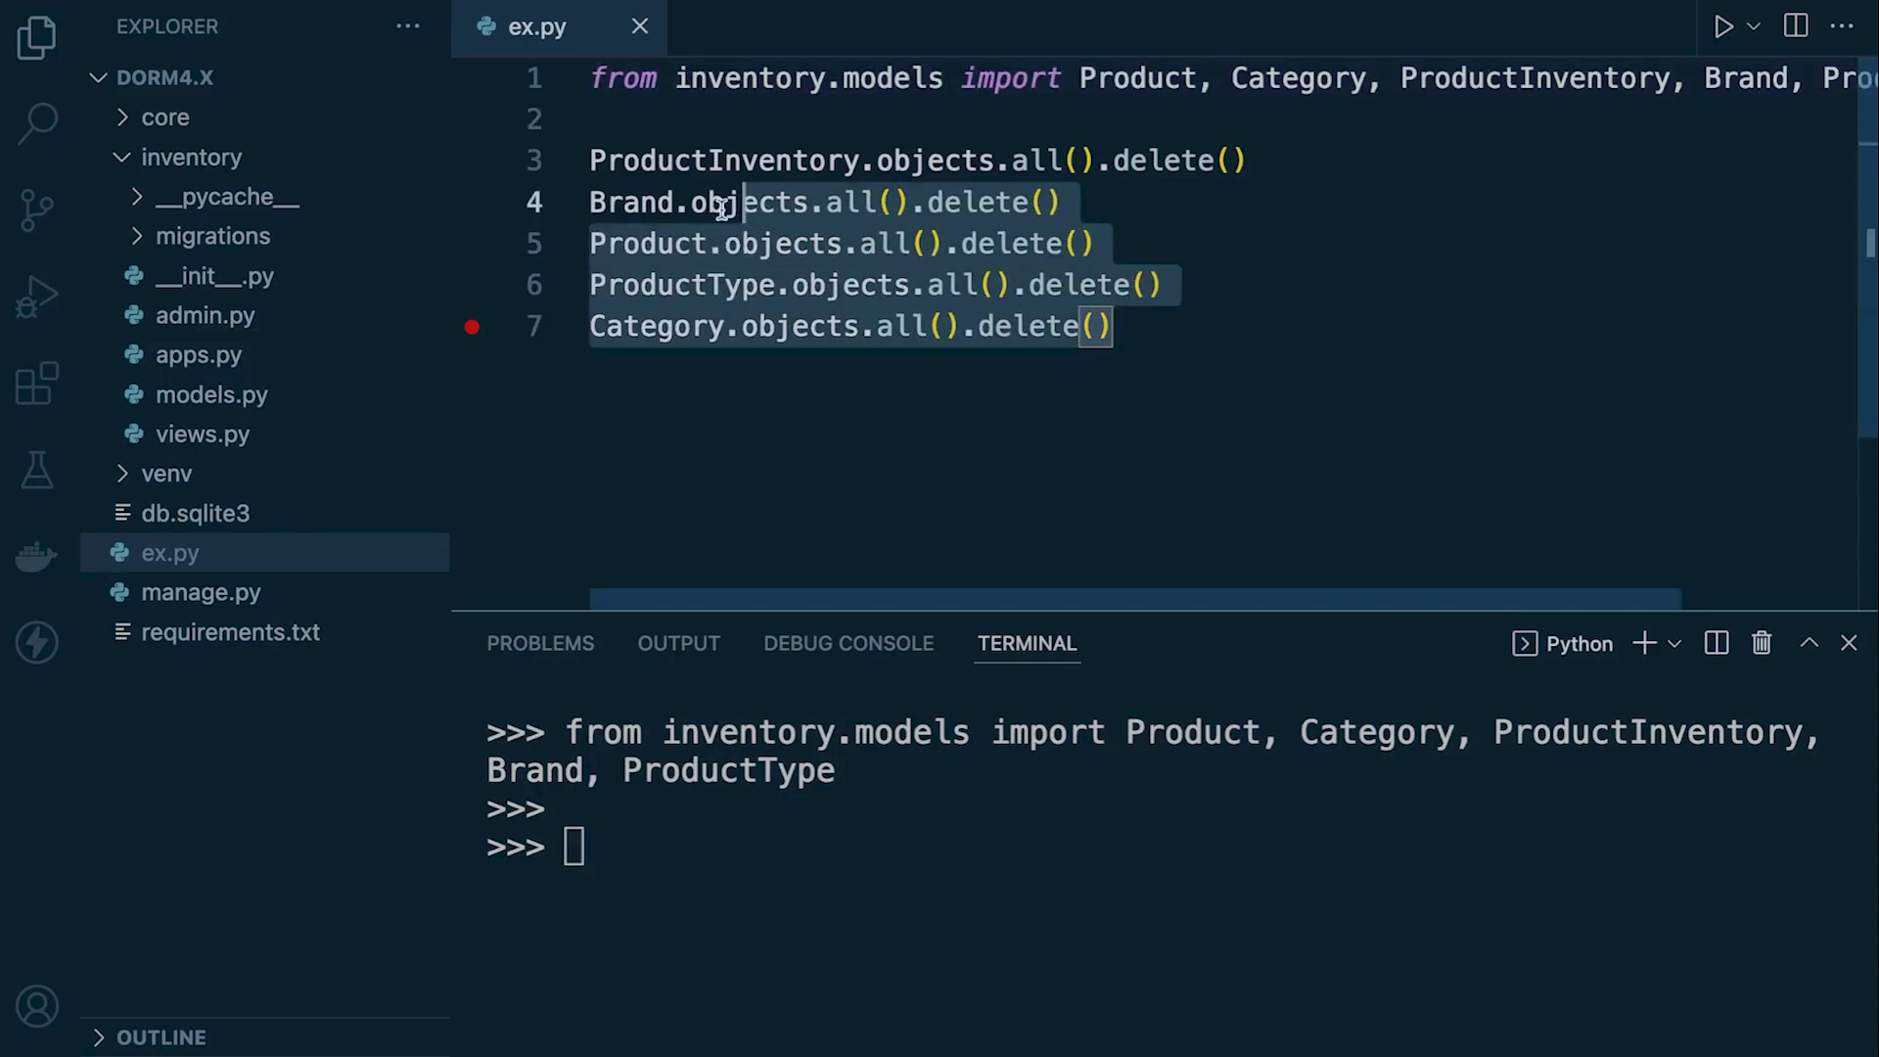
key(super+c)
click(835, 825)
key(super+v)
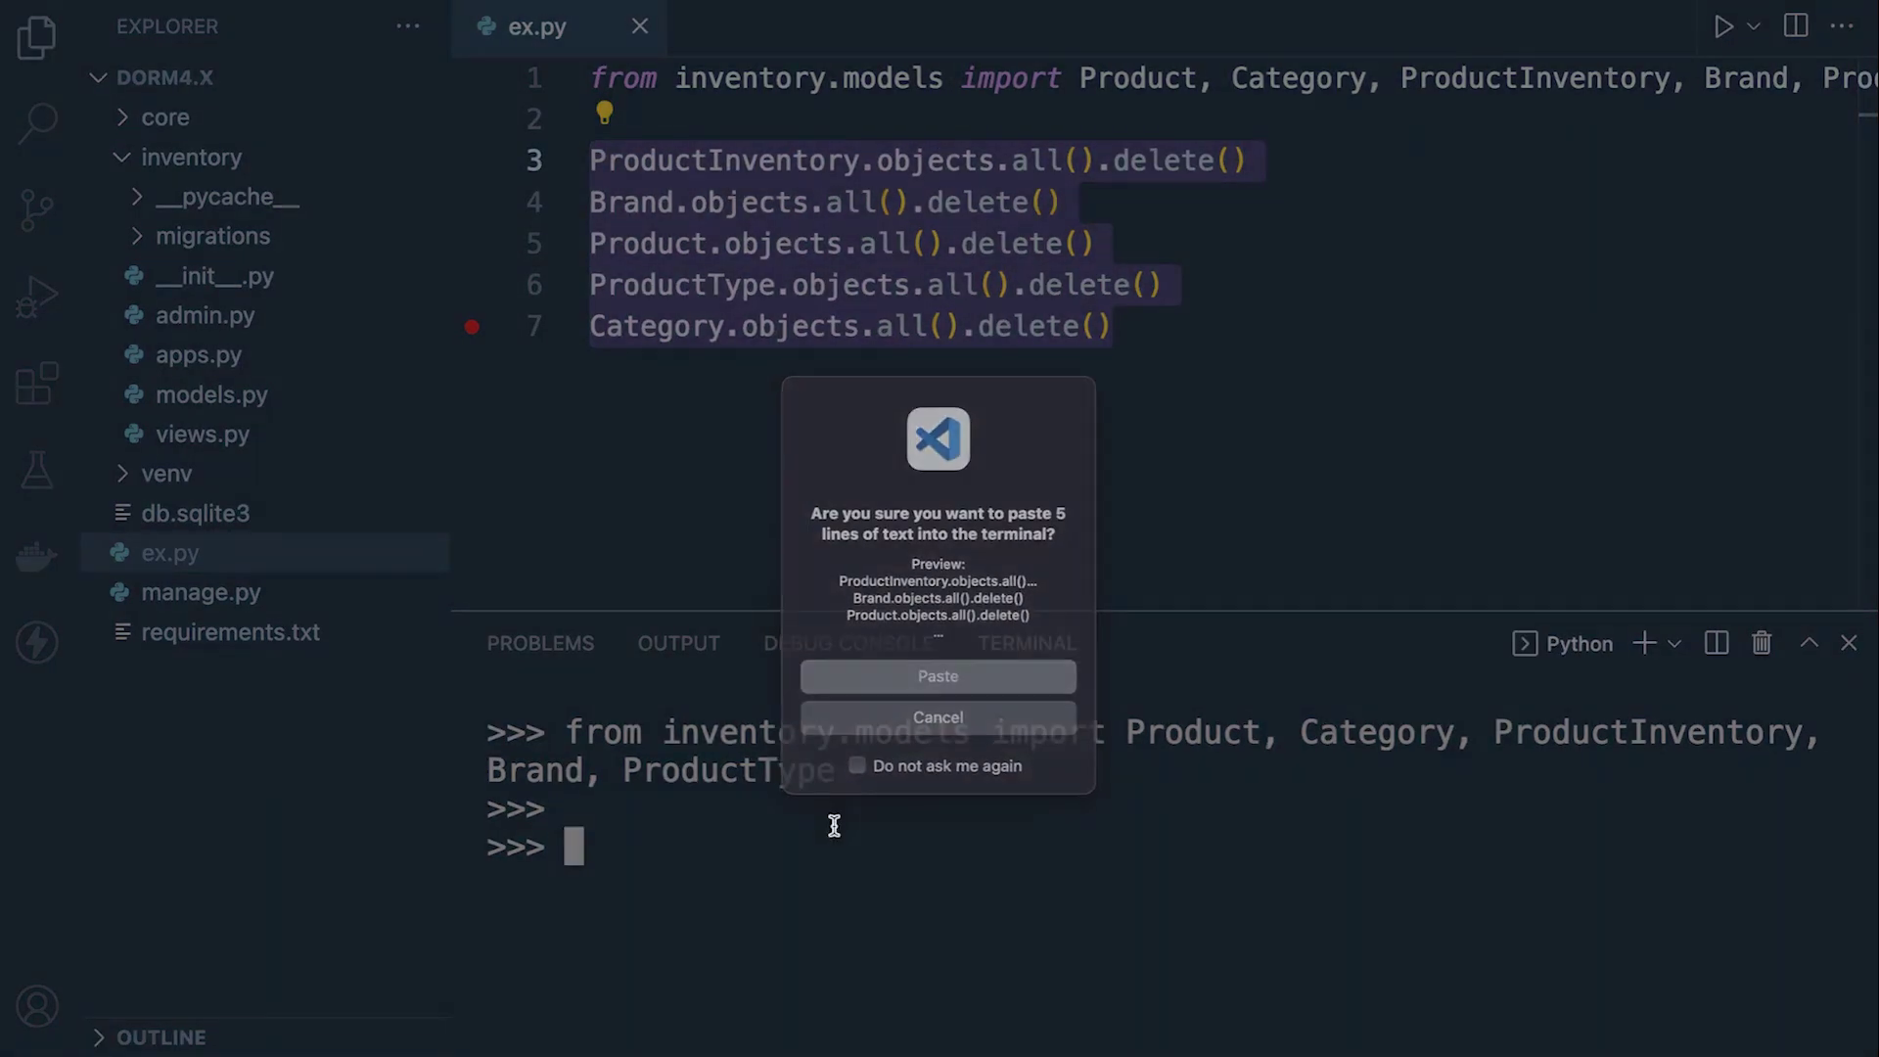
key(Return)
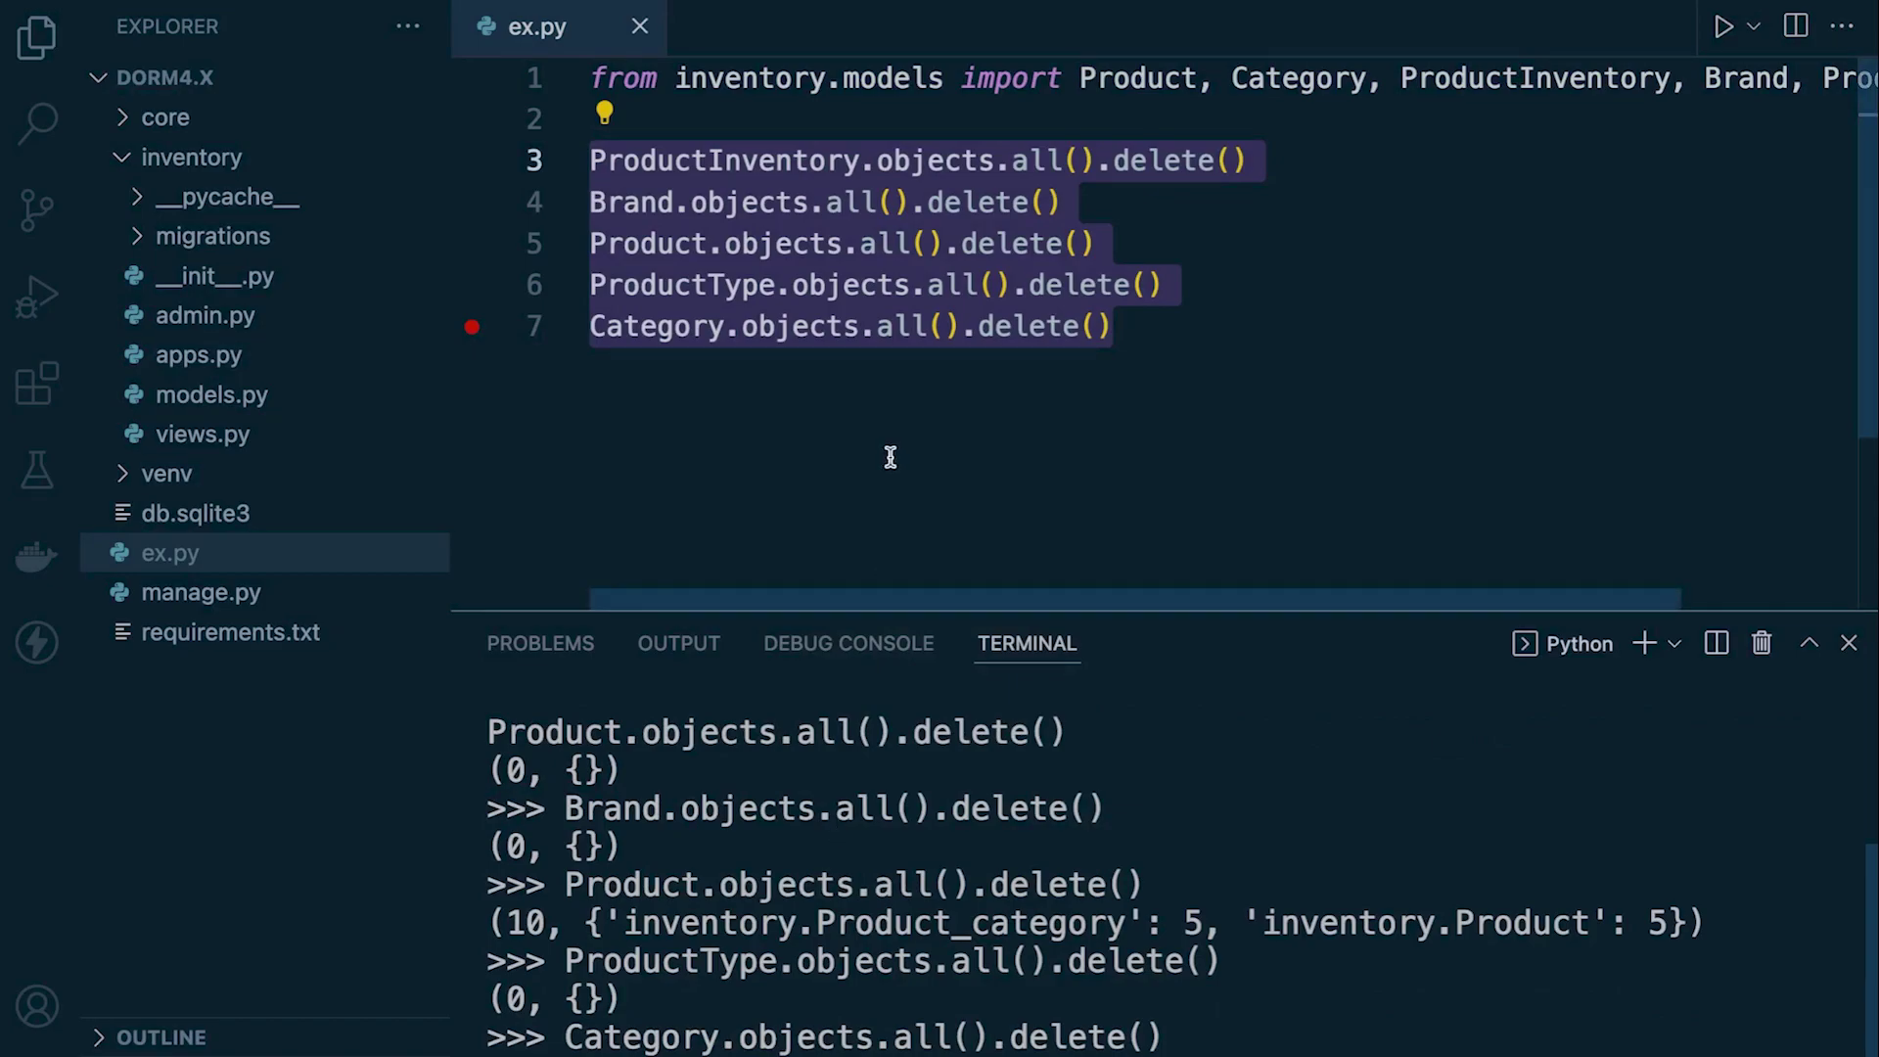
click(1104, 396)
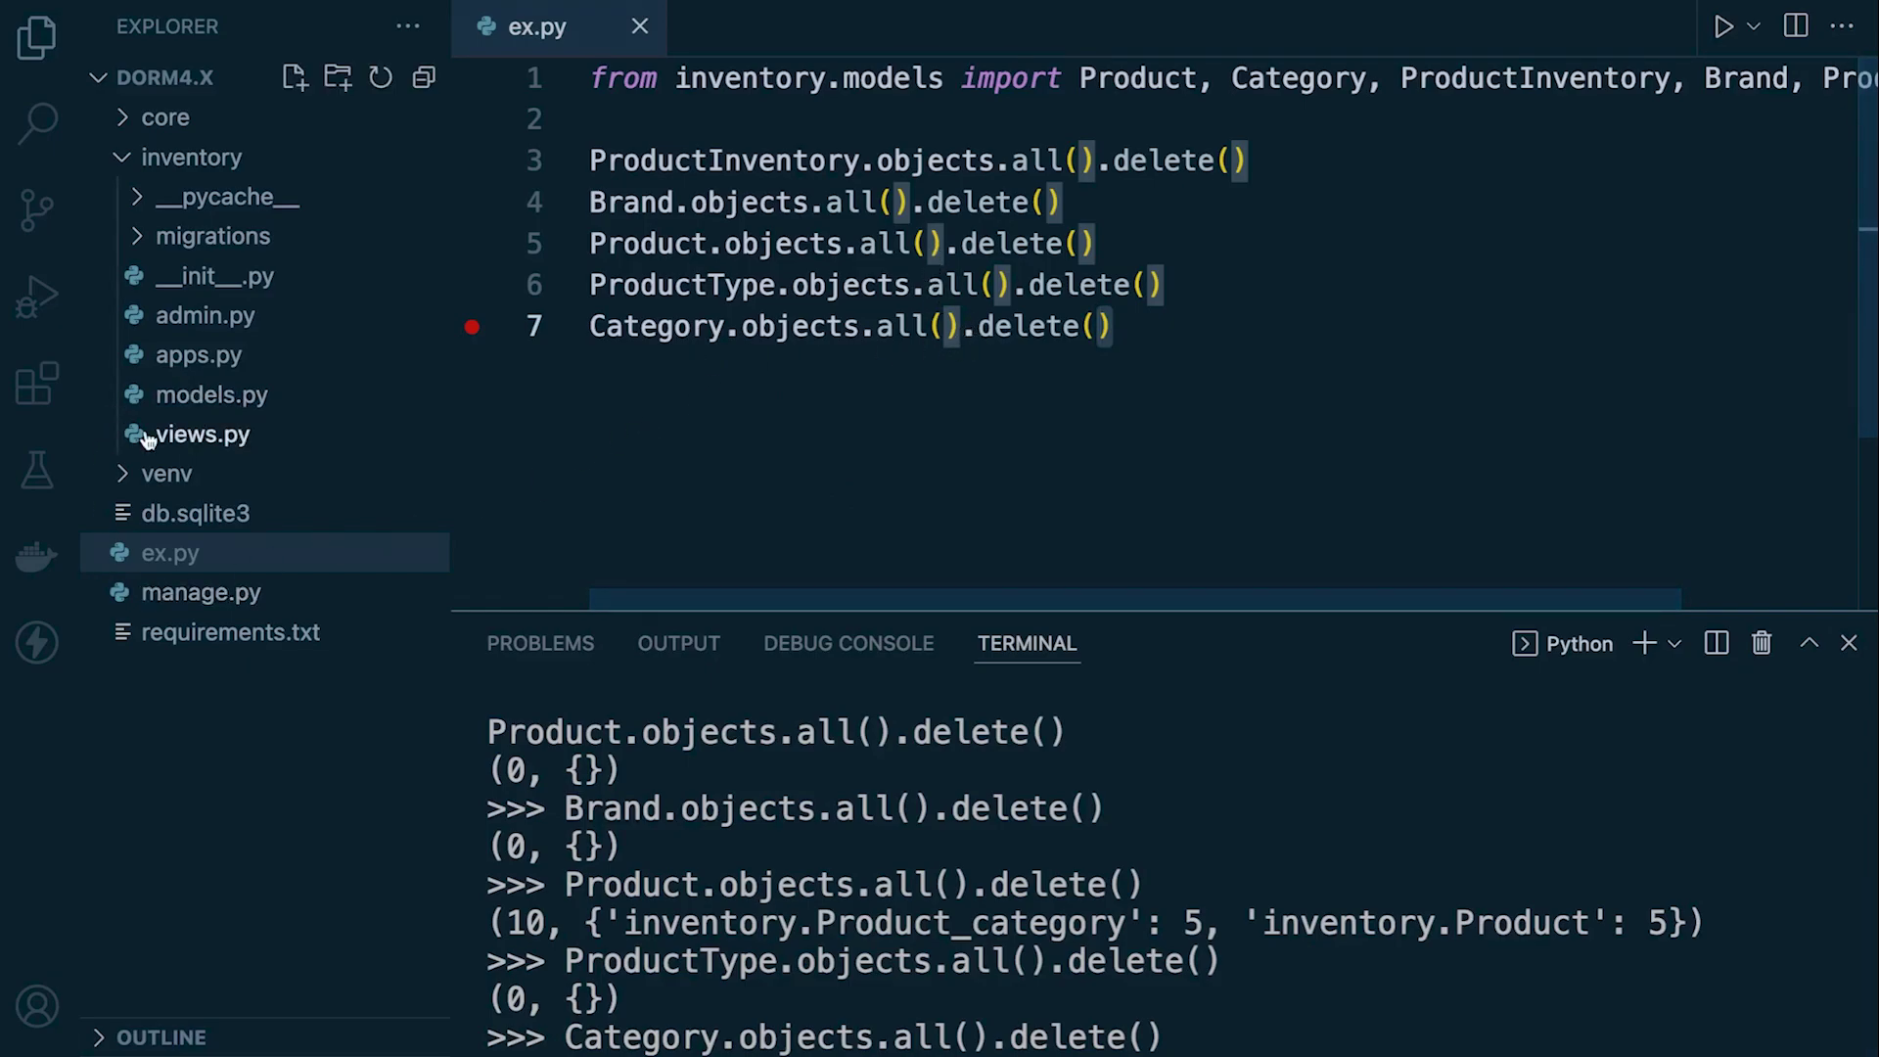
scroll(401, 826, down, 2)
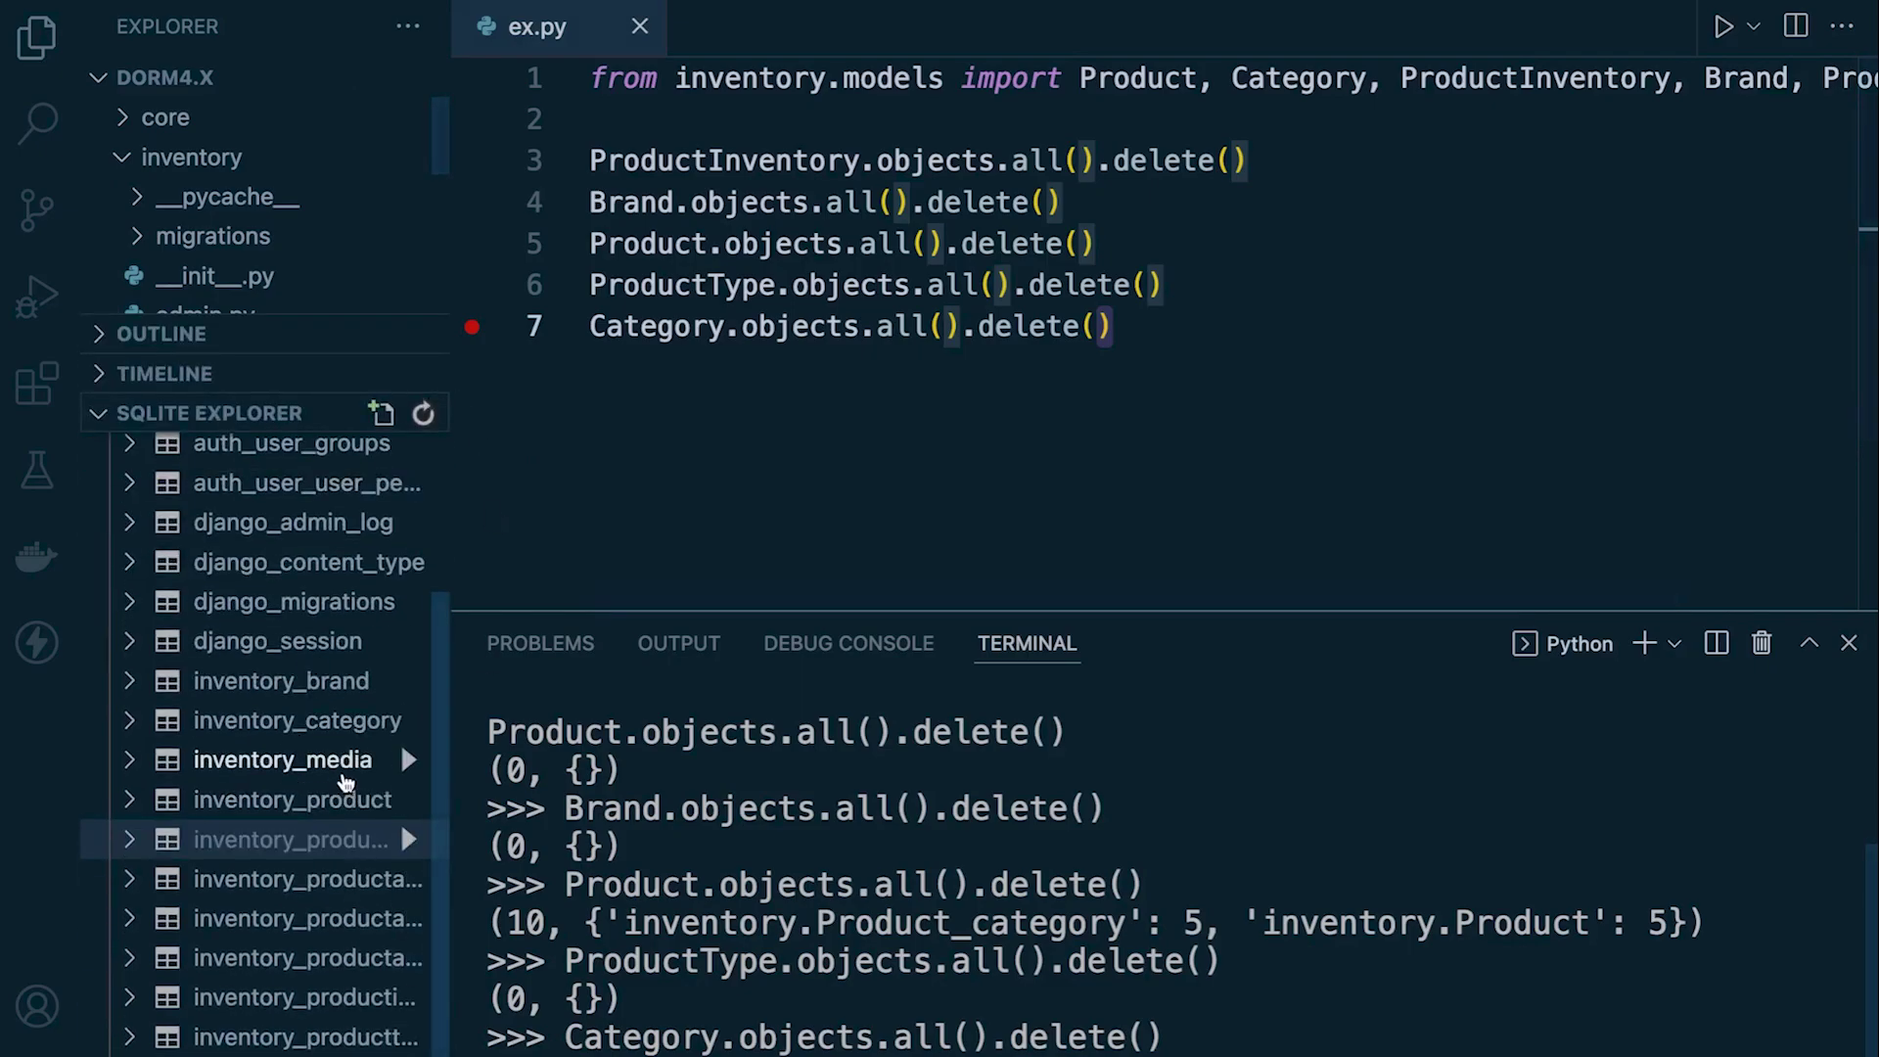
Widen the sidebar and show the empty inventory_product_category table in SQLite Explorer.
drag(452, 773, 638, 774)
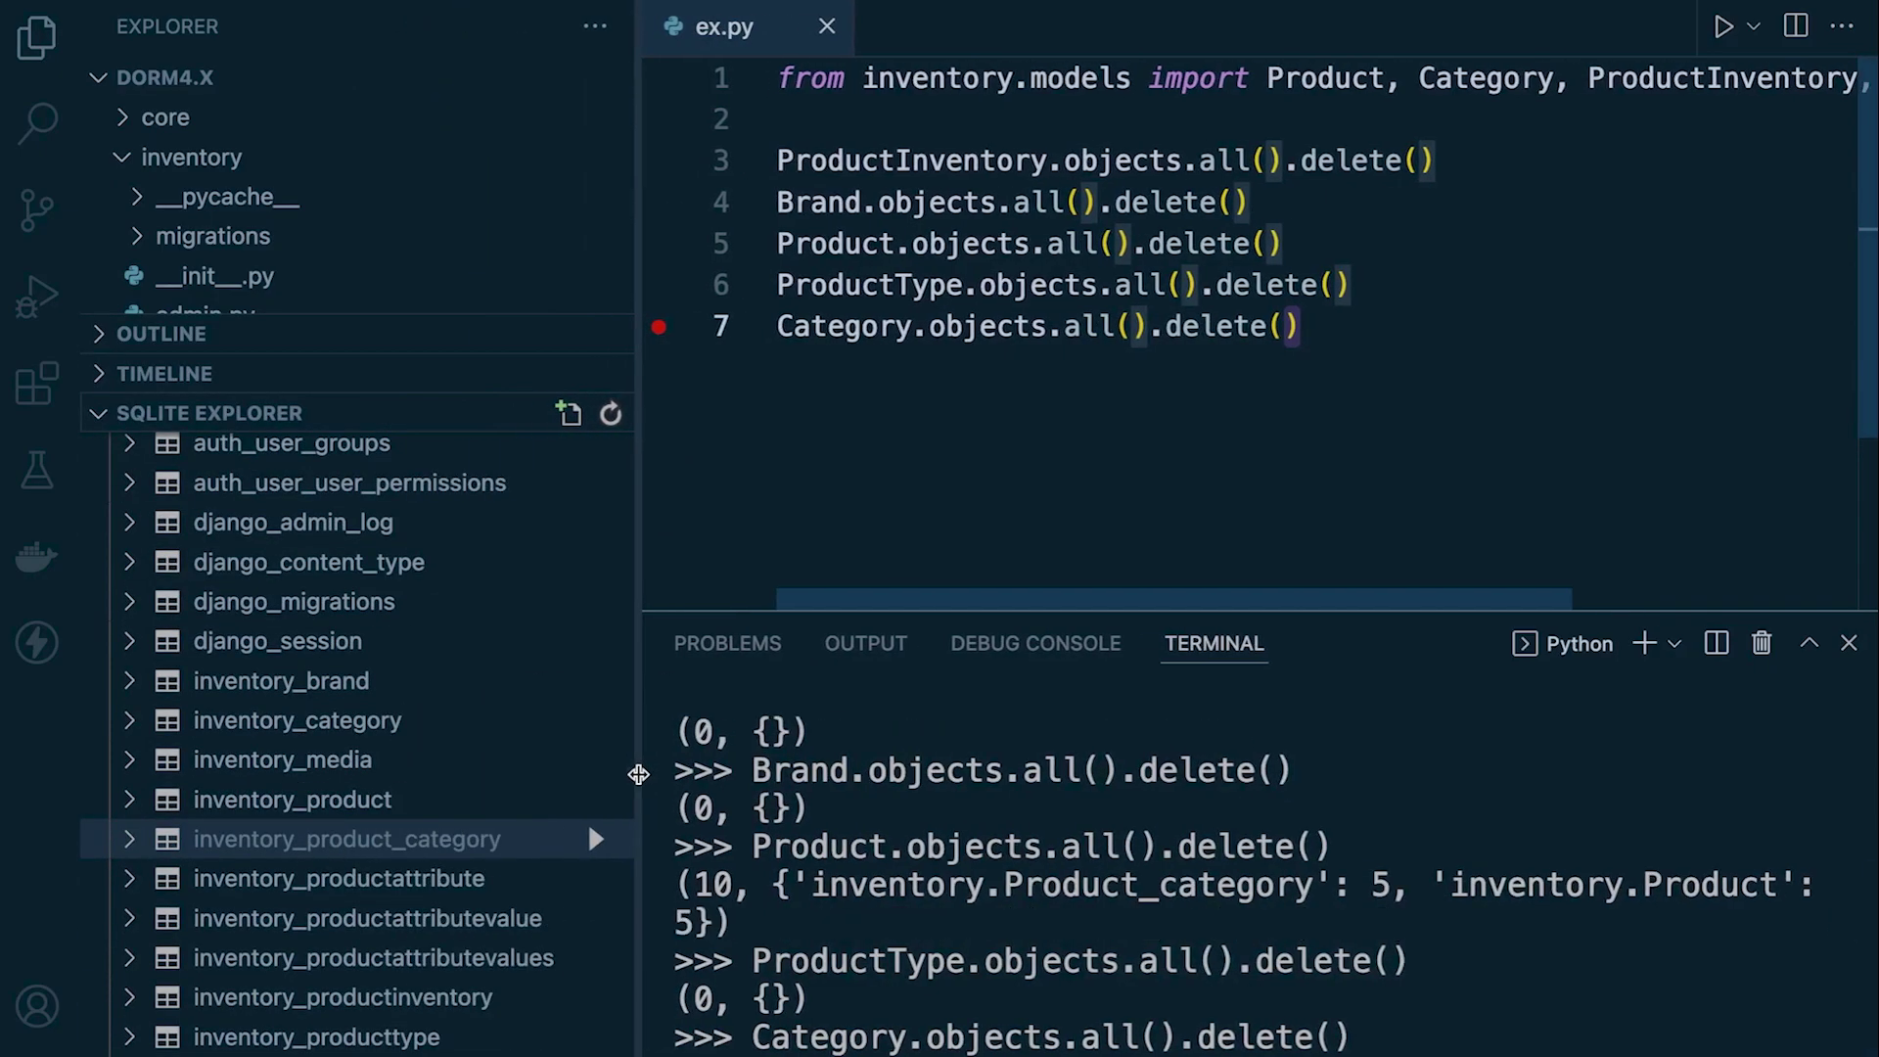
click(426, 839)
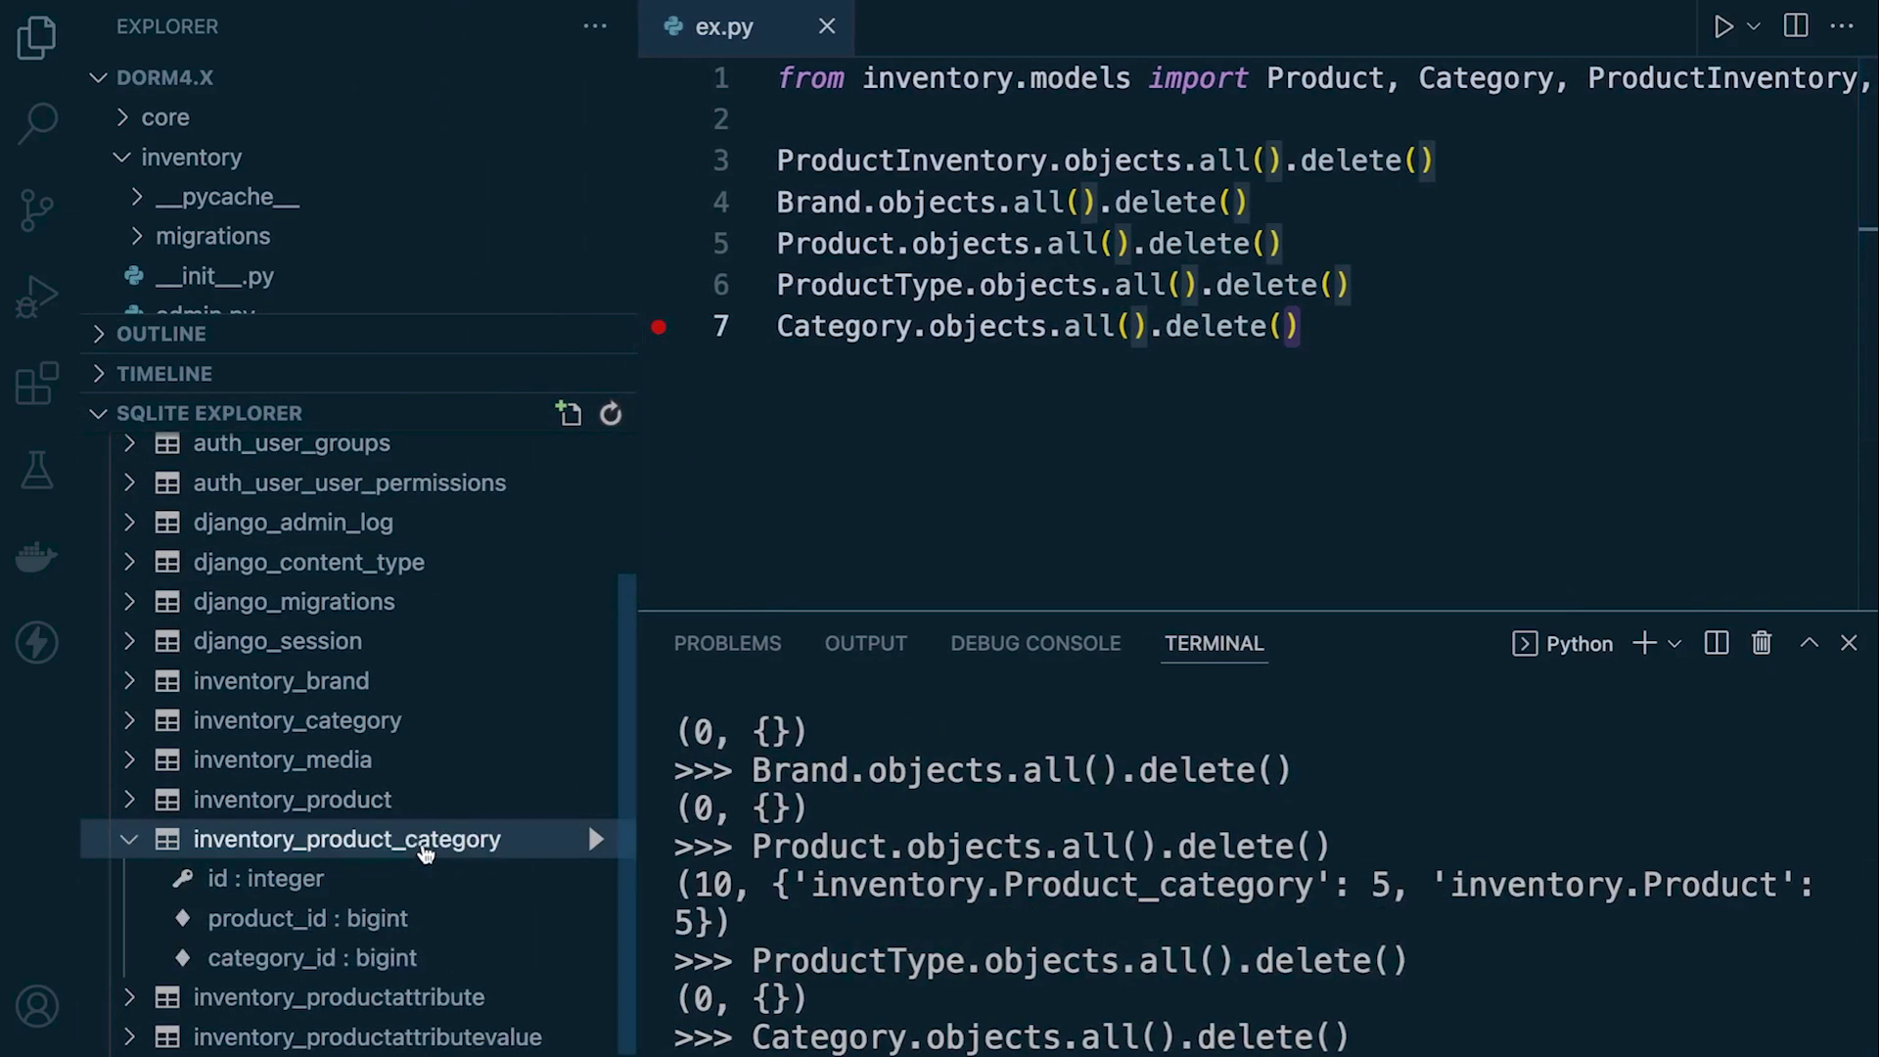
click(350, 842)
right_click(350, 842)
click(382, 852)
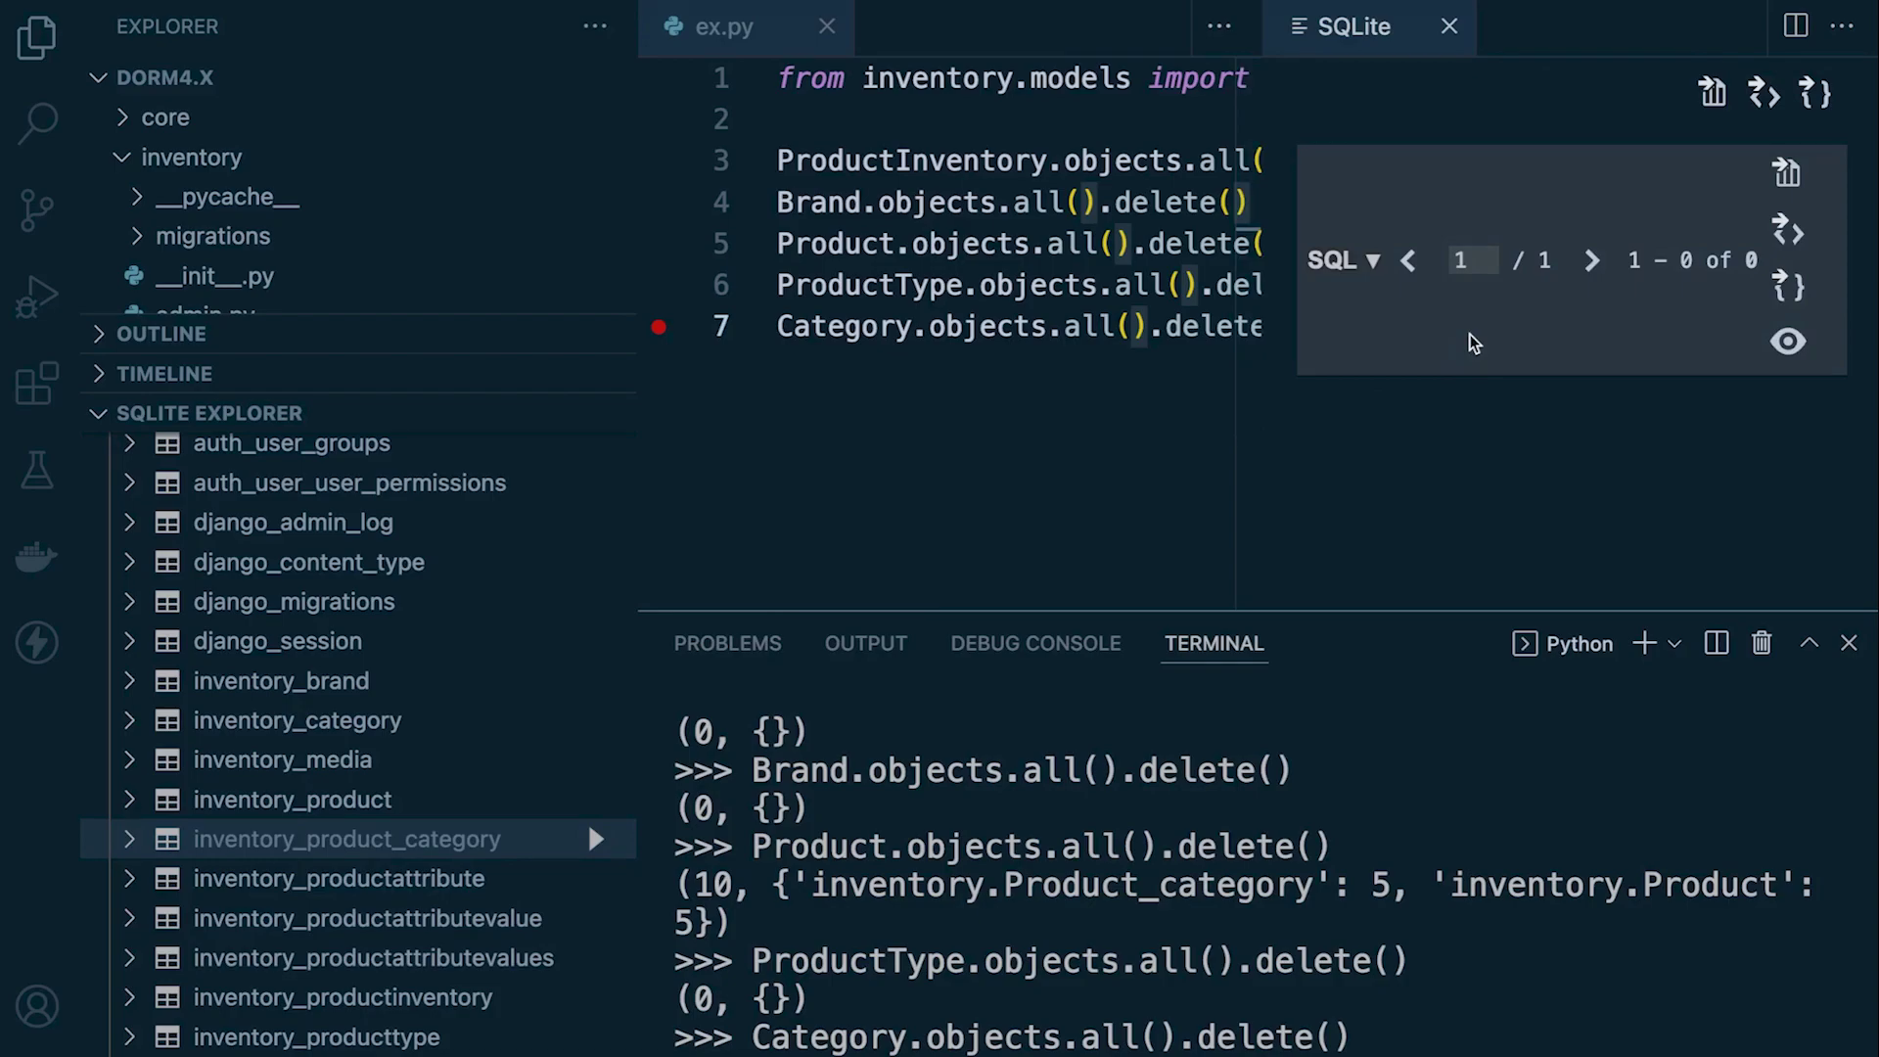
key(ctrl+Right)
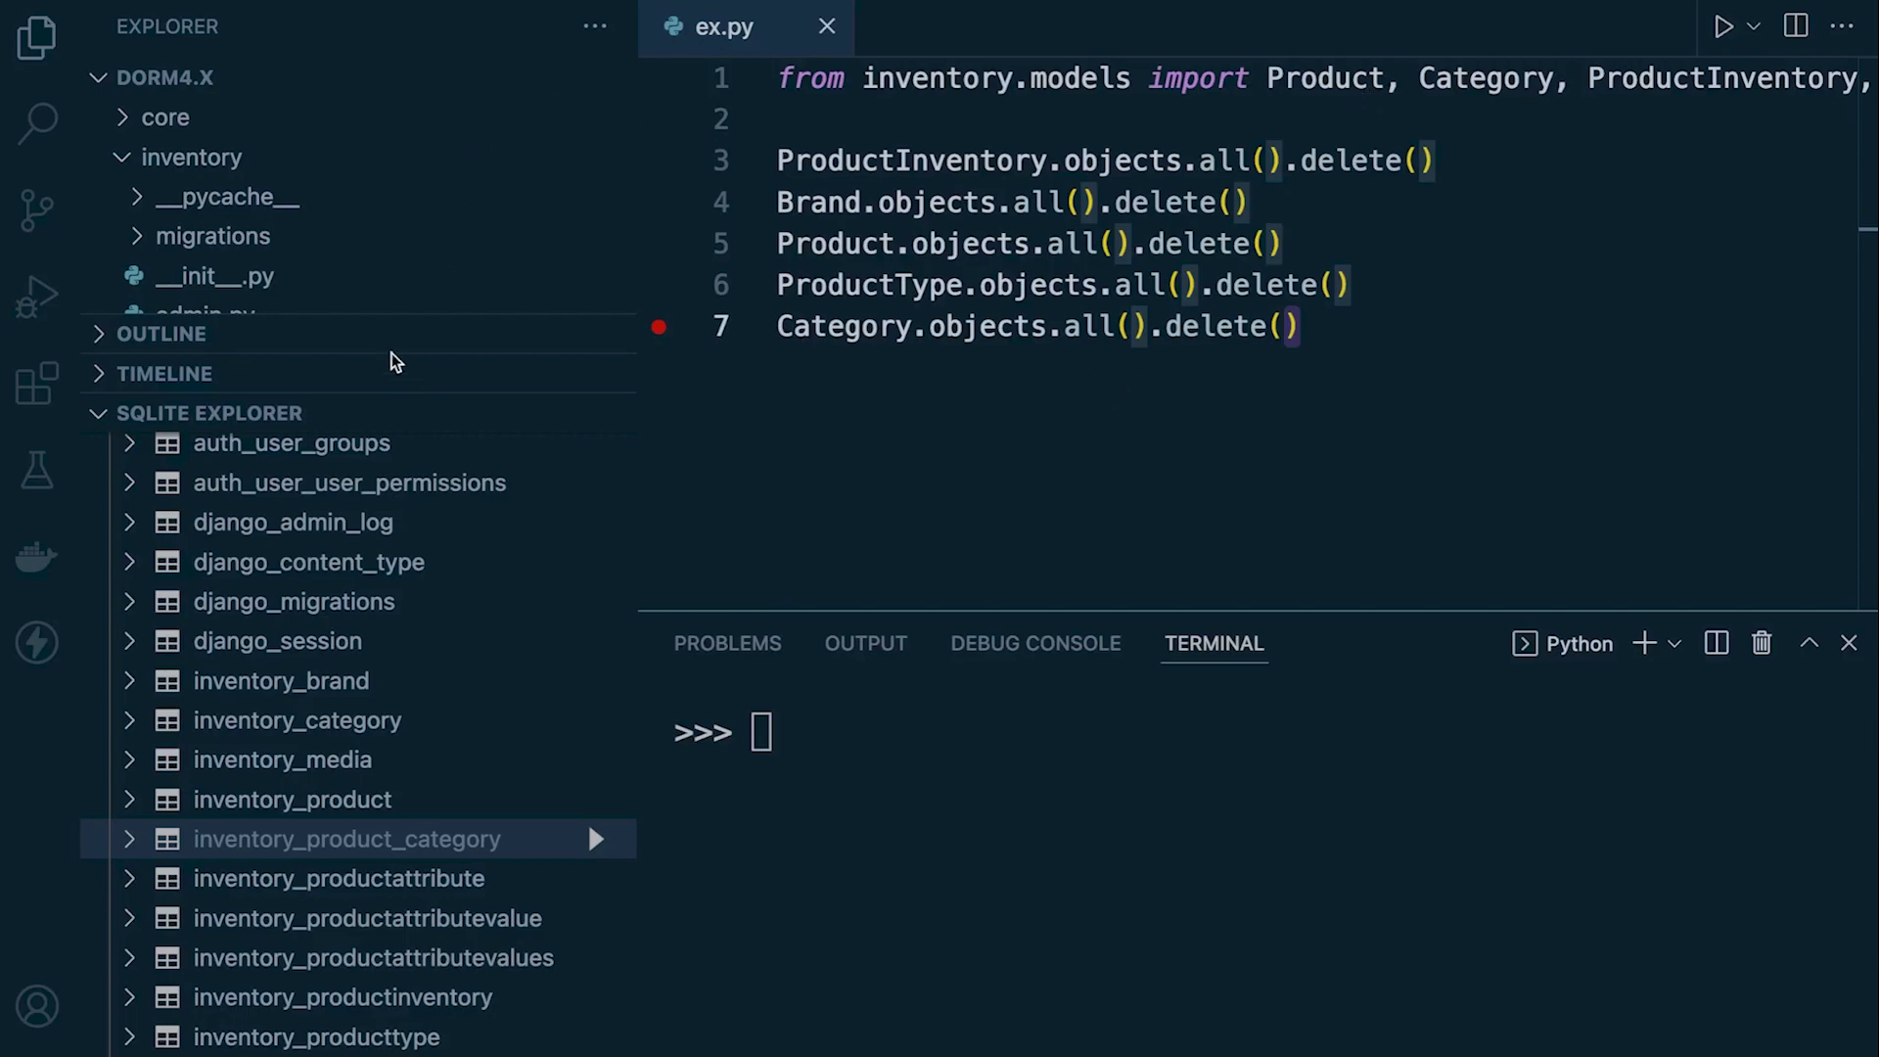
click(97, 412)
click(206, 394)
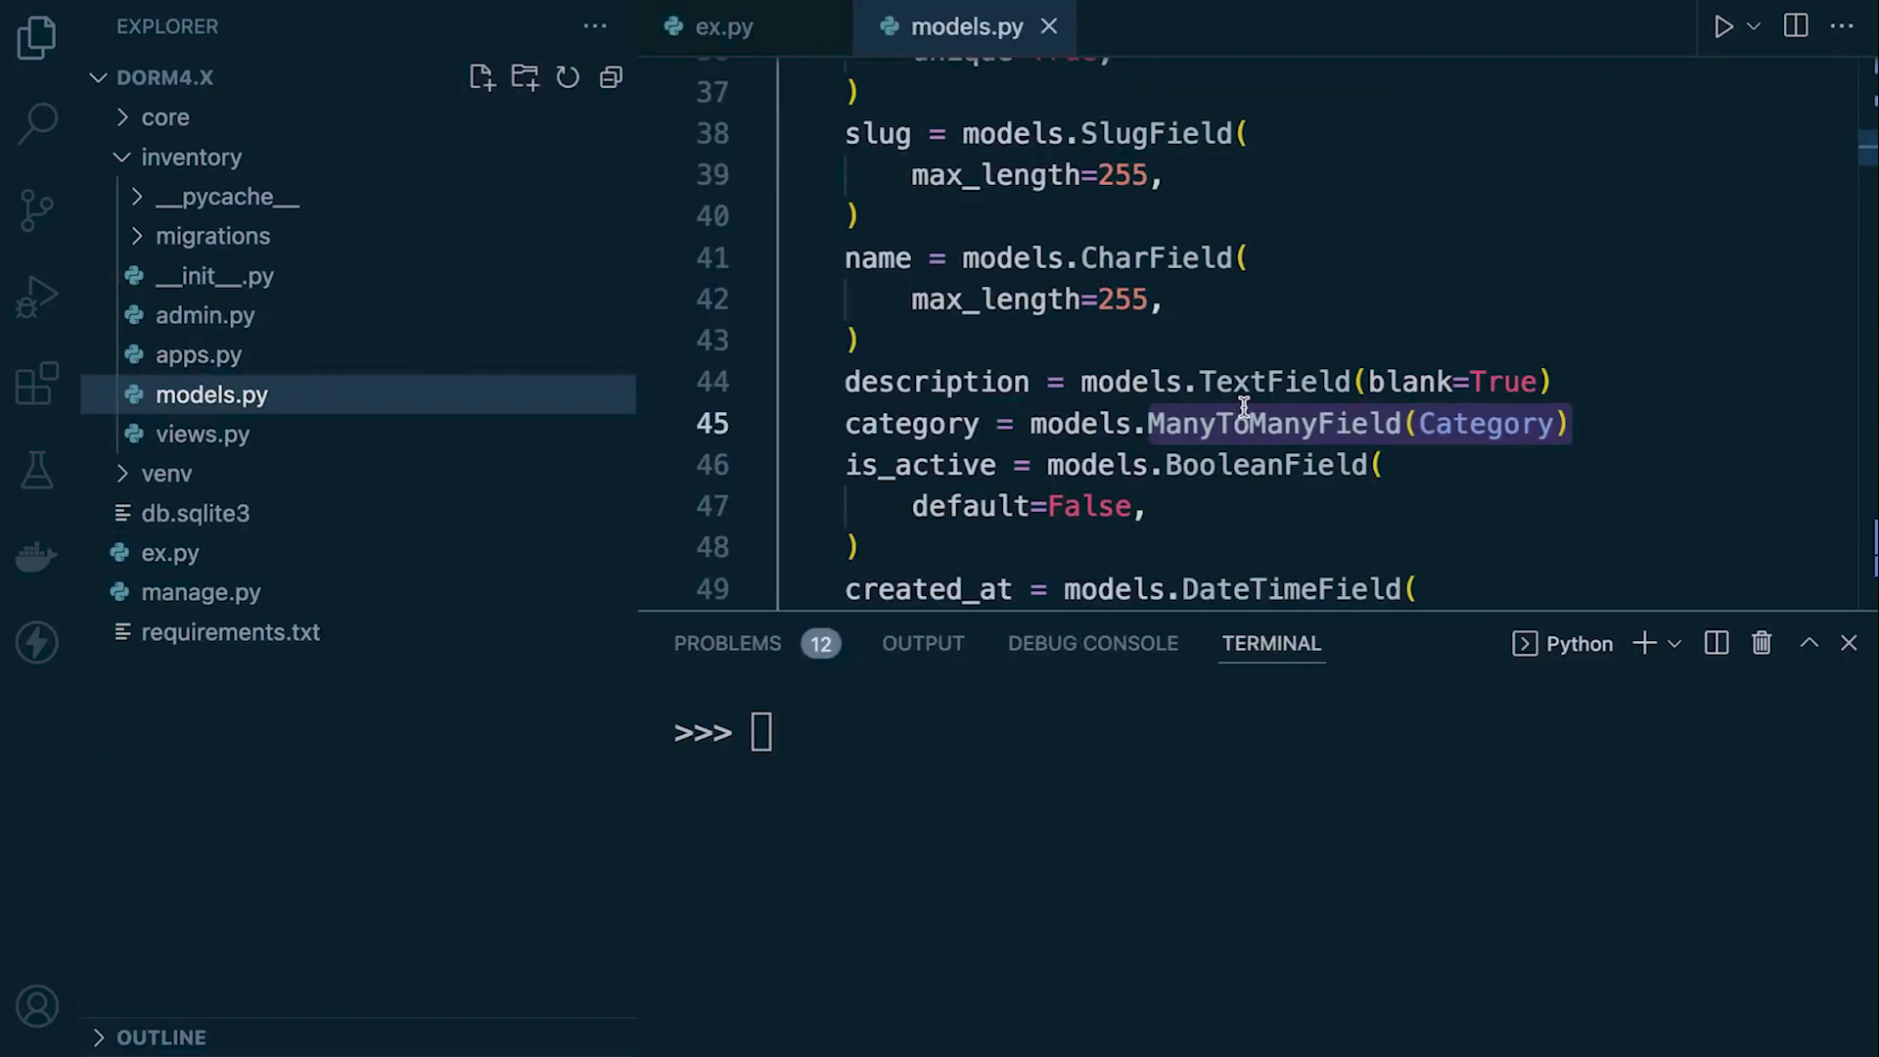
scroll(1058, 400, down, 2)
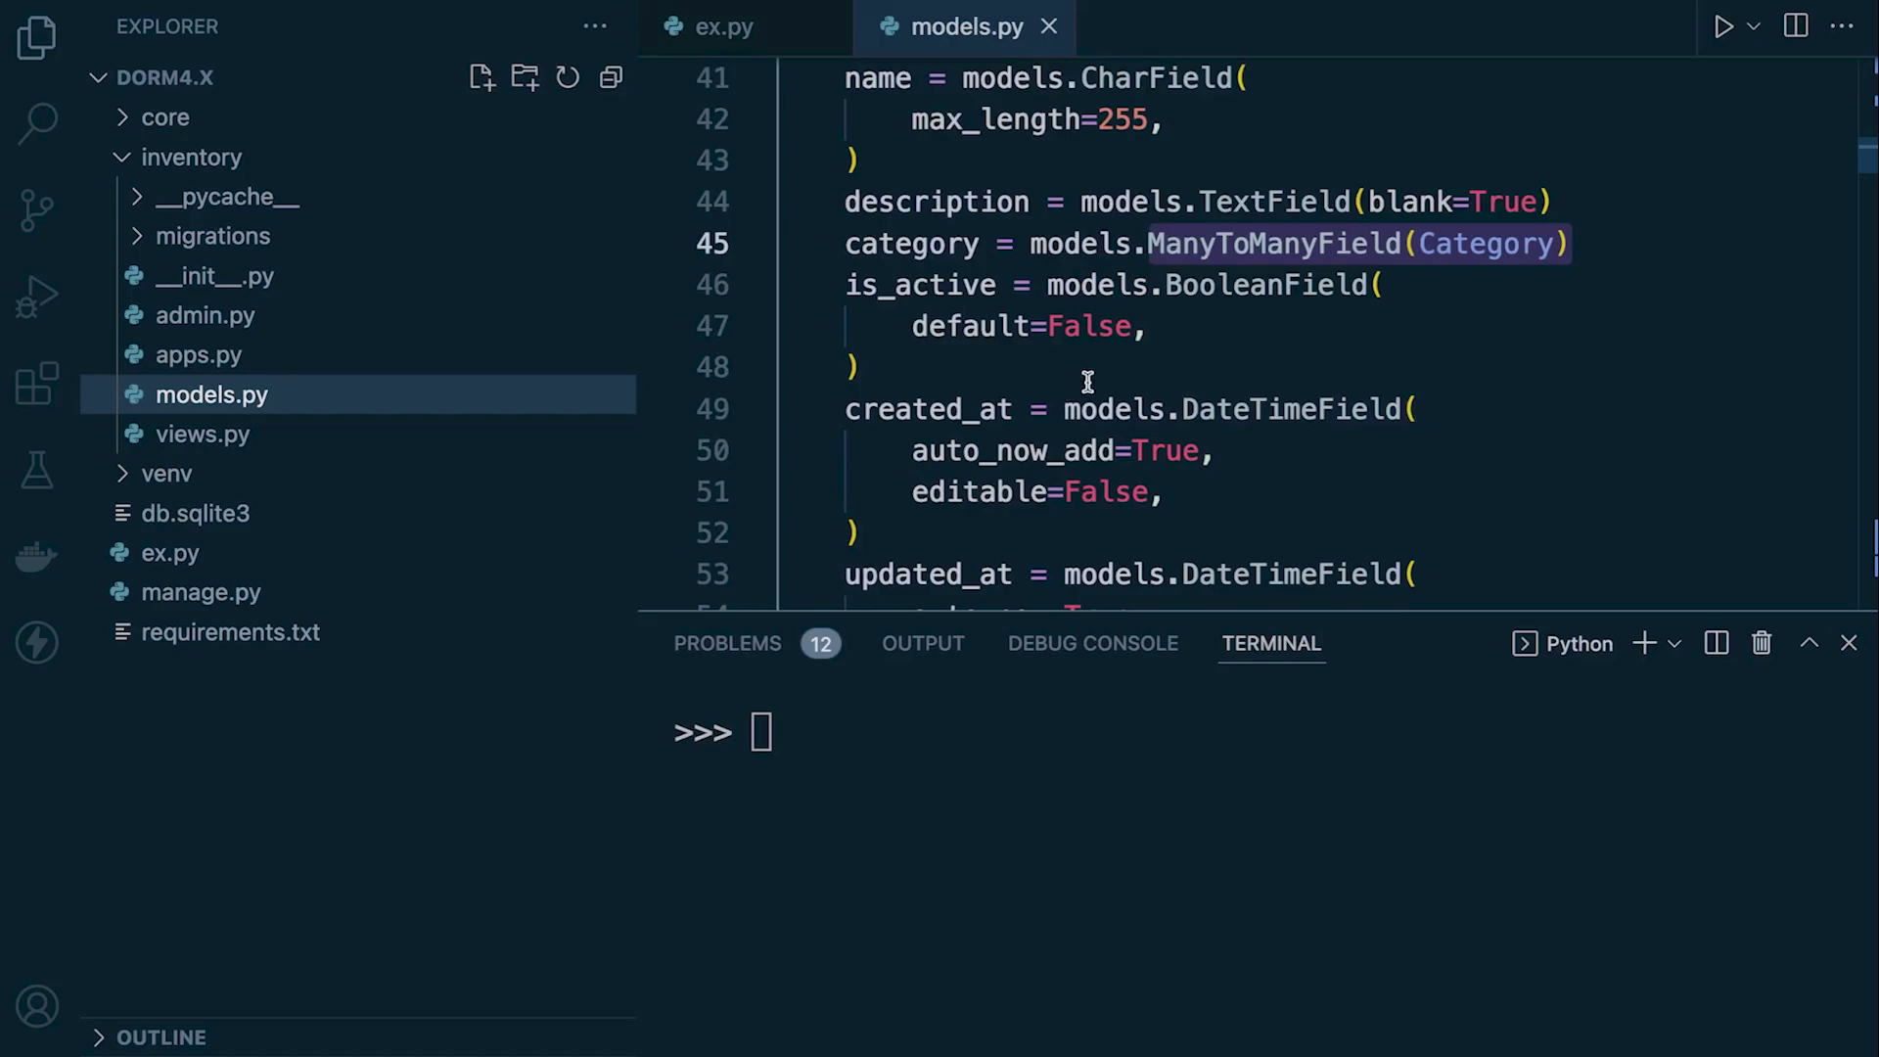
scroll(1087, 382, down, 2)
key(ctrl+f)
text(fore)
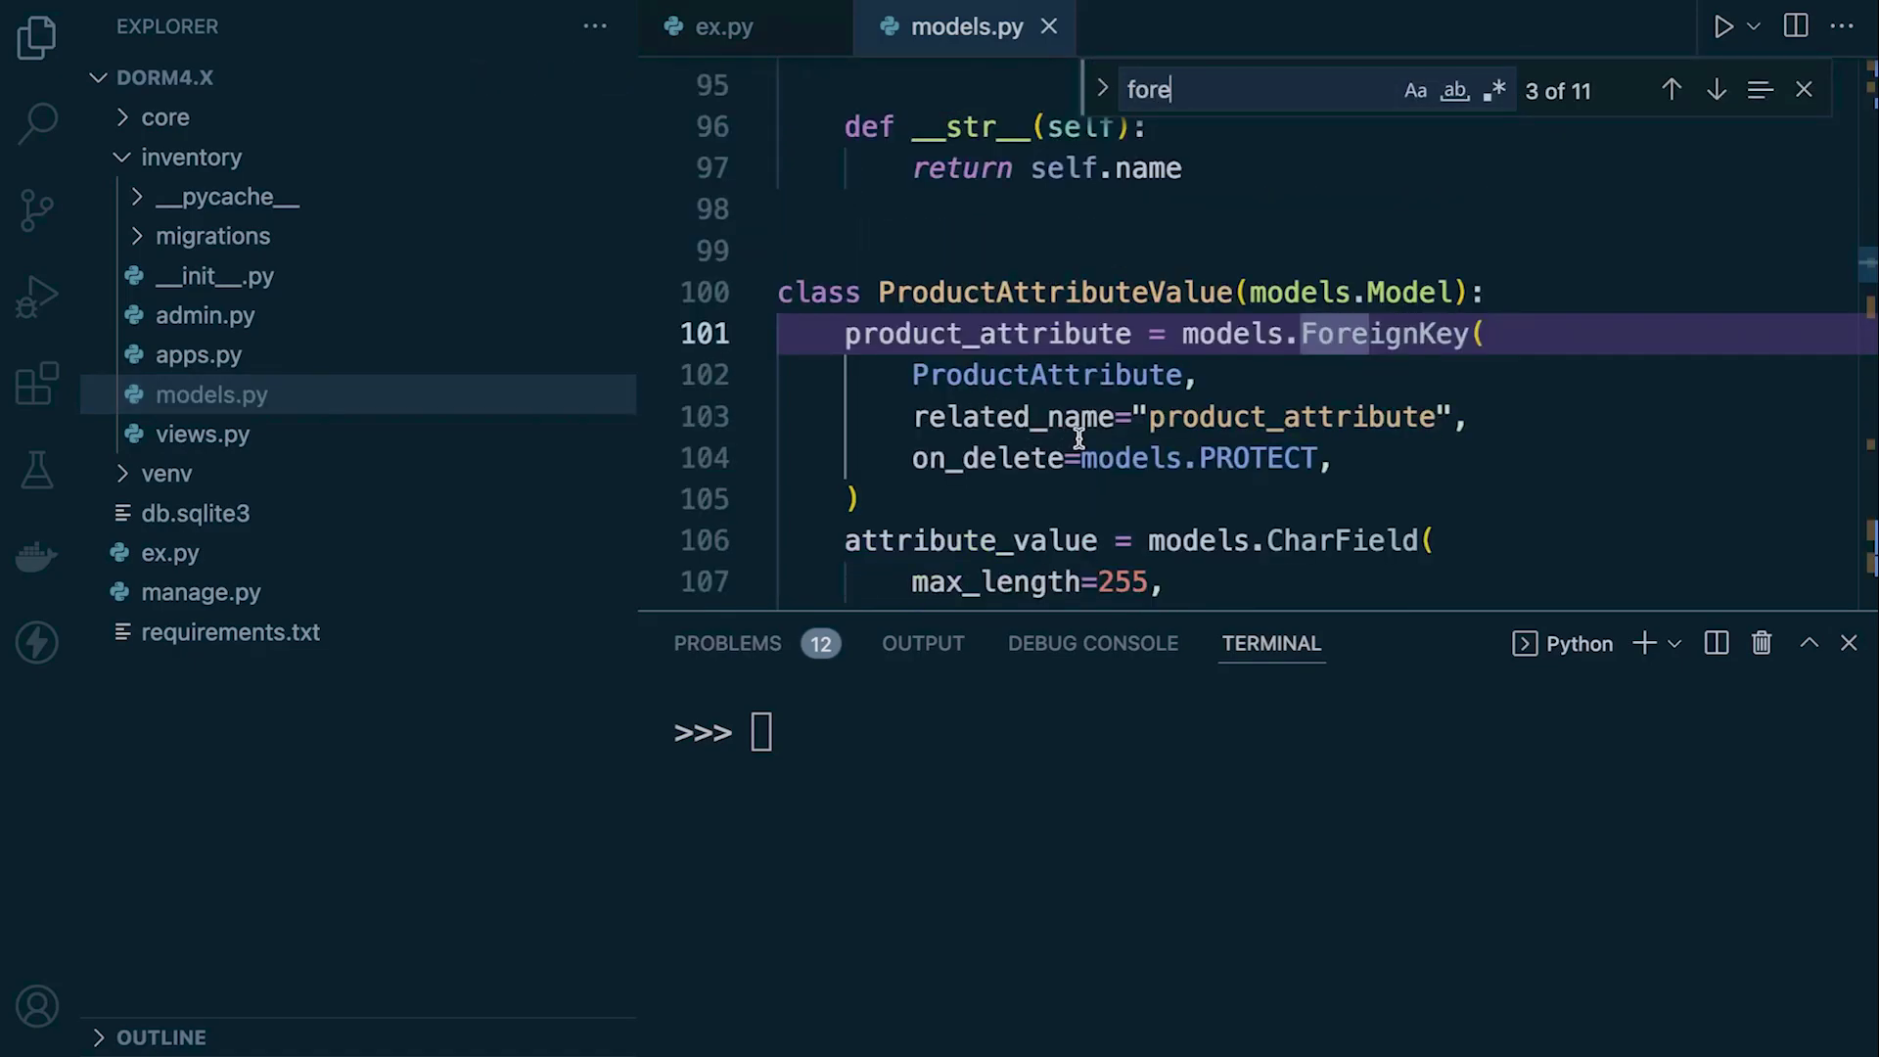
click(1054, 458)
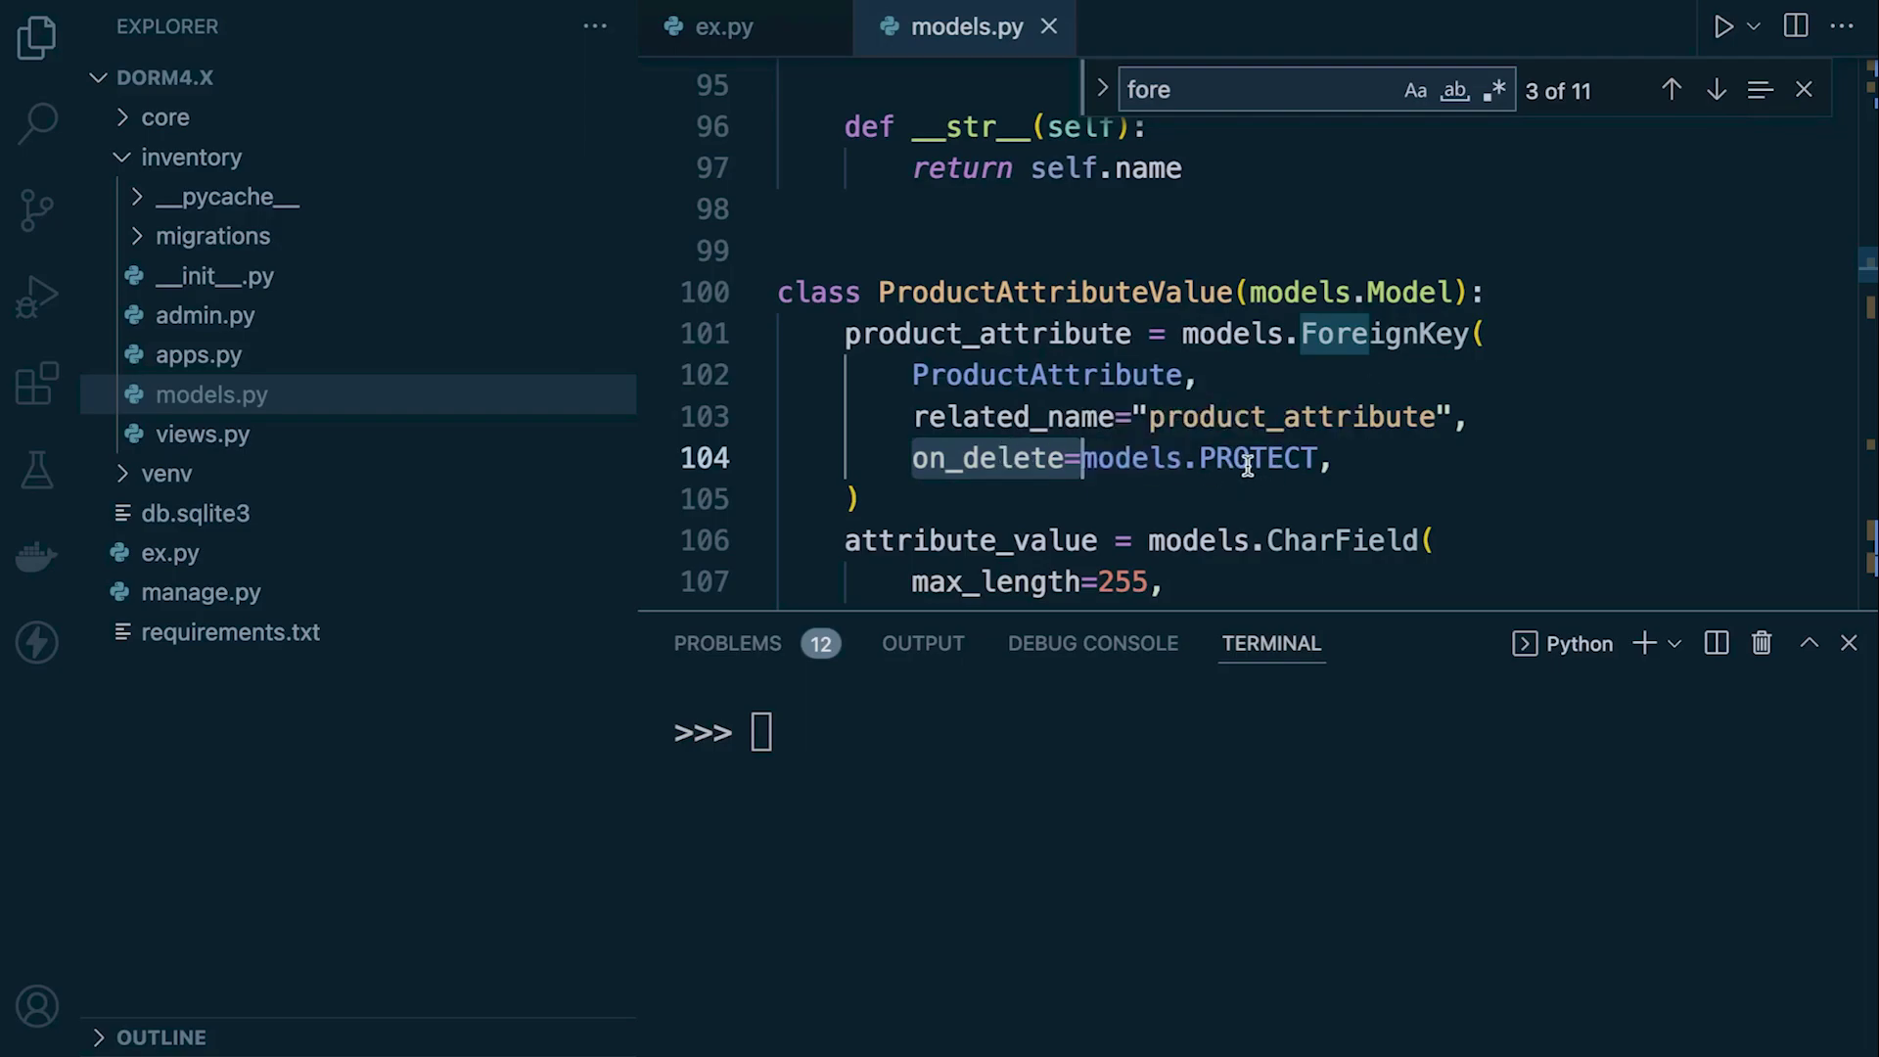
click(1202, 459)
drag(1203, 458, 1324, 458)
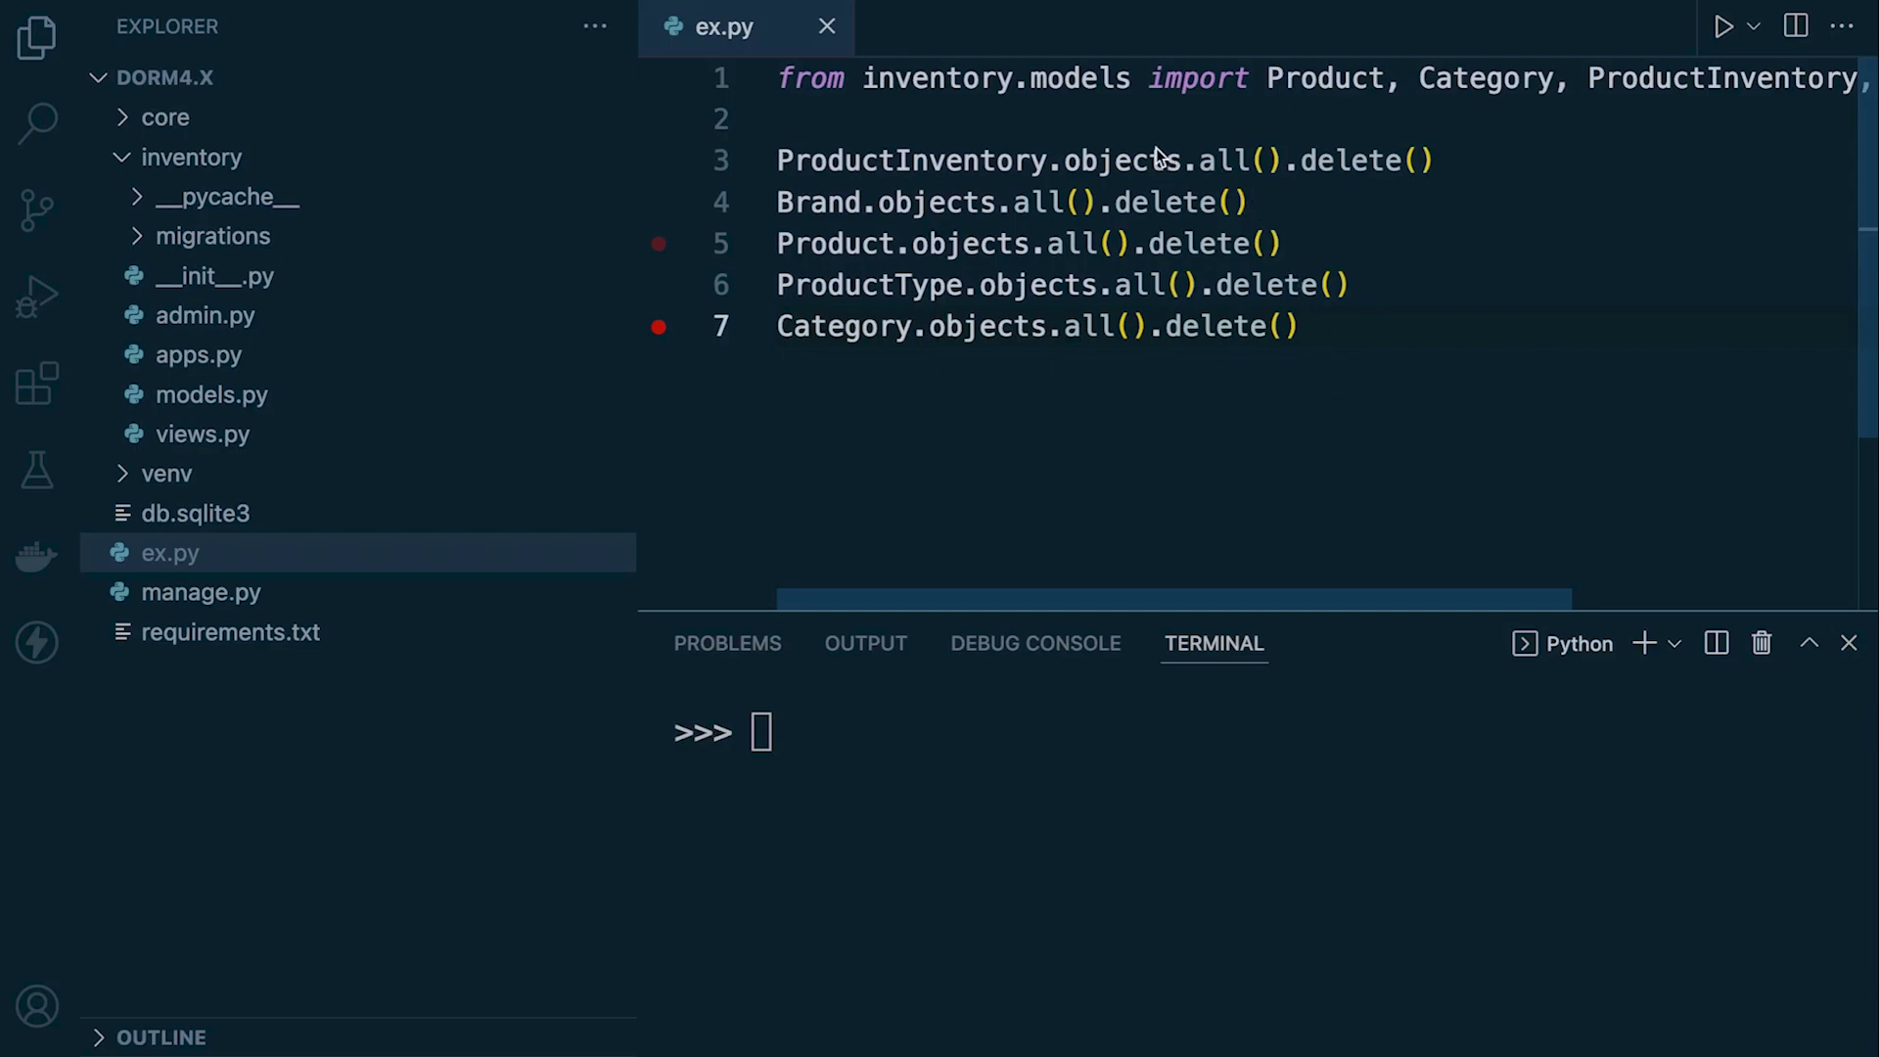
Add 'from django.db import connection, reset_queries' on line 2 and run it in the shell.
click(1172, 115)
text(from django.db import connection)
key(Return)
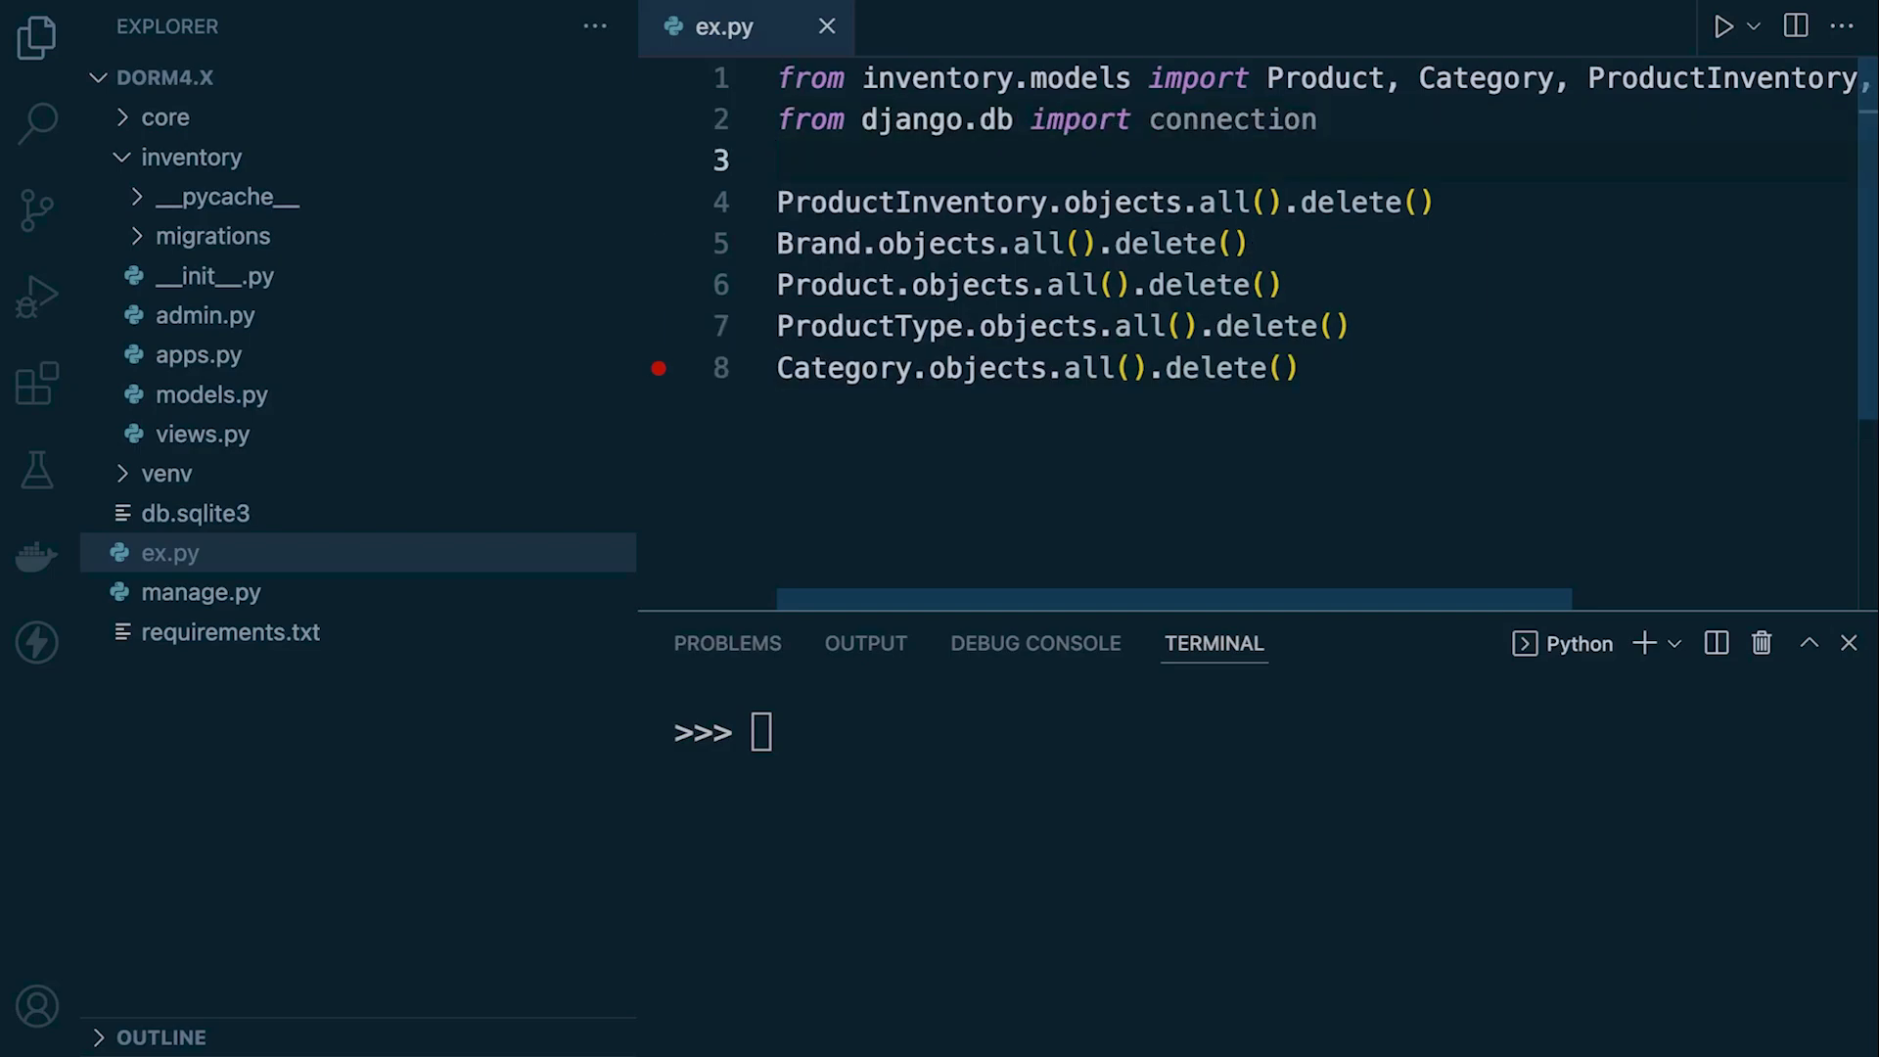
key(Return)
key(BackSpace)
click(1453, 112)
text(, re)
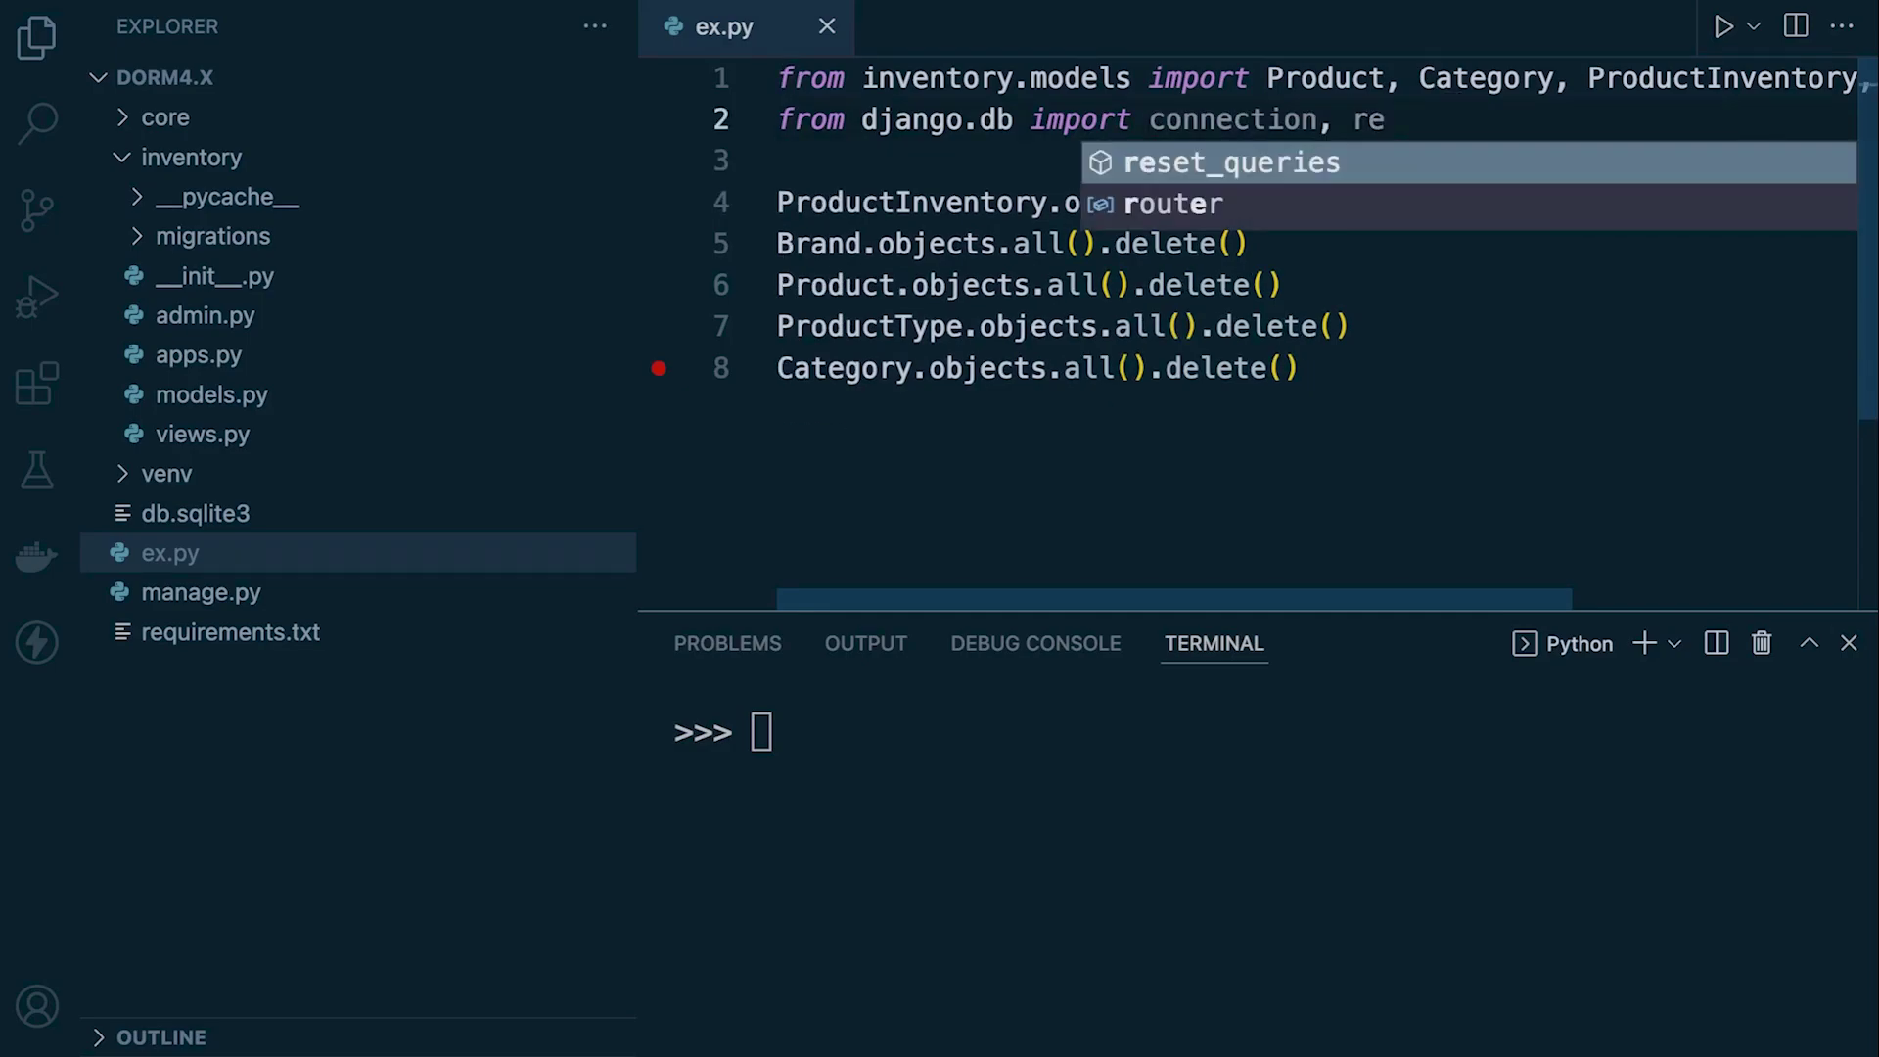
key(Tab)
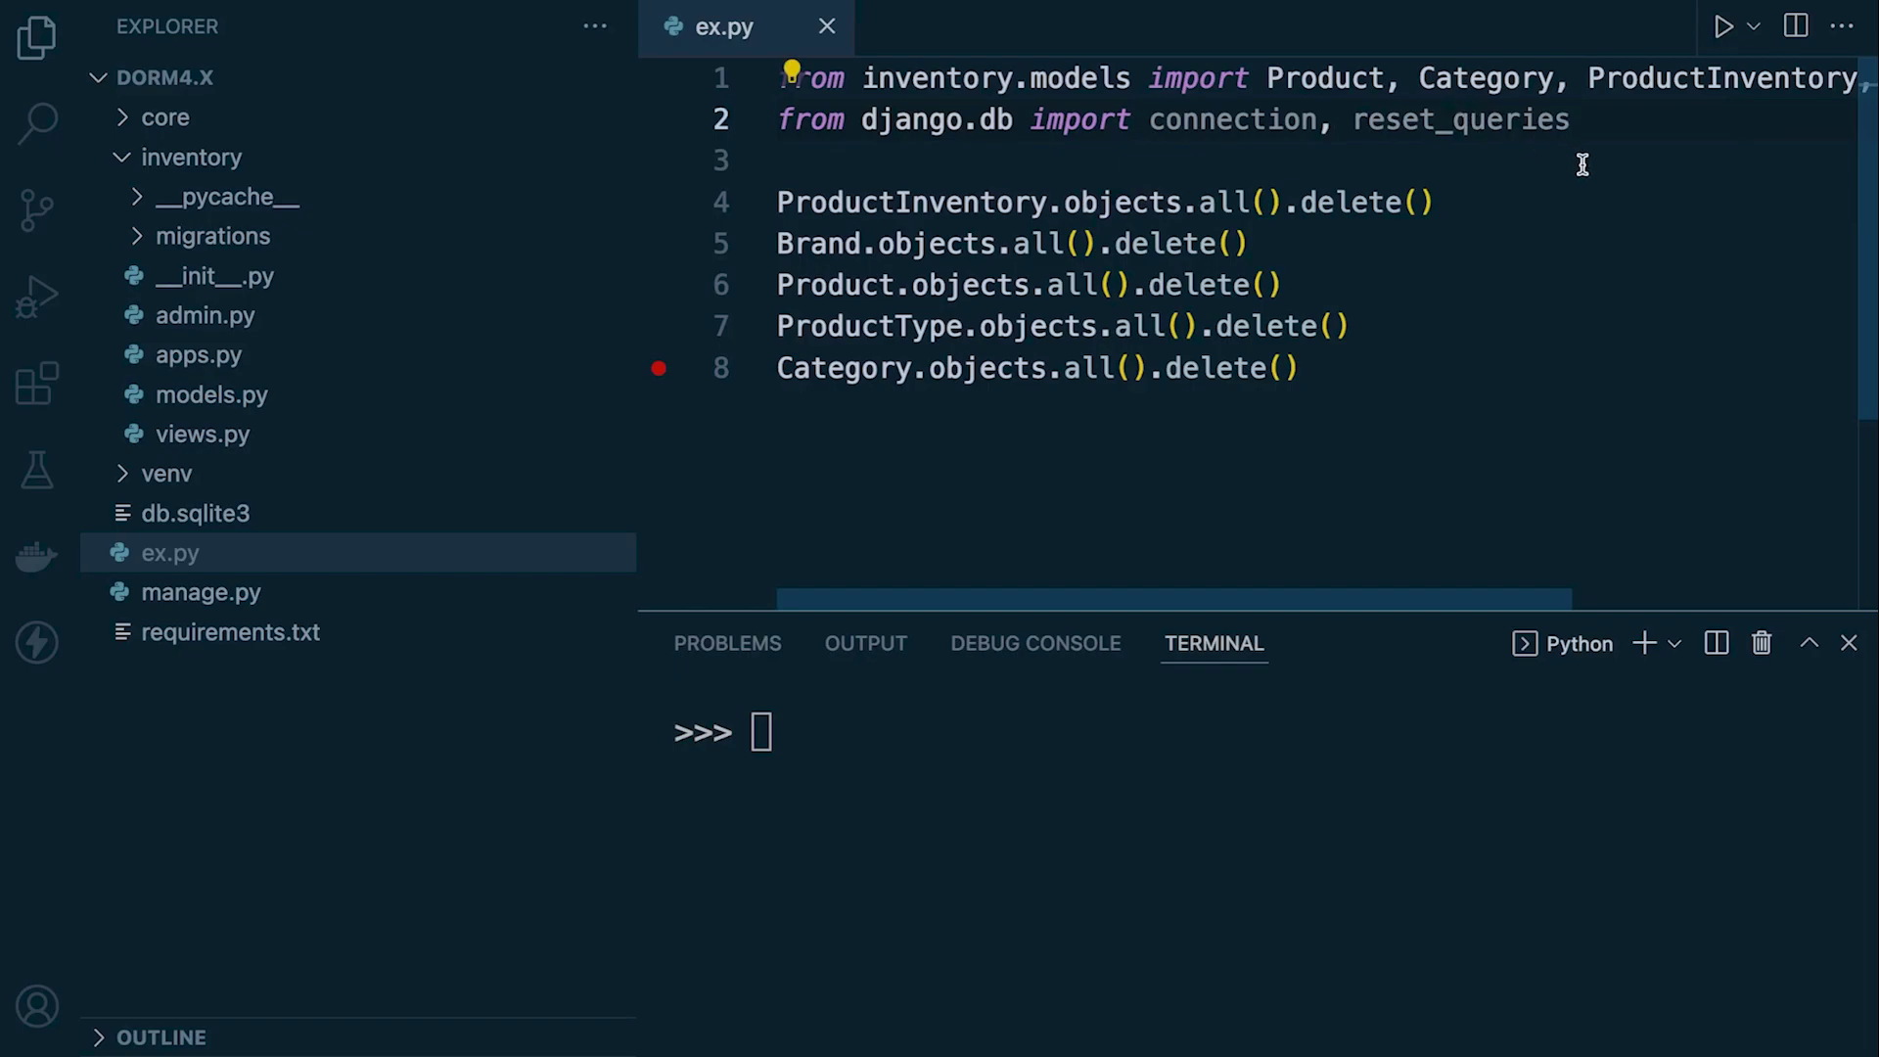
drag(1583, 120, 725, 123)
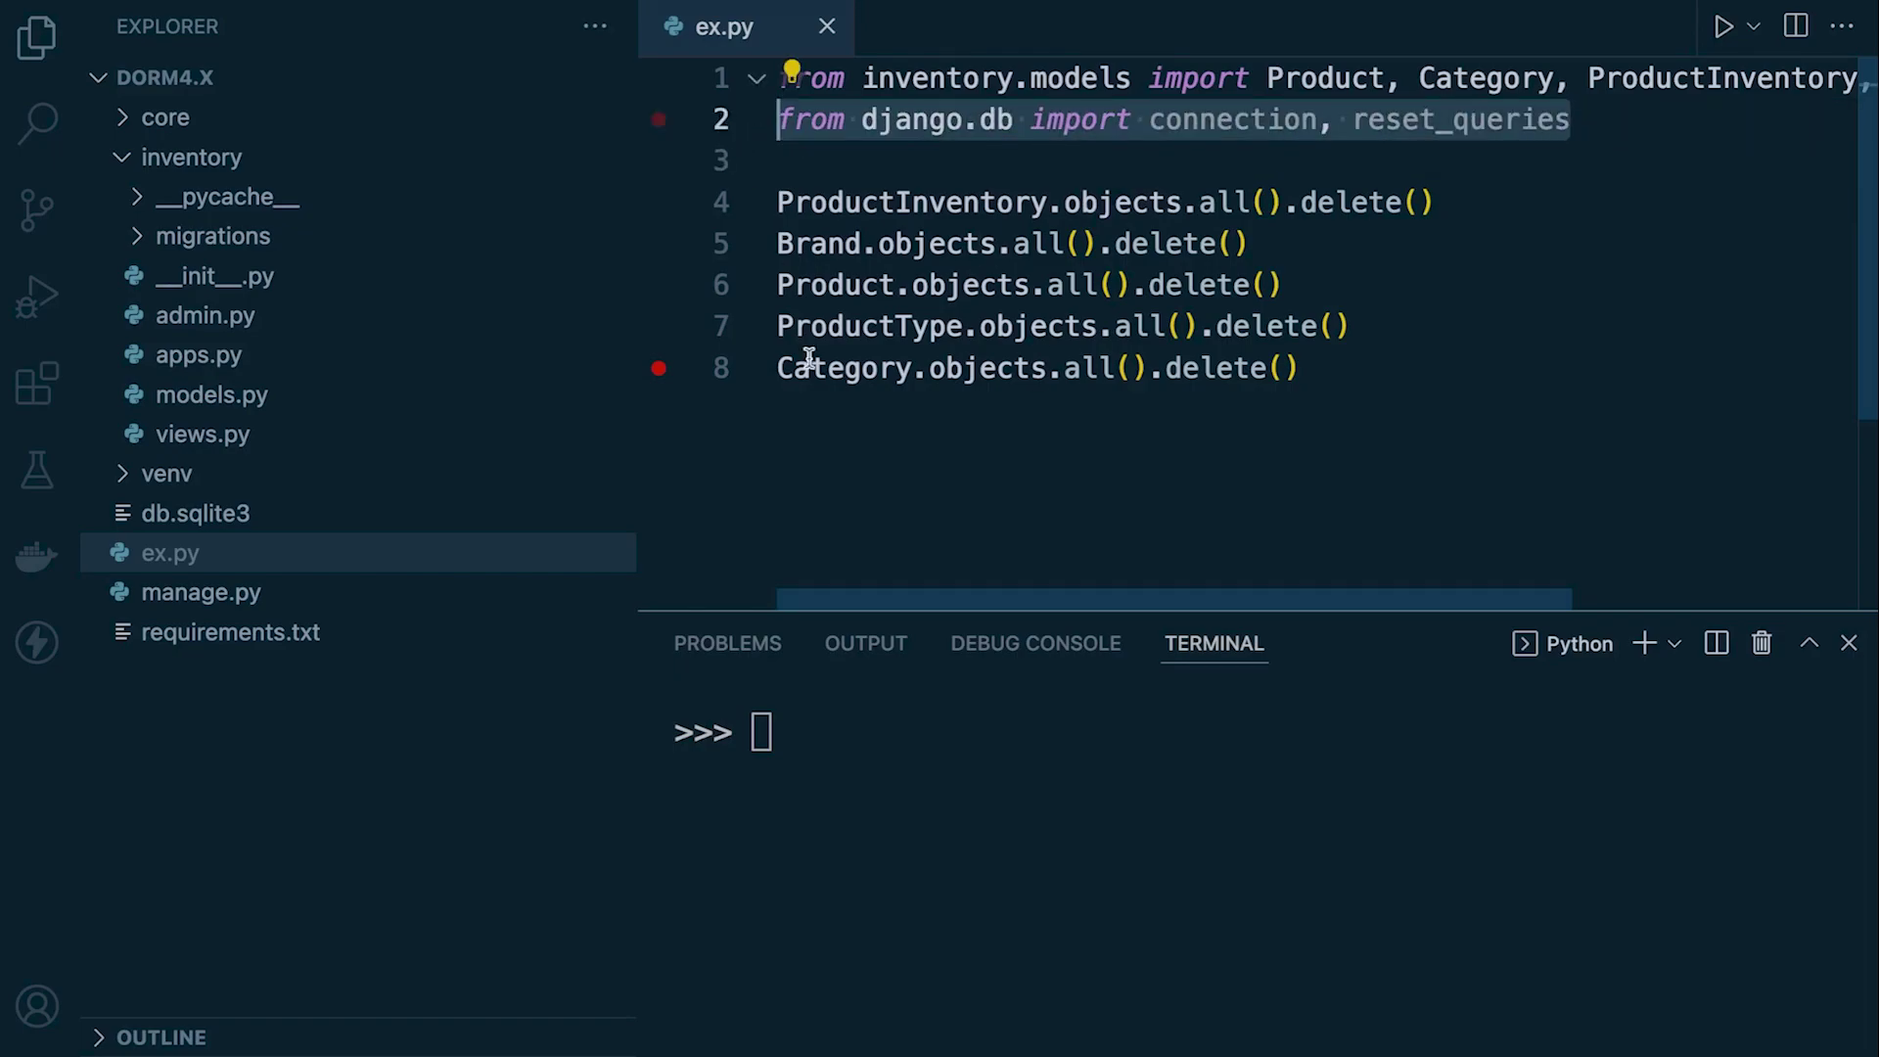
key(shift+Return)
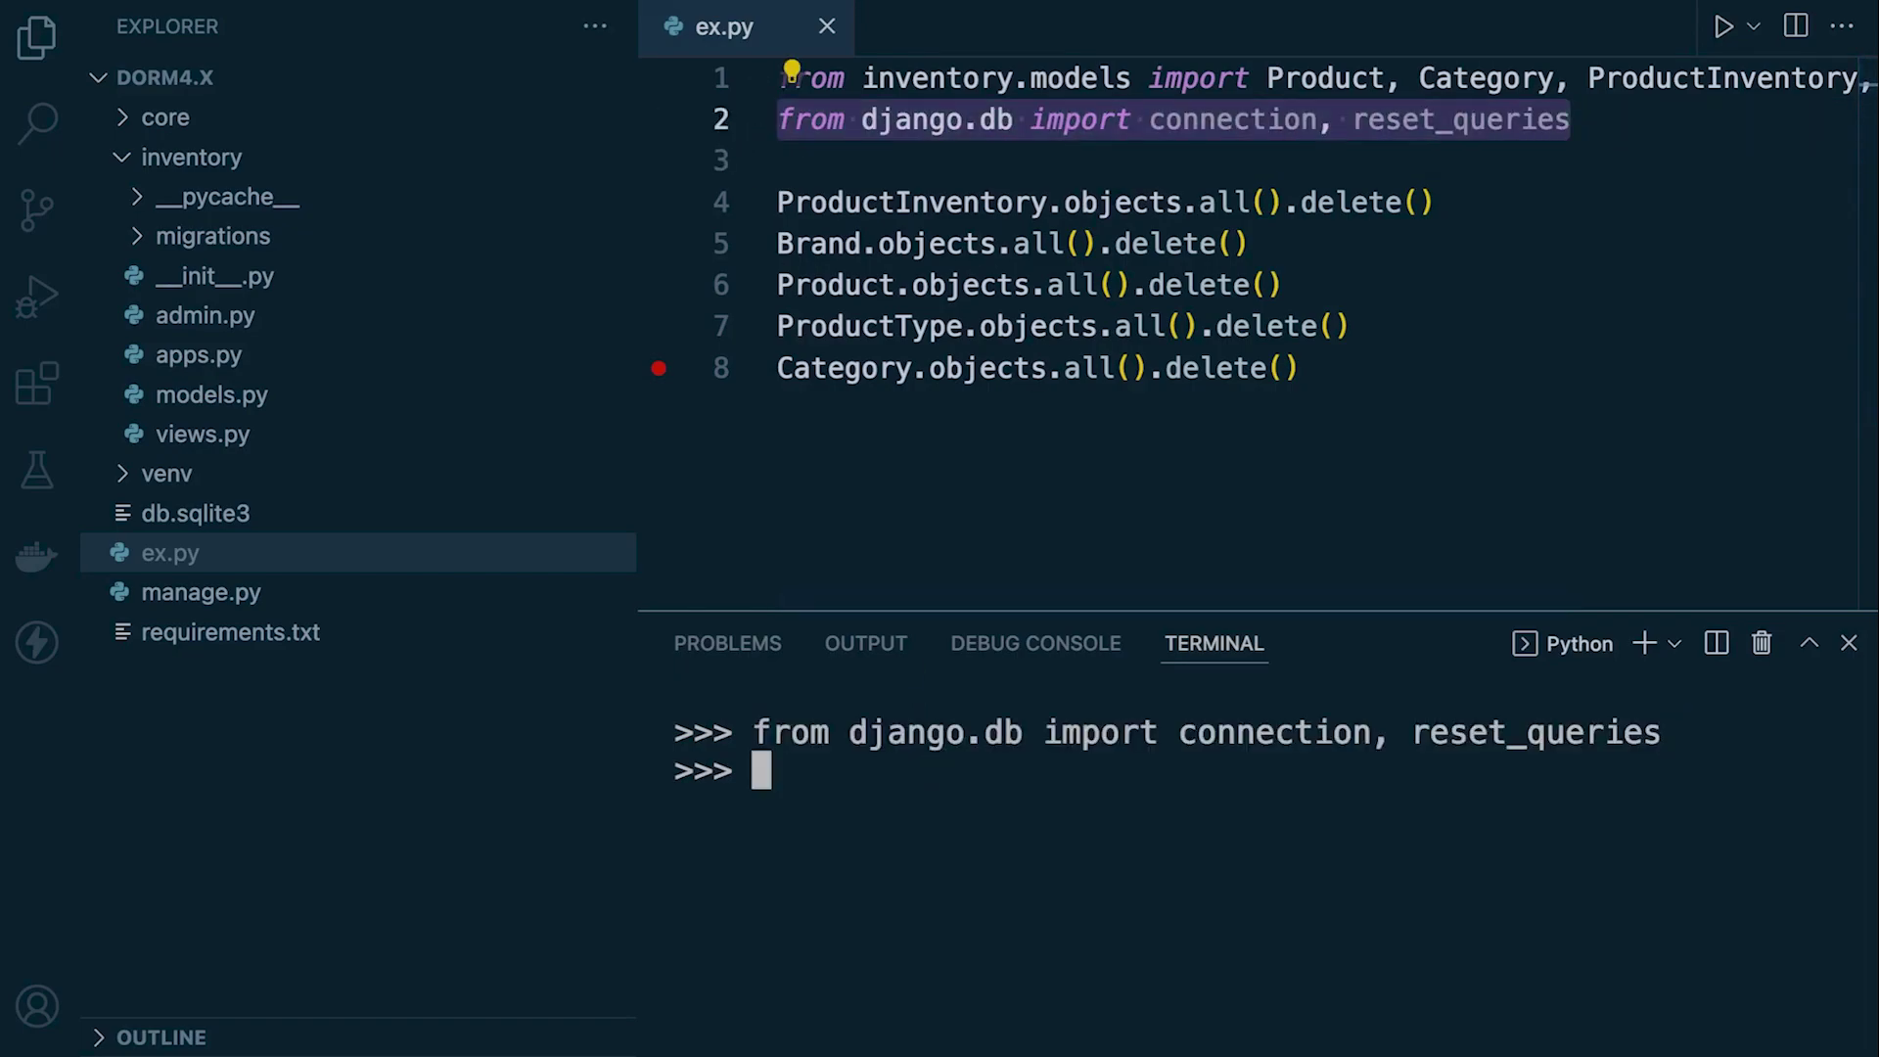
key(ctrl+l)
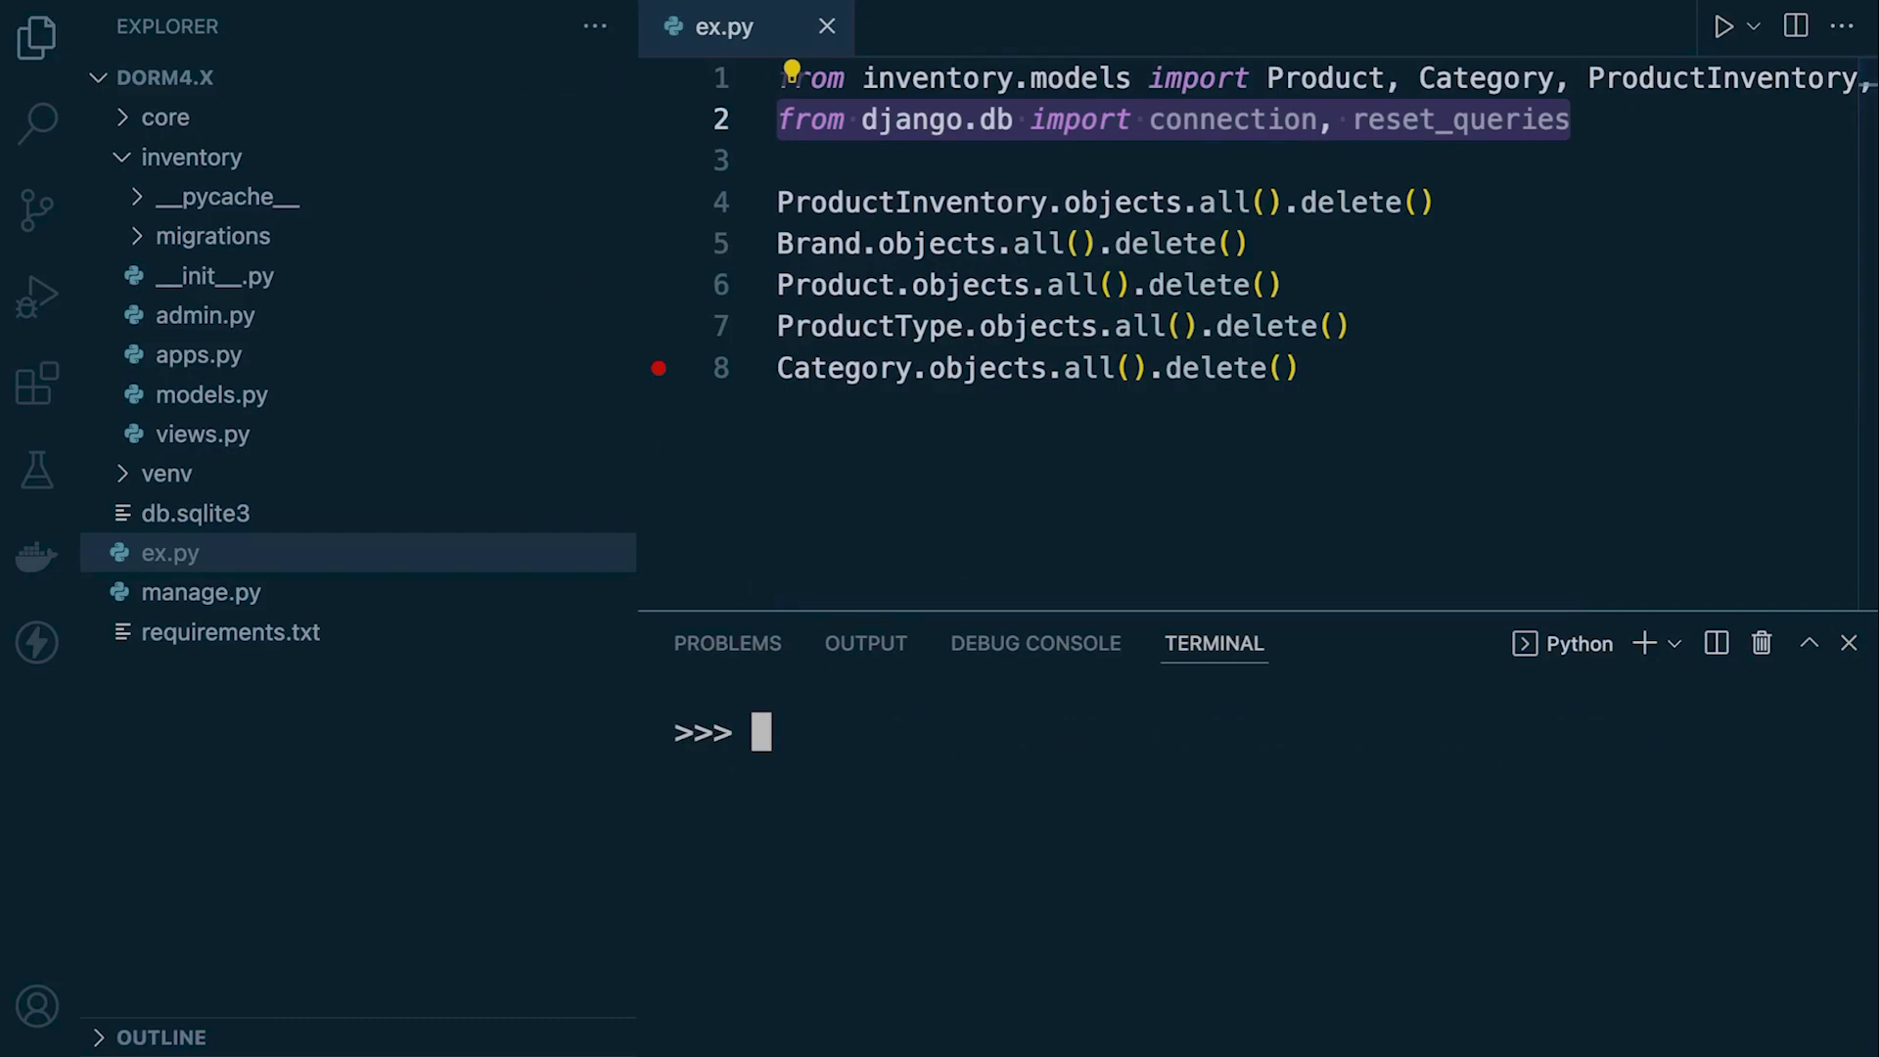
key(ctrl+1)
Run reset_queries() in the shell and add new lines below the delete code.
click(966, 754)
text(reset_queries())
key(Return)
click(950, 513)
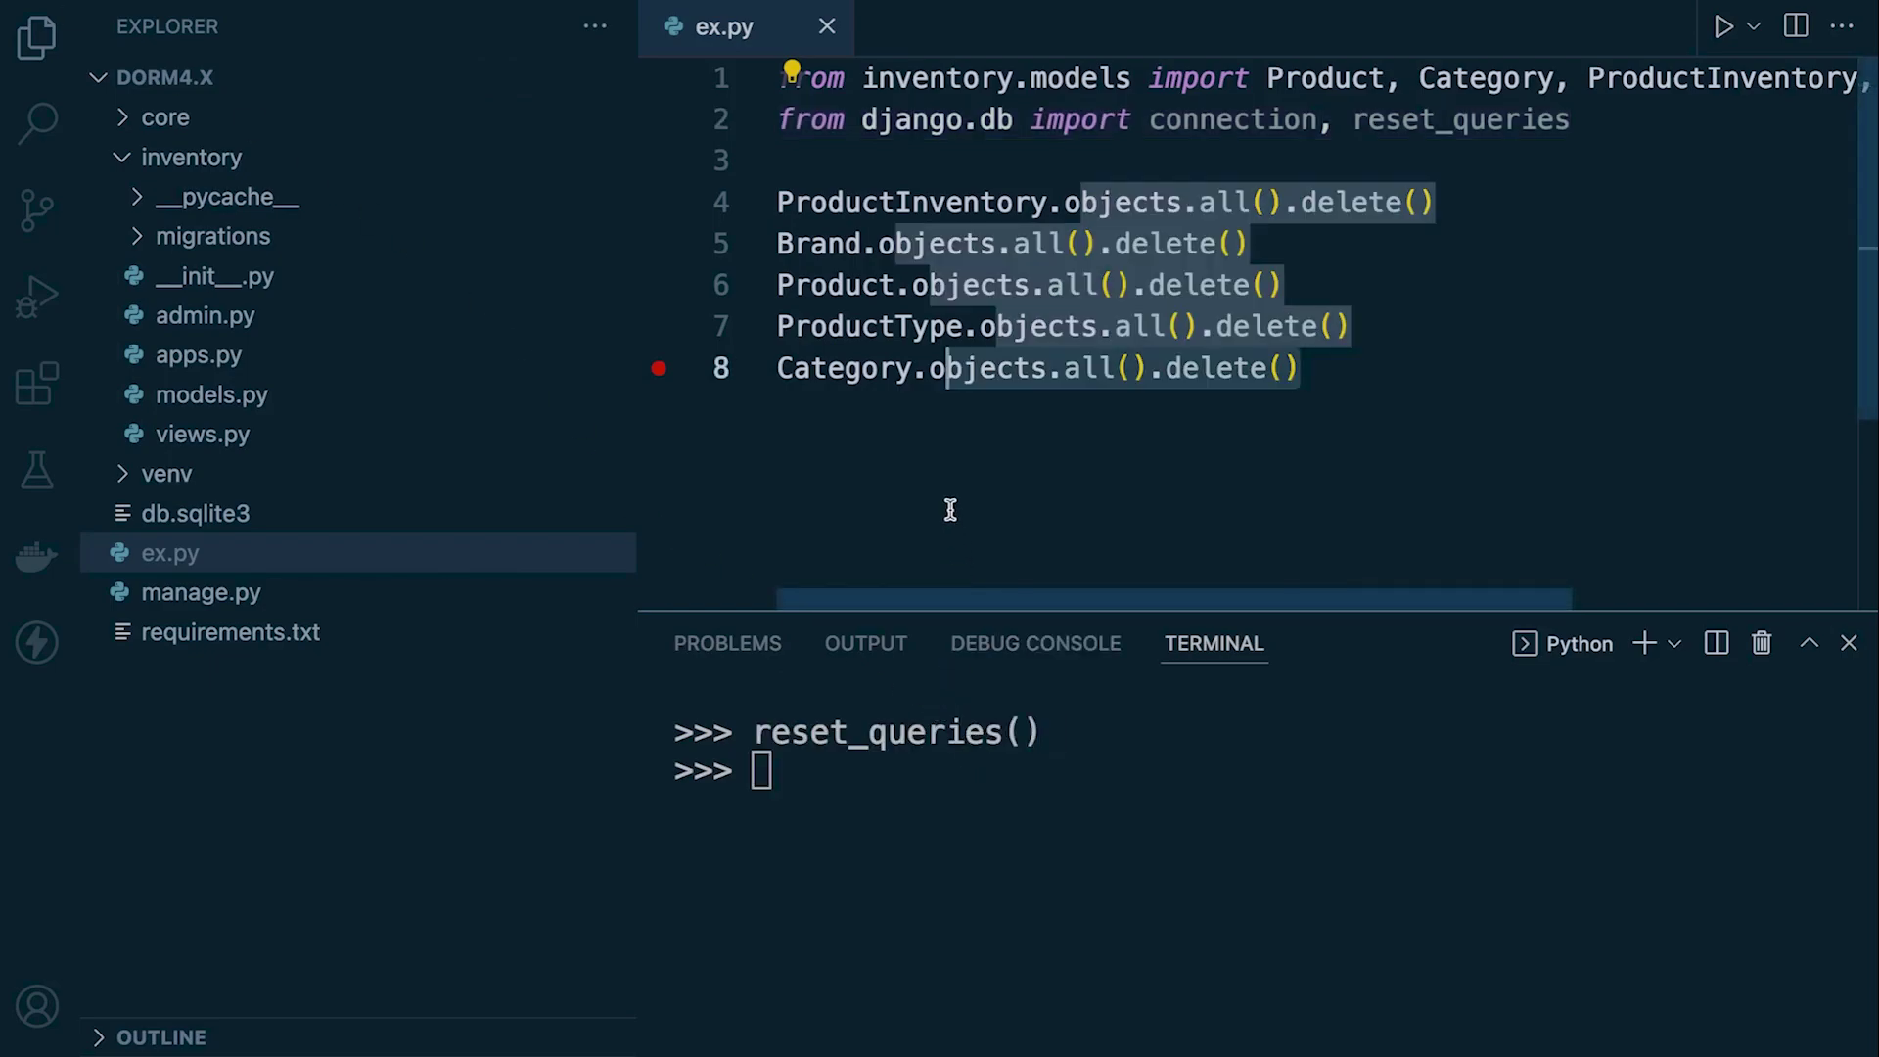
click(1392, 395)
key(Return)
key(Return)
text(reset_queries())
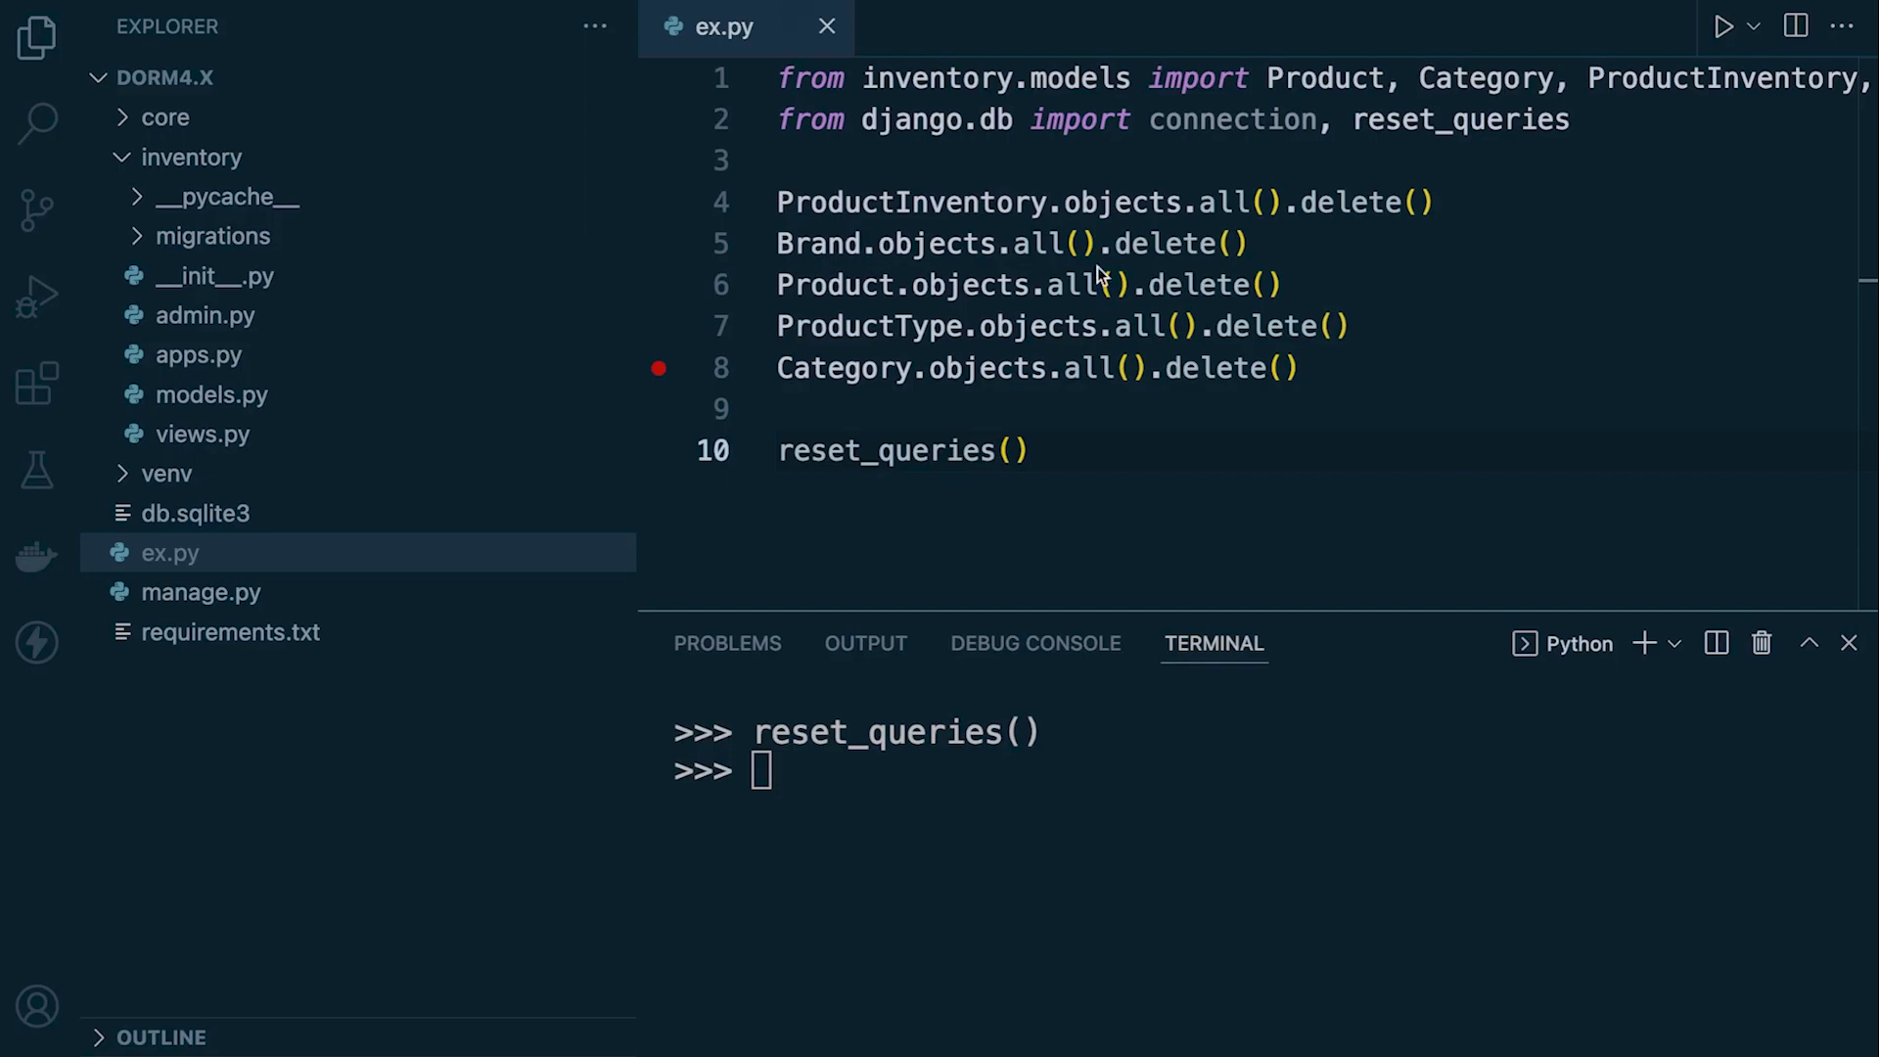
Paste the Product creation and x.save() lines below reset_queries() and remove their indent.
click(1137, 456)
text(\)
key(Return)
key(Return)
key(ctrl+v)
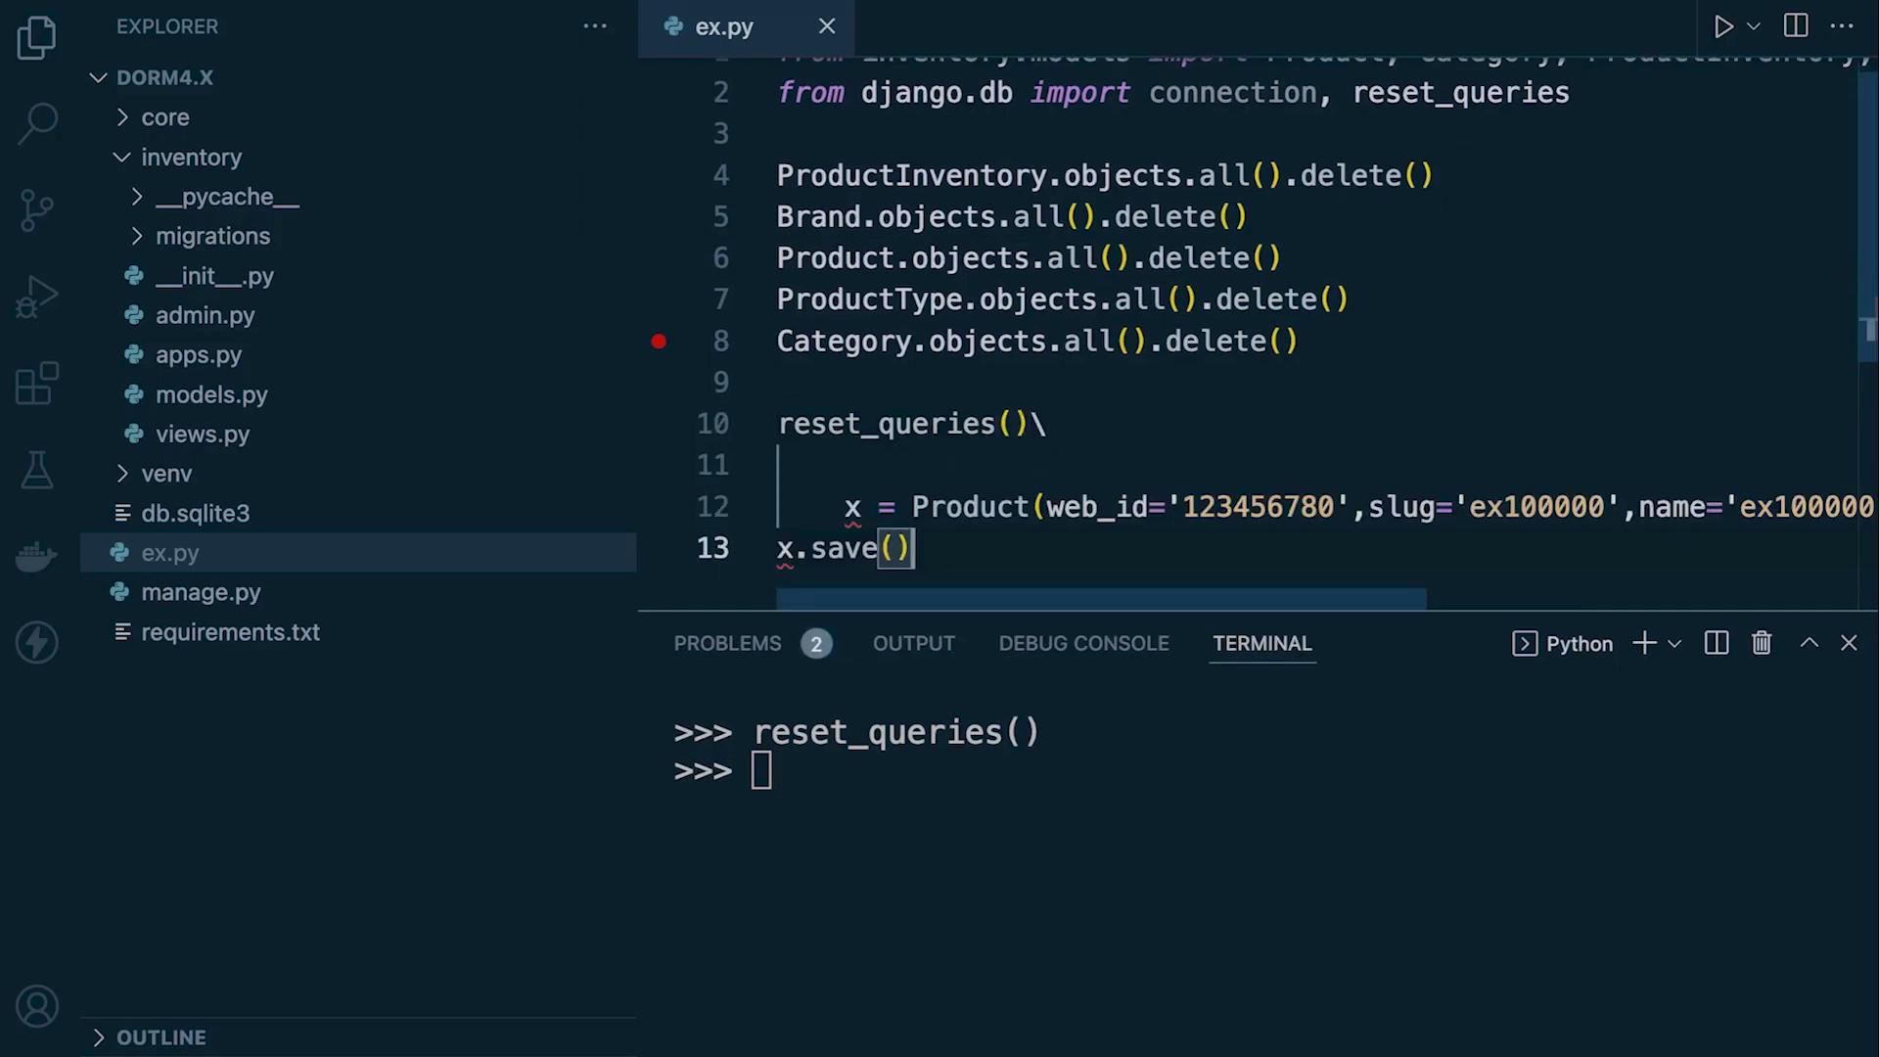
click(844, 507)
key(BackSpace)
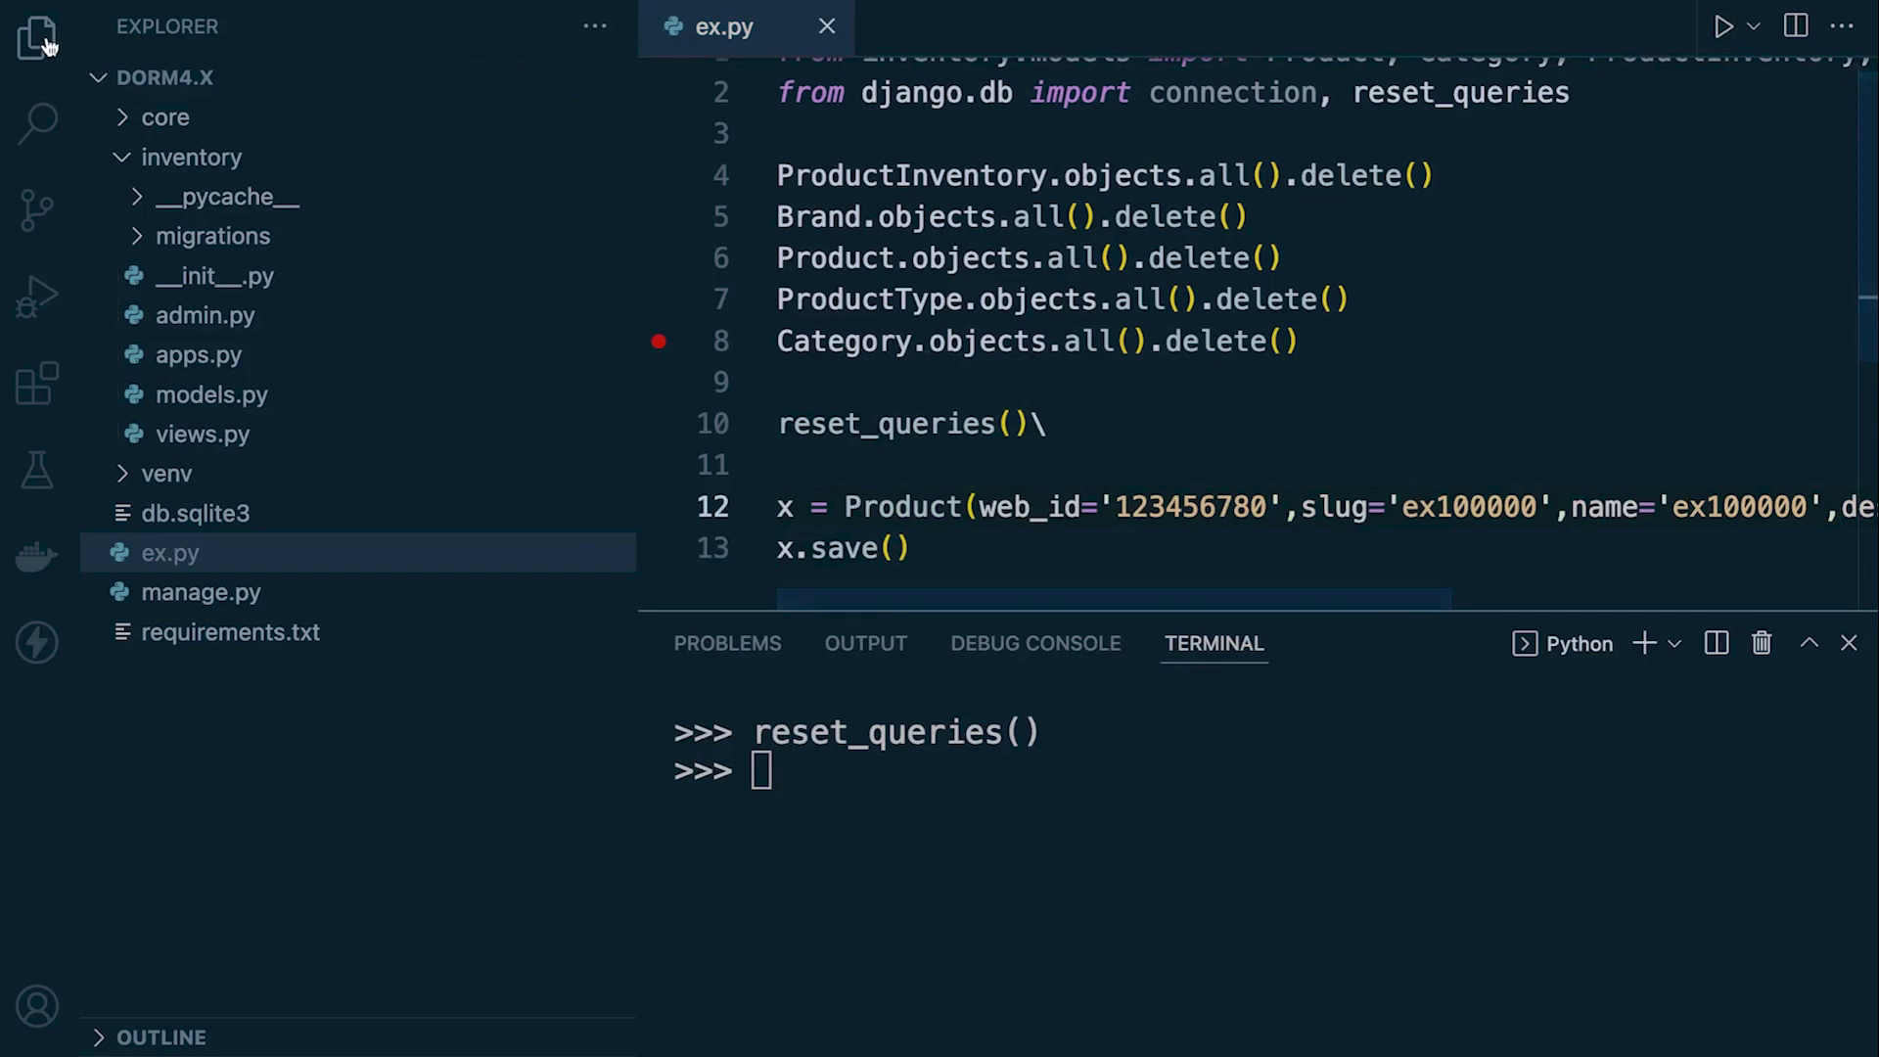
key(ctrl+b)
scroll(826, 470, down, 2)
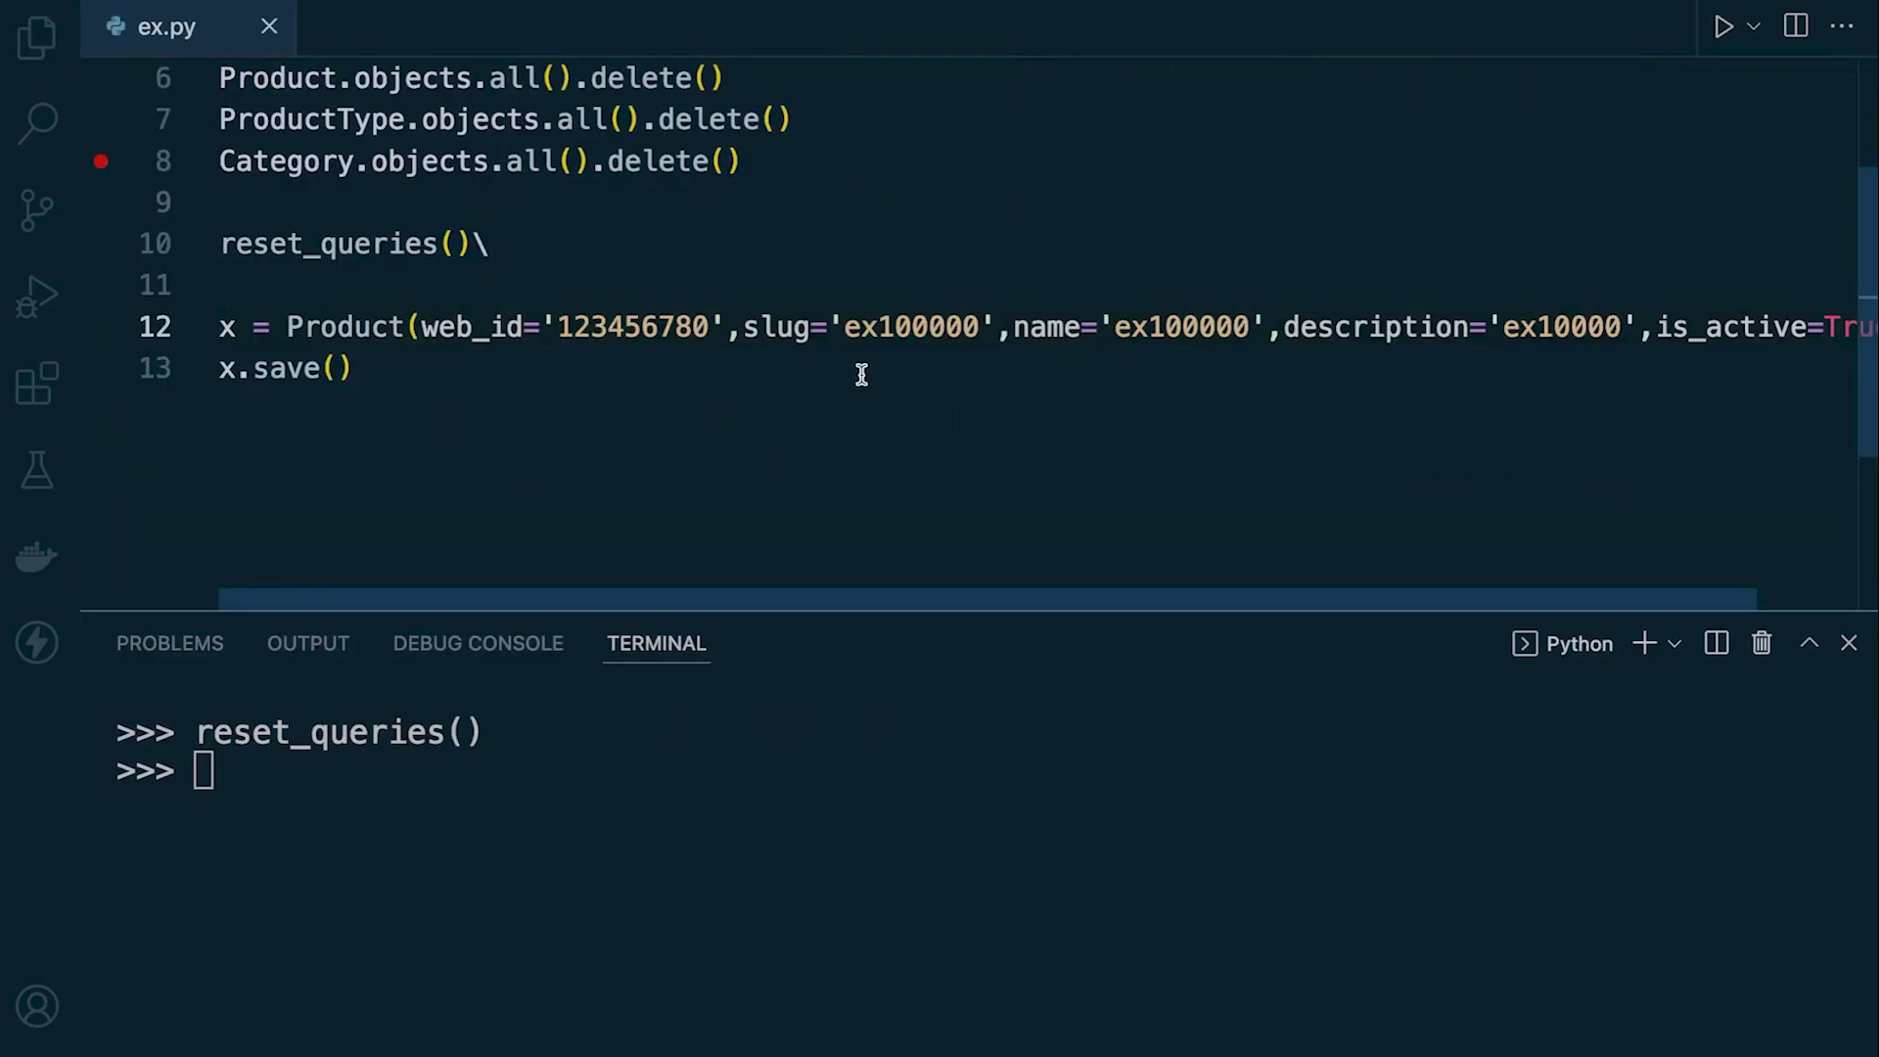
Turn on word wrap and select the Product creation and save lines.
key(alt+z)
click(862, 373)
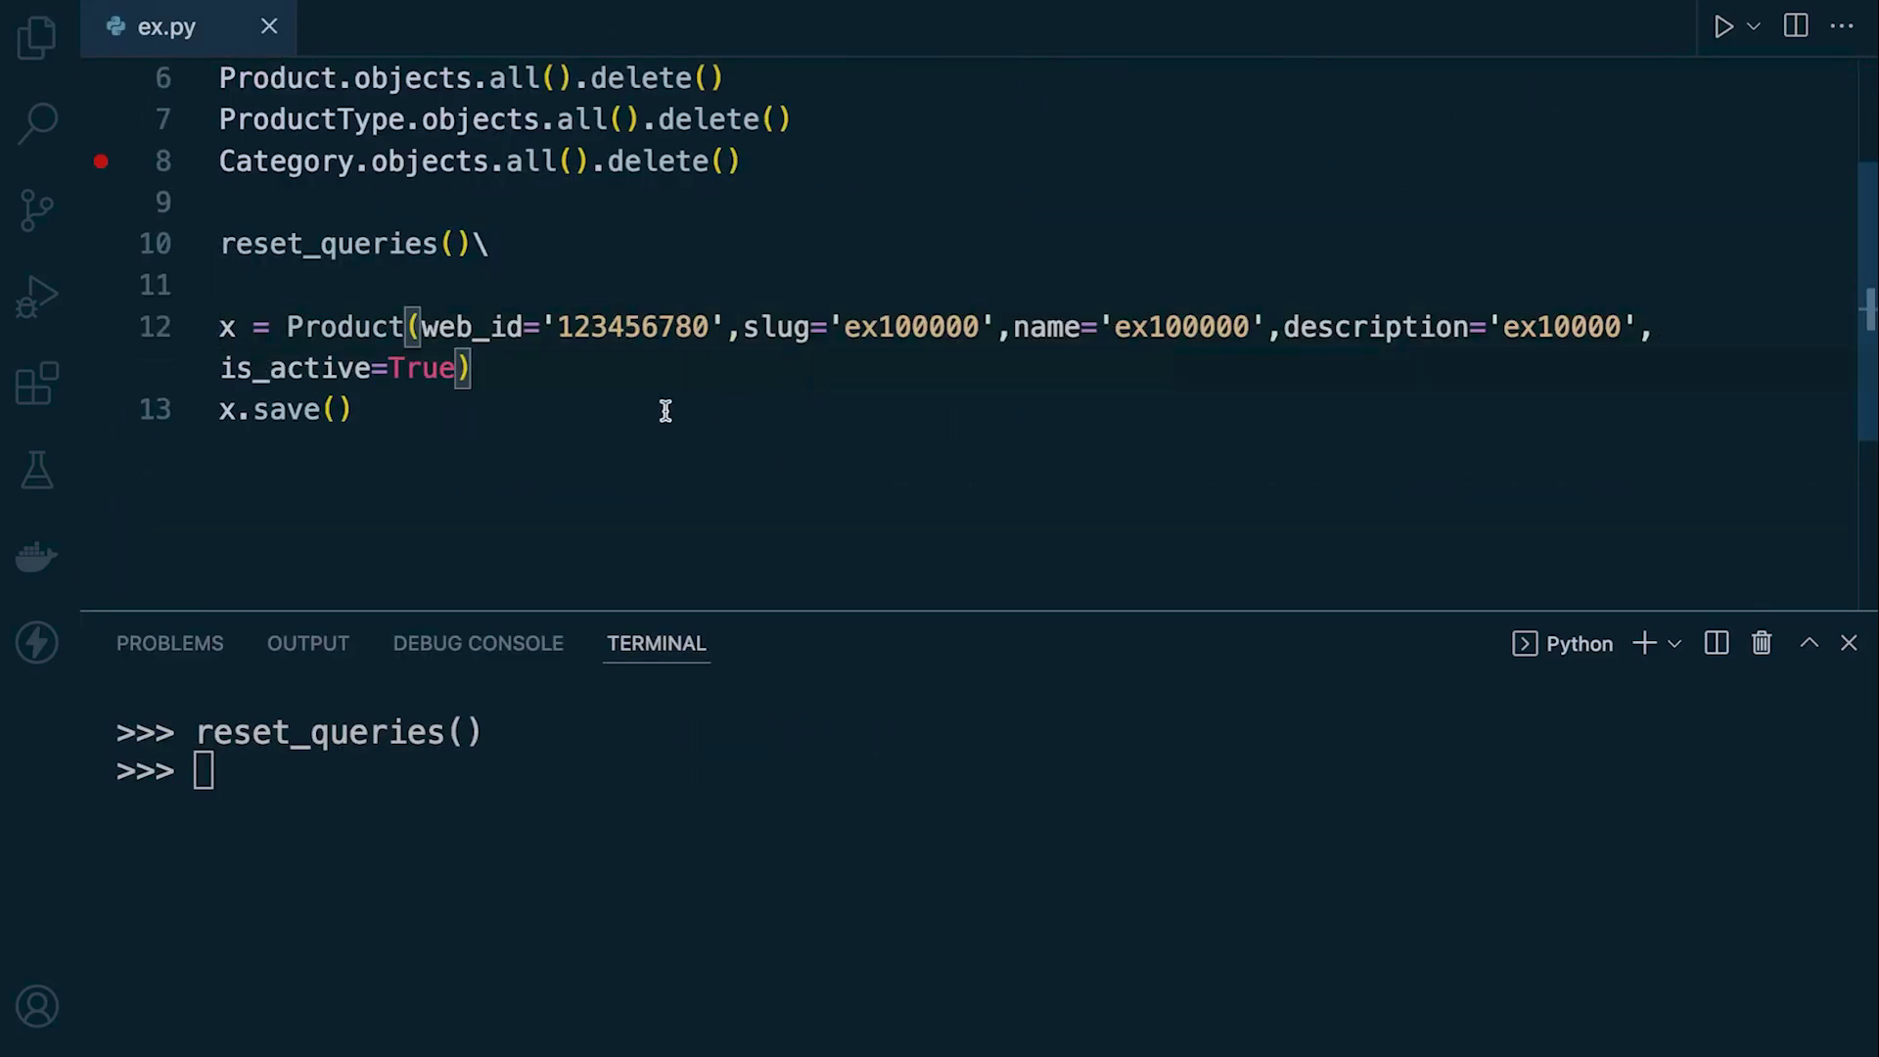
click(503, 409)
drag(431, 416, 147, 328)
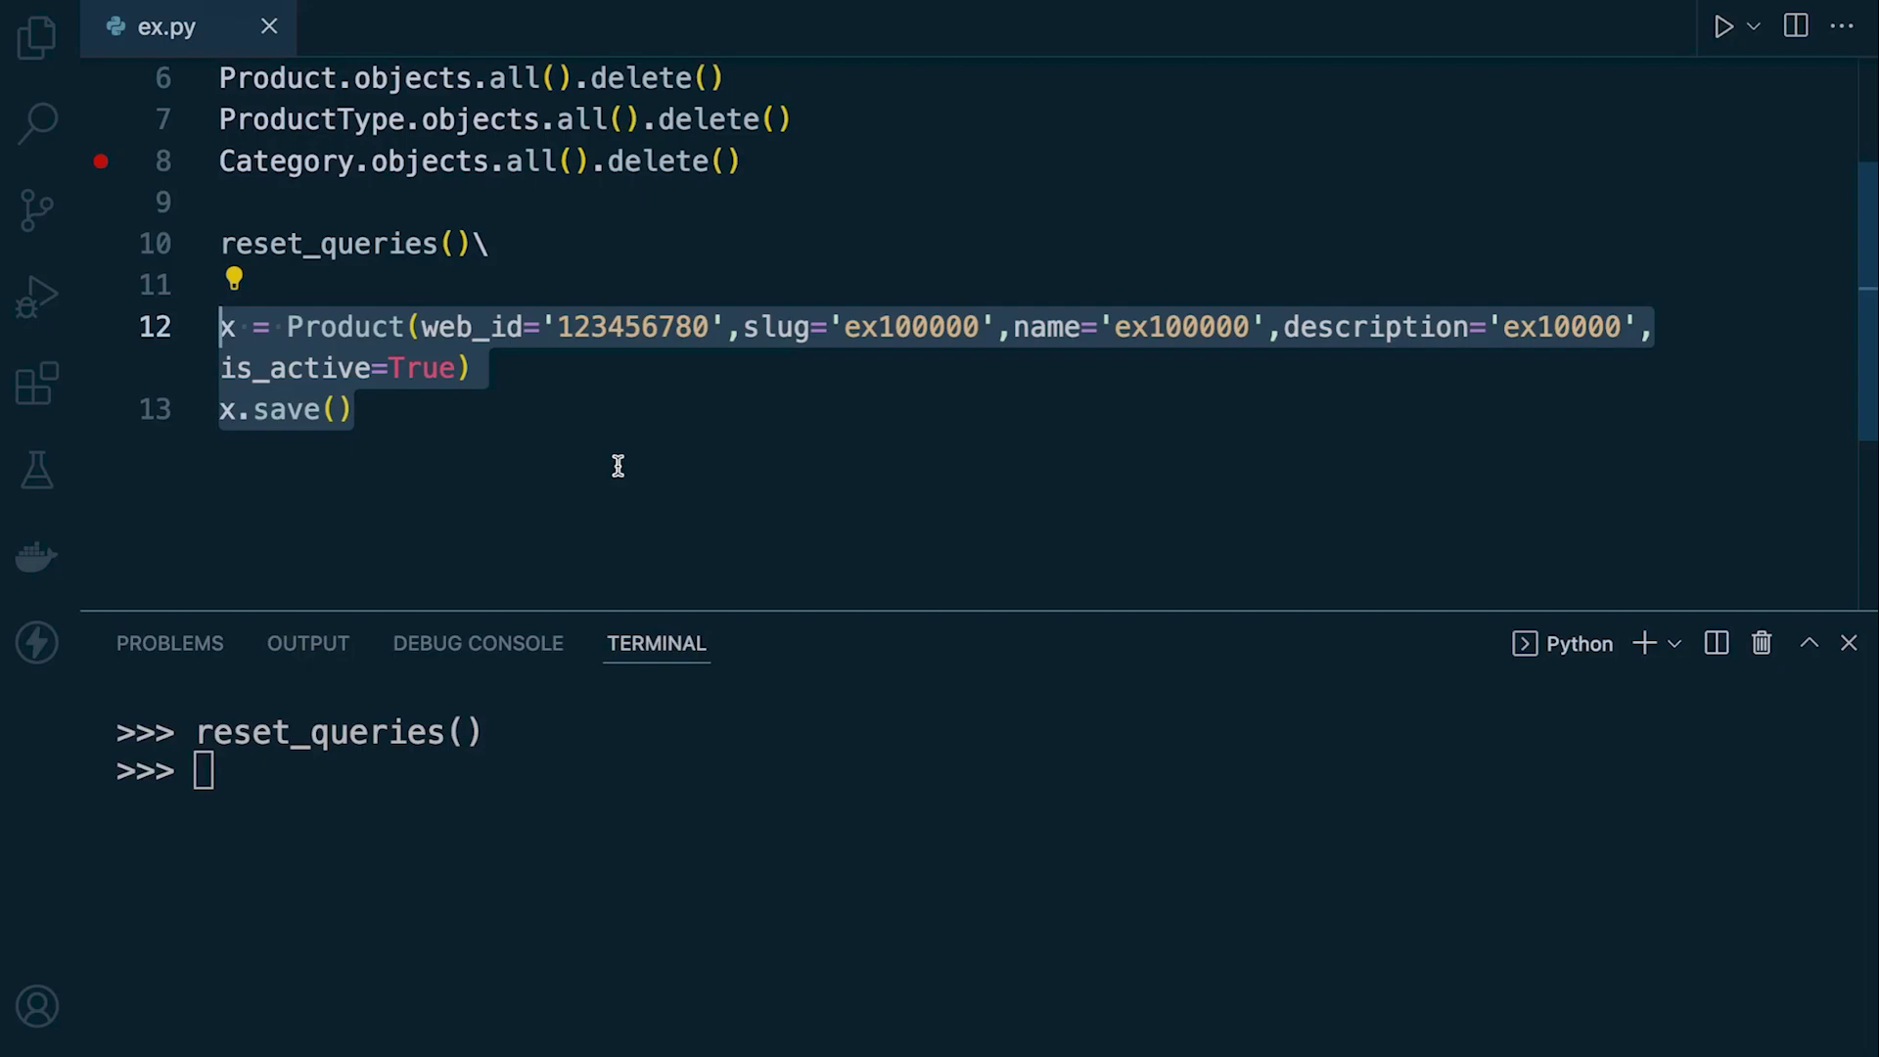
click(498, 440)
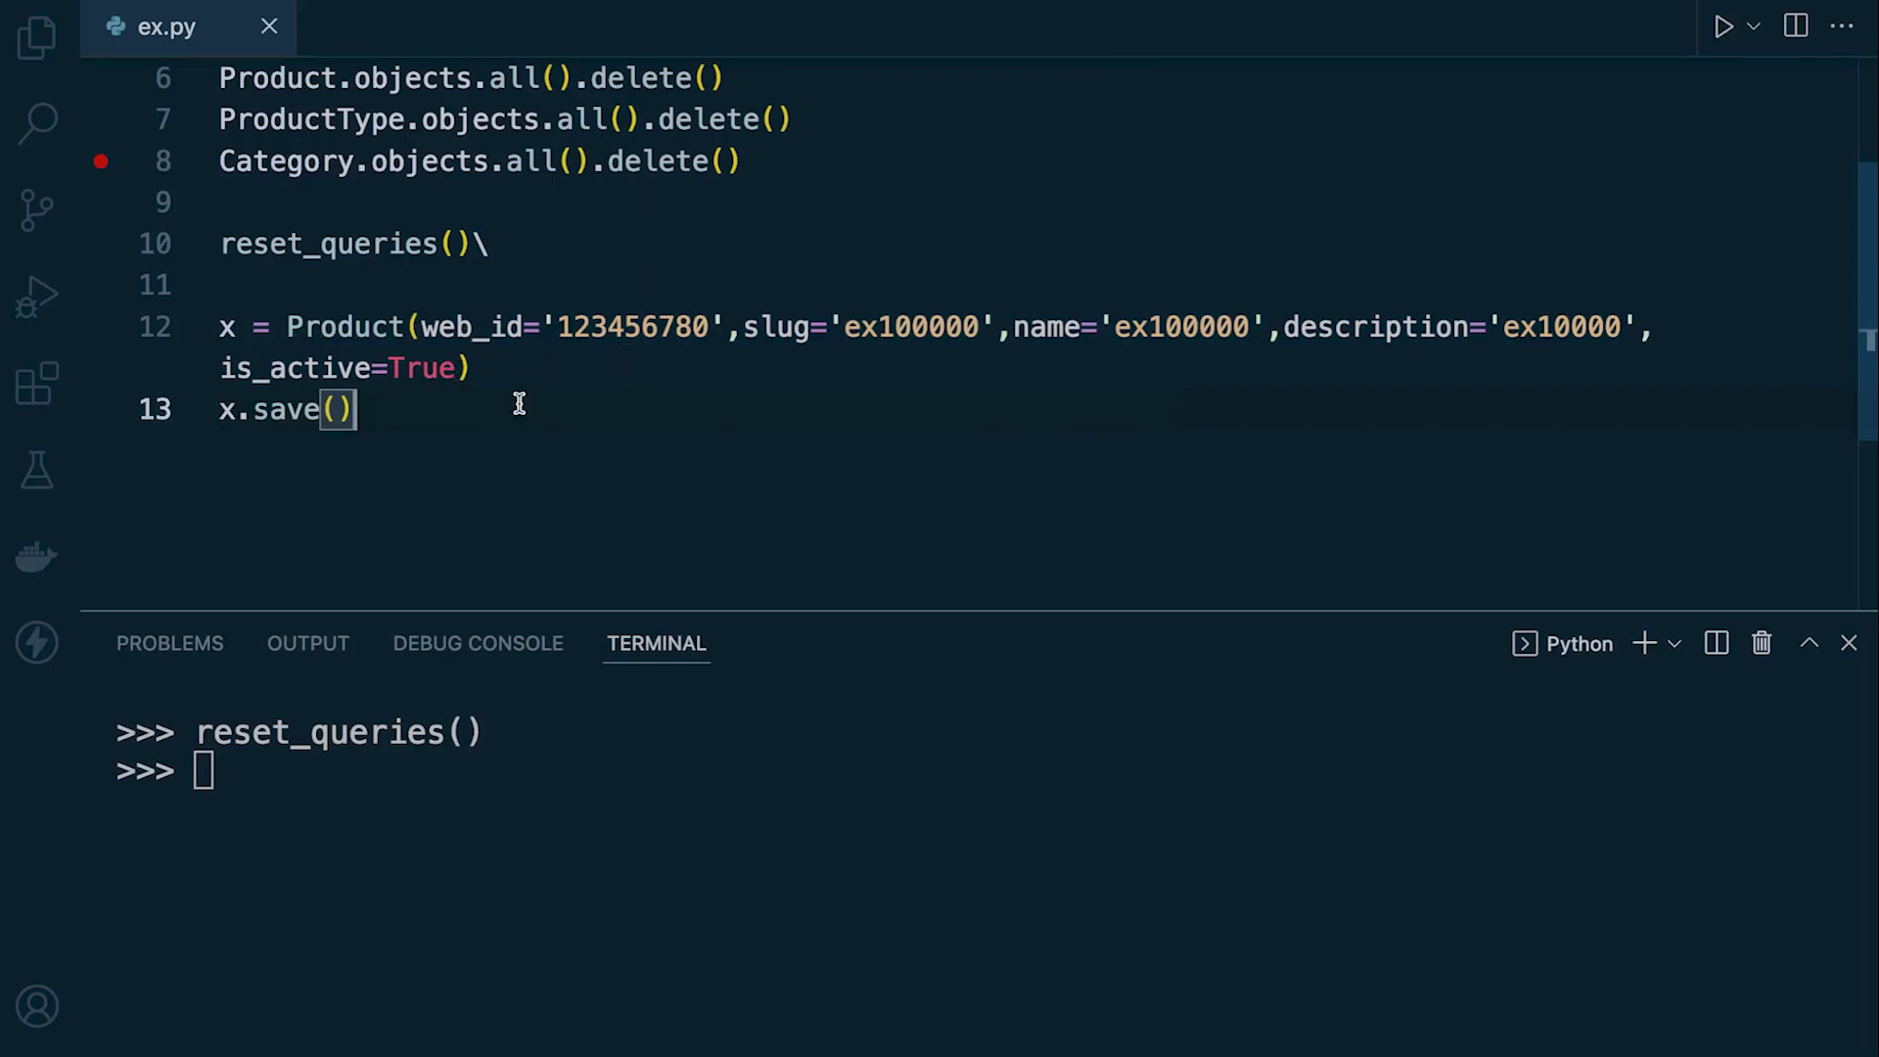
Run the Product creation and x.save() lines in the Python shell.
drag(477, 375, 93, 326)
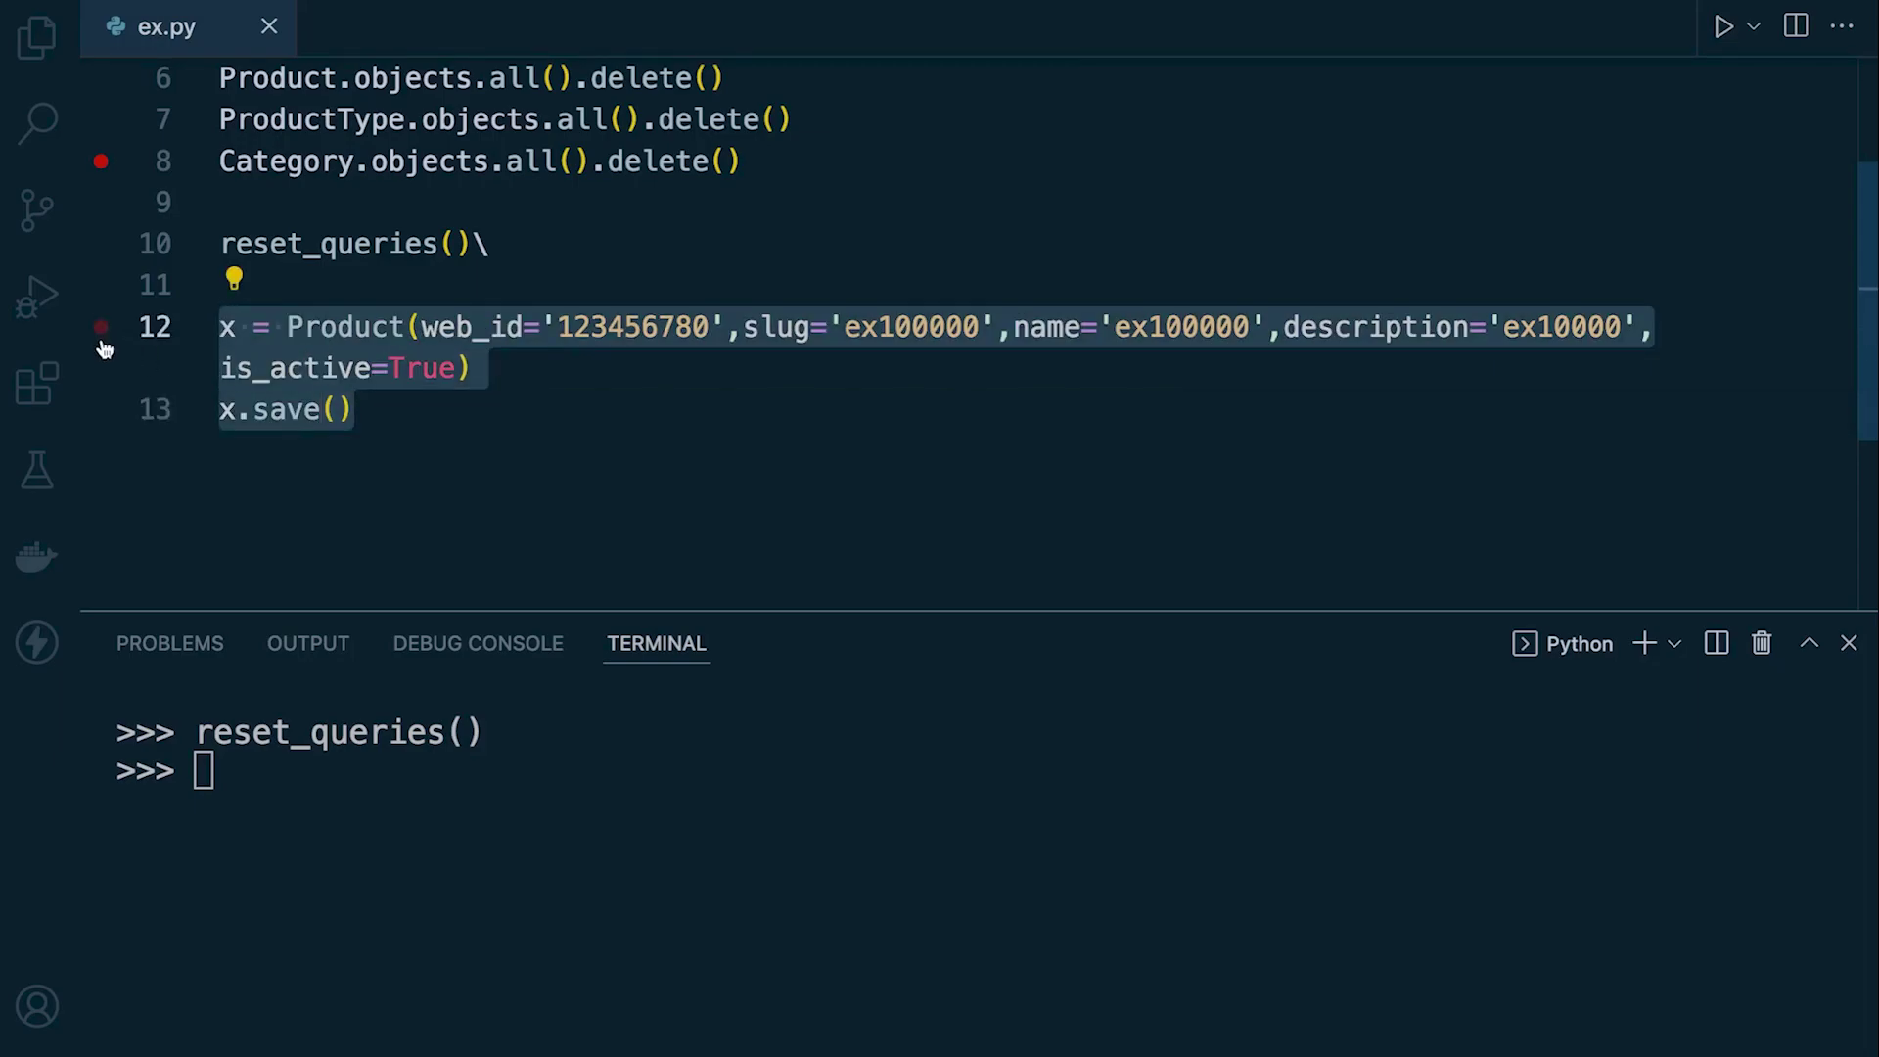
key(super+c)
click(461, 797)
key(super+v)
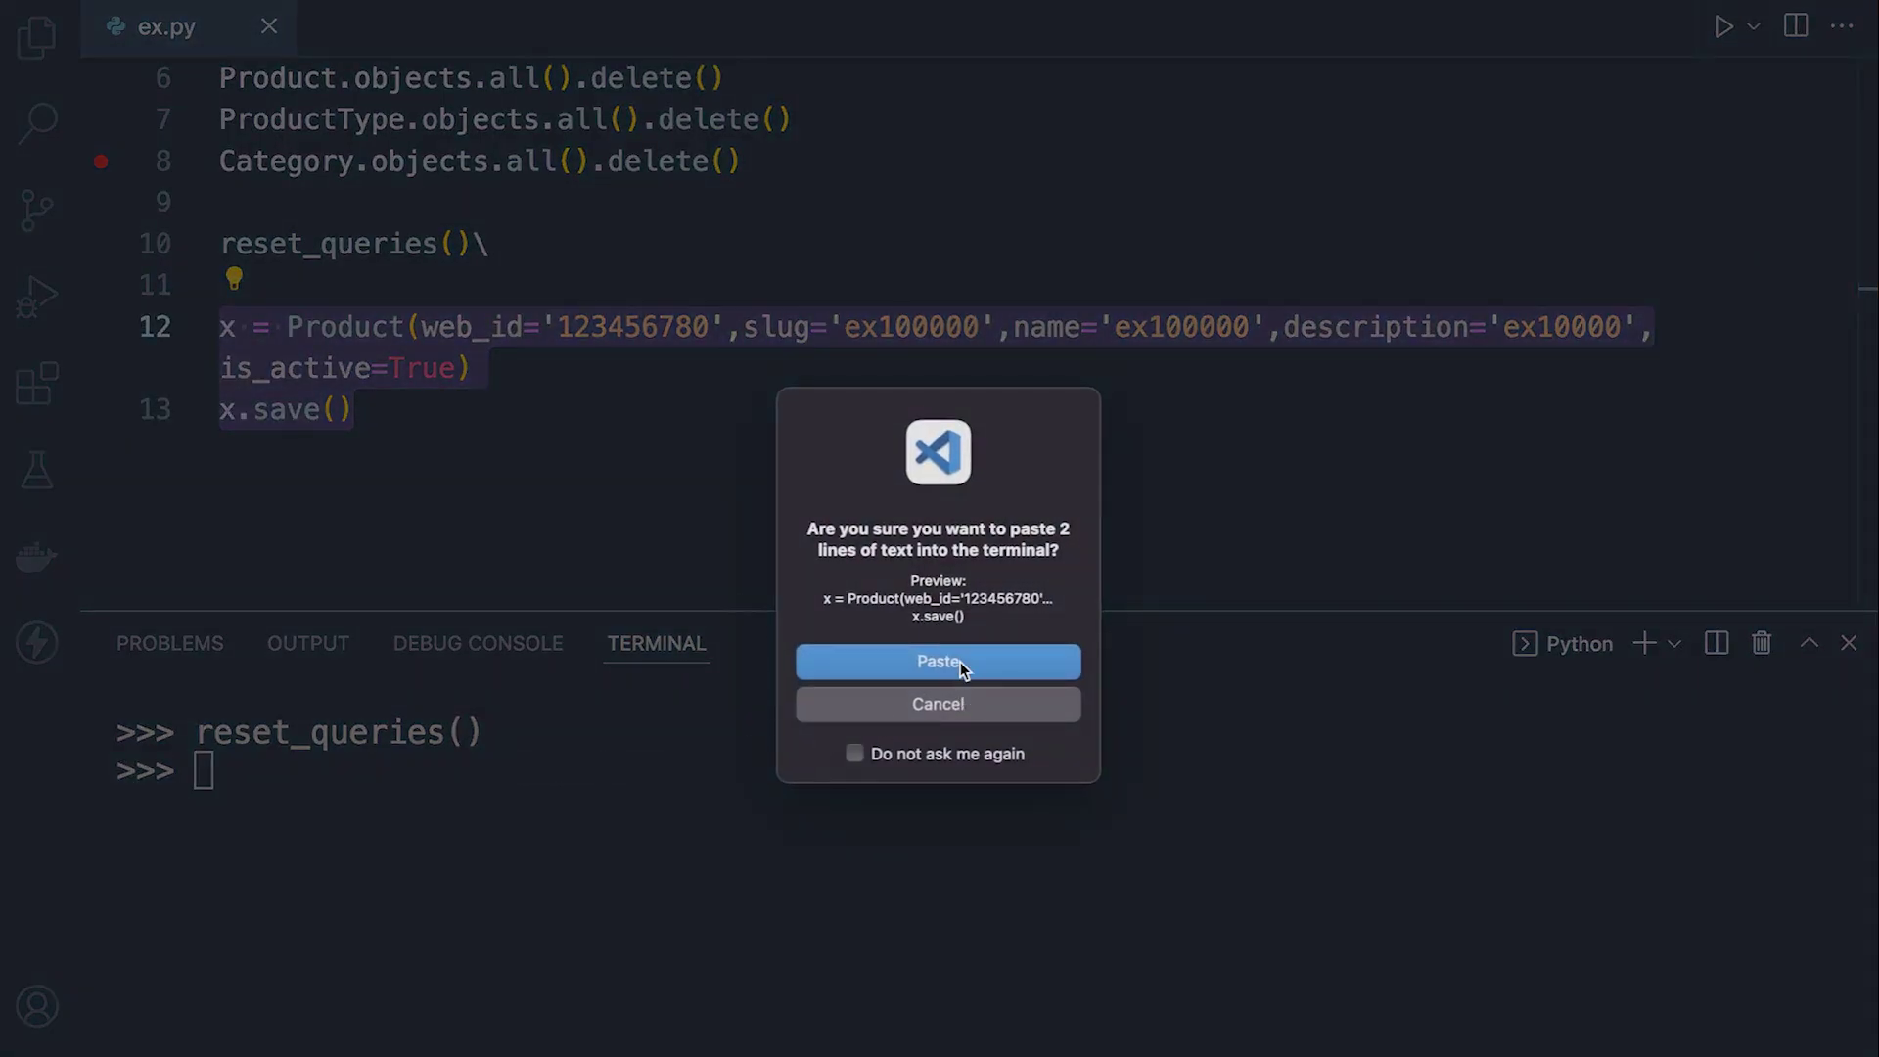
click(959, 661)
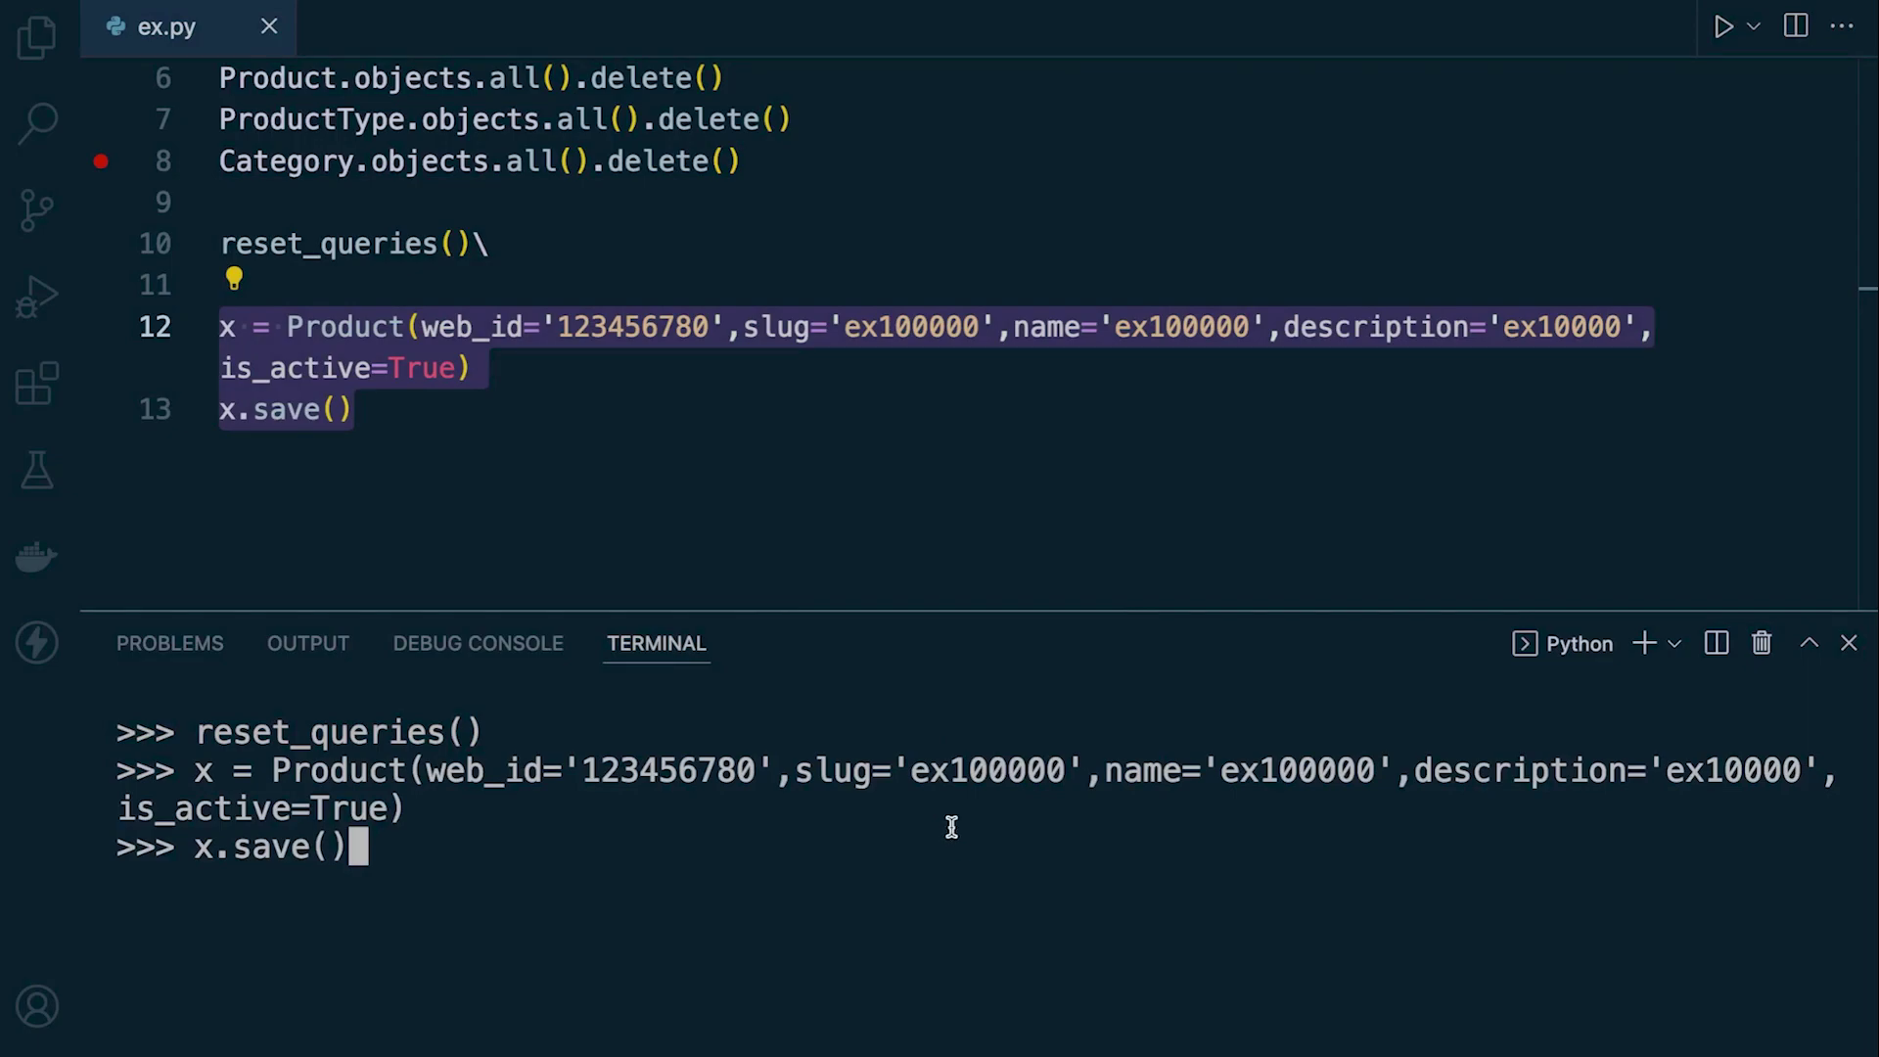
key(Return)
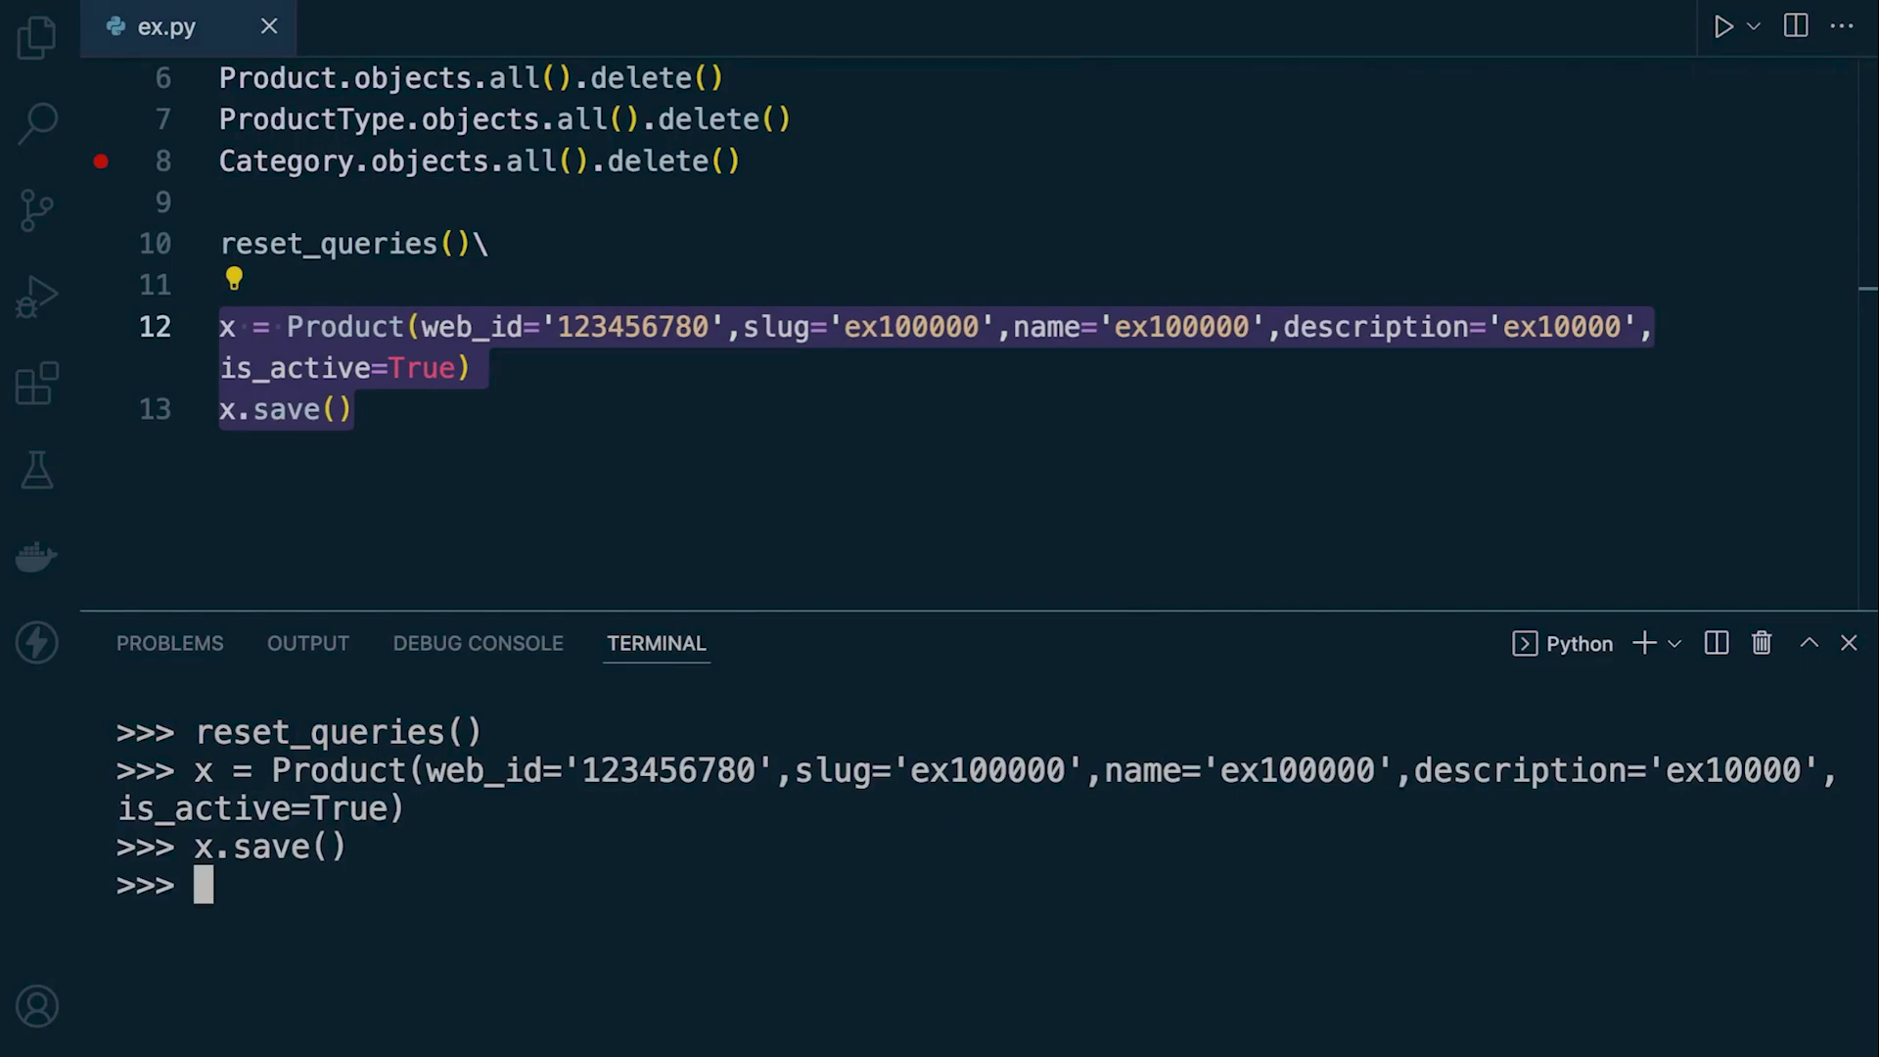
Add the Flip-Flops Category creation and y.save() to ex.py and run them in the shell.
click(448, 430)
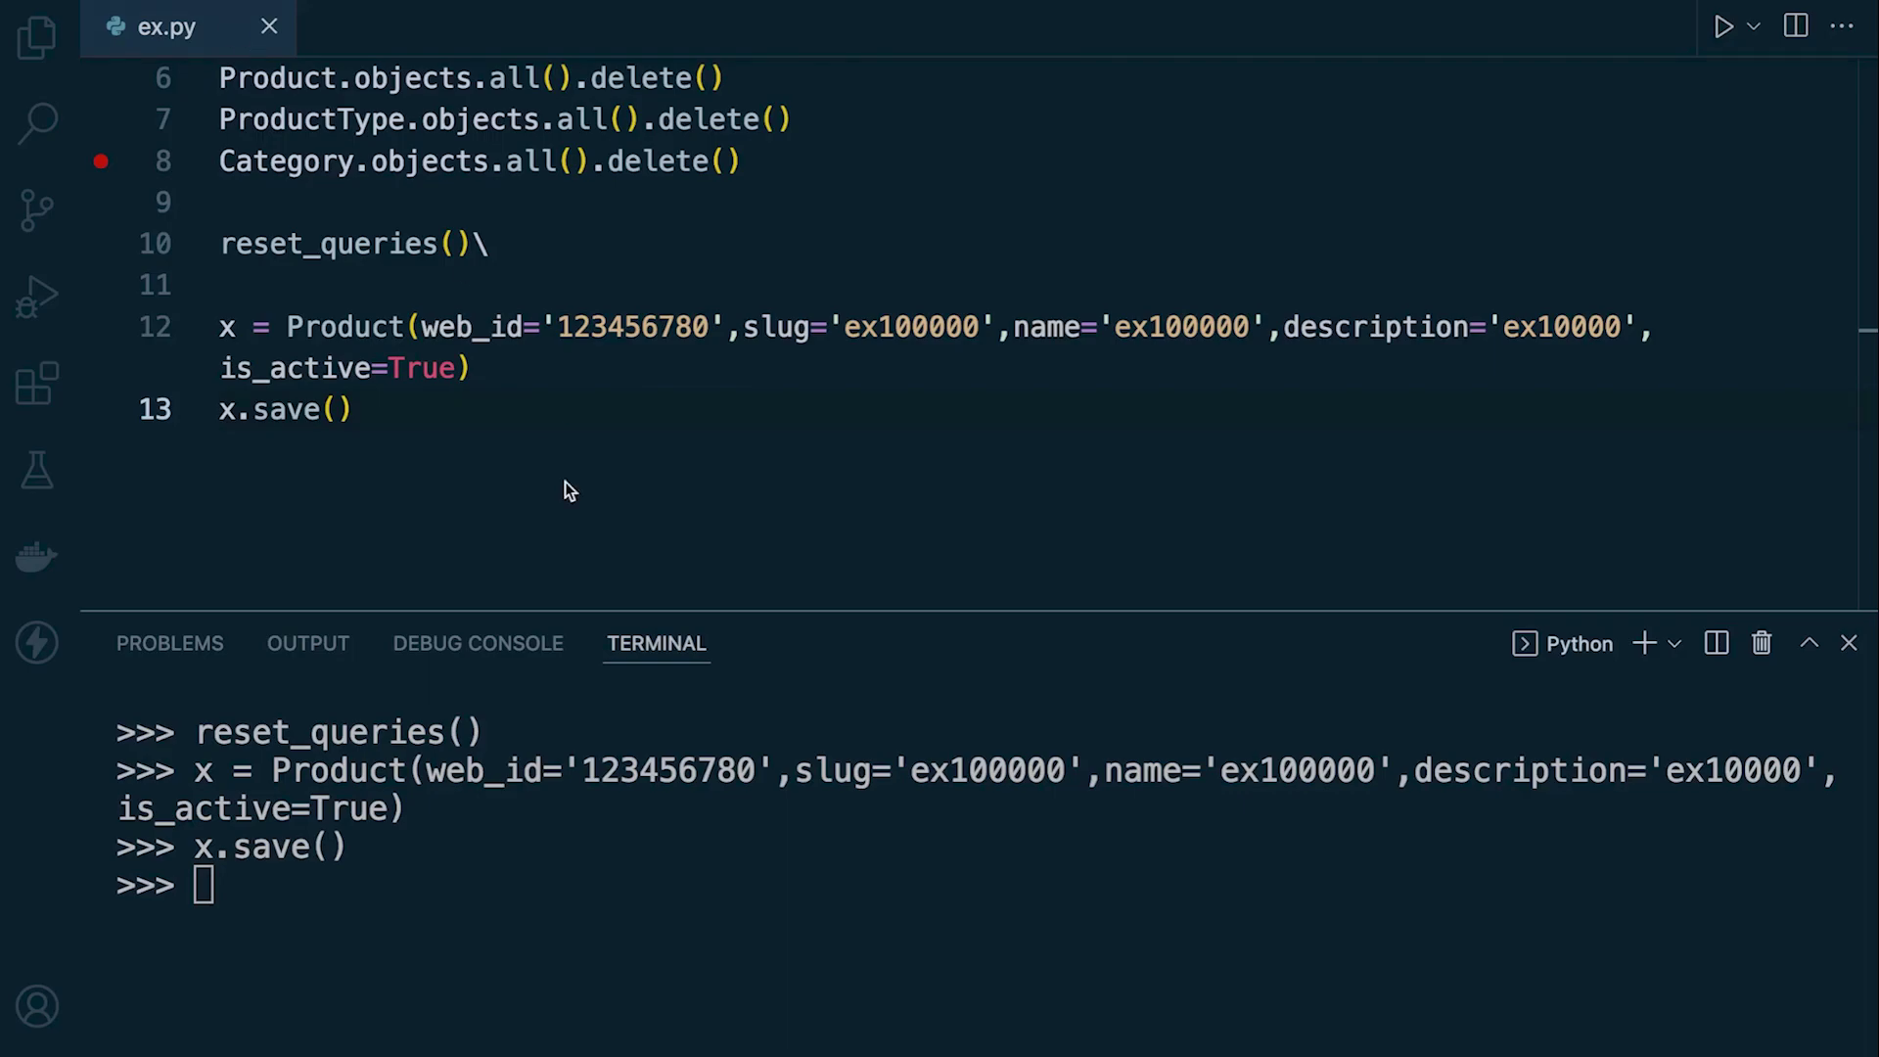
key(ctrl+v)
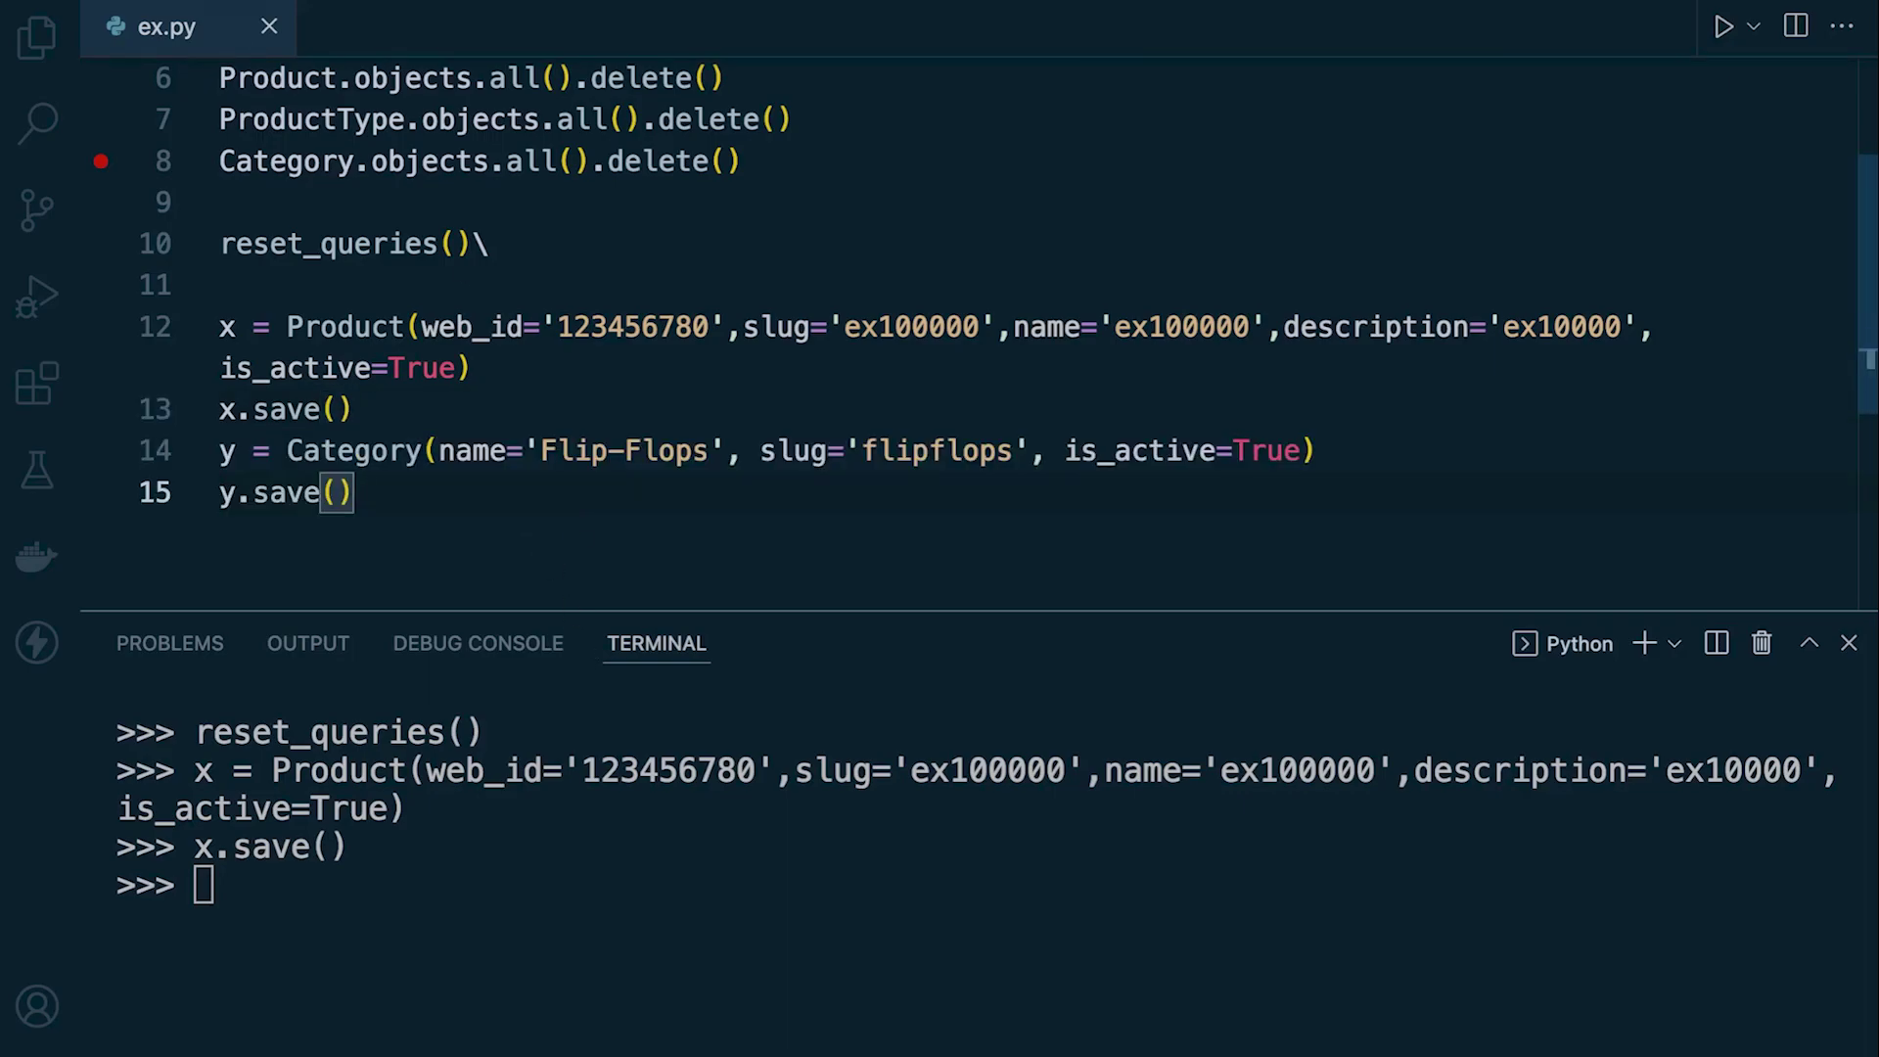
drag(453, 484, 220, 450)
click(455, 898)
text(y = Category(name='Flip-Flops', slug='flipflops', is_active=True) y.save())
key(Return)
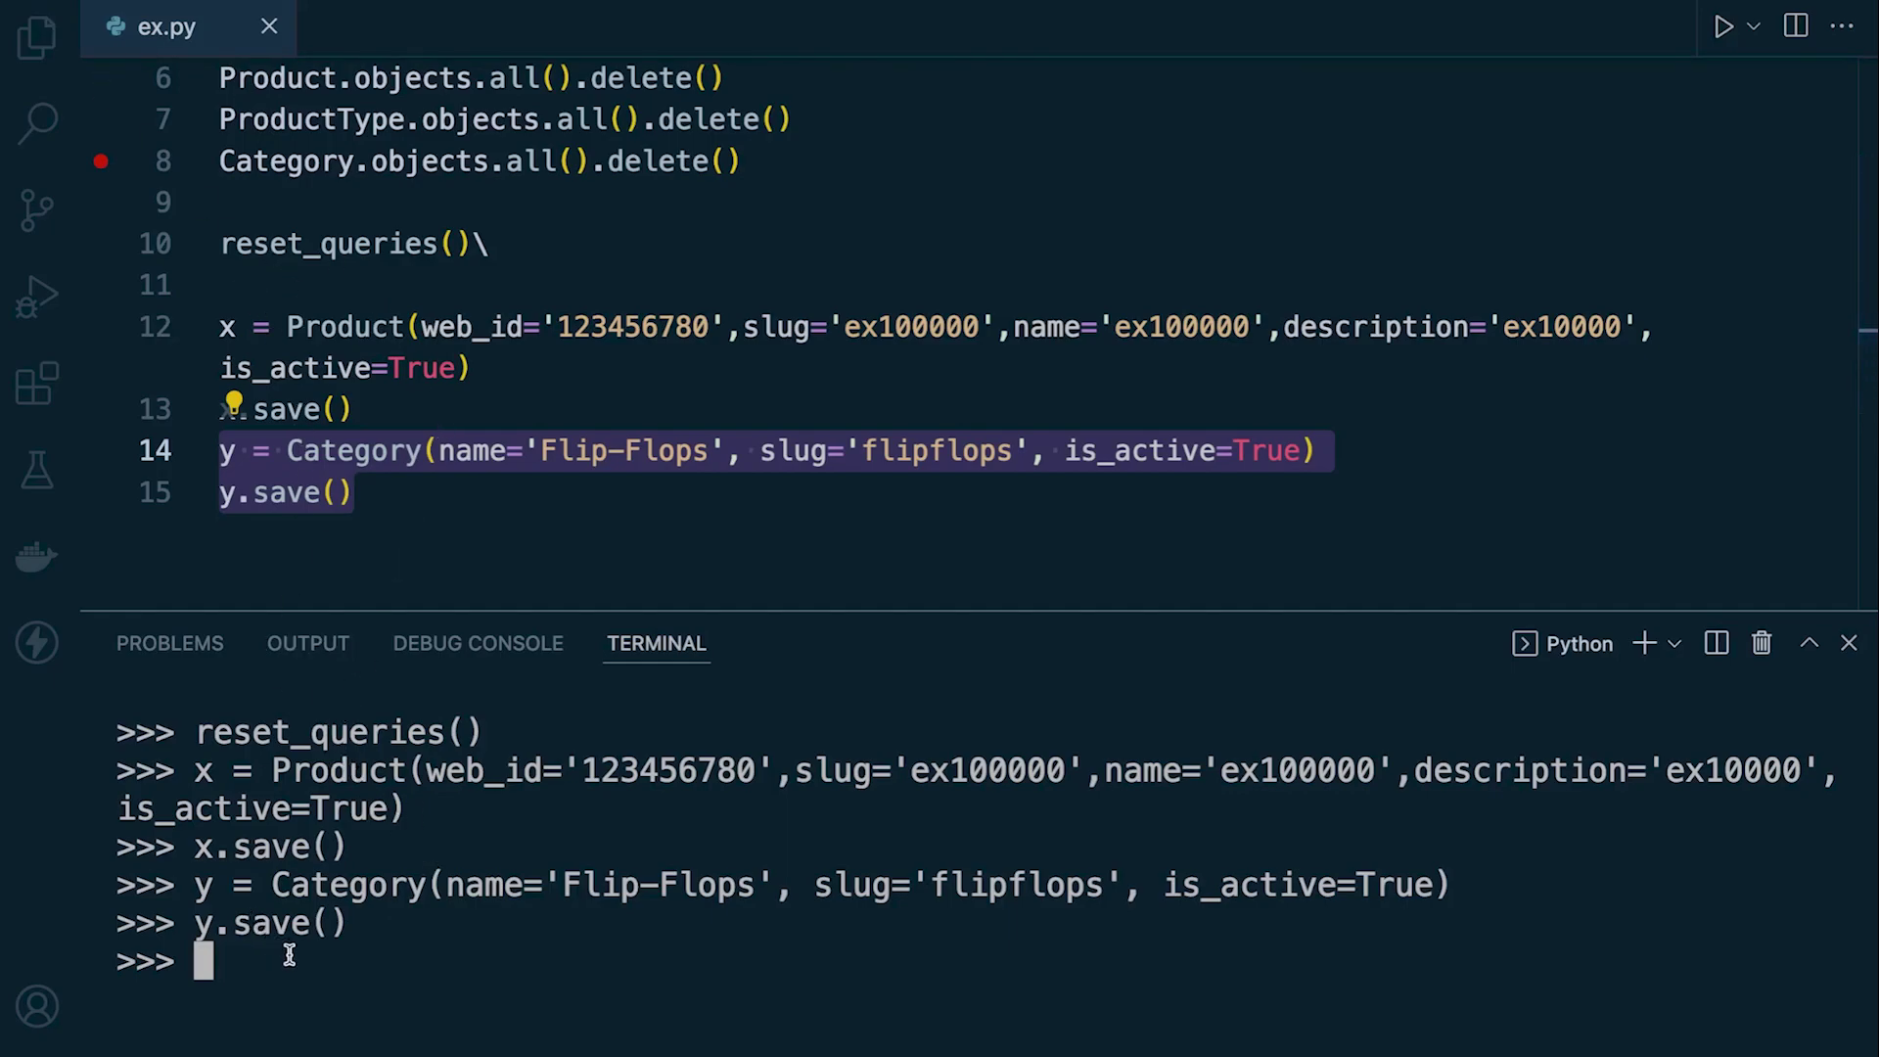
scroll(386, 549, up, 2)
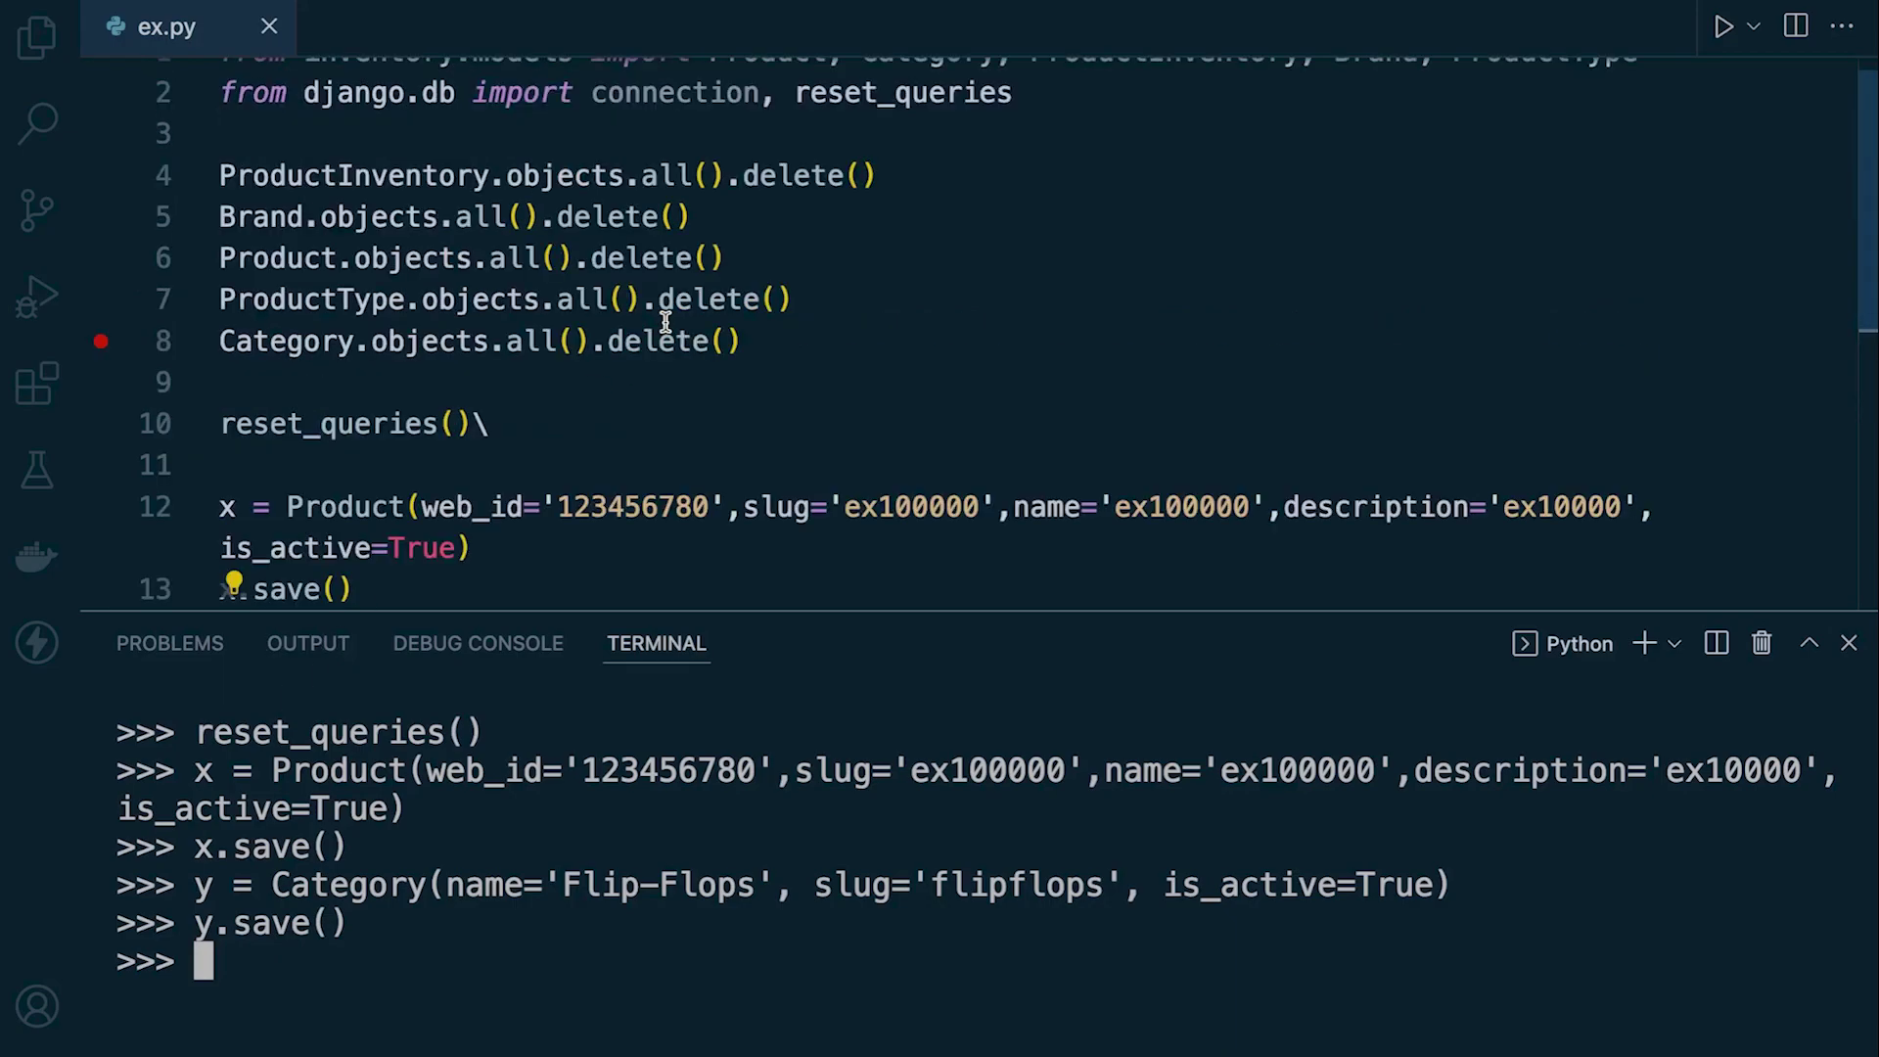
scroll(415, 512, down, 3)
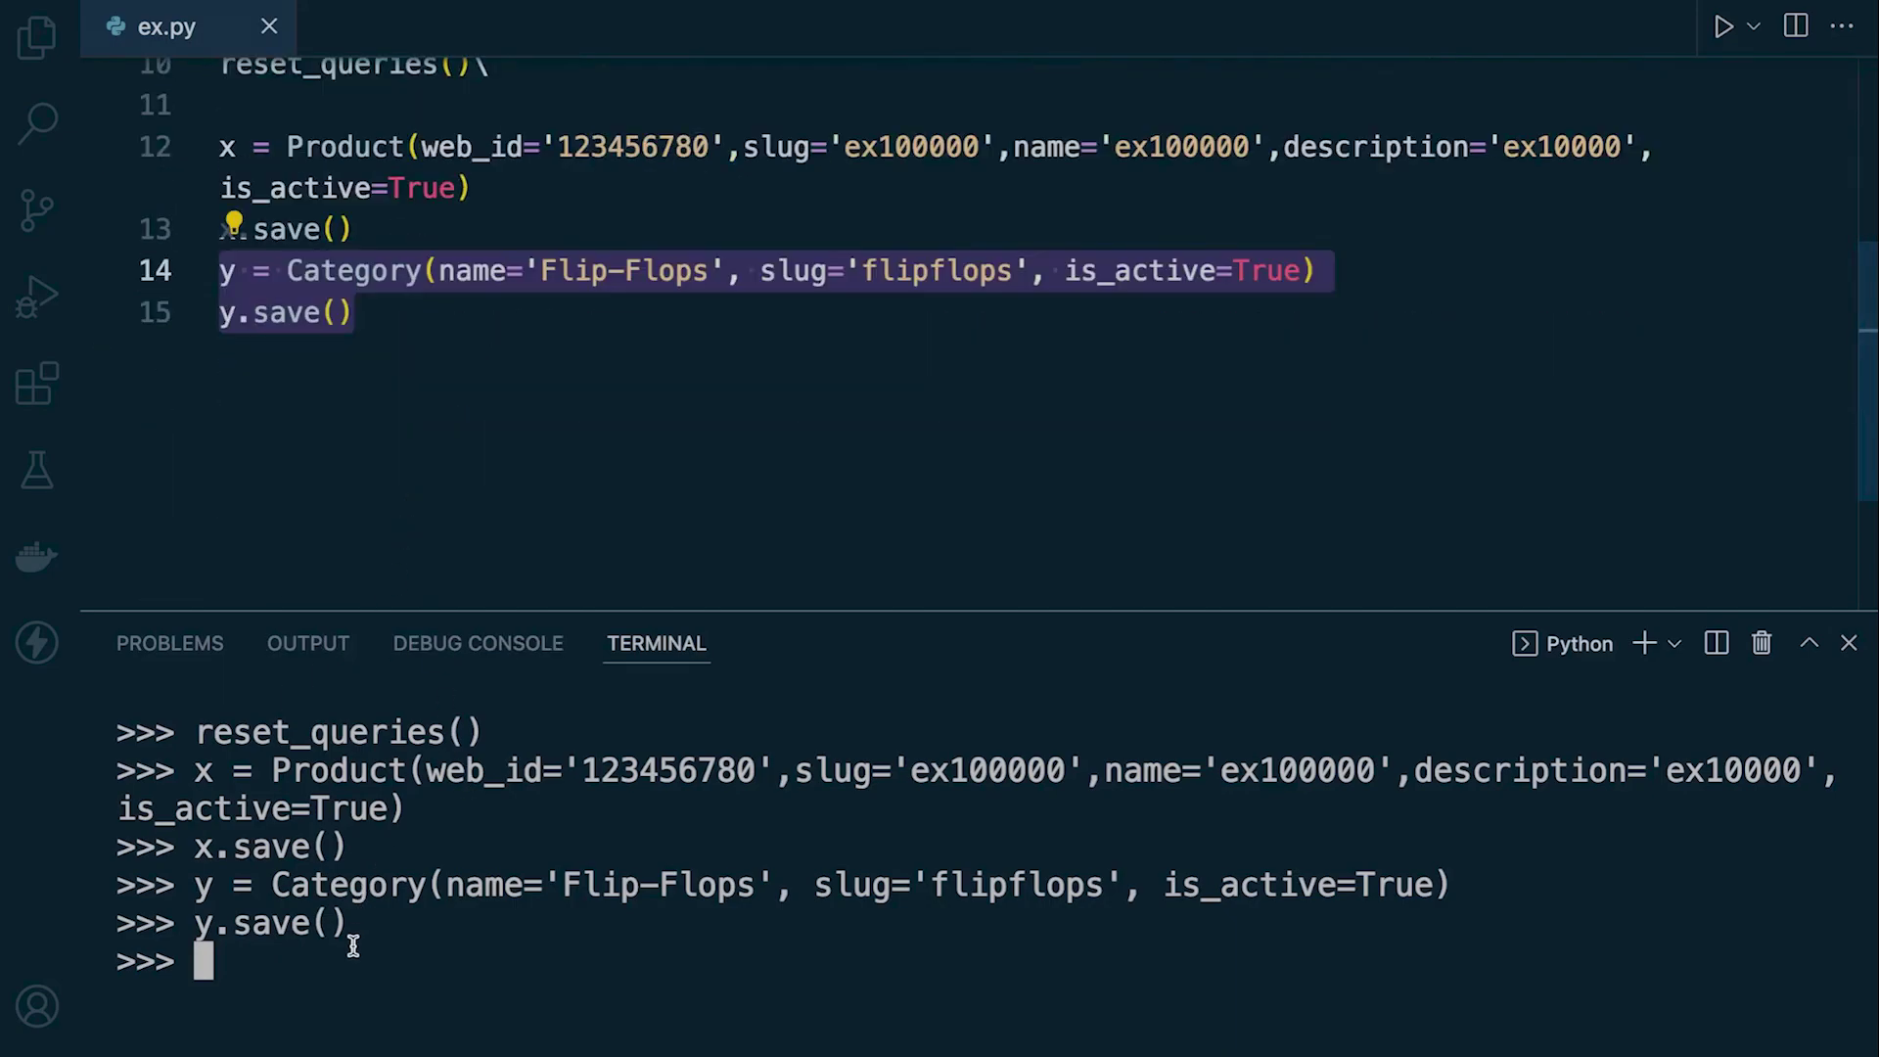
text(connection.queries)
Print connection.queries, enlarge the terminal, and highlight the product INSERT query.
key(Return)
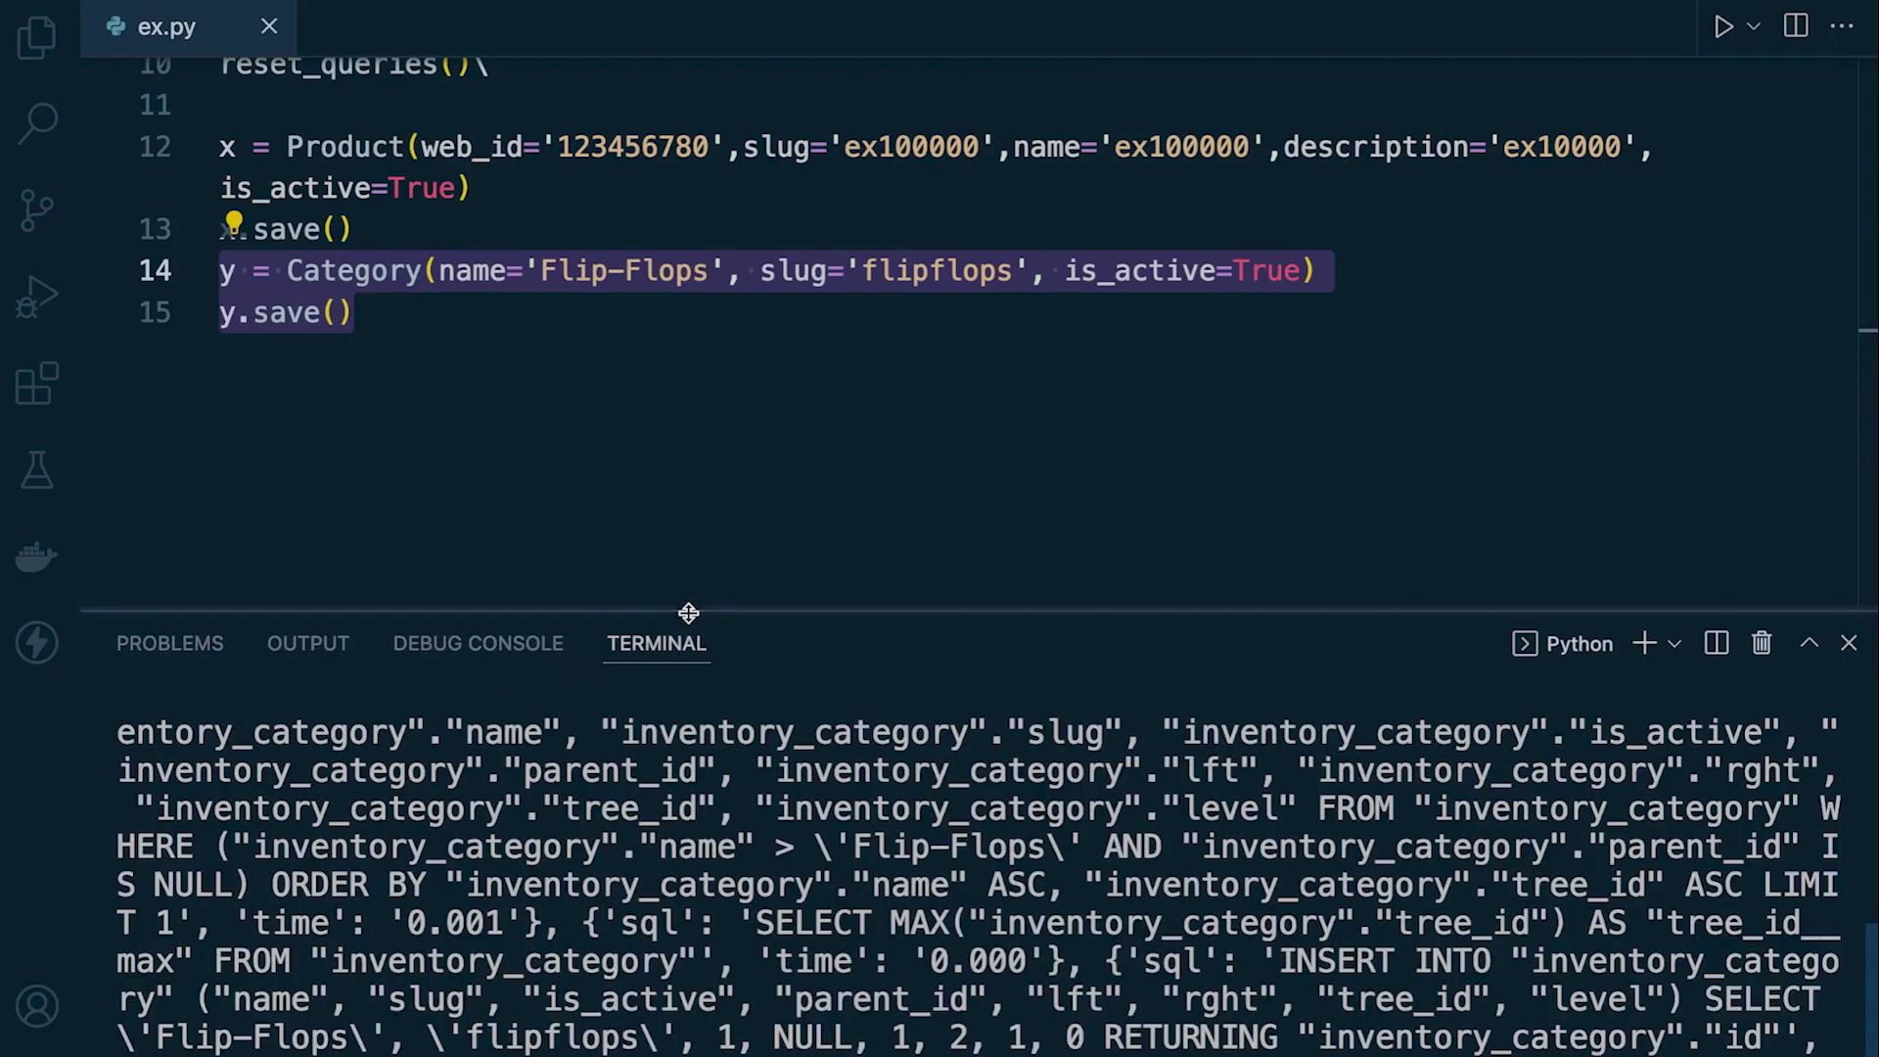
drag(692, 611, 791, 173)
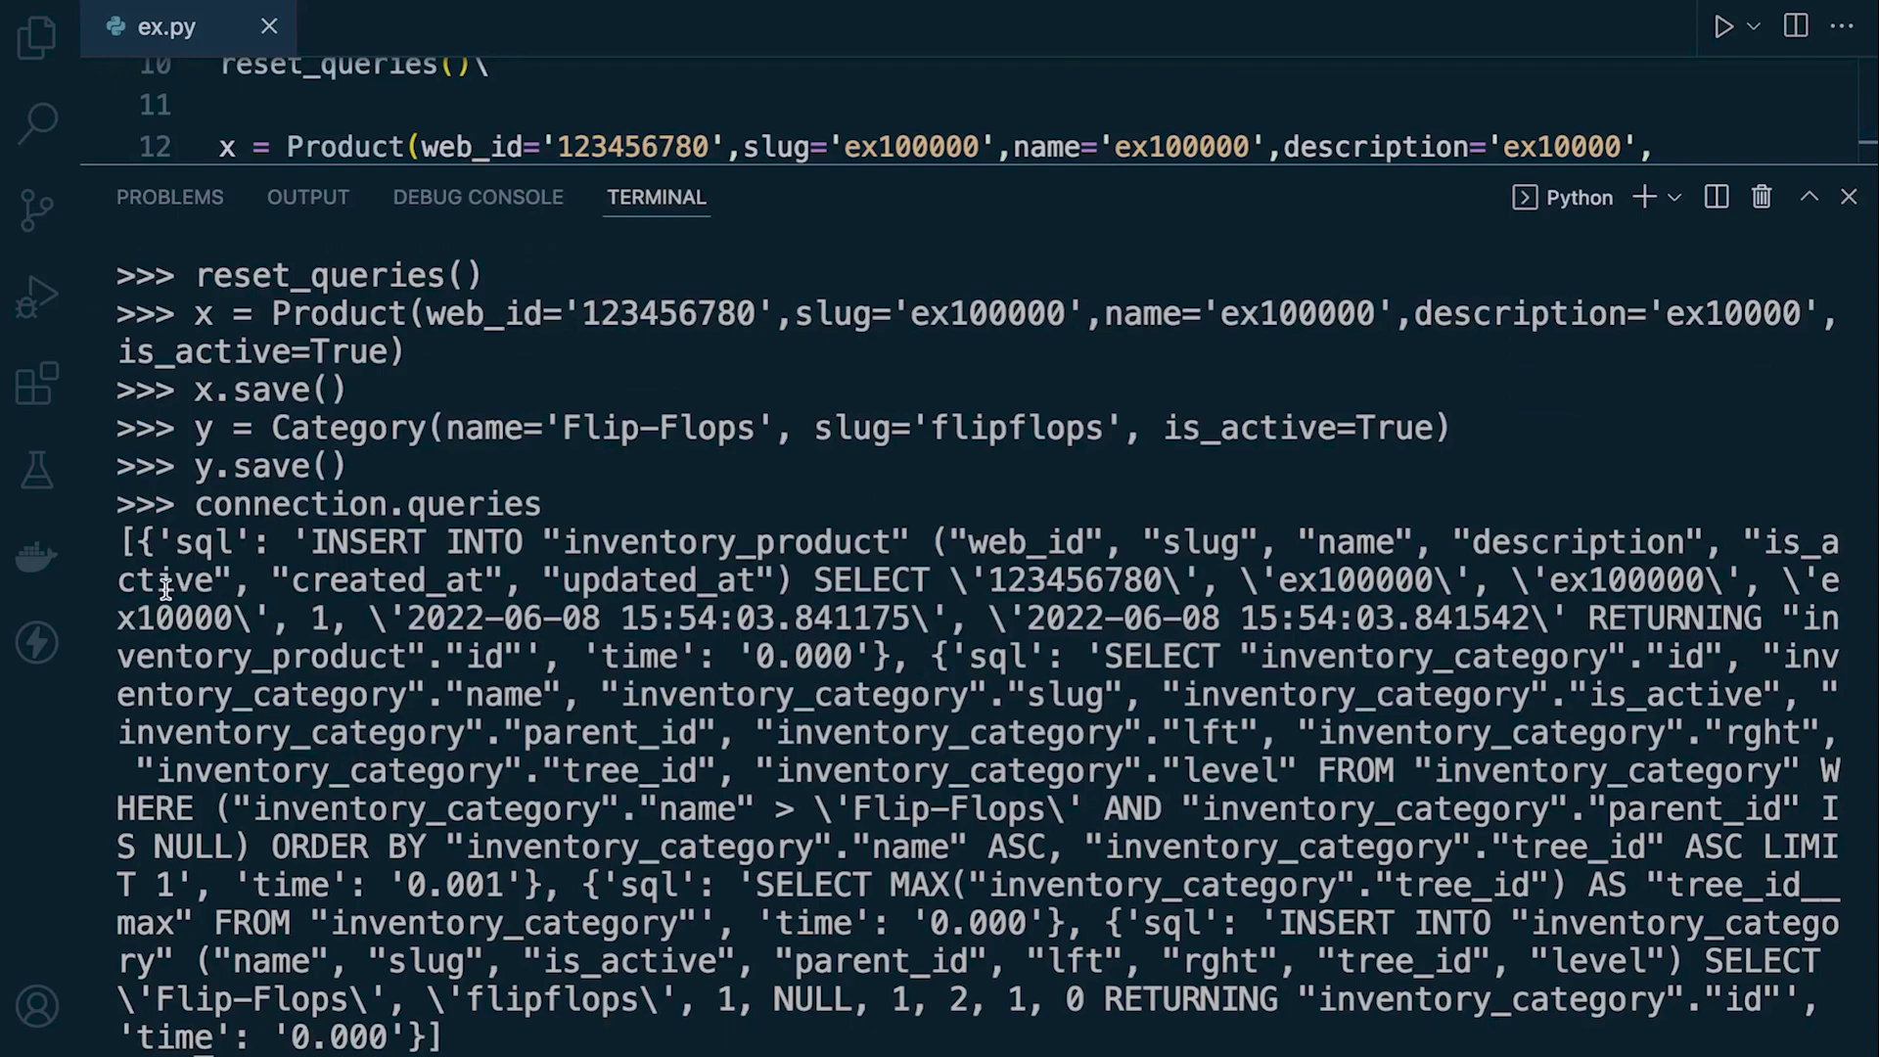
double_click(202, 542)
mouse_move(269, 542)
mouse_down()
mouse_move(473, 678)
mouse_move(423, 551)
mouse_move(713, 770)
mouse_up()
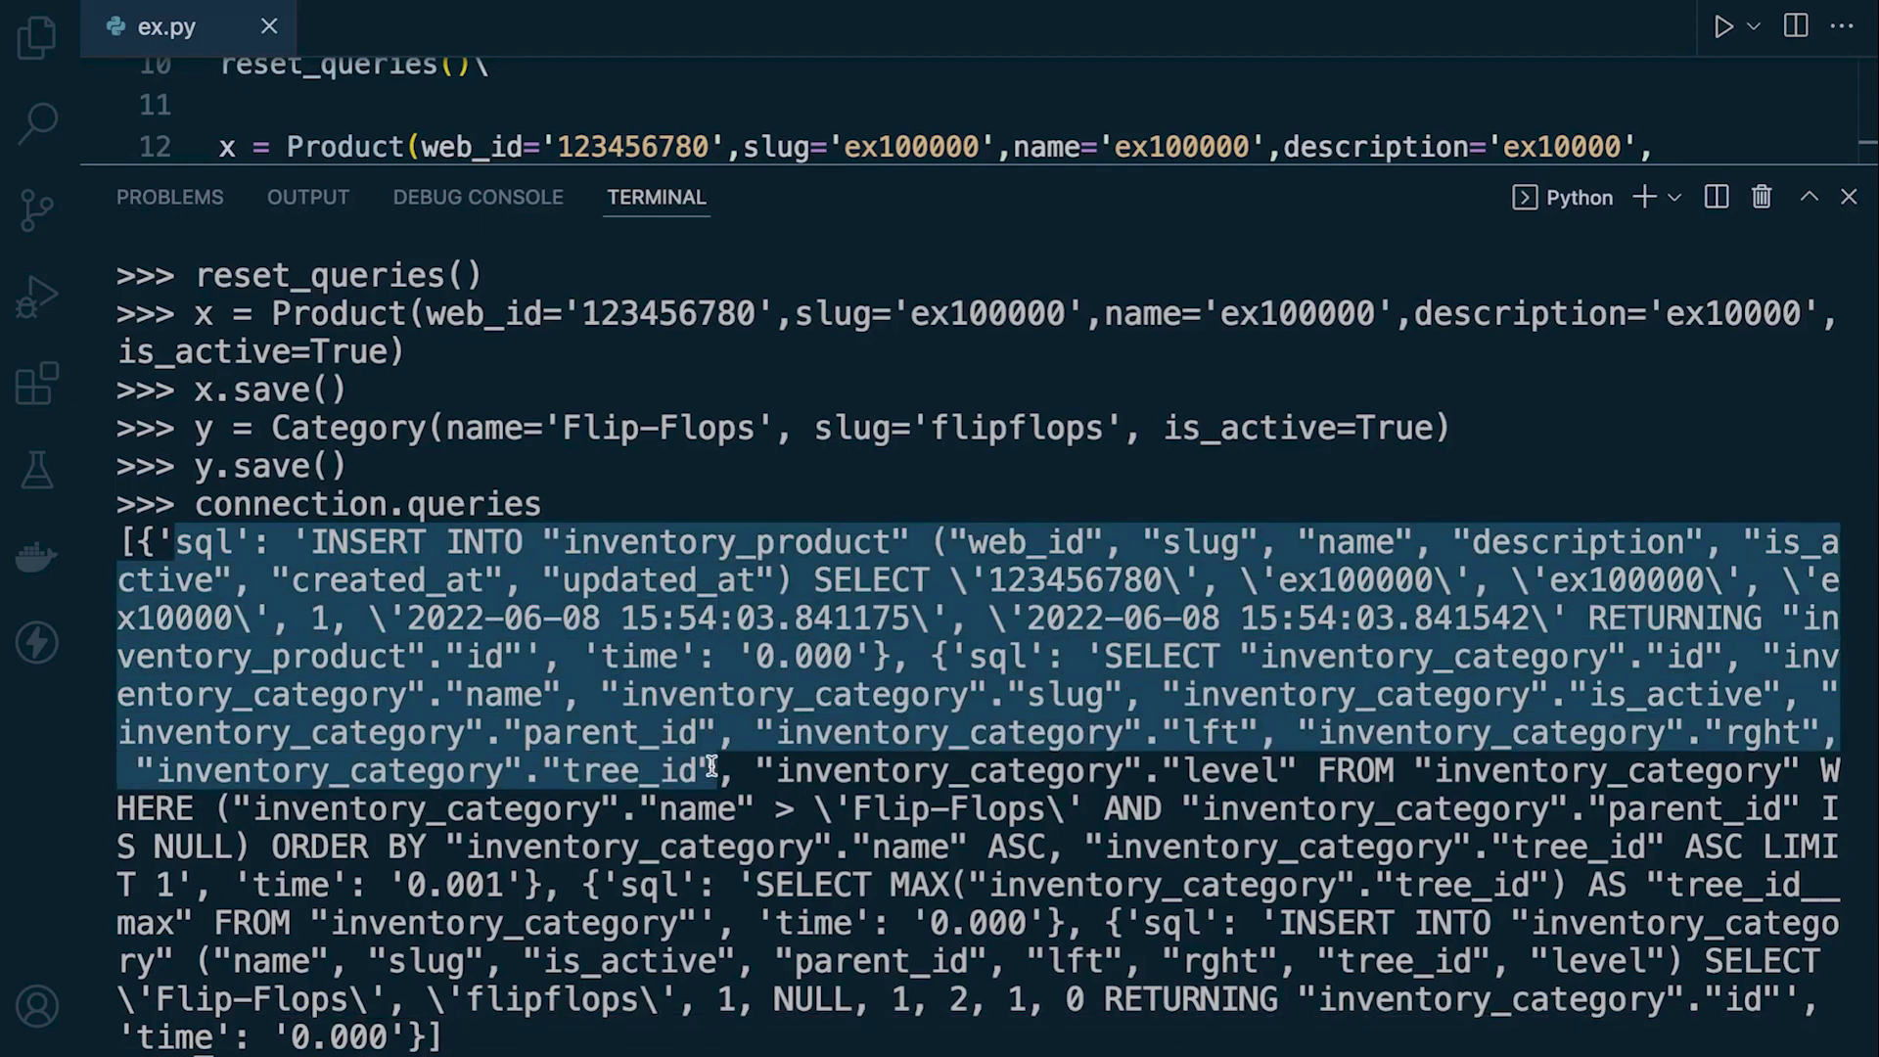
Highlight the category SELECT, SELECT MAX tree_id and Flip-Flops category INSERT queries.
drag(711, 770, 587, 884)
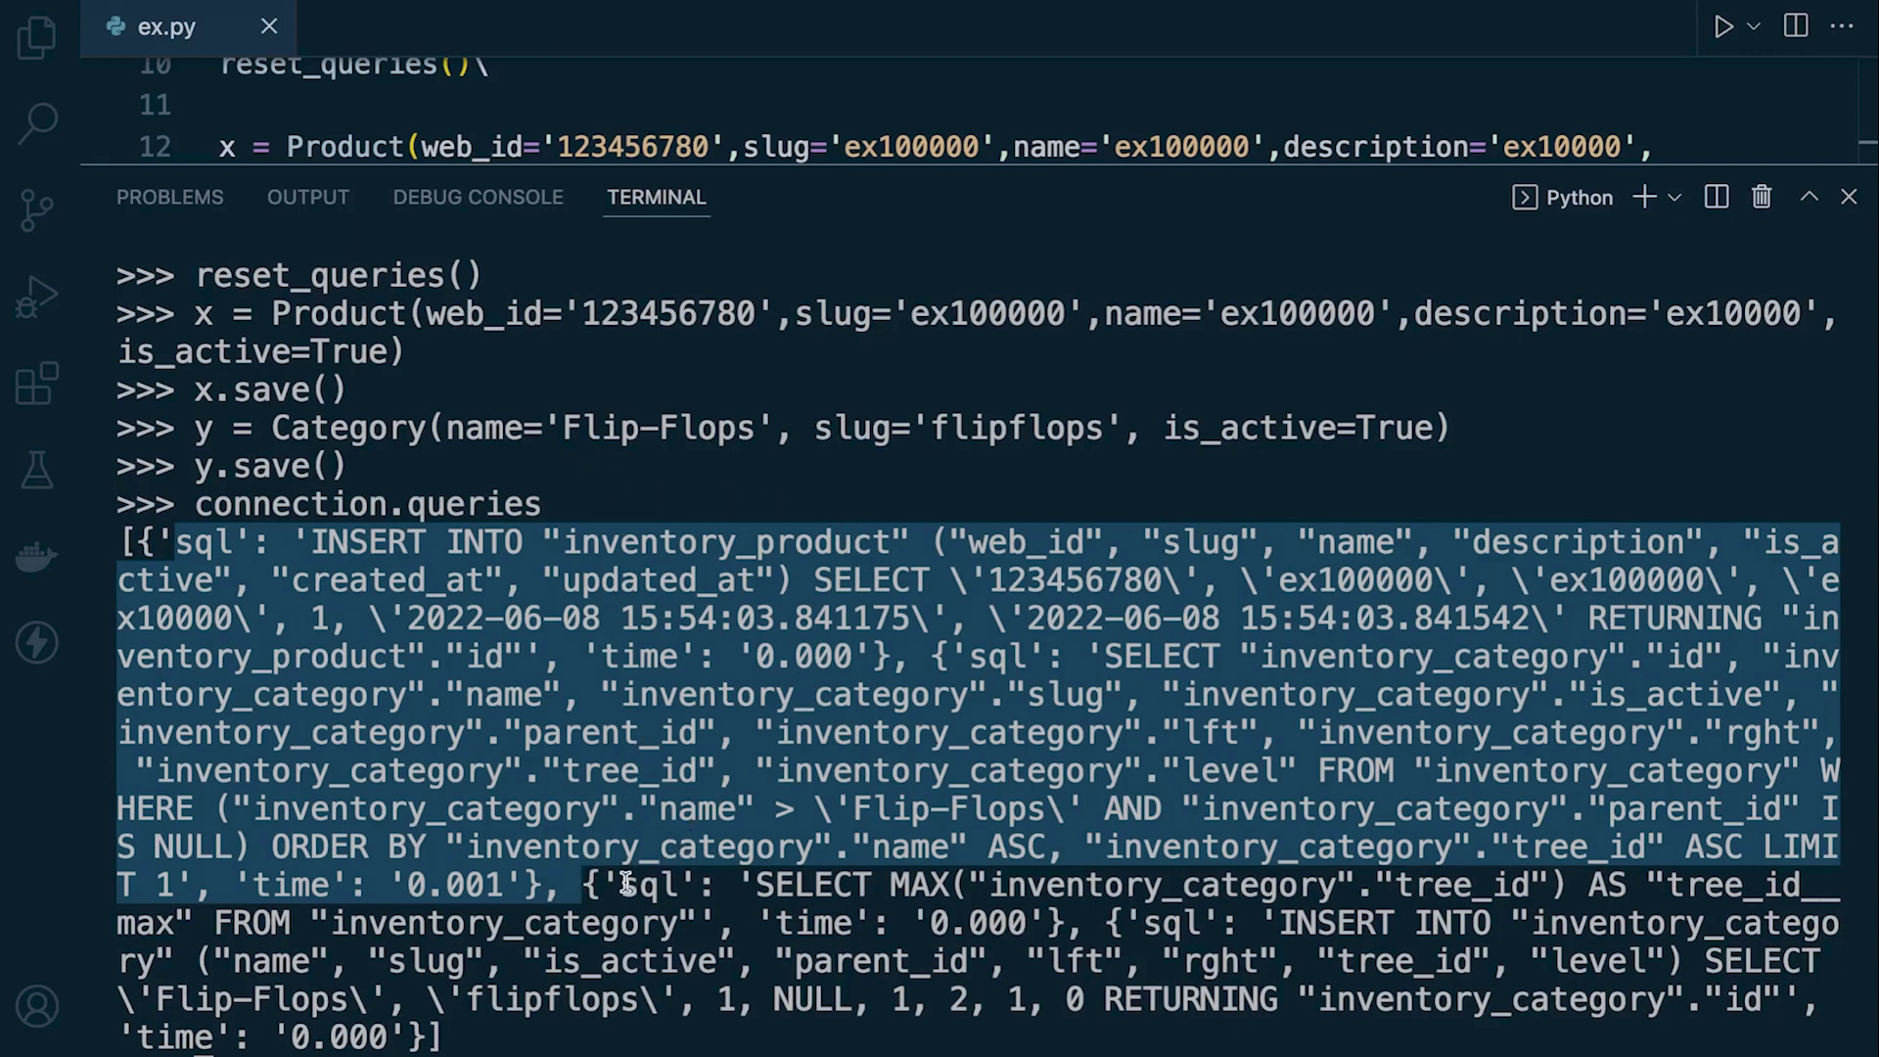
drag(619, 883, 873, 887)
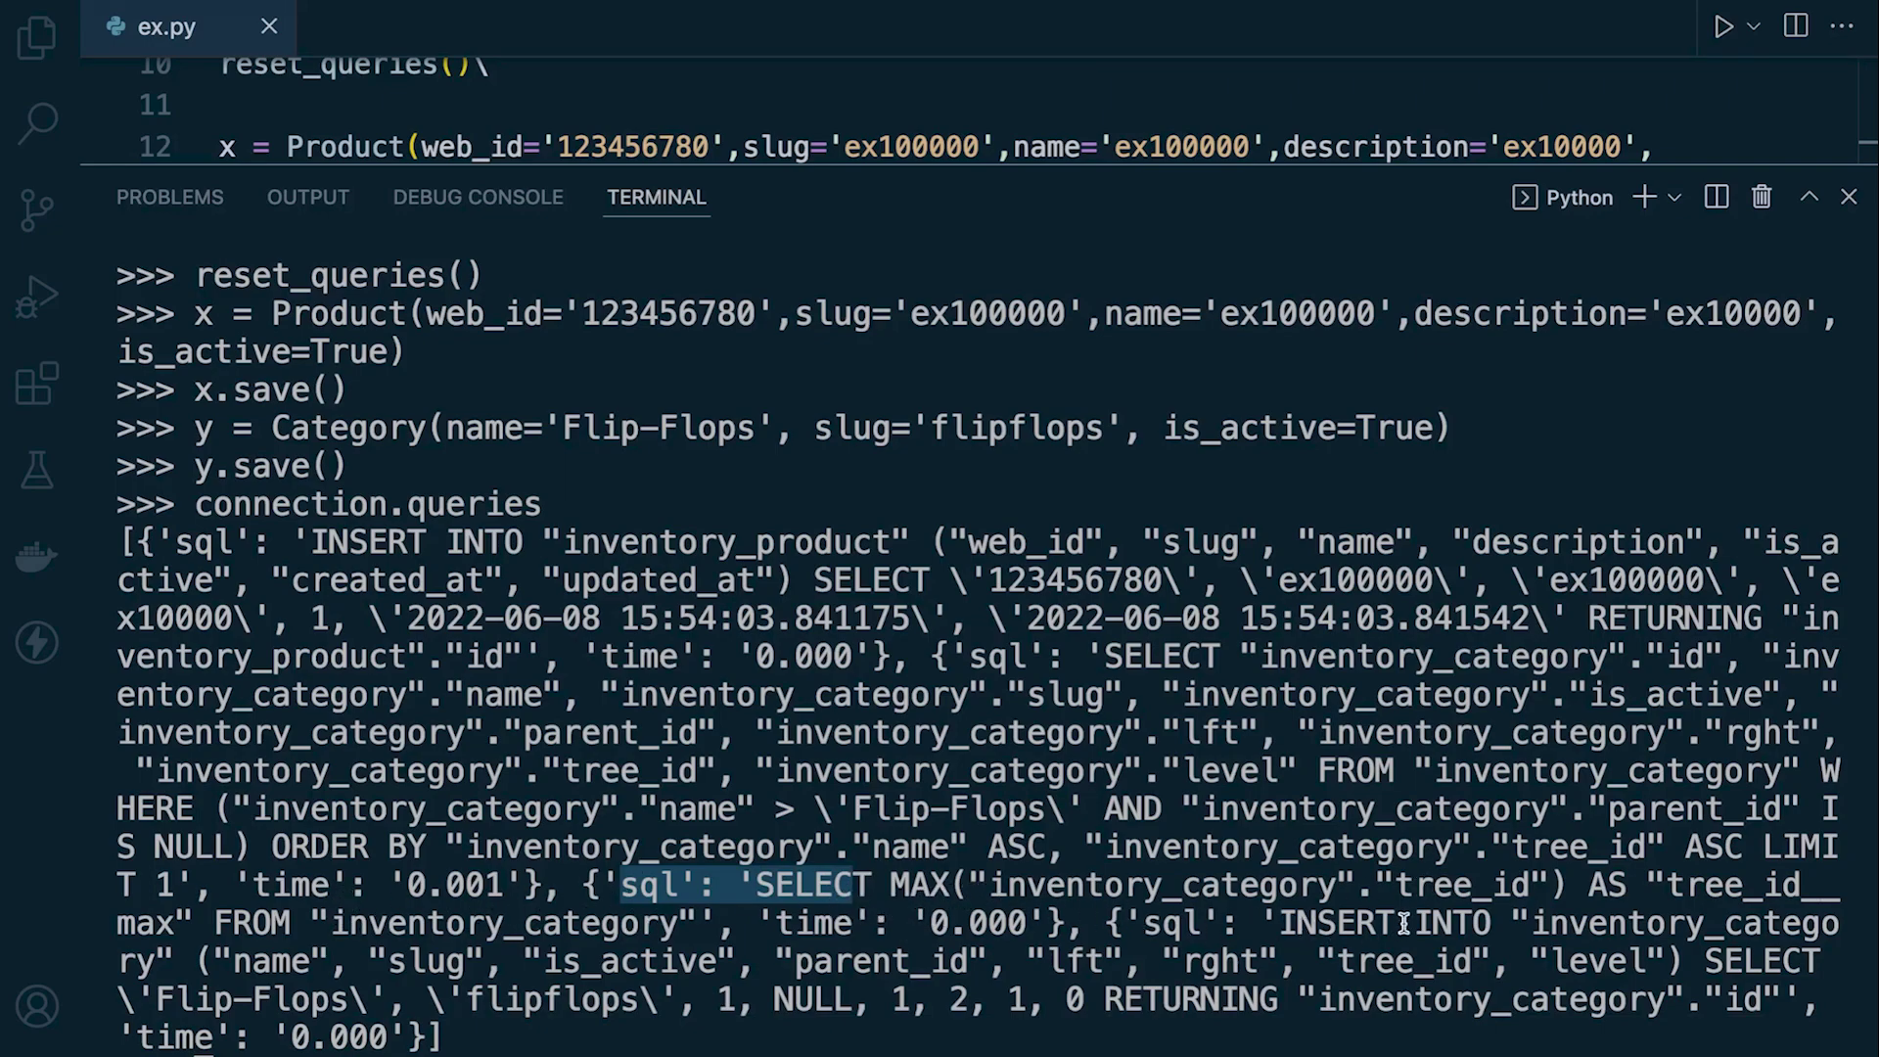
drag(1270, 921, 1446, 911)
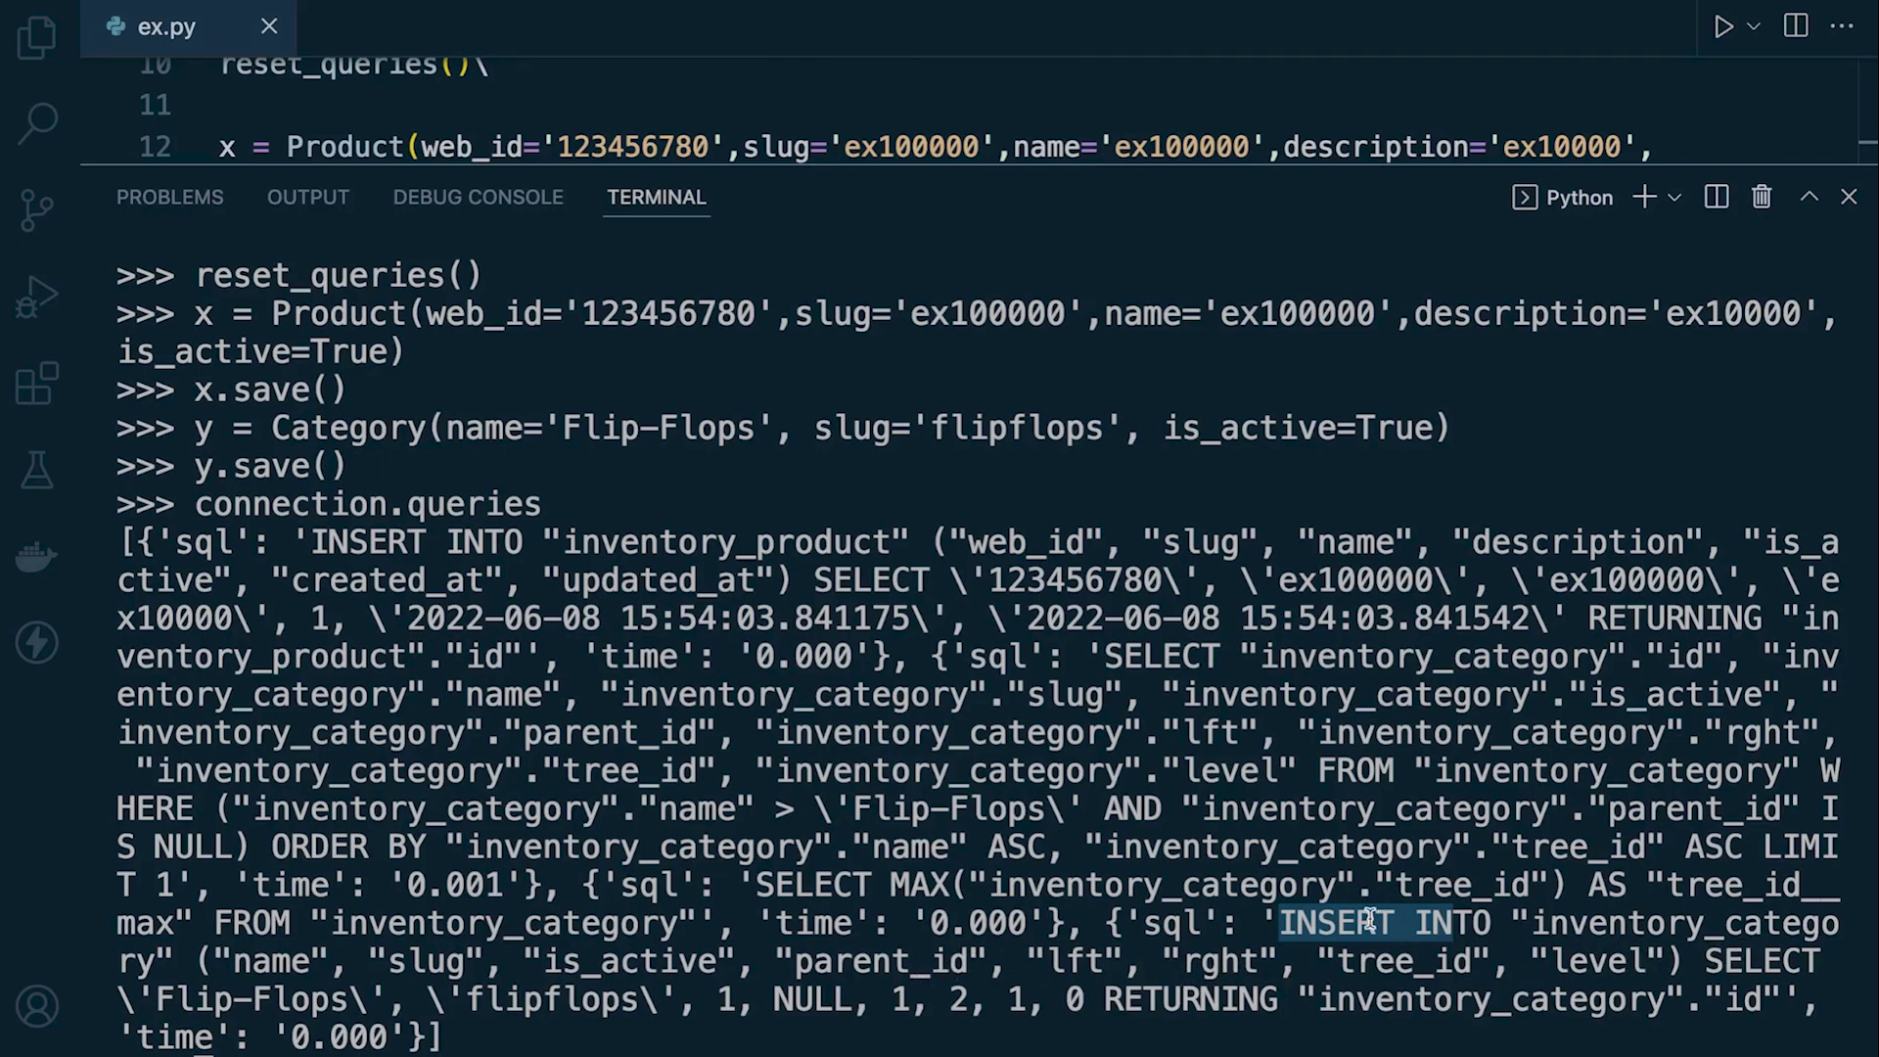
drag(1277, 921, 1336, 922)
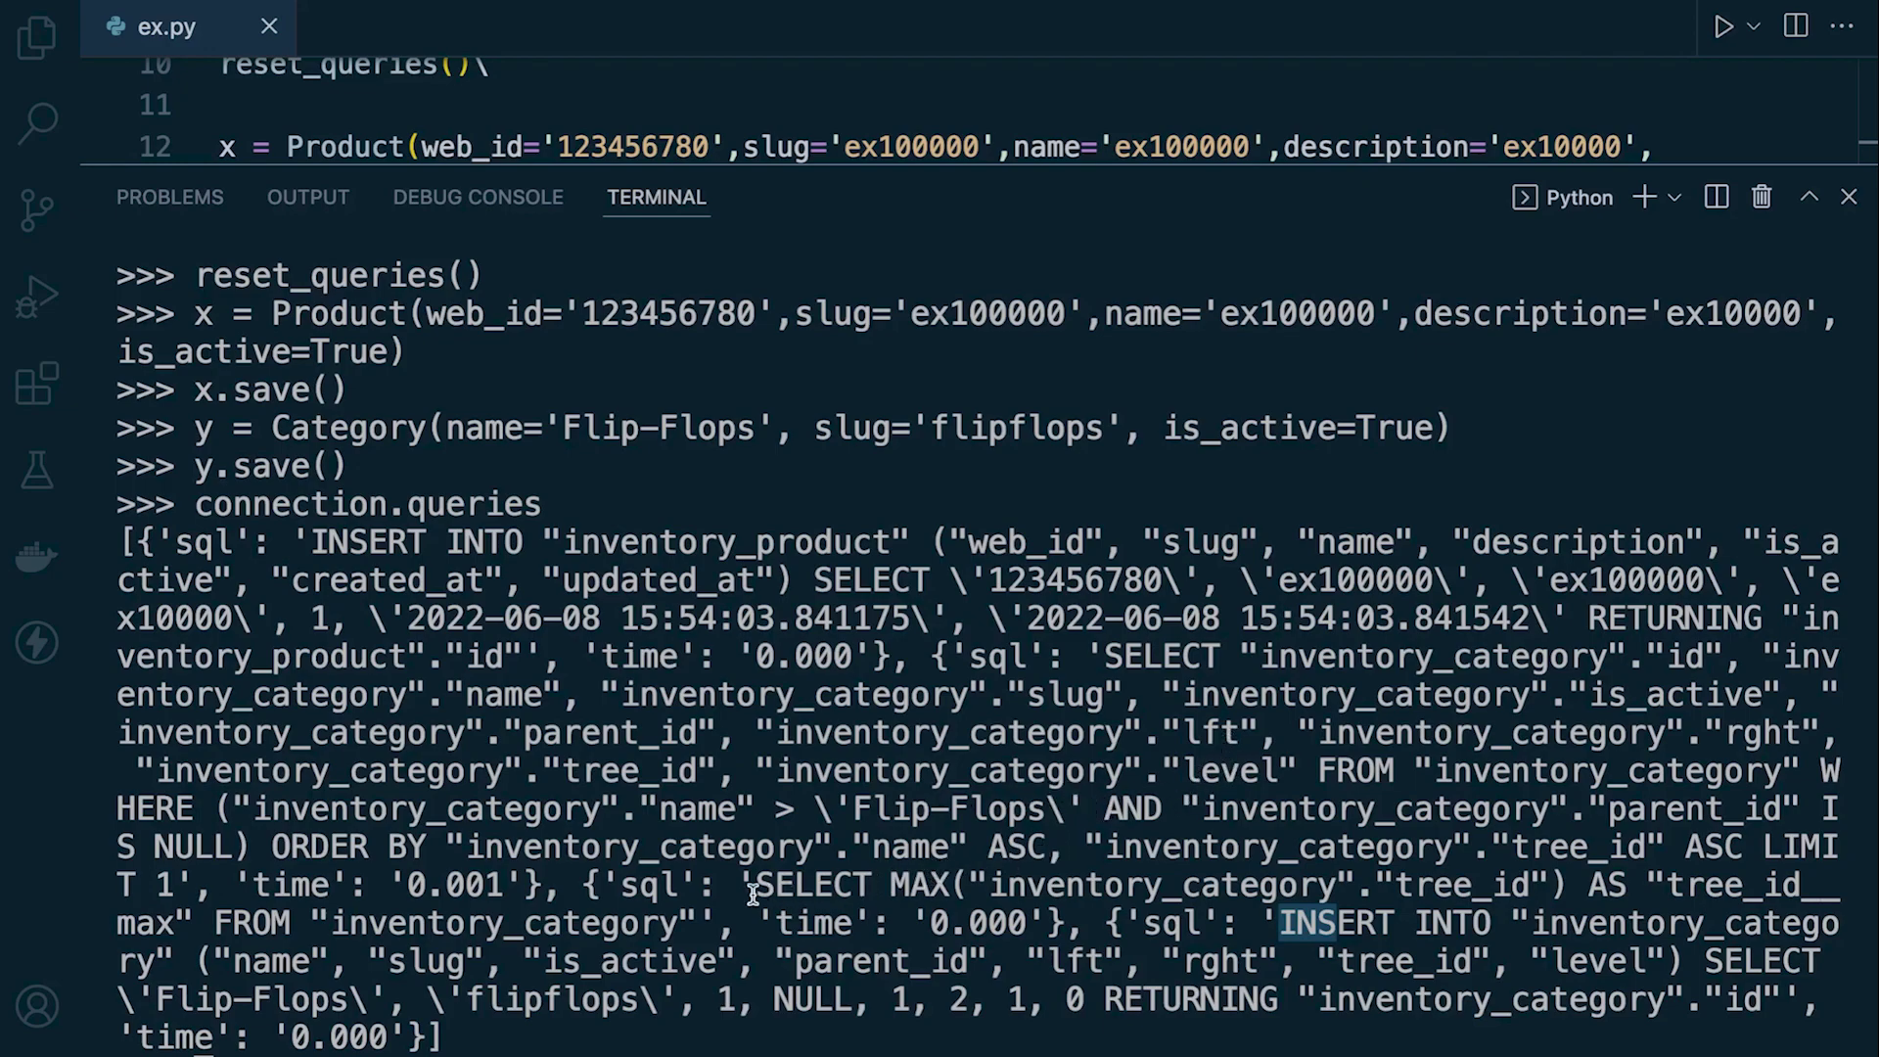
mouse_move(612, 886)
mouse_down()
mouse_move(856, 881)
mouse_move(394, 903)
mouse_move(715, 922)
mouse_up()
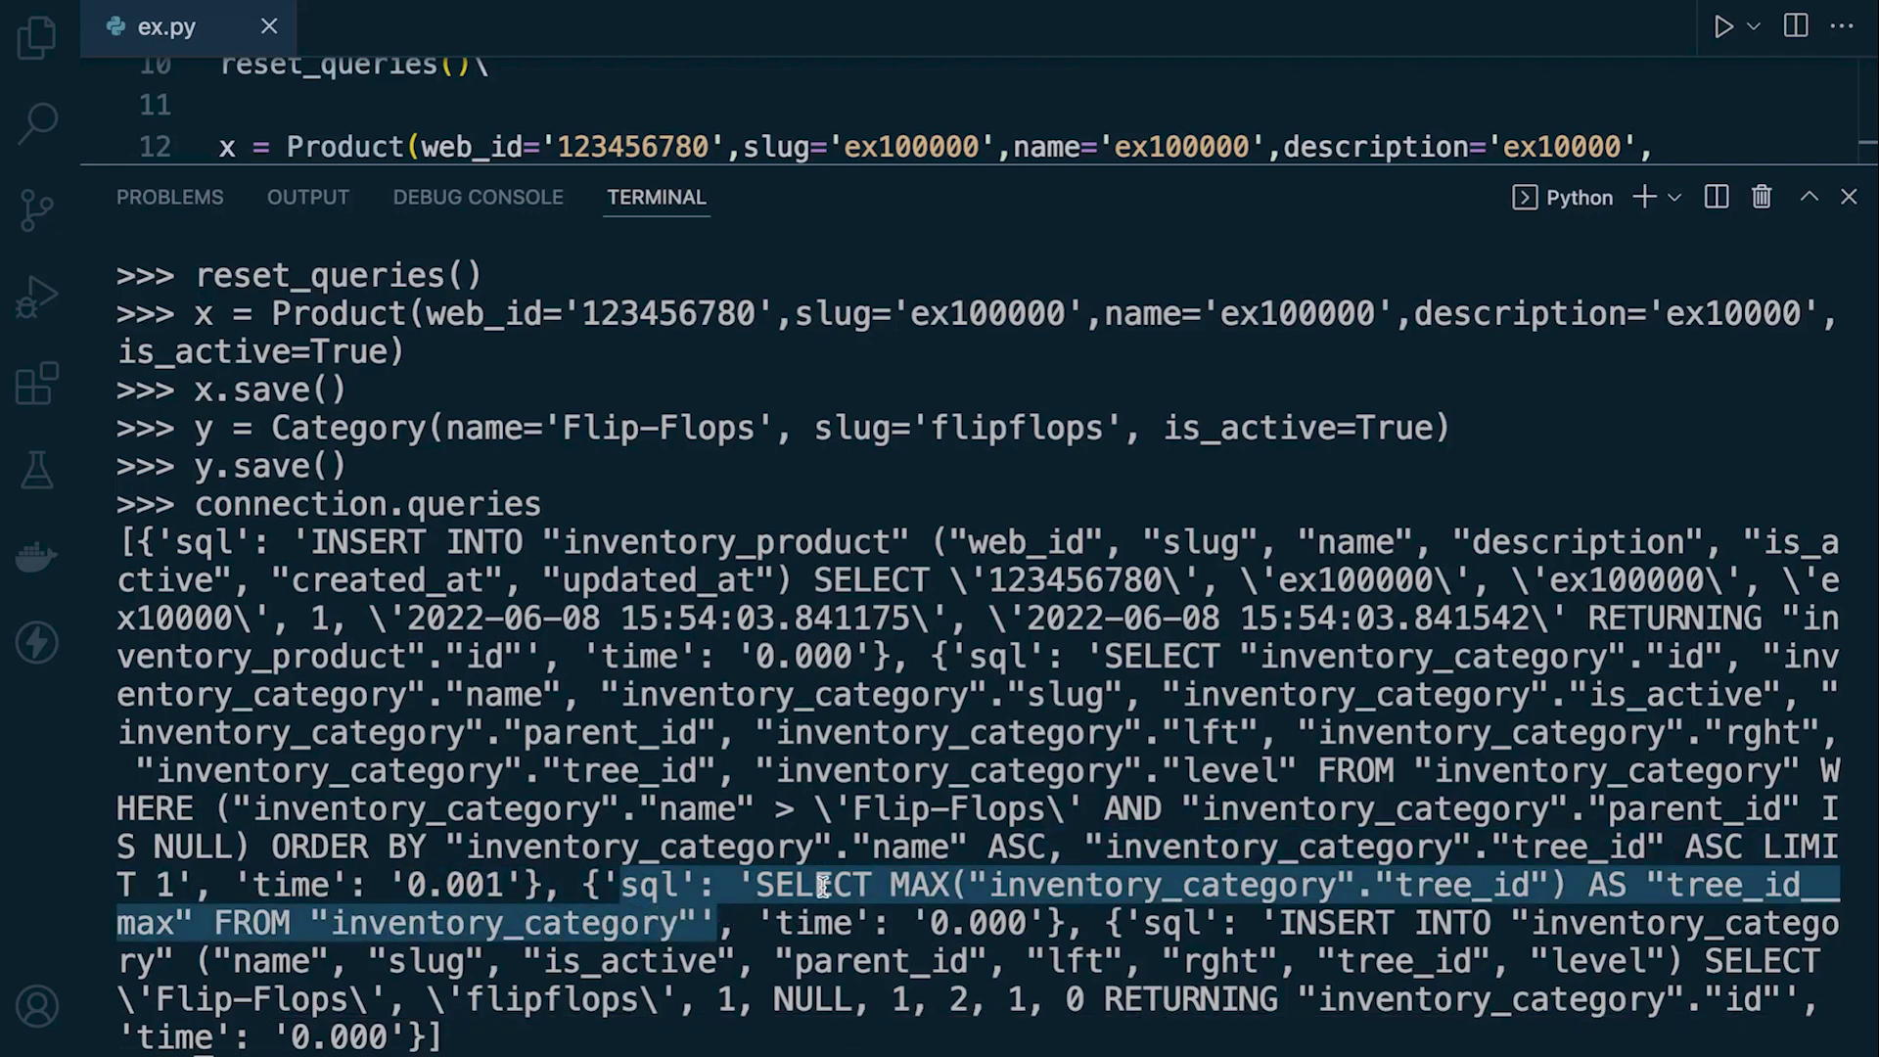
click(1260, 921)
mouse_move(1145, 922)
mouse_down()
mouse_move(1633, 911)
mouse_move(1645, 1000)
mouse_move(1622, 1013)
mouse_up()
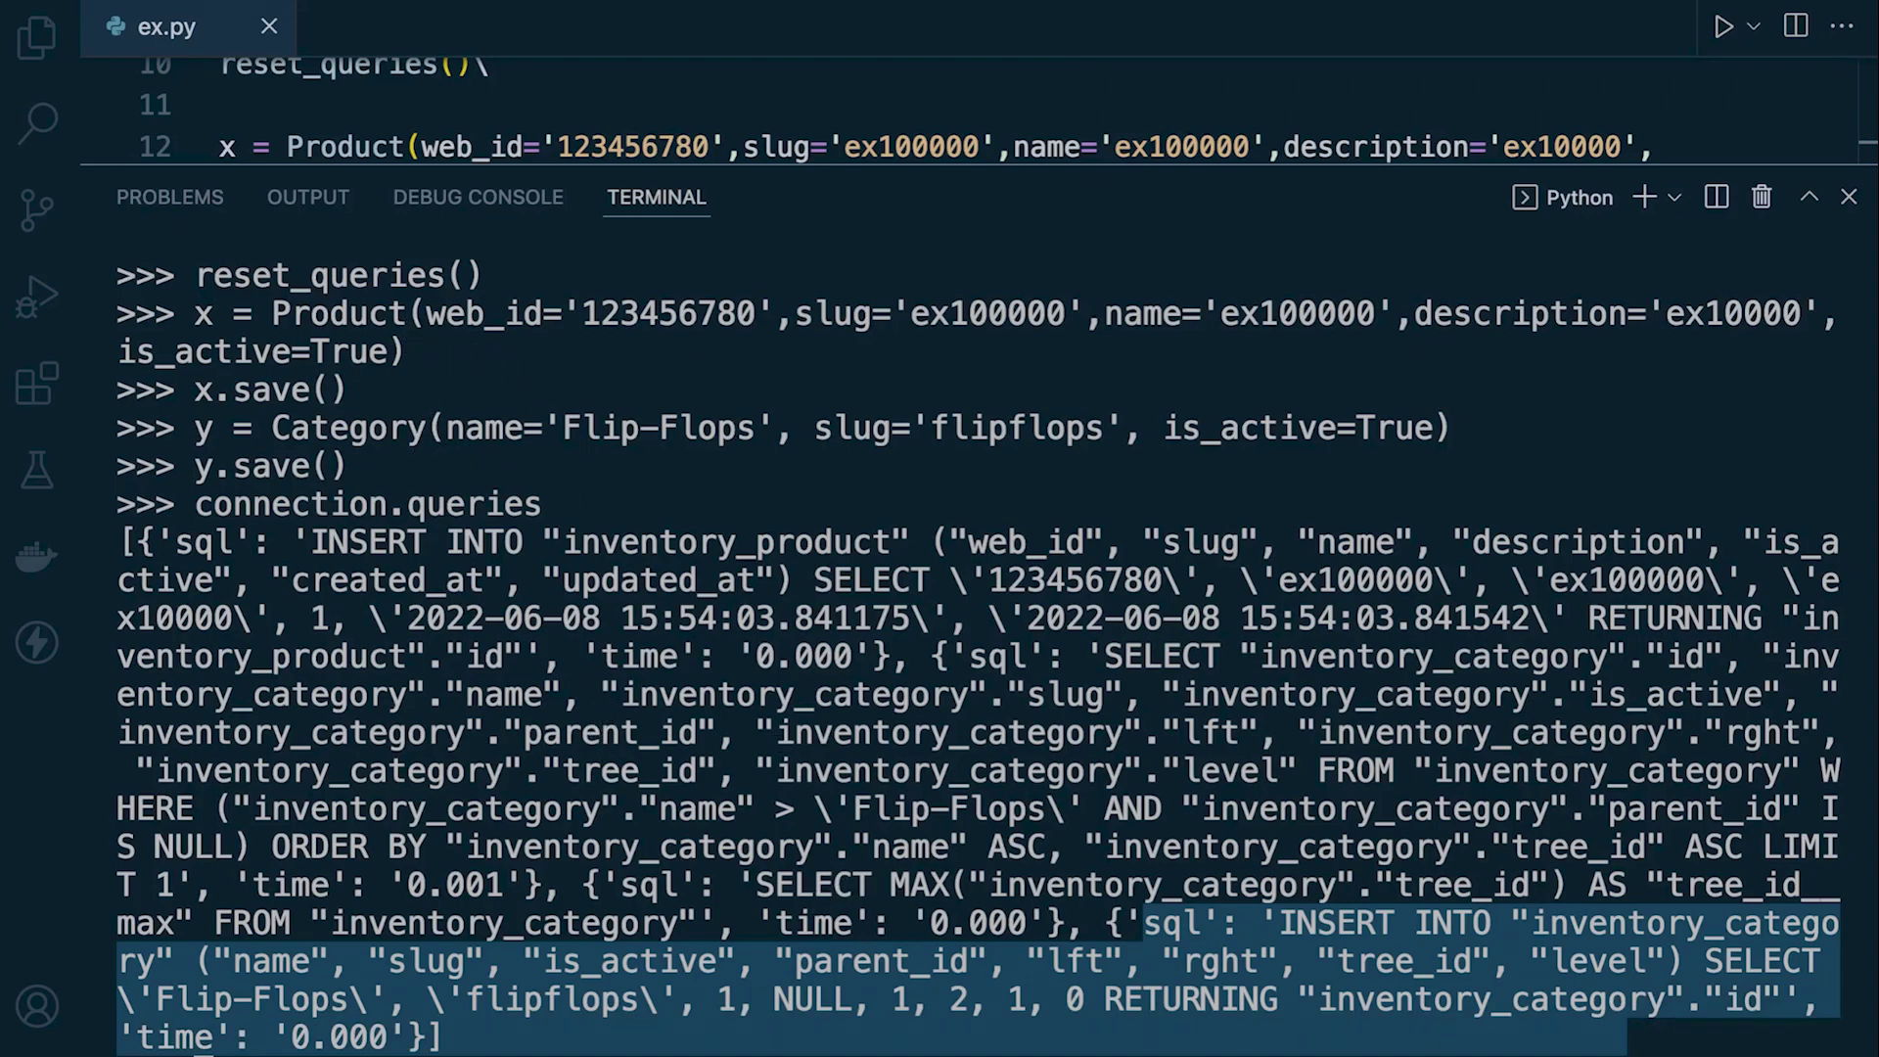
Clear the shell output, shorten the terminal panel, and add a blank line after y.save().
click(562, 976)
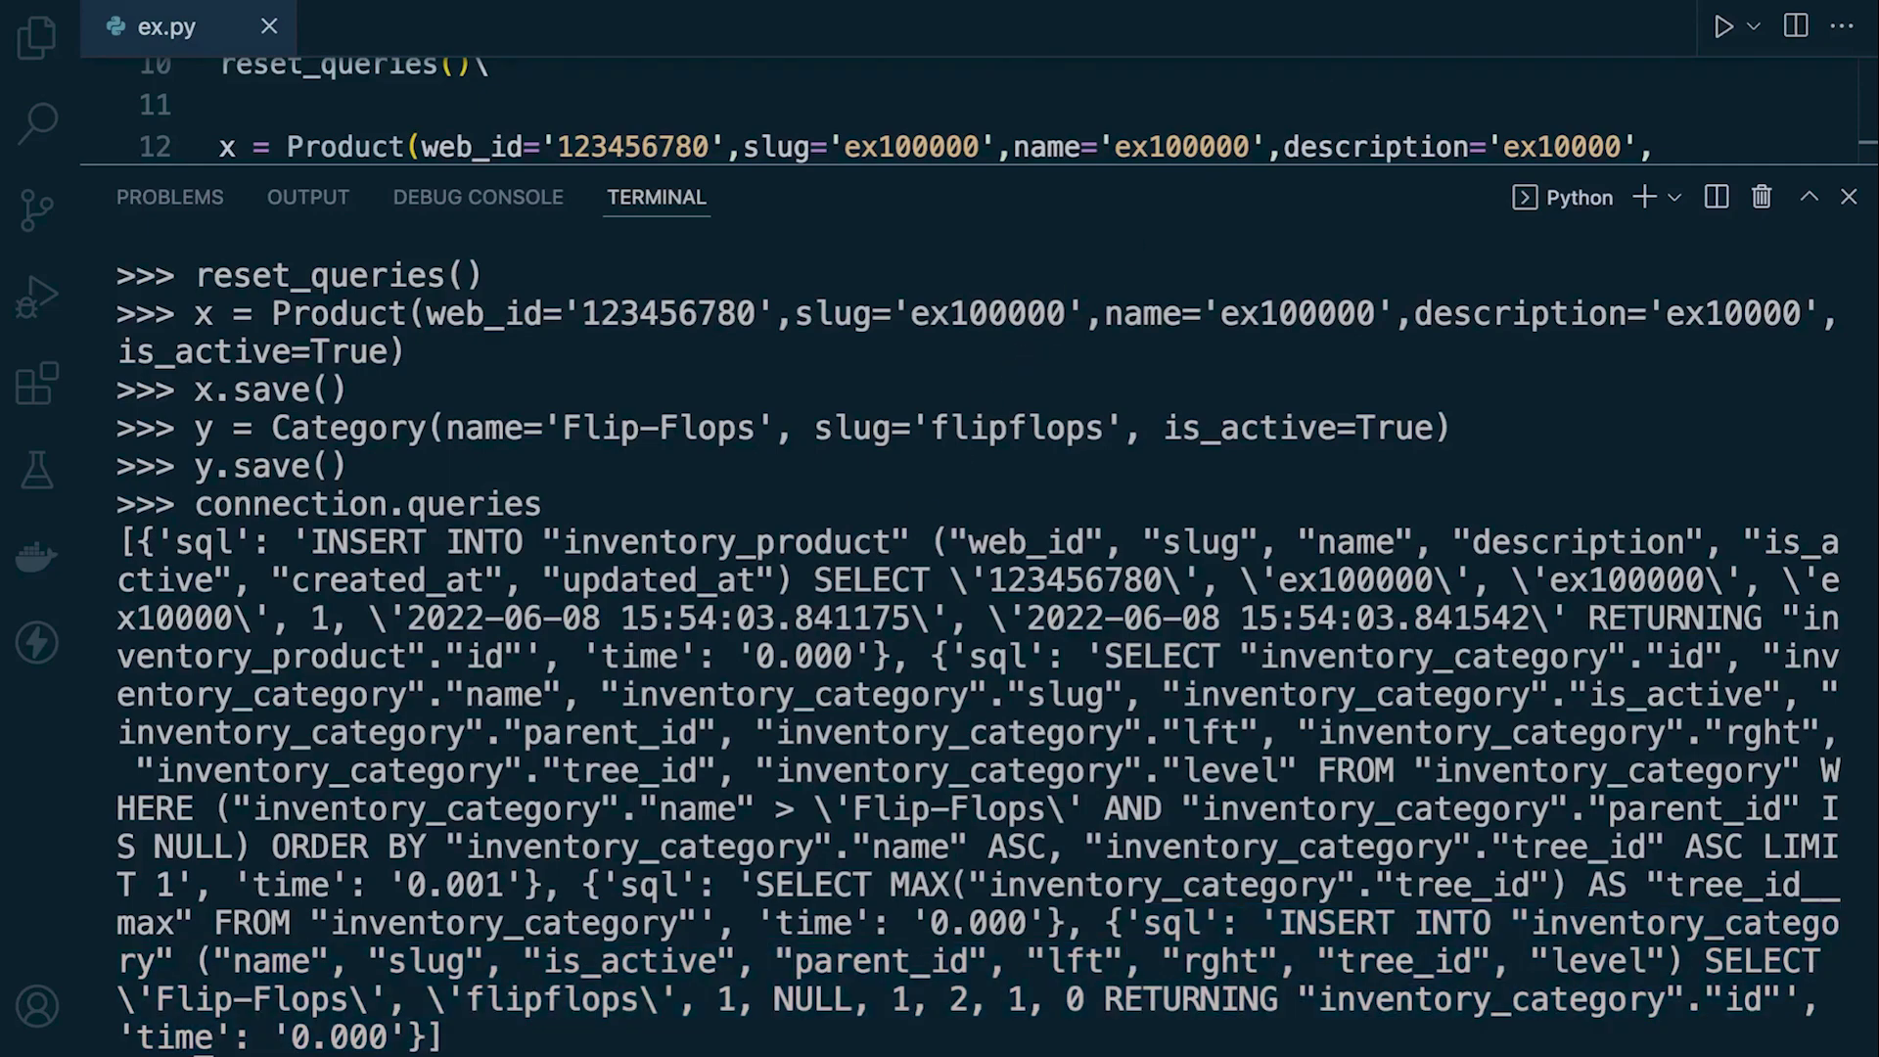
key(ctrl+l)
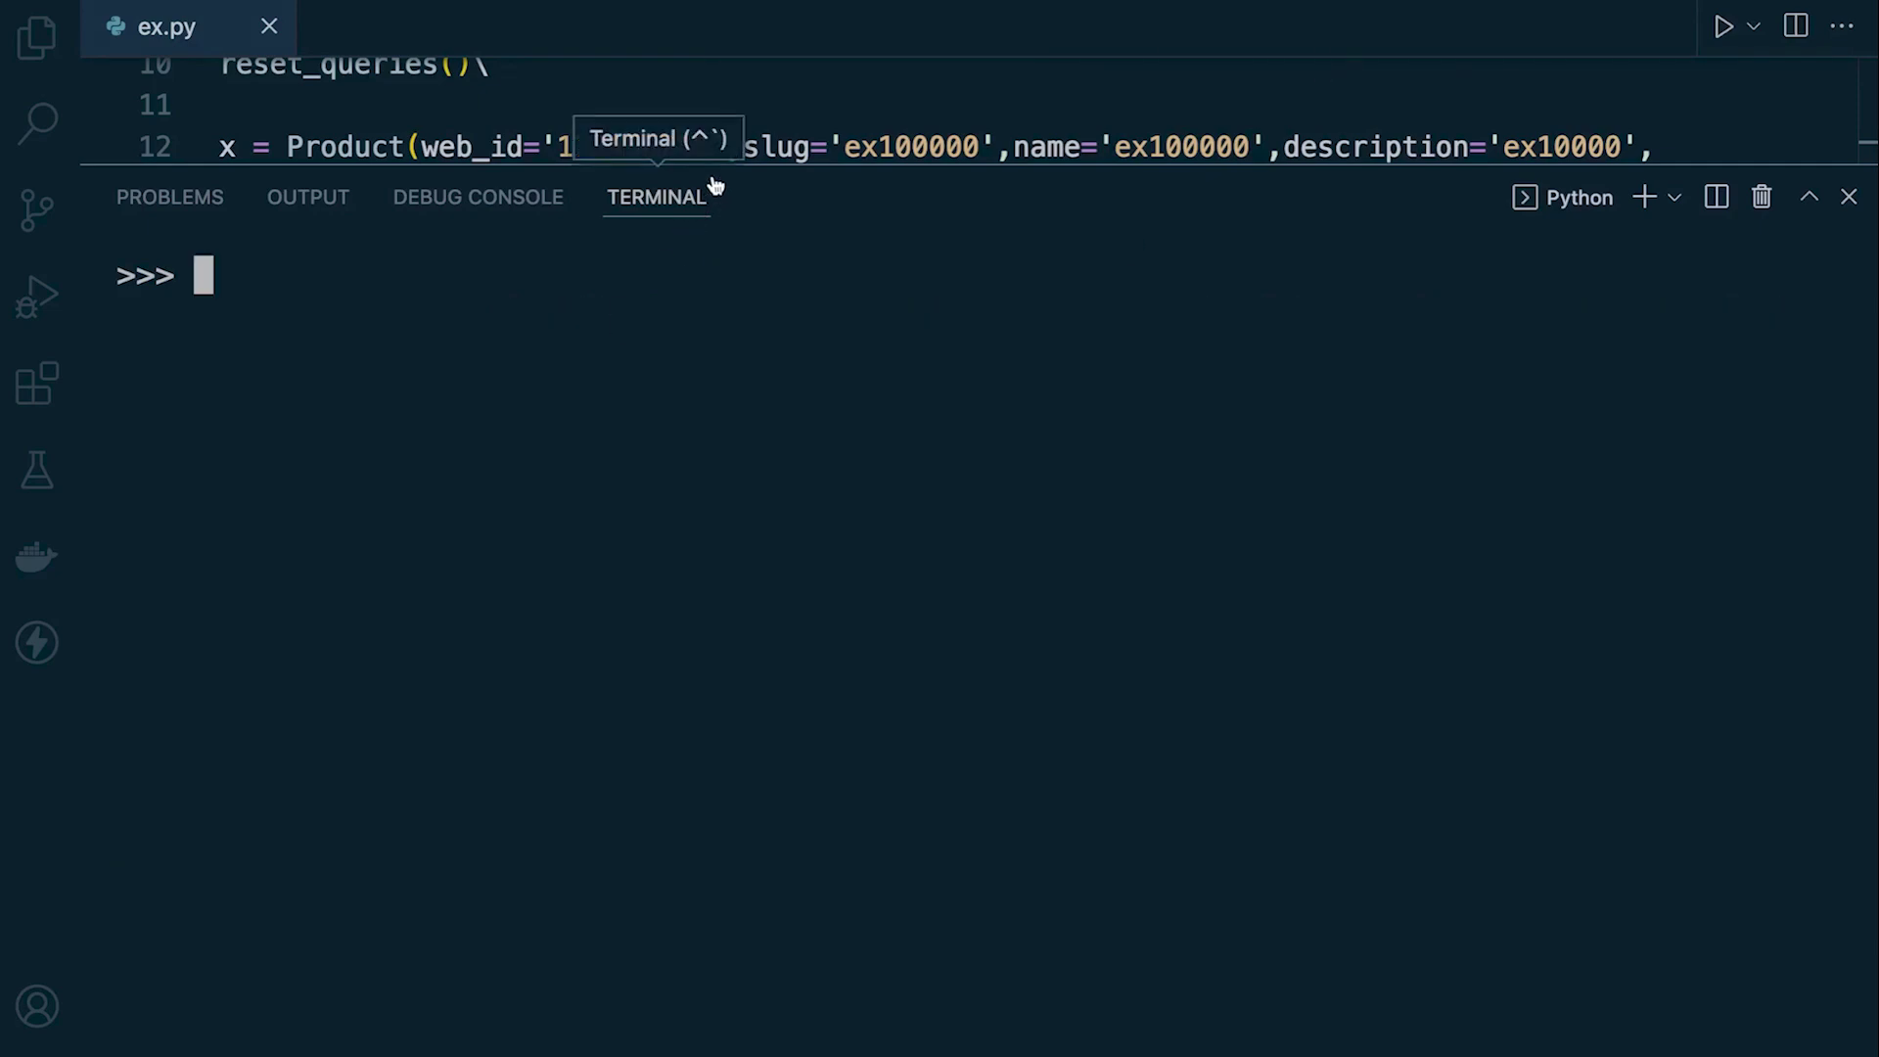
mouse_move(704, 164)
mouse_down()
mouse_move(800, 436)
mouse_move(818, 379)
mouse_up()
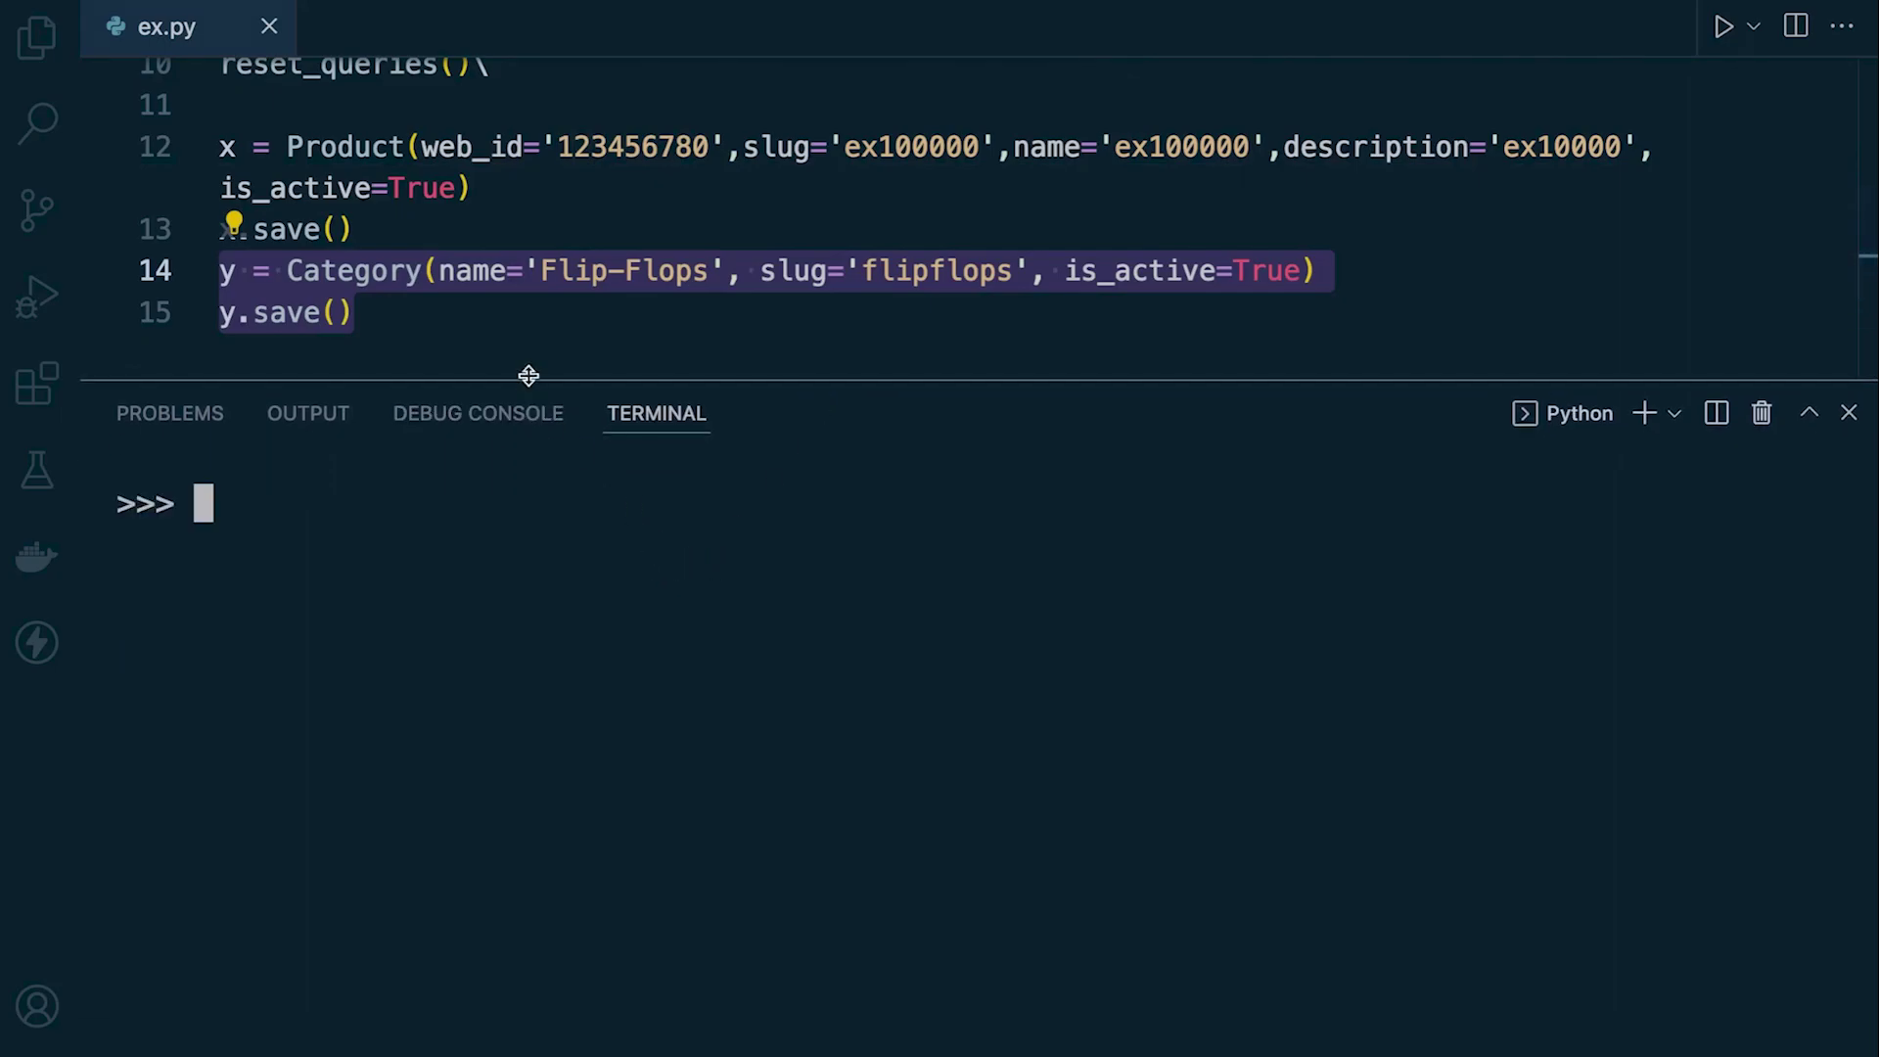
drag(538, 379, 566, 525)
click(438, 371)
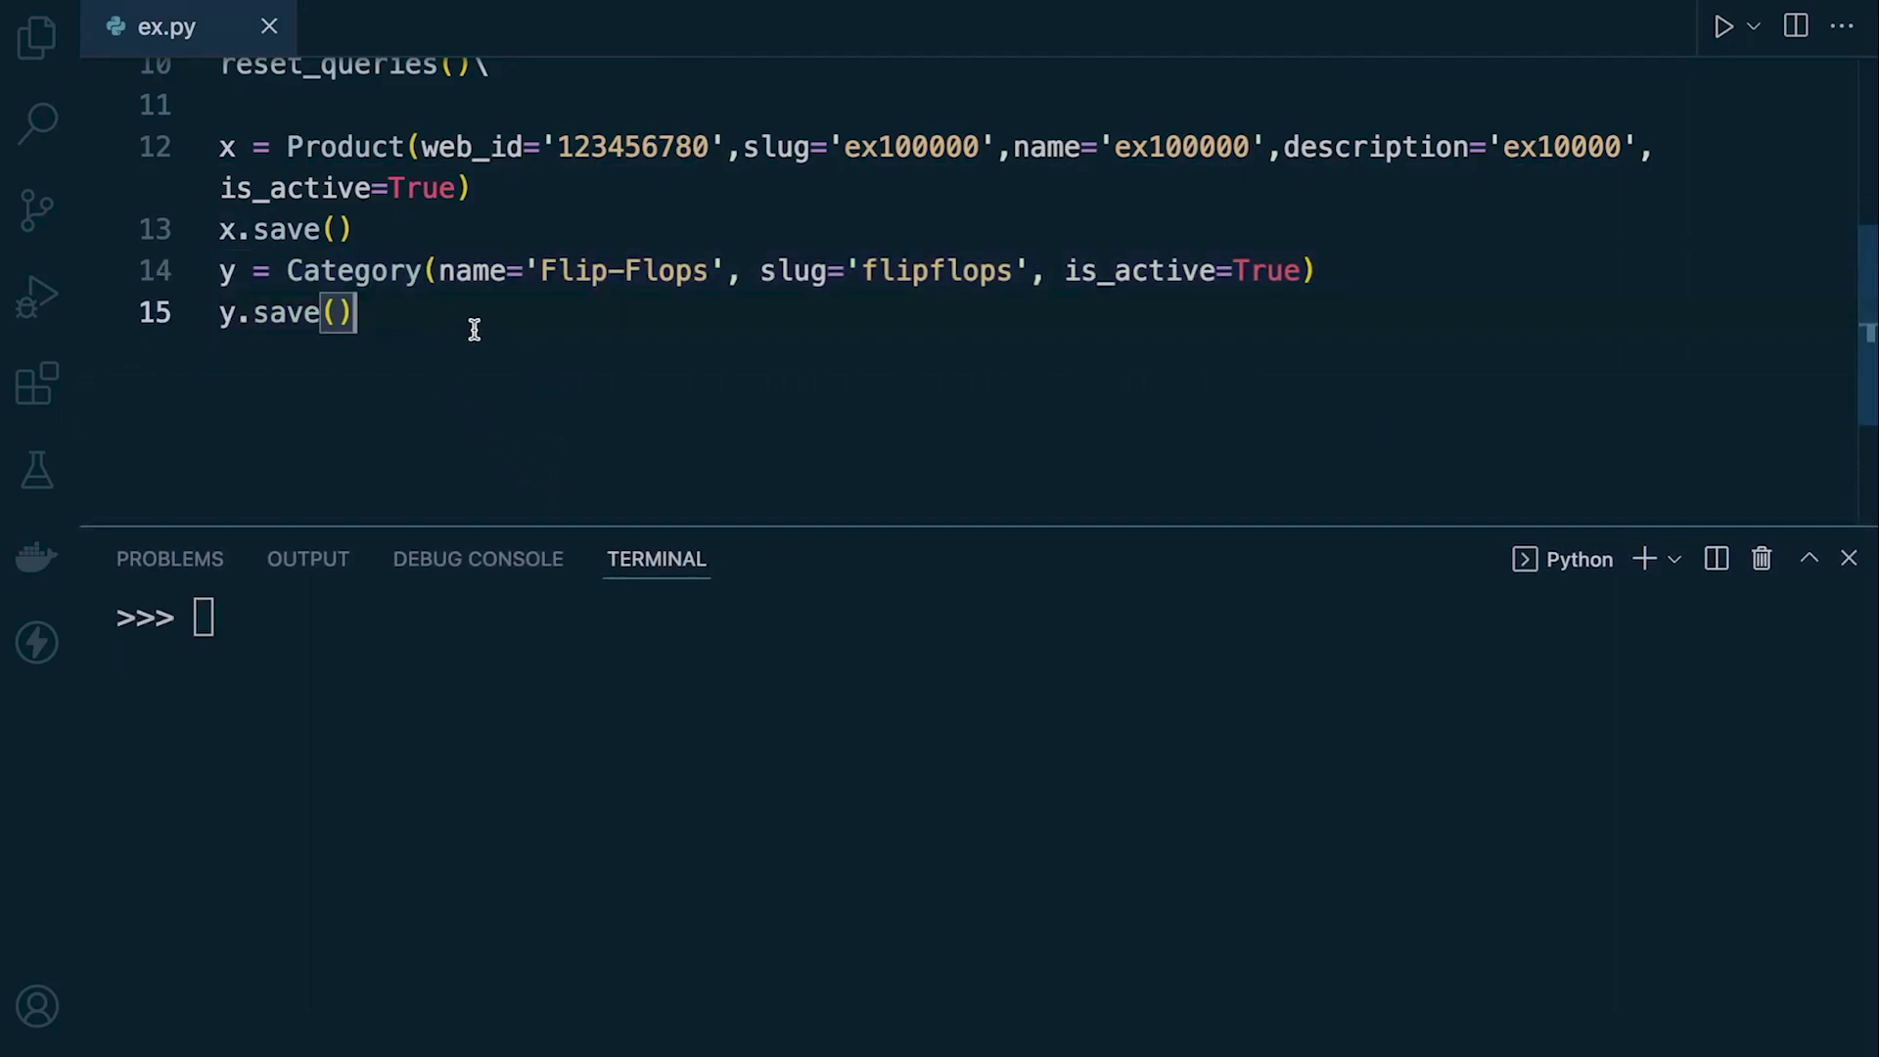
scroll(475, 332, up, 2)
scroll(579, 320, down, 2)
key(Return)
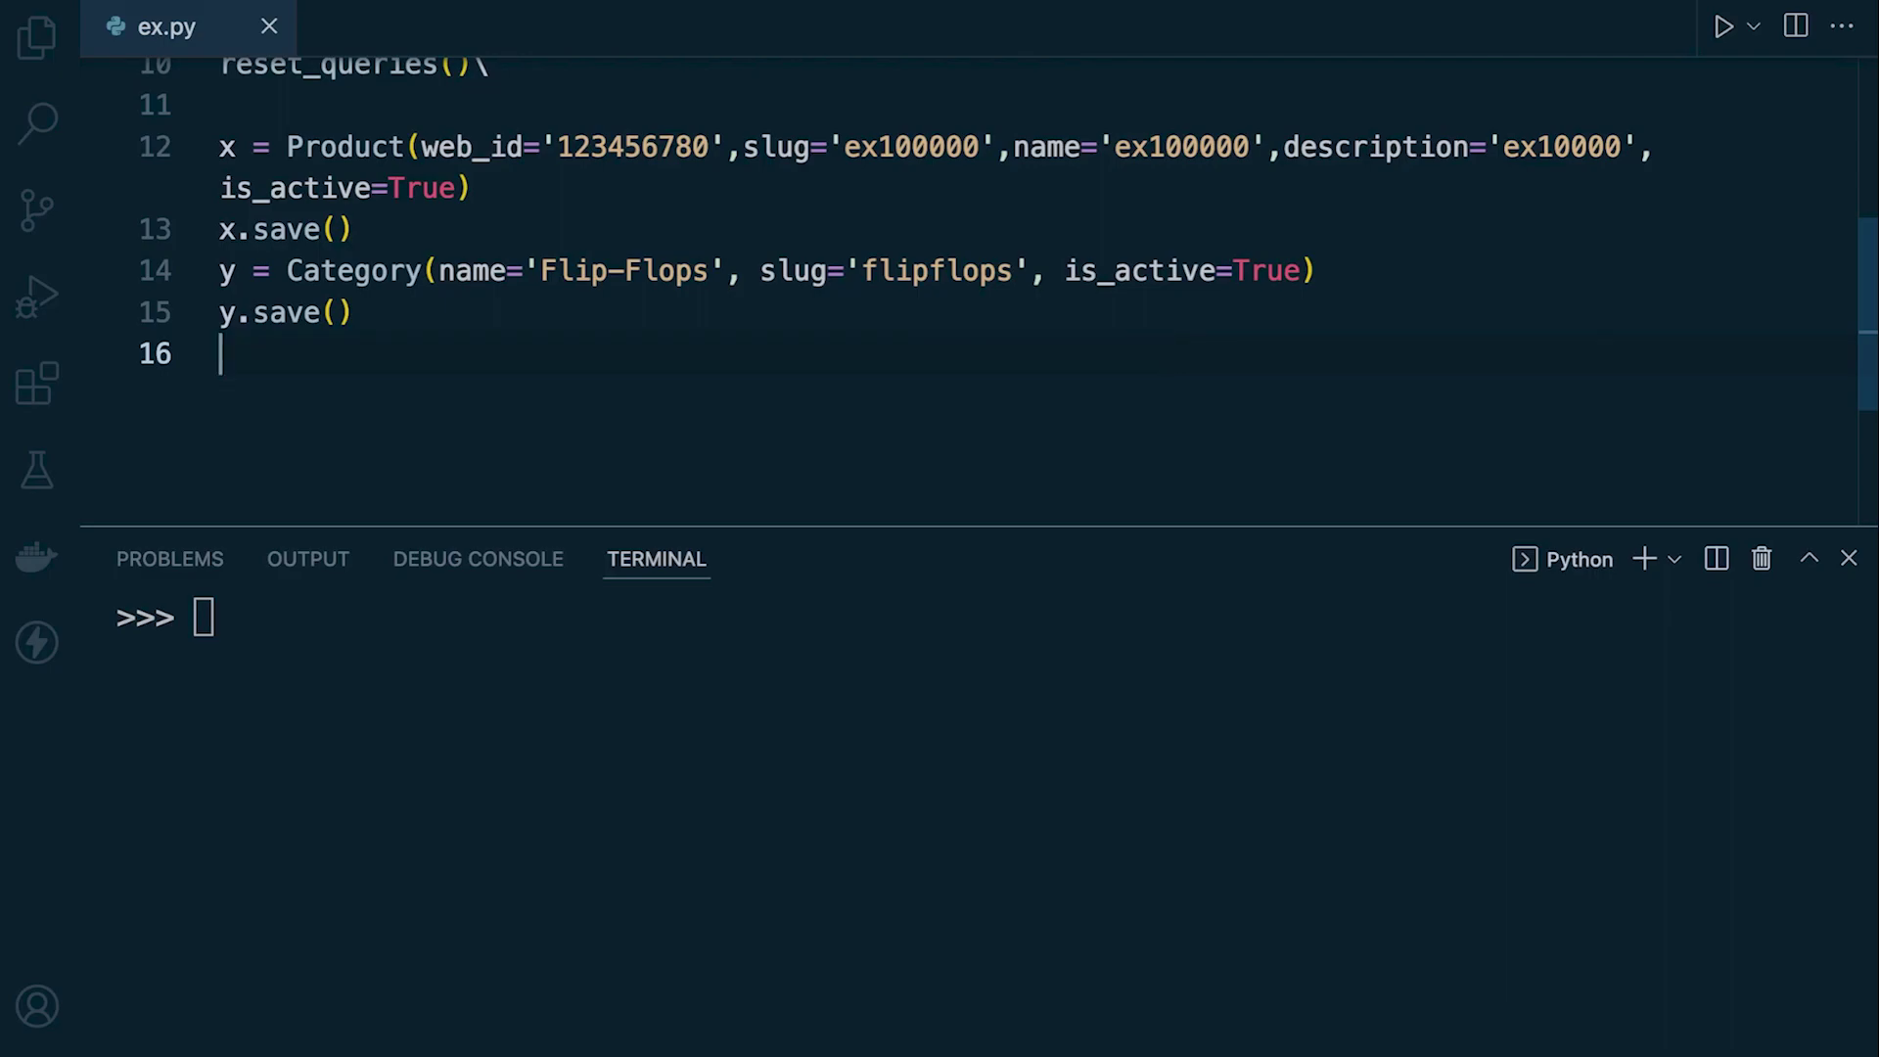
text(x.)
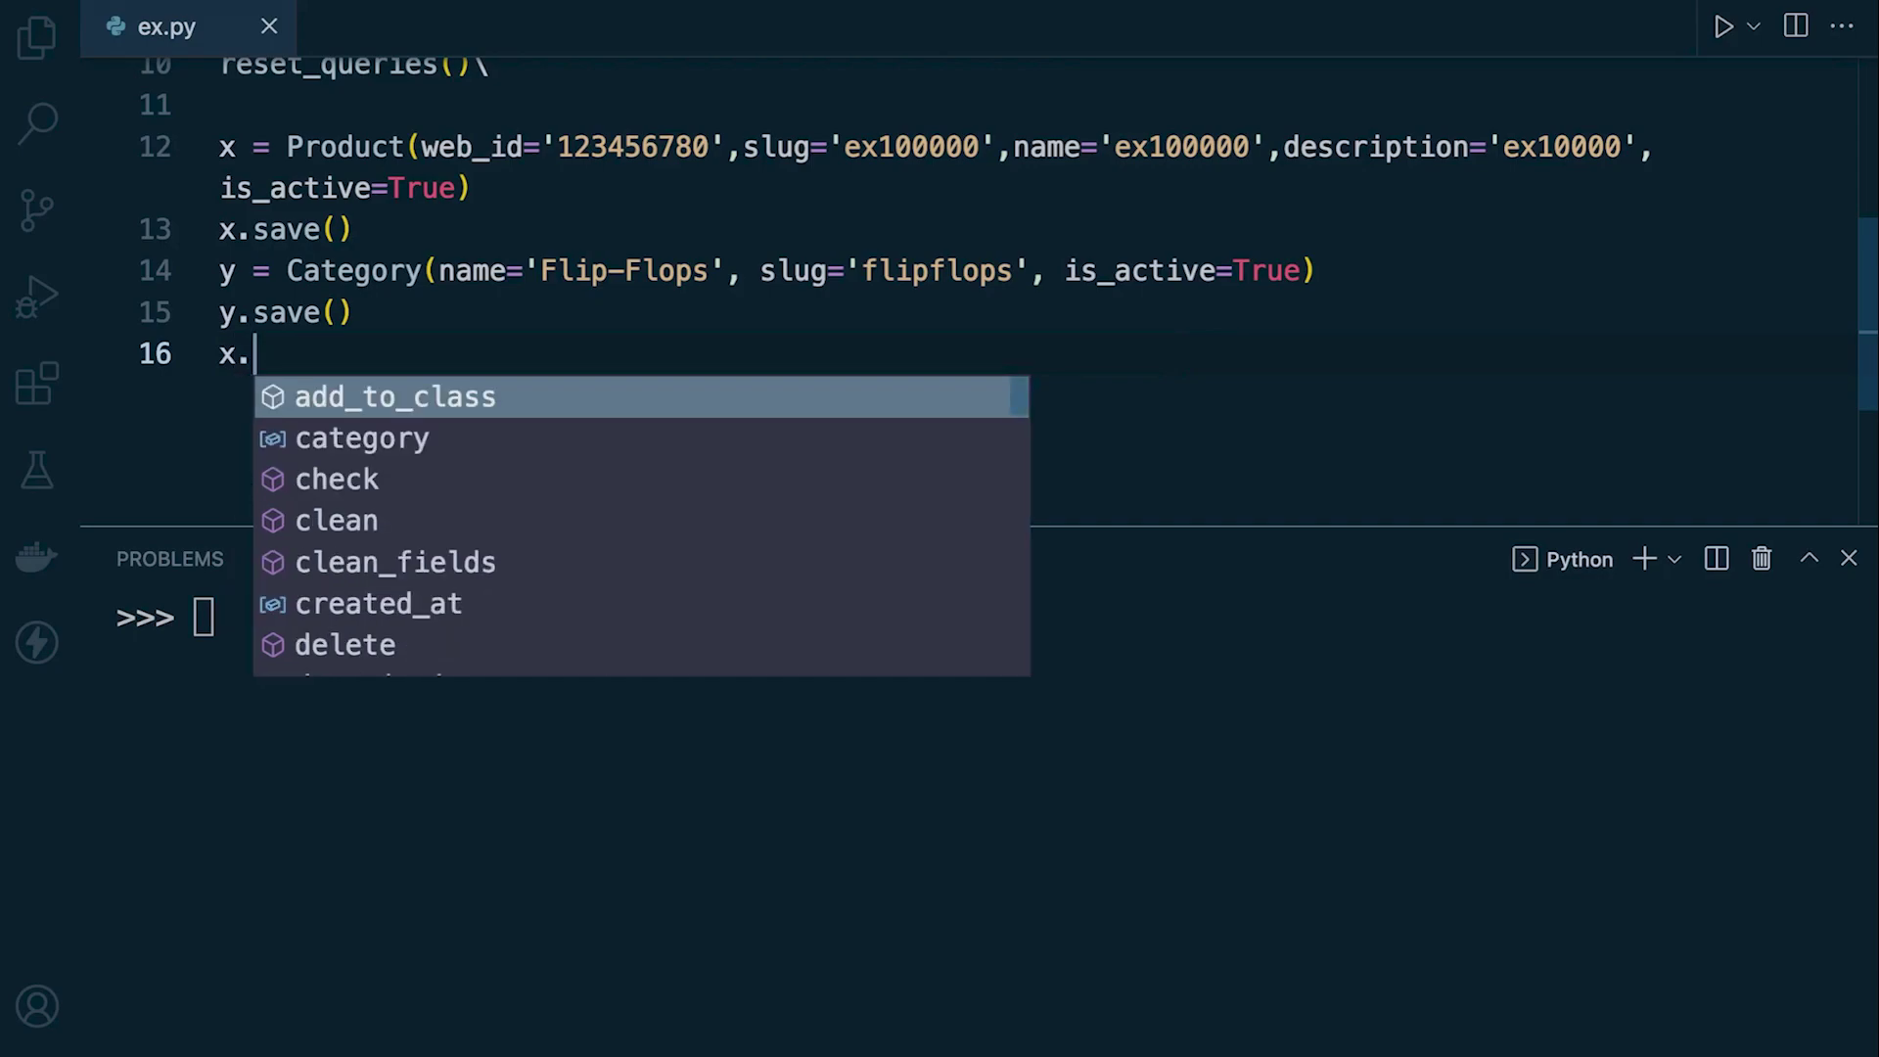
text(ca)
Write x.category.add(y) and delete the trailing backslash after reset_queries().
key(Return)
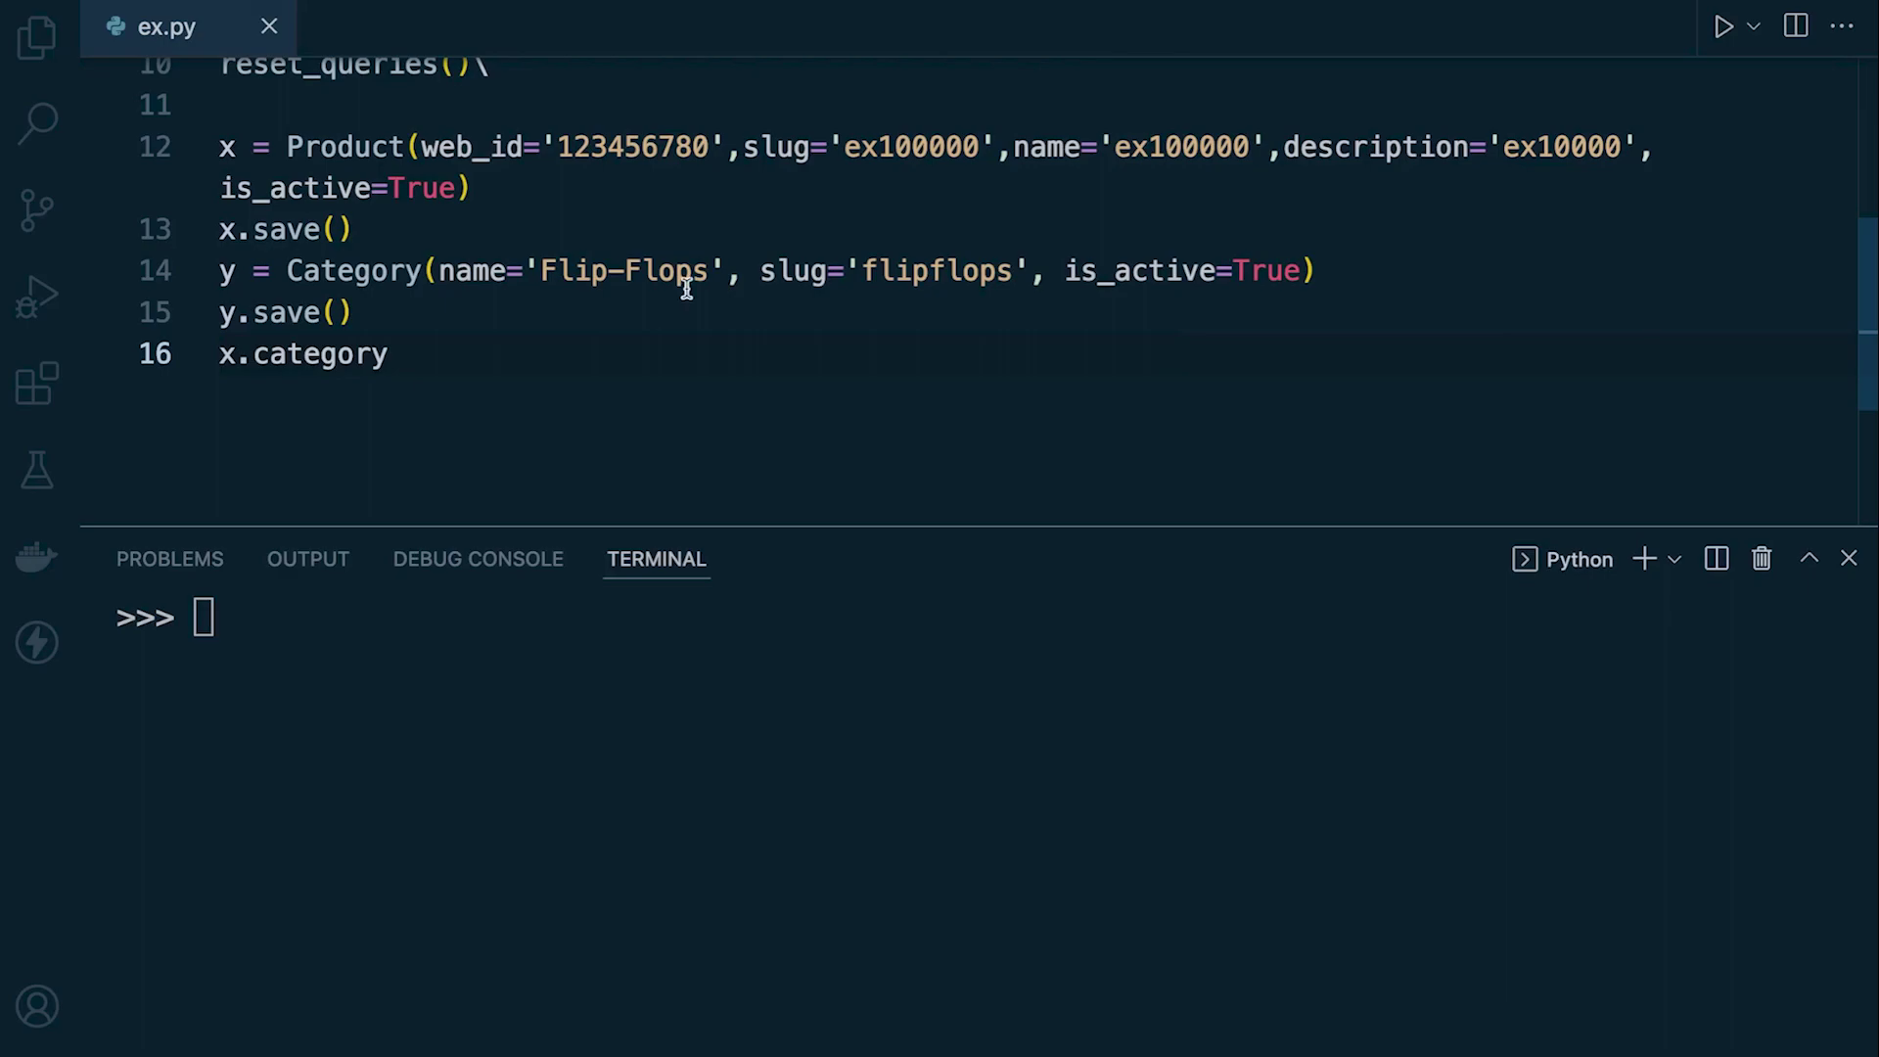
mouse_move(320, 355)
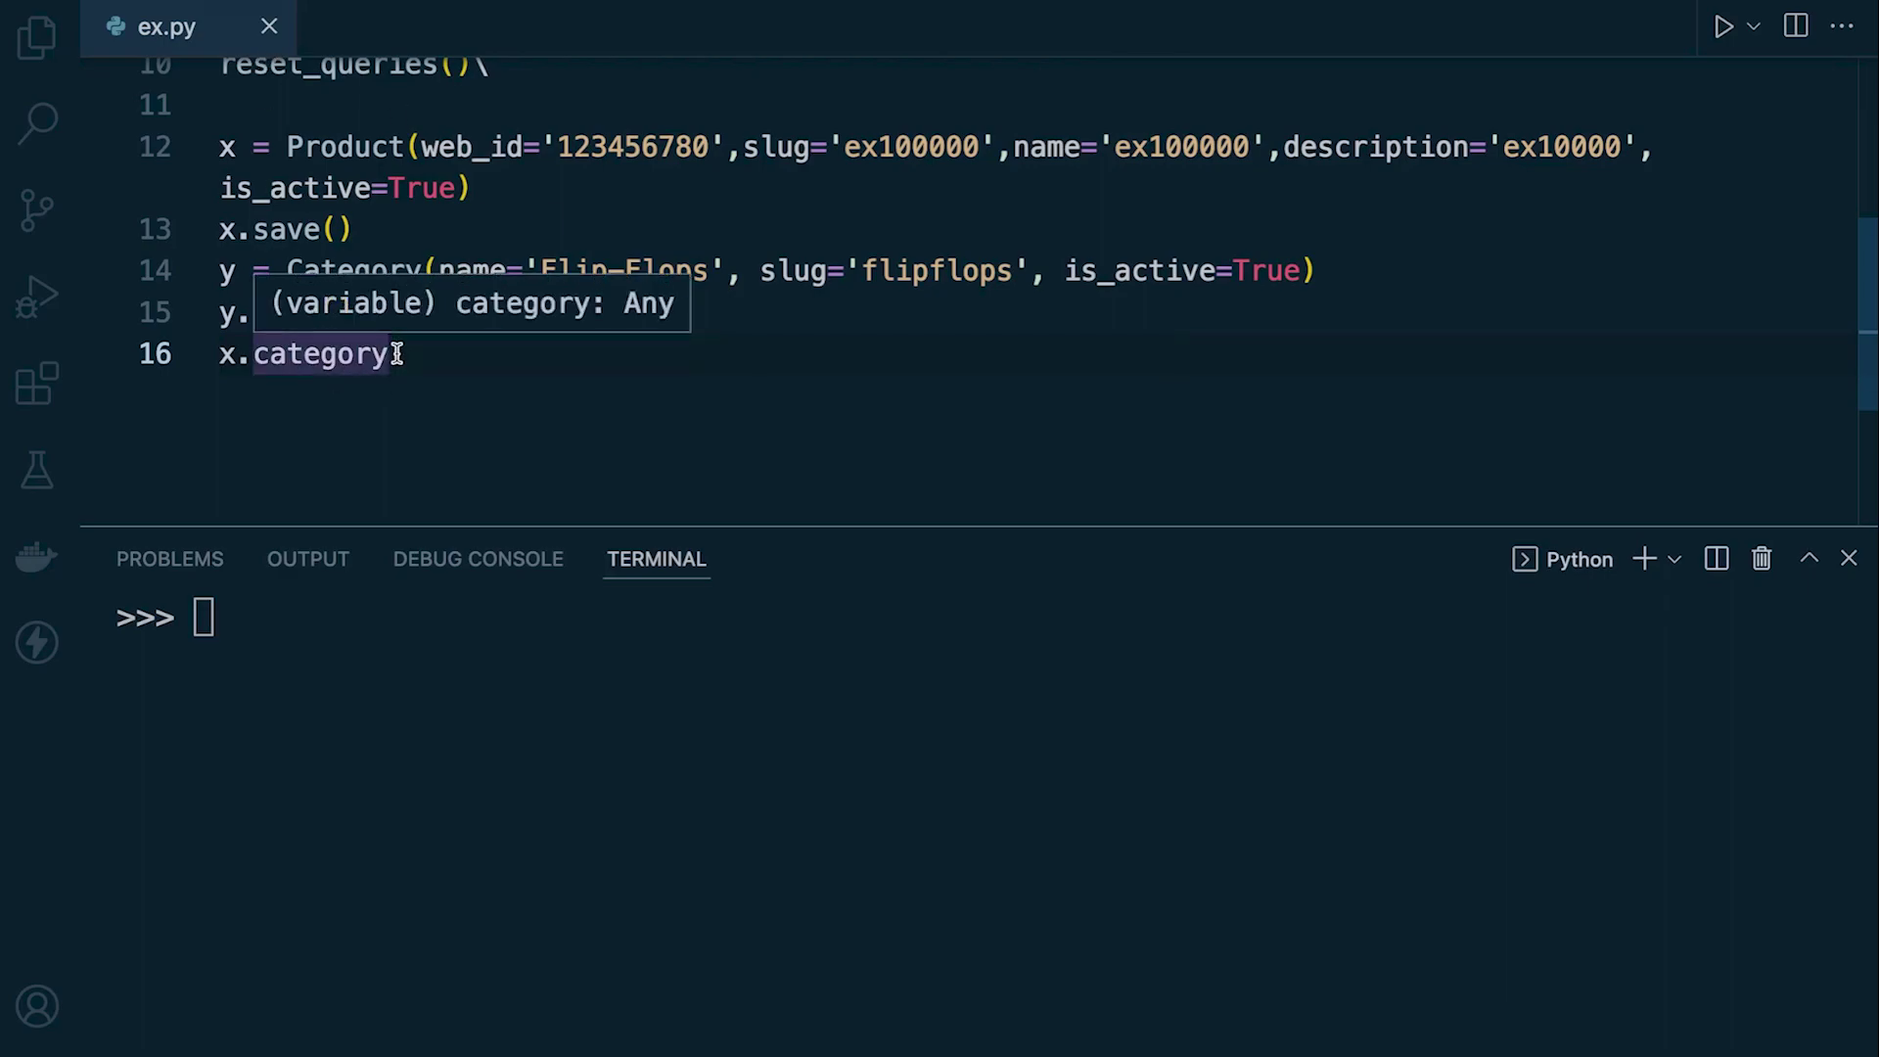
text(.add)
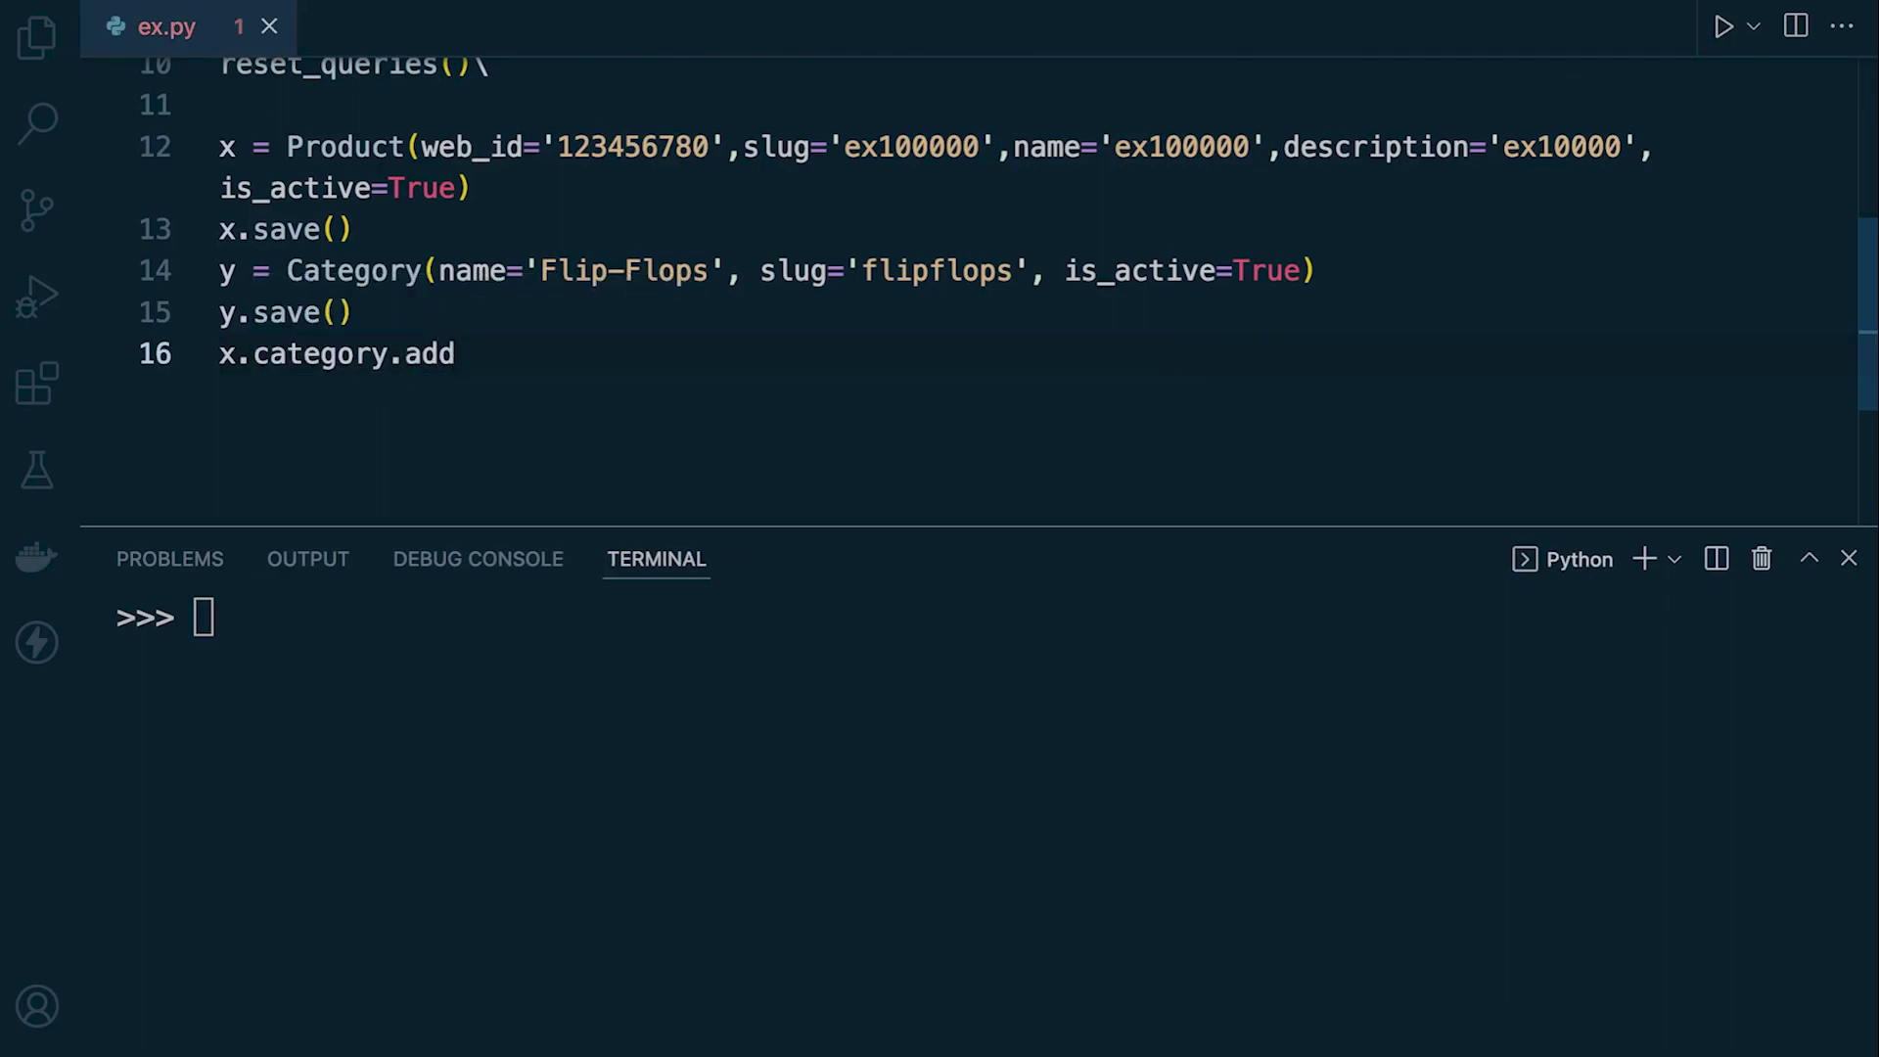
text(()
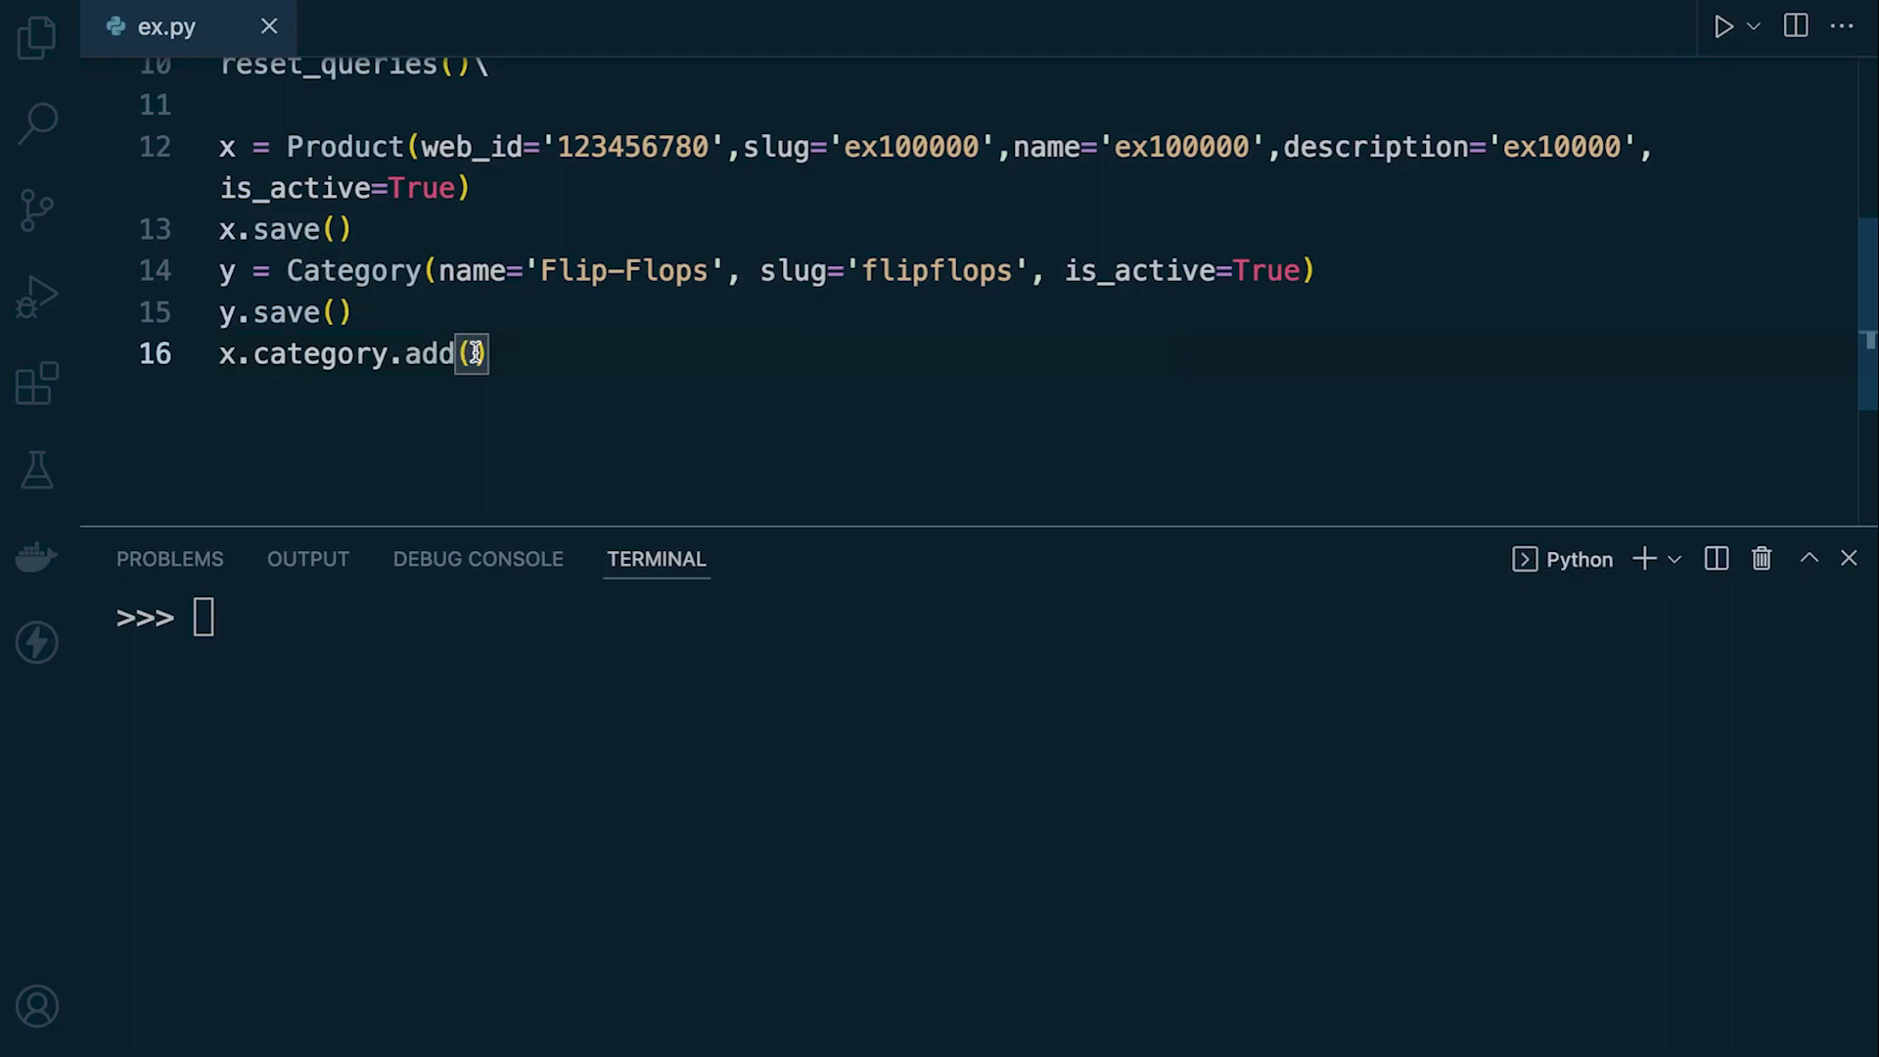
text(y)
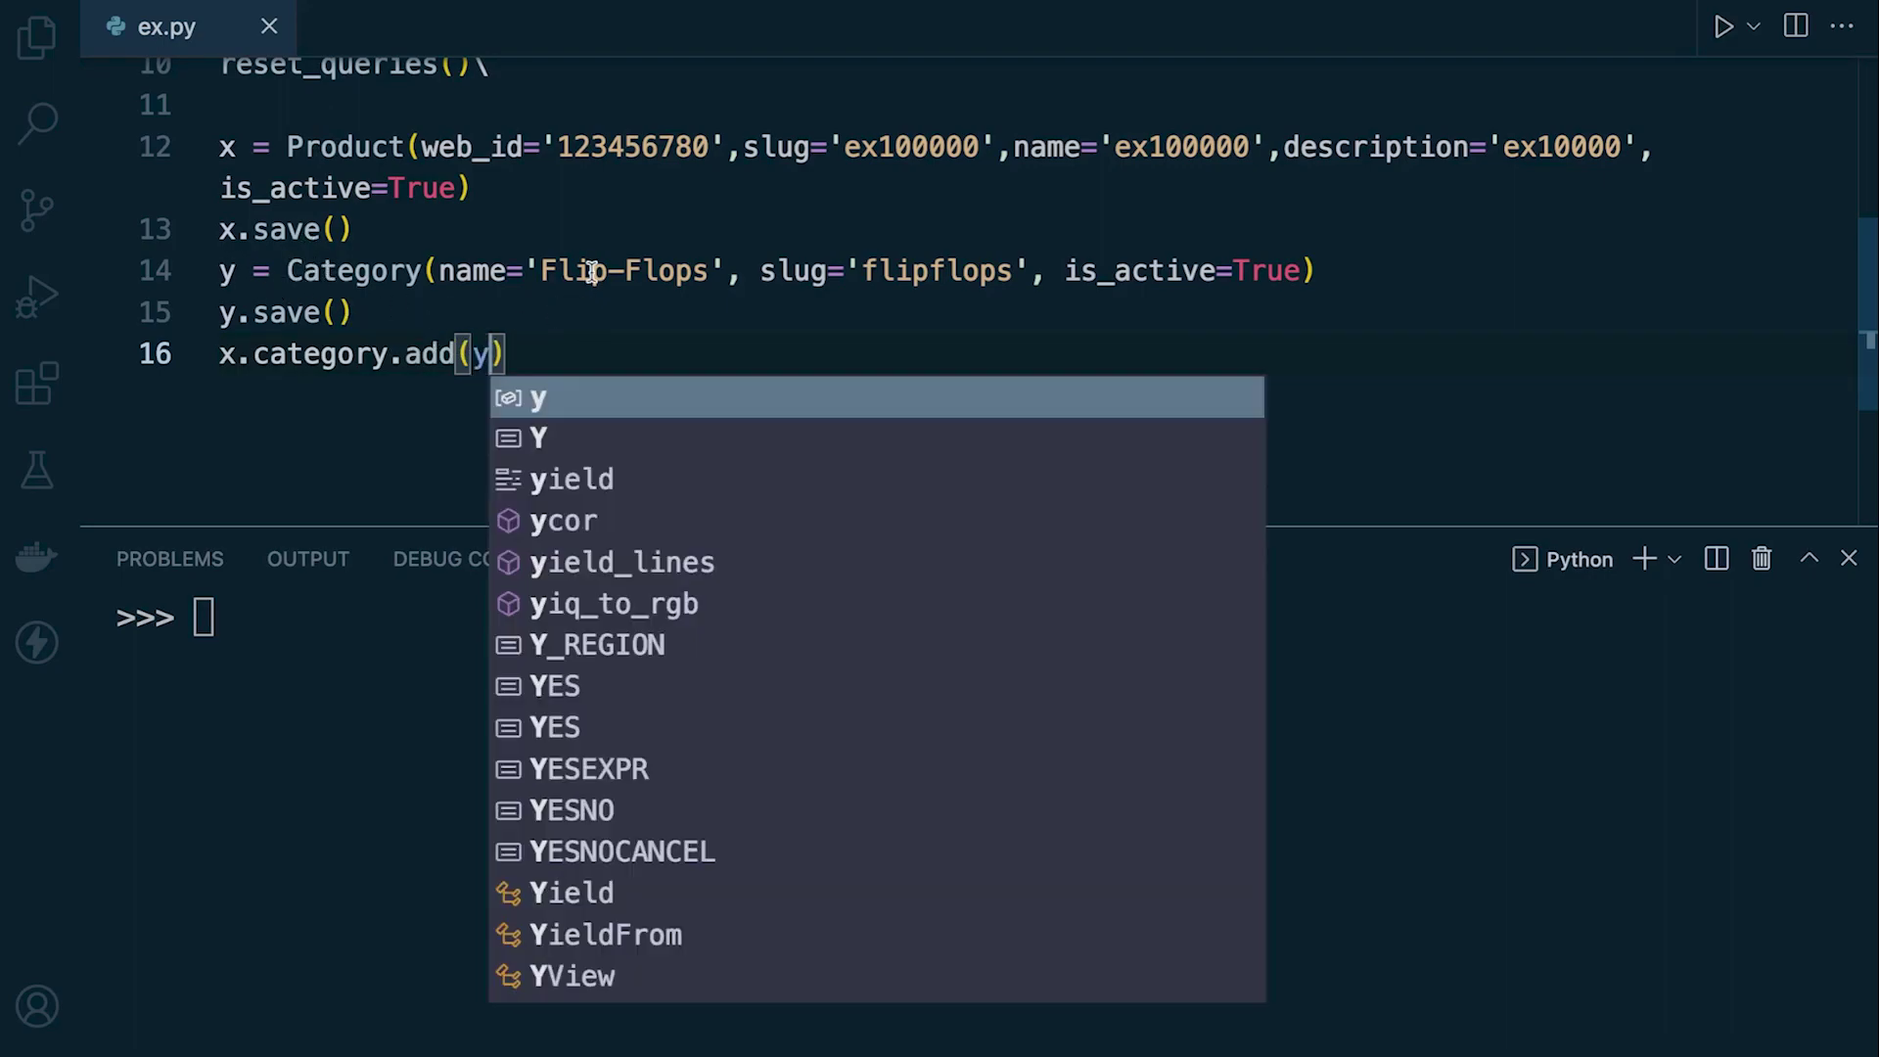
drag(540, 354, 204, 370)
scroll(484, 199, up, 2)
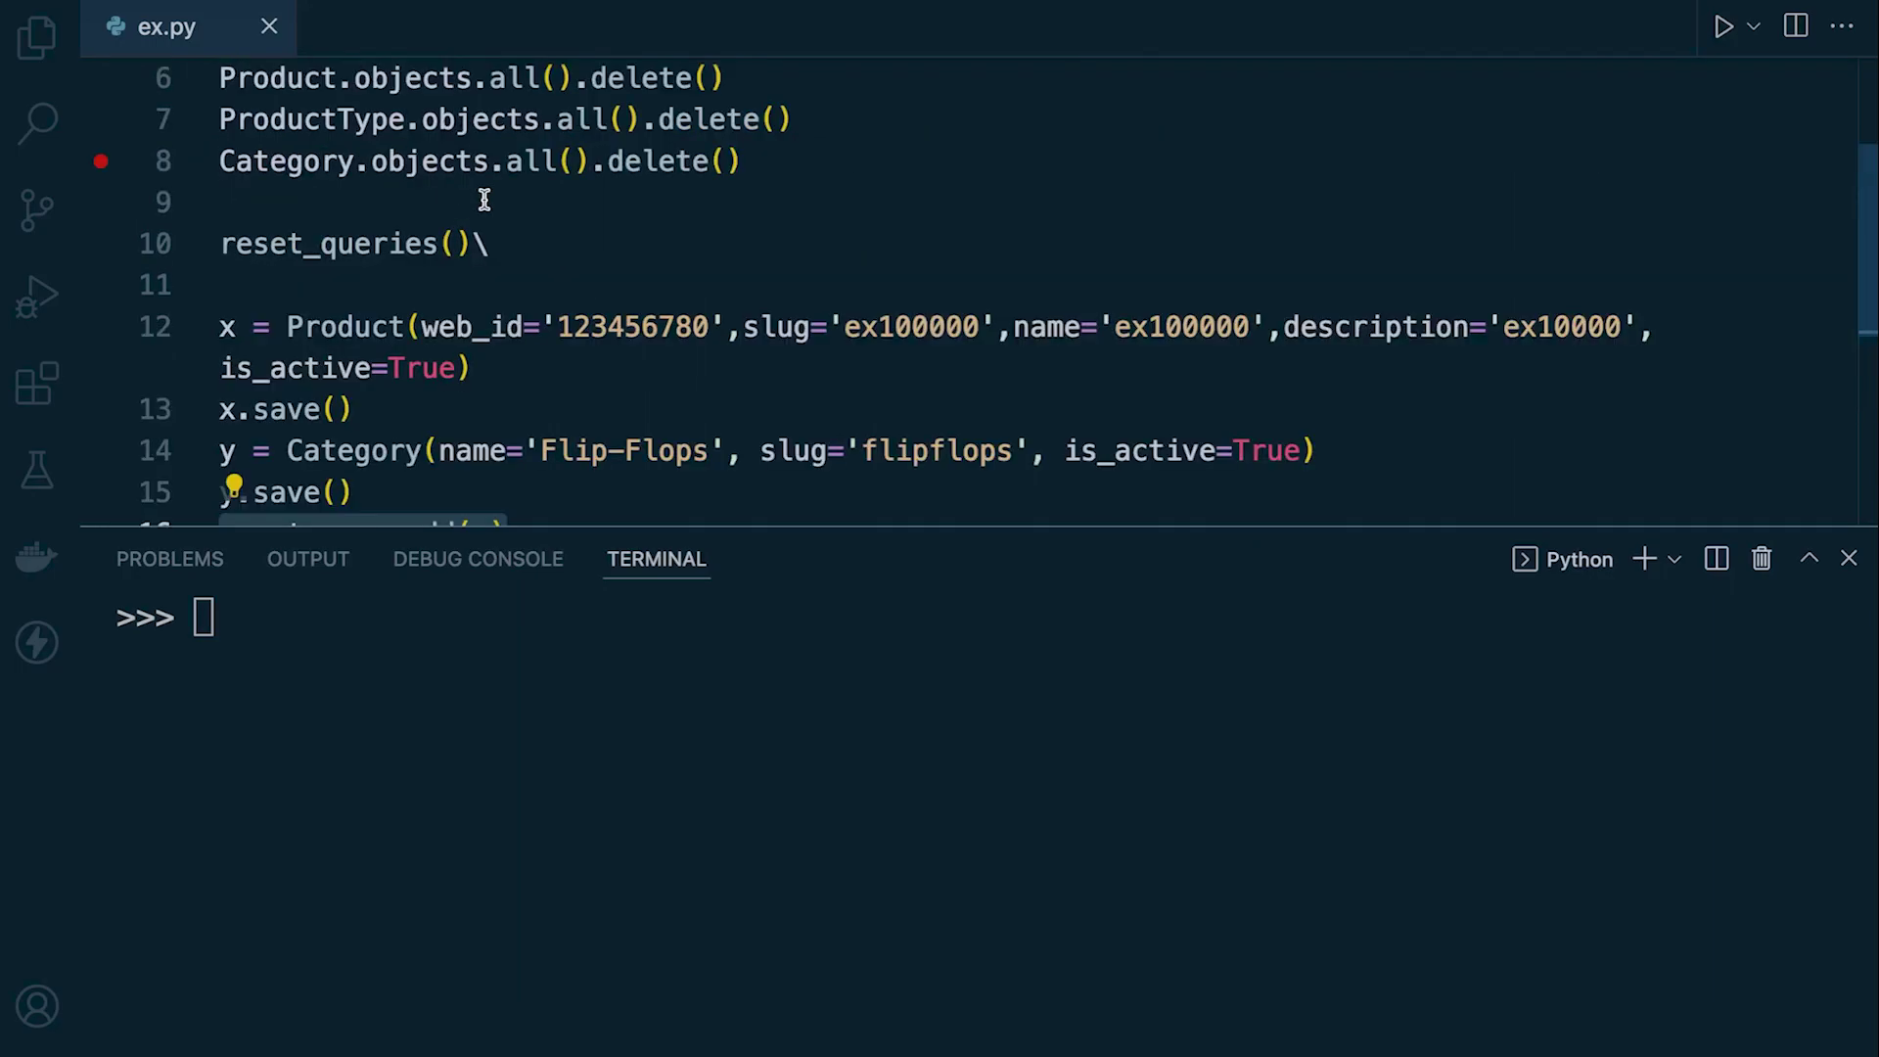
click(548, 253)
key(BackSpace)
Run reset_queries() and then x.category.add(y) in the Python shell.
drag(476, 244, 220, 244)
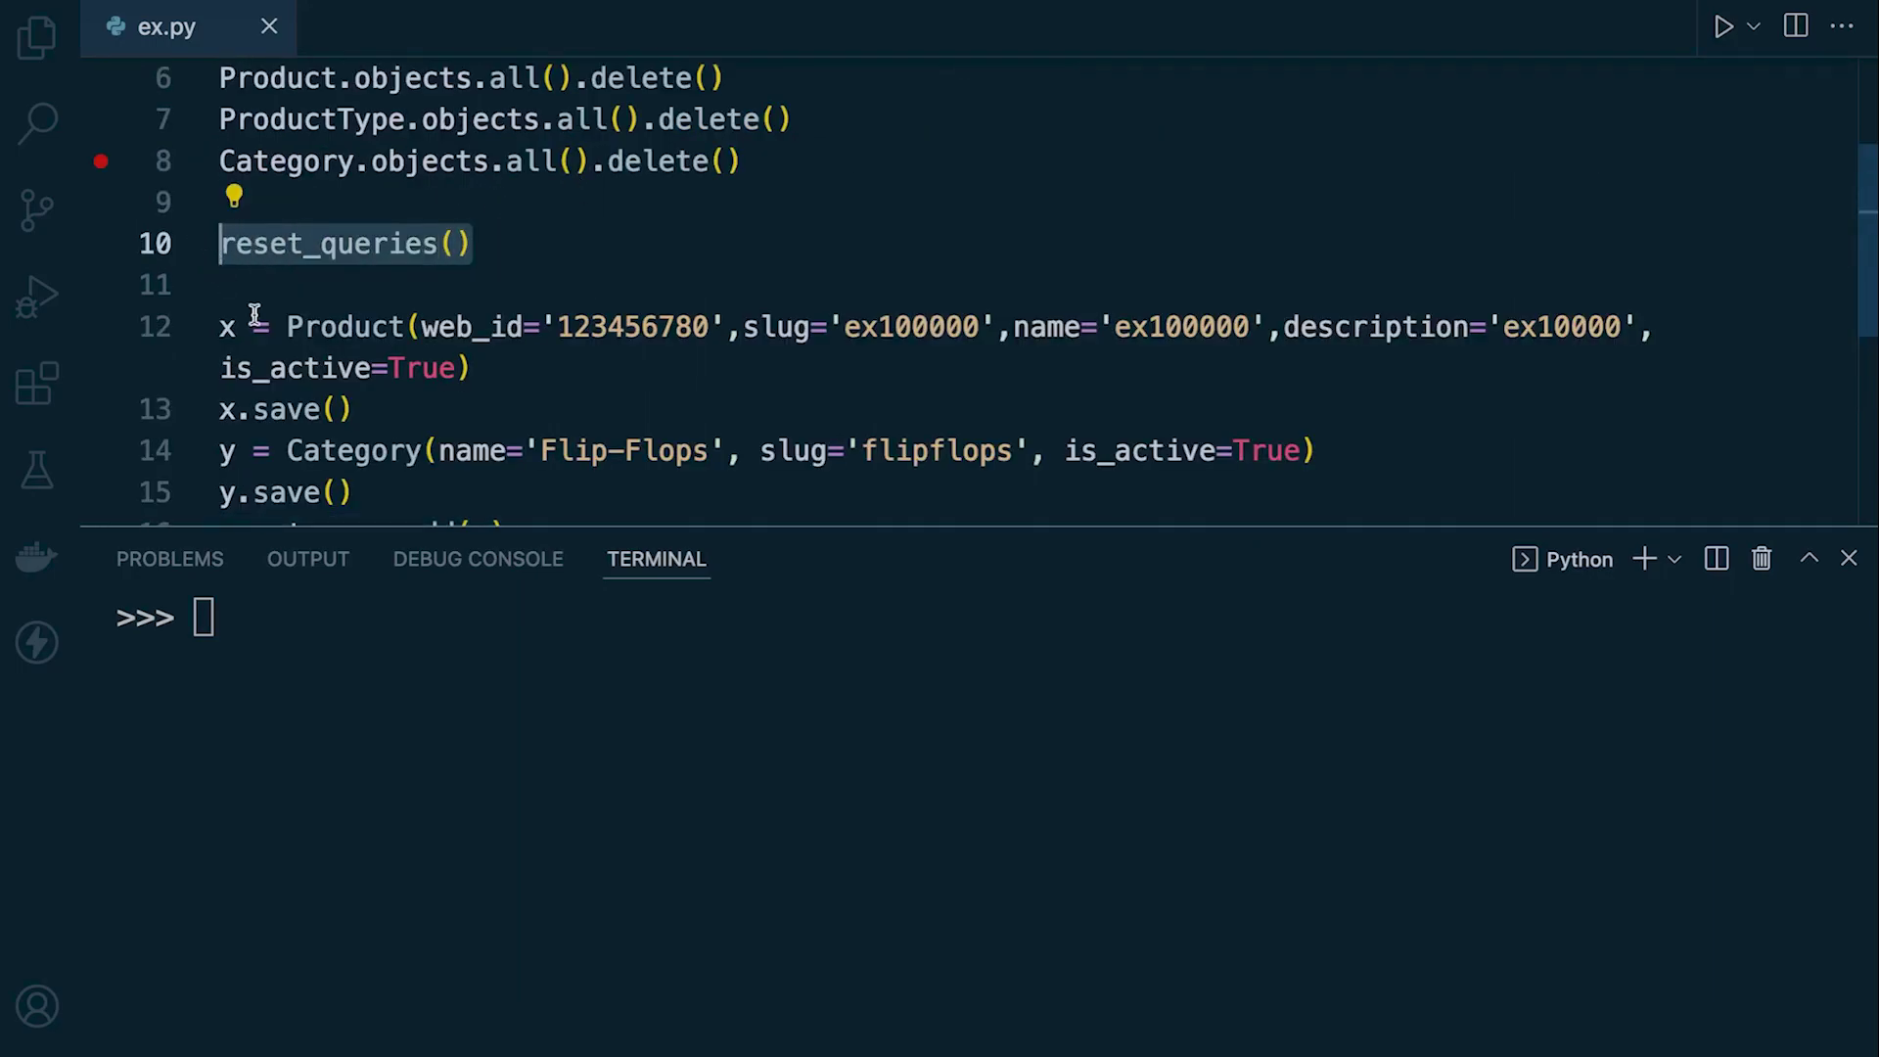
click(403, 617)
text(reset_queries())
key(Return)
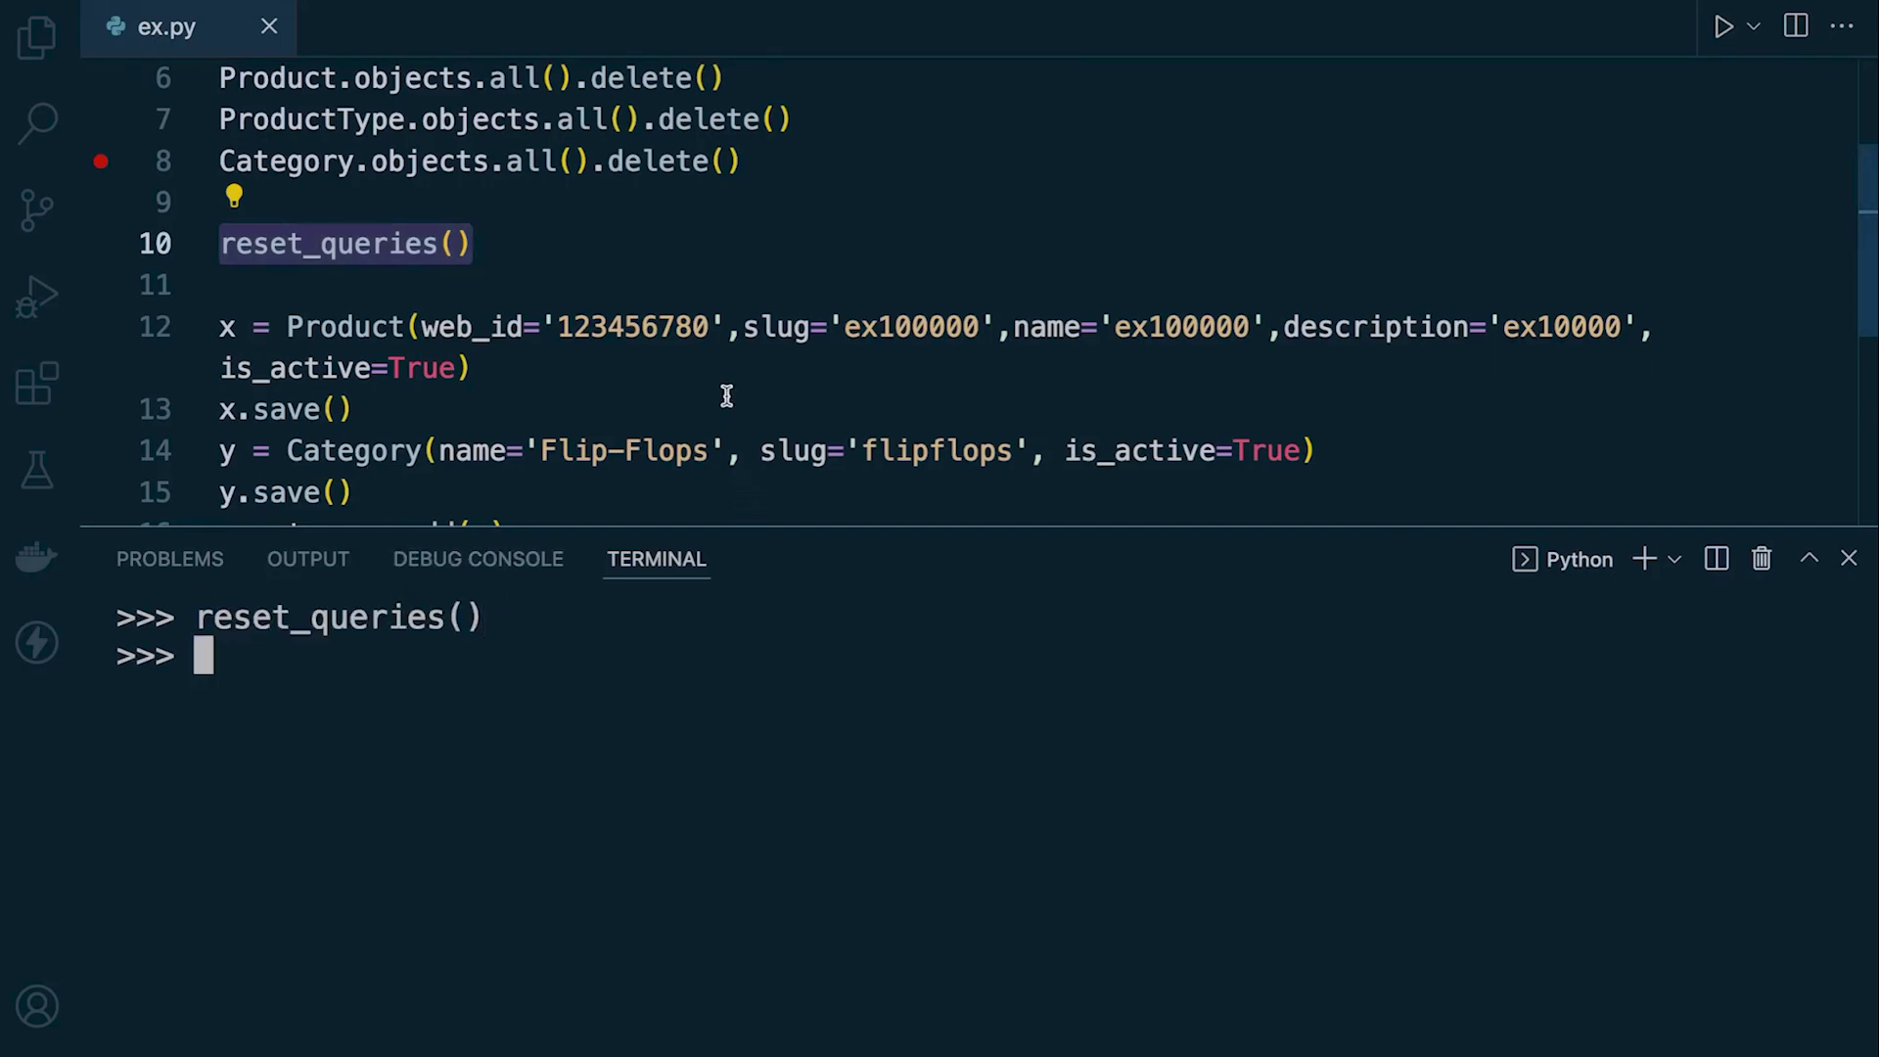
scroll(724, 393, down, 2)
drag(508, 352, 220, 353)
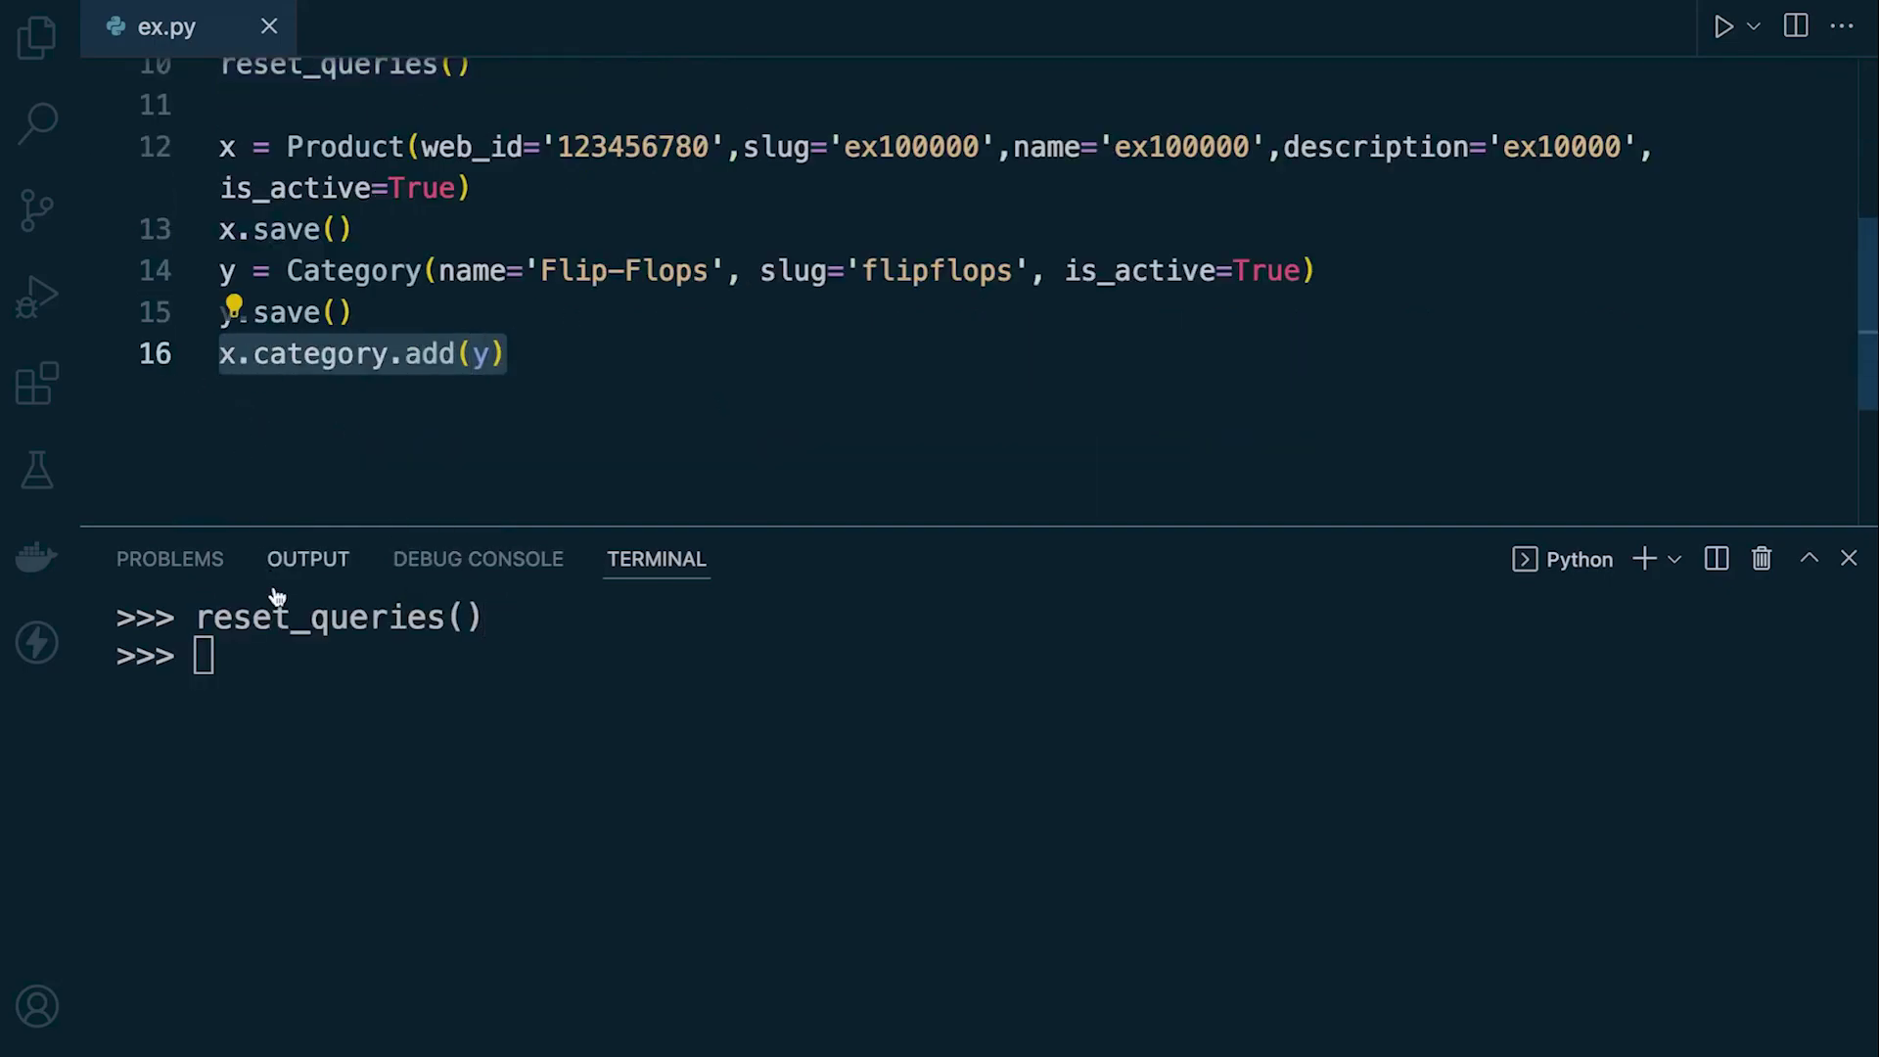
click(319, 660)
text(x.category.add(y))
key(Return)
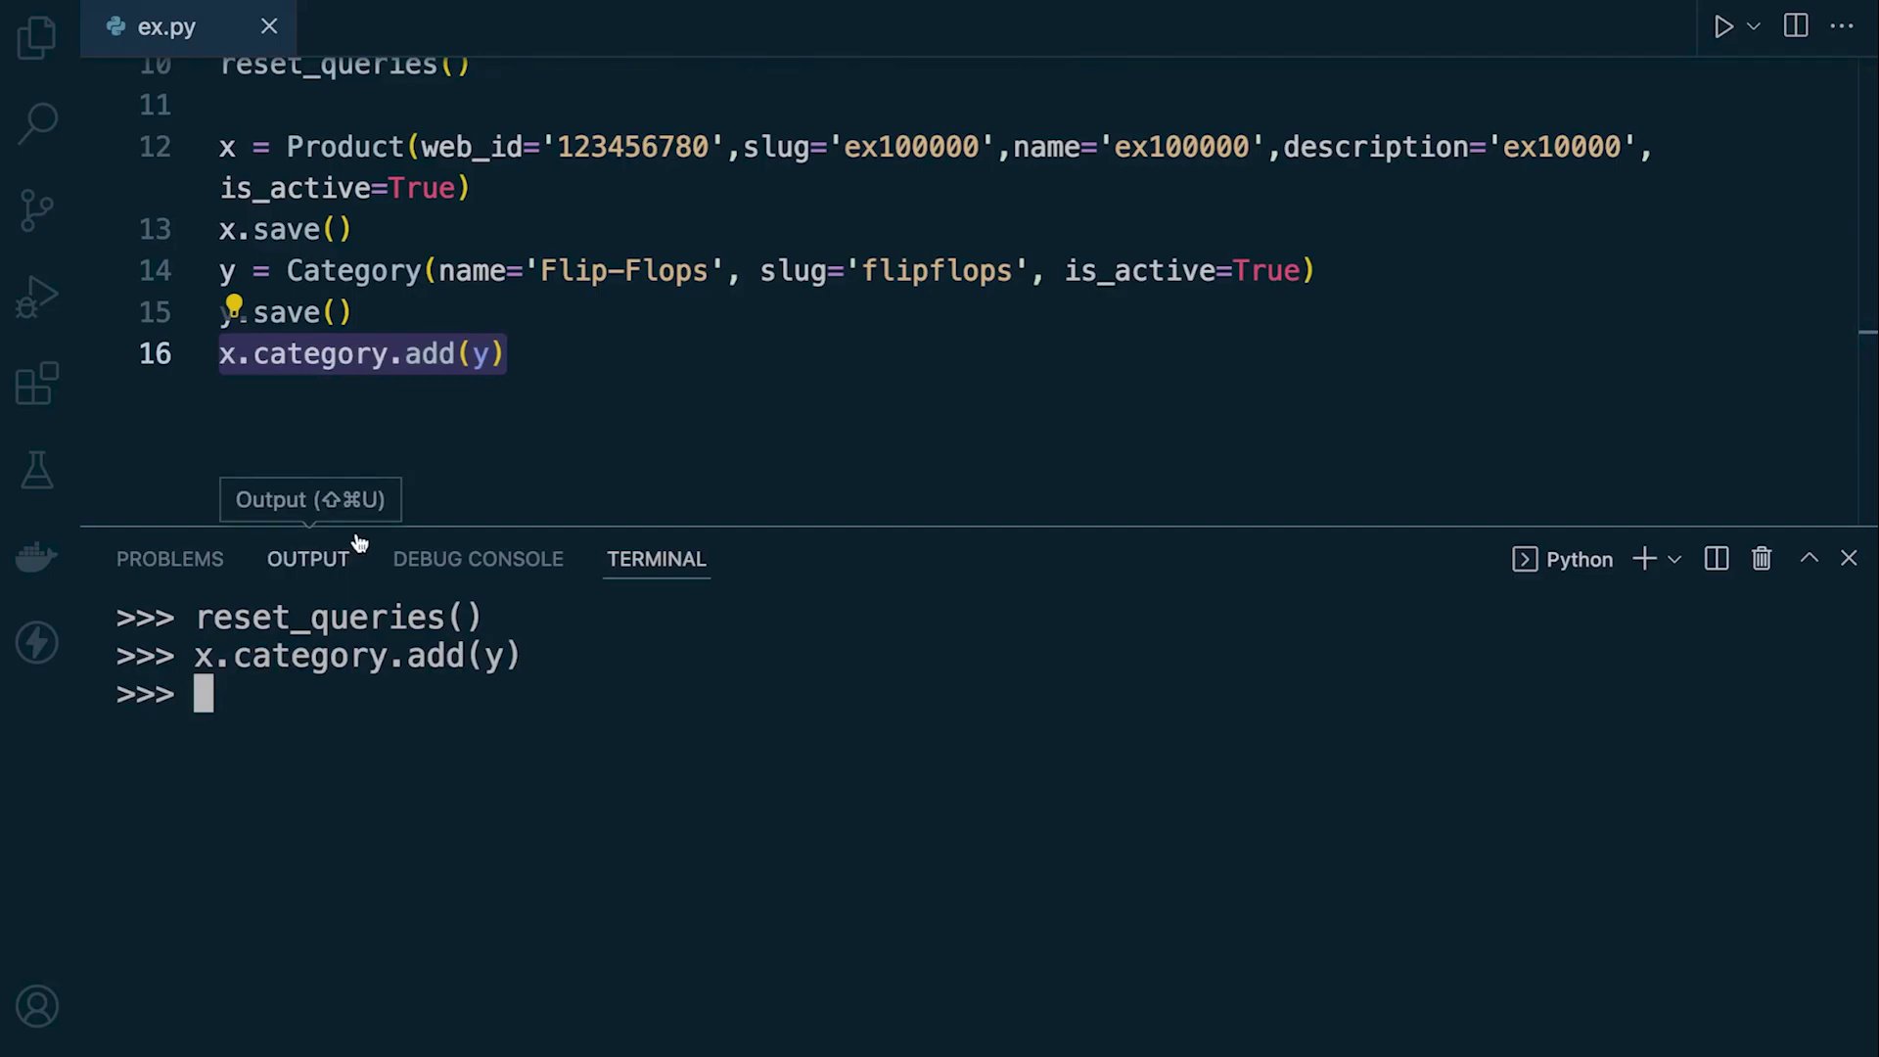
click(37, 32)
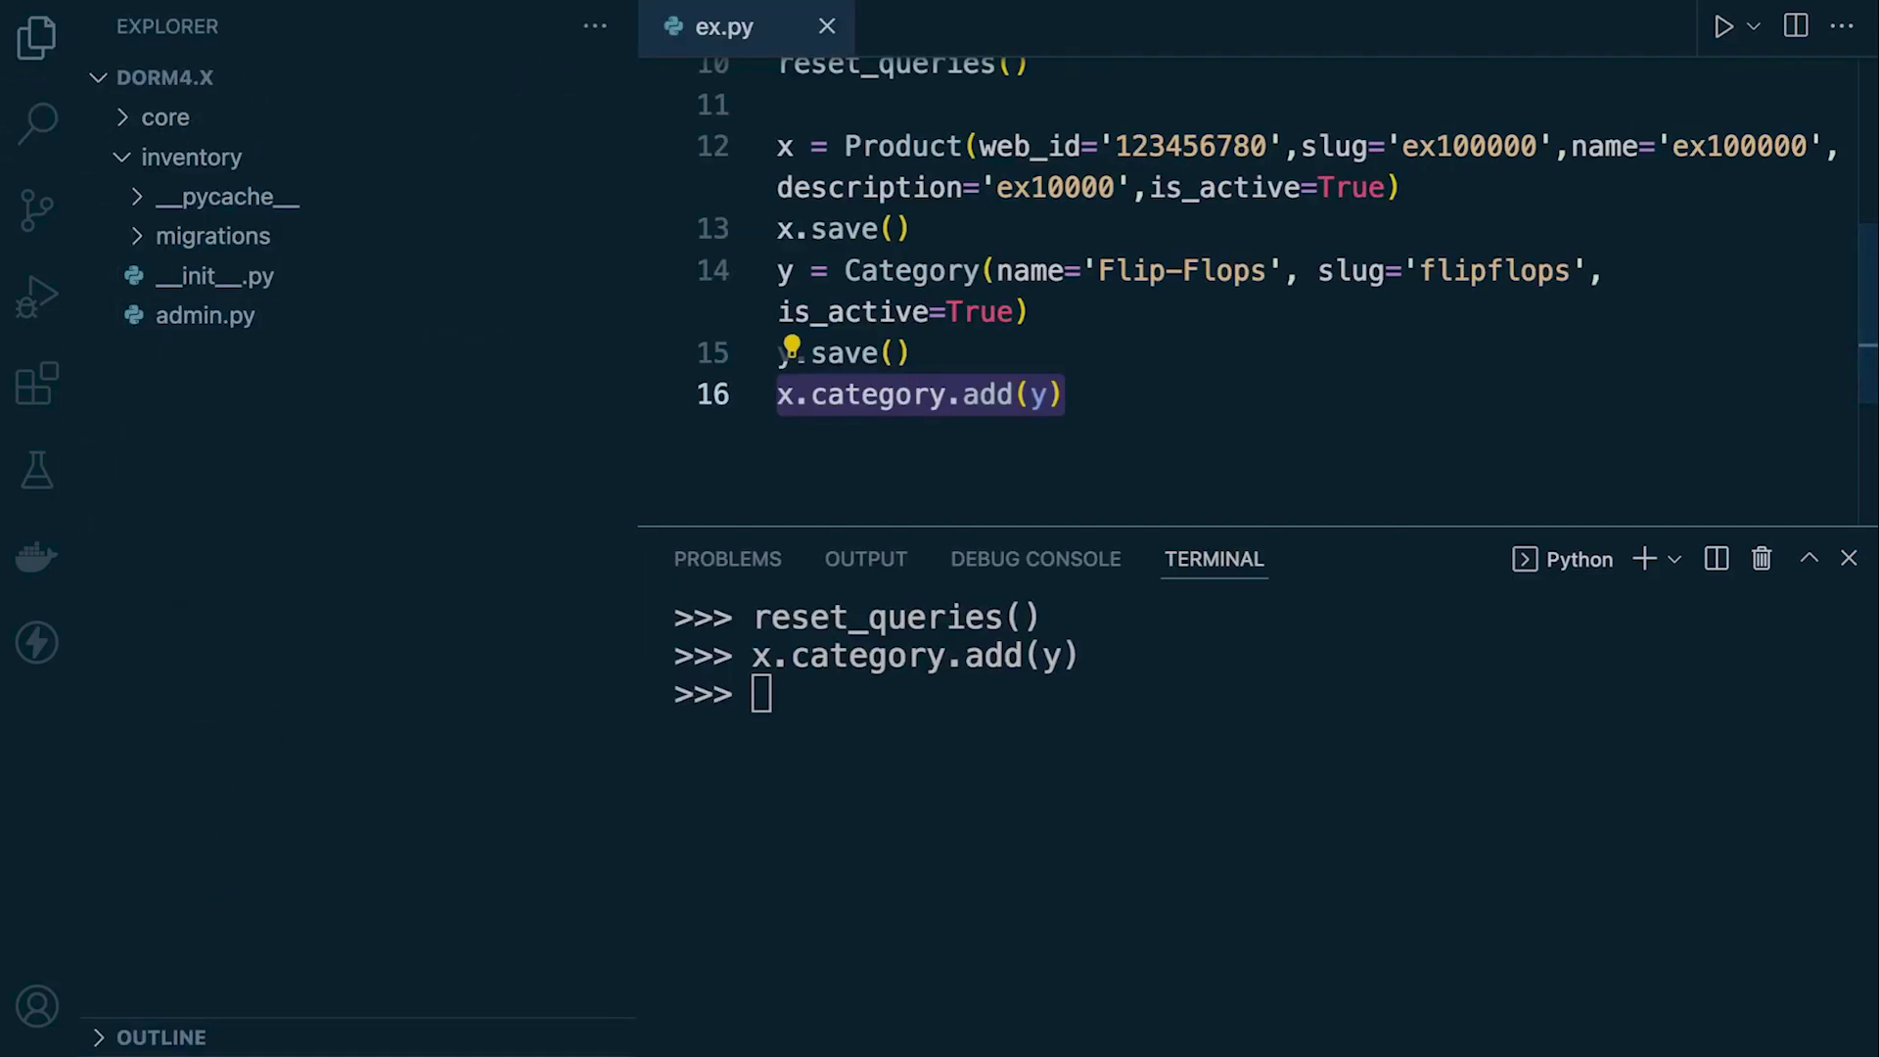
click(347, 839)
right_click(361, 843)
click(441, 856)
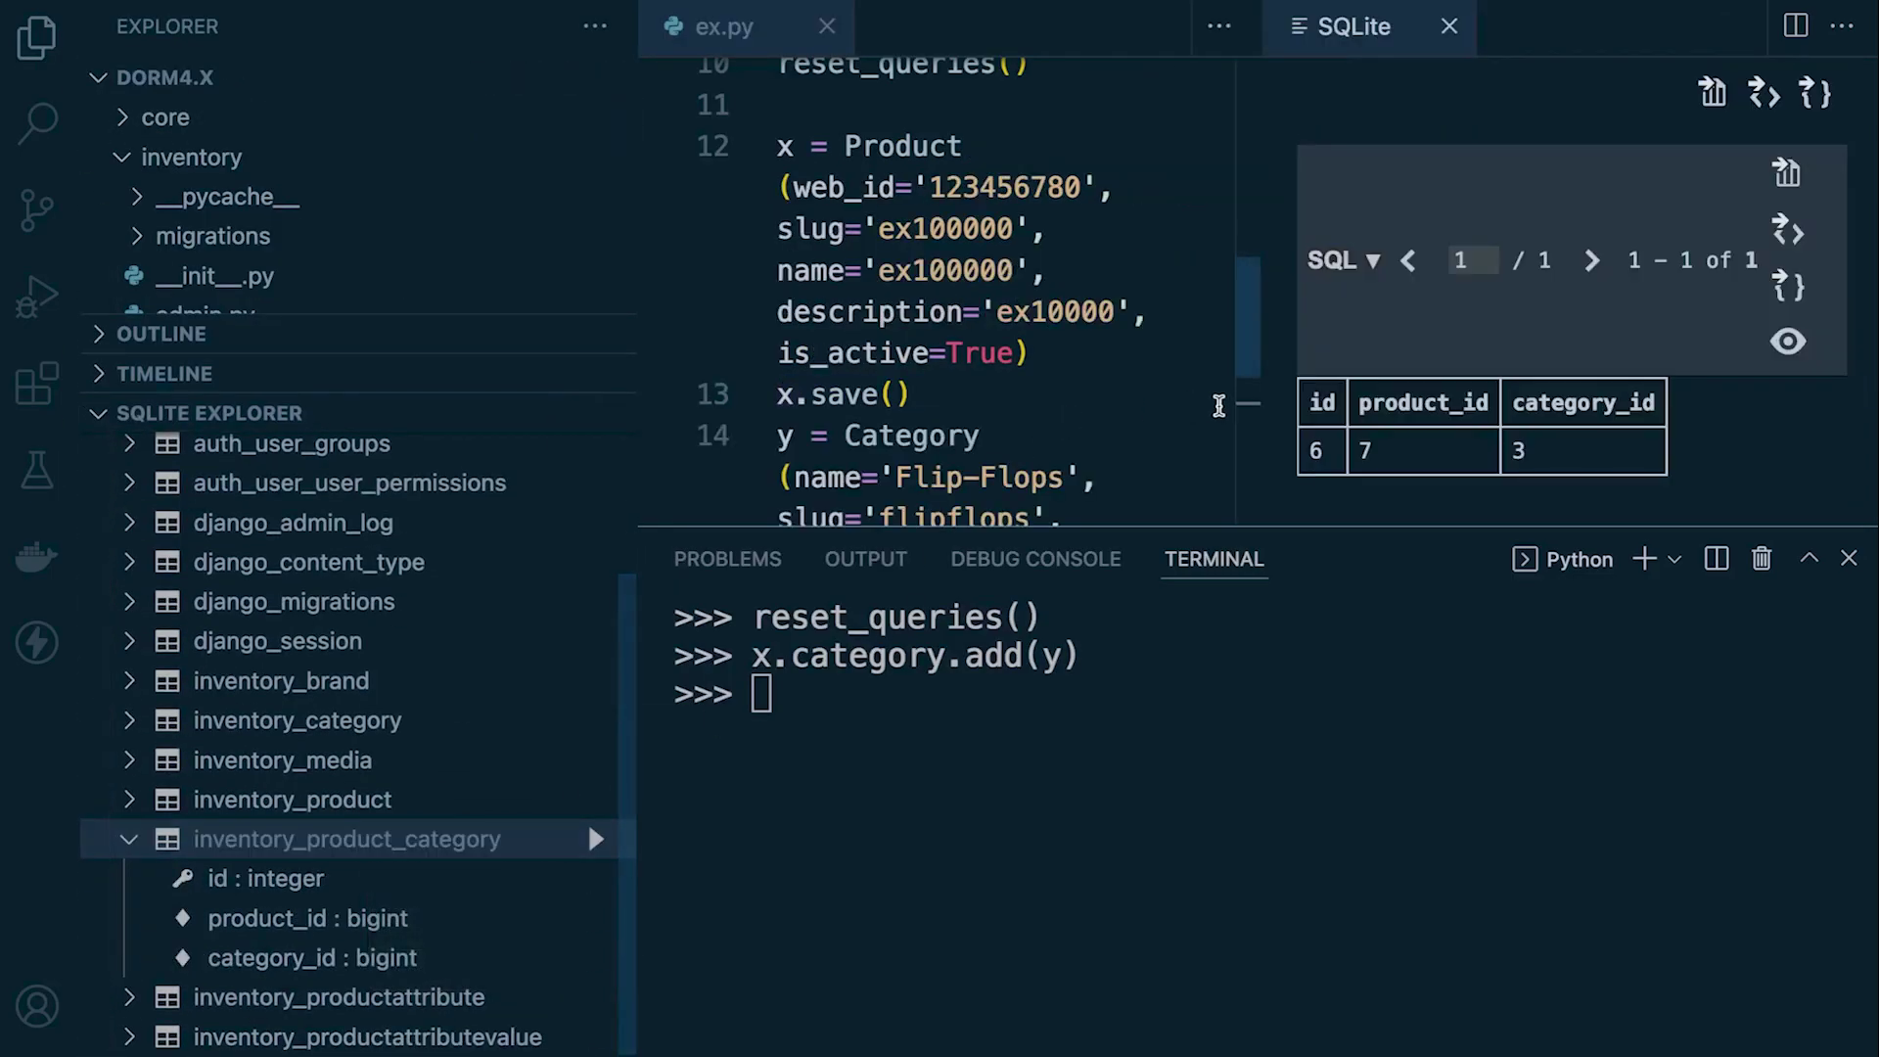
click(1455, 29)
click(37, 33)
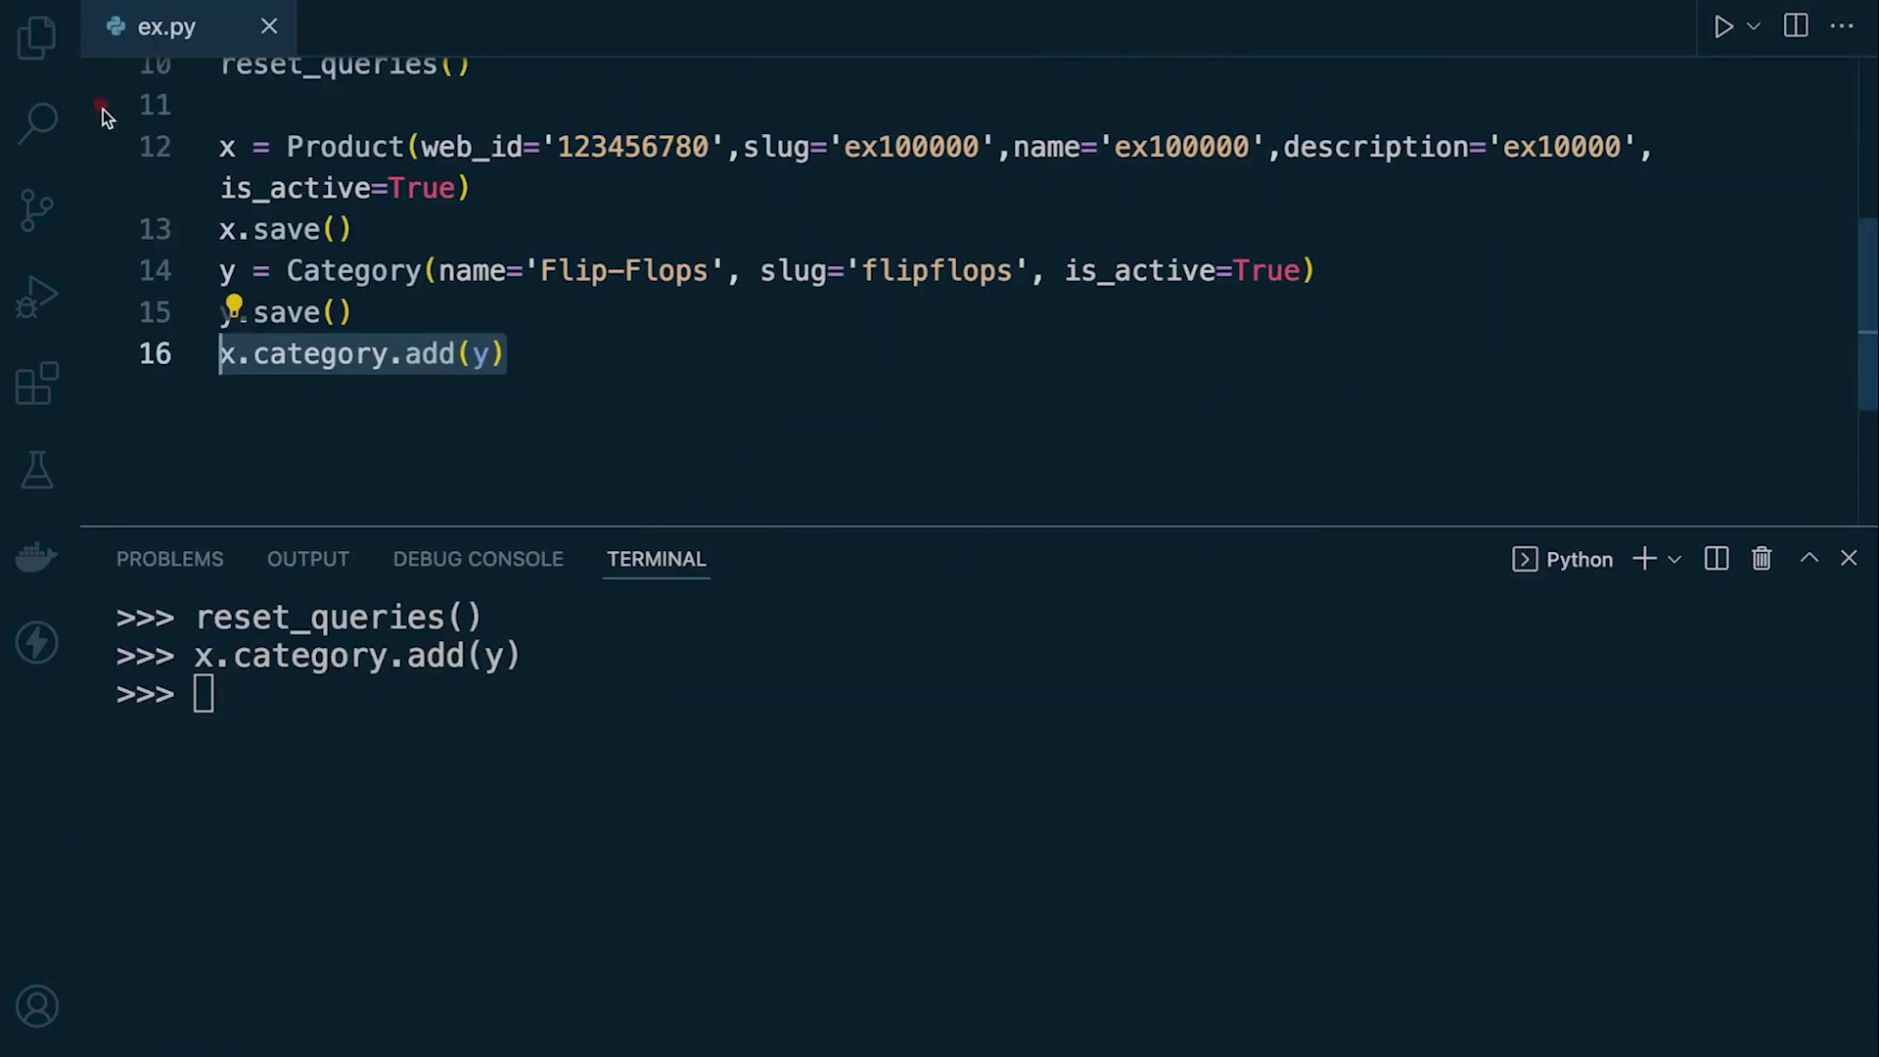
click(810, 307)
Recall connection.queries from history and run it in the Python shell.
click(446, 726)
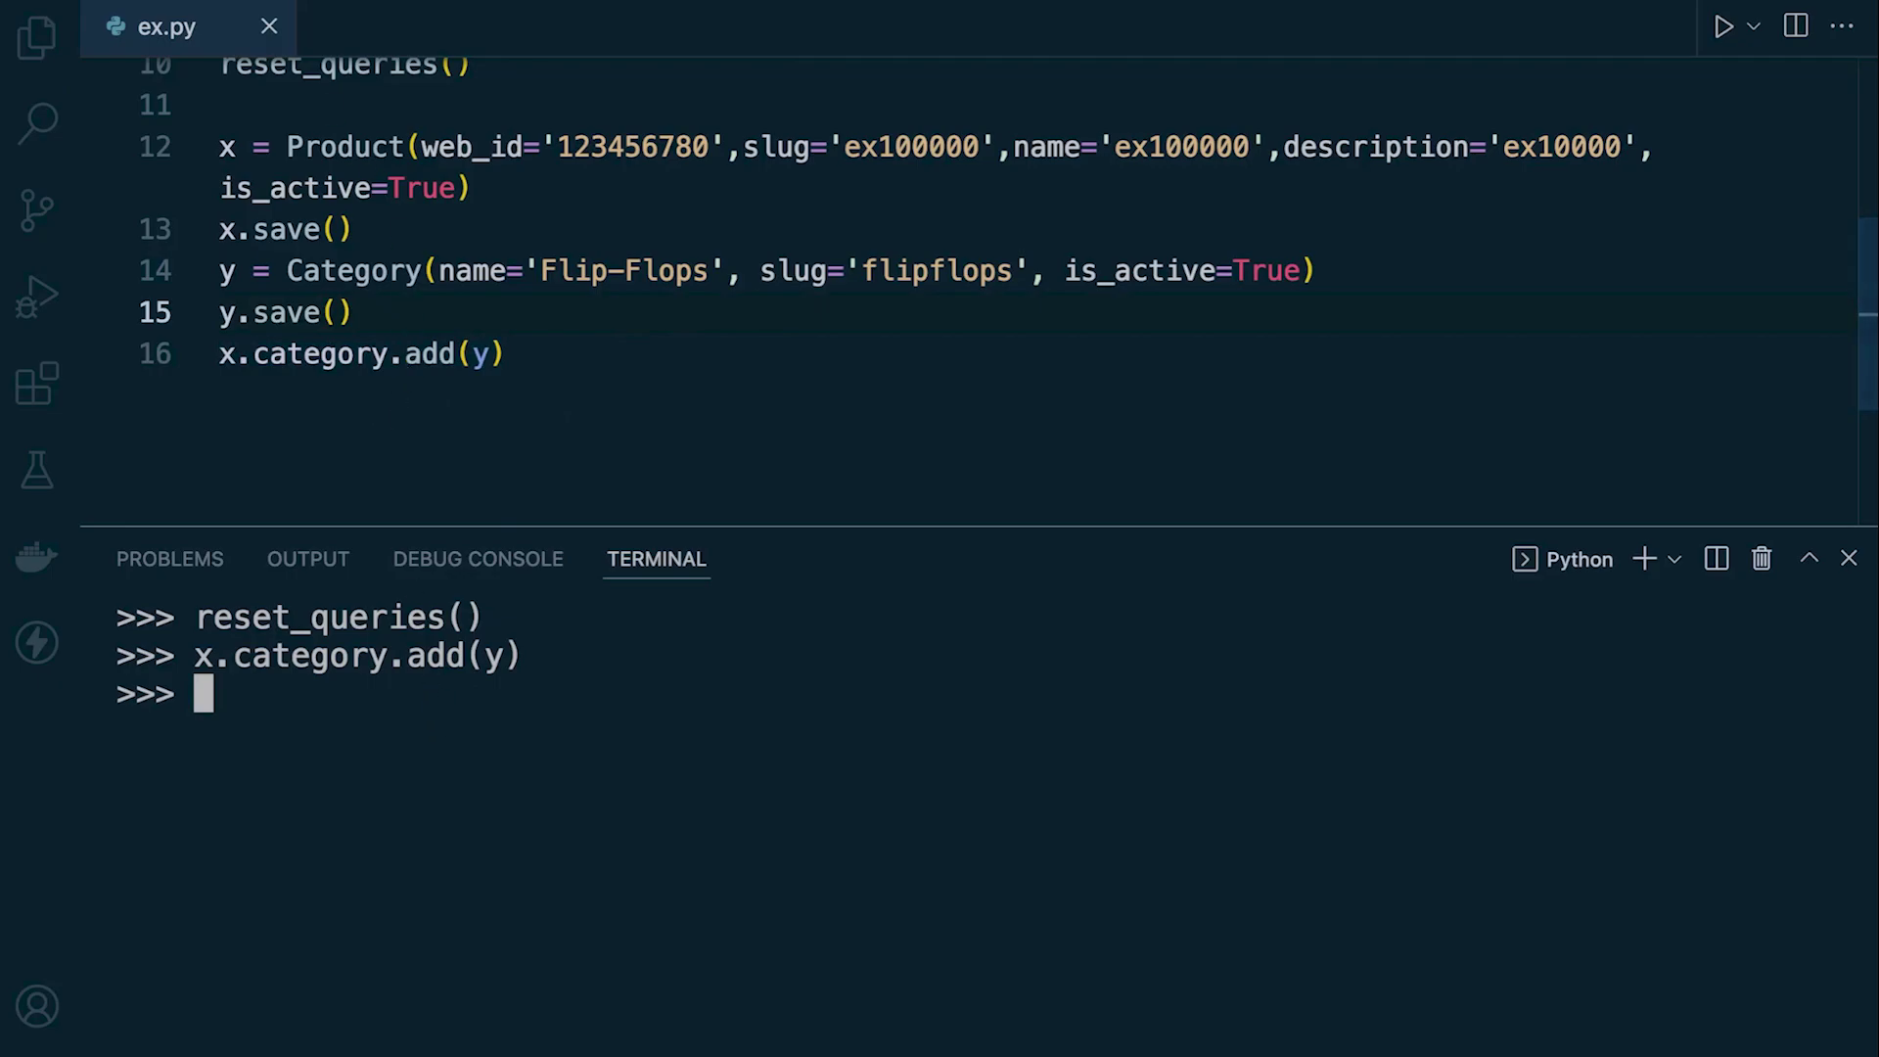
key(Up)
key(Up)
key(Up)
key(Return)
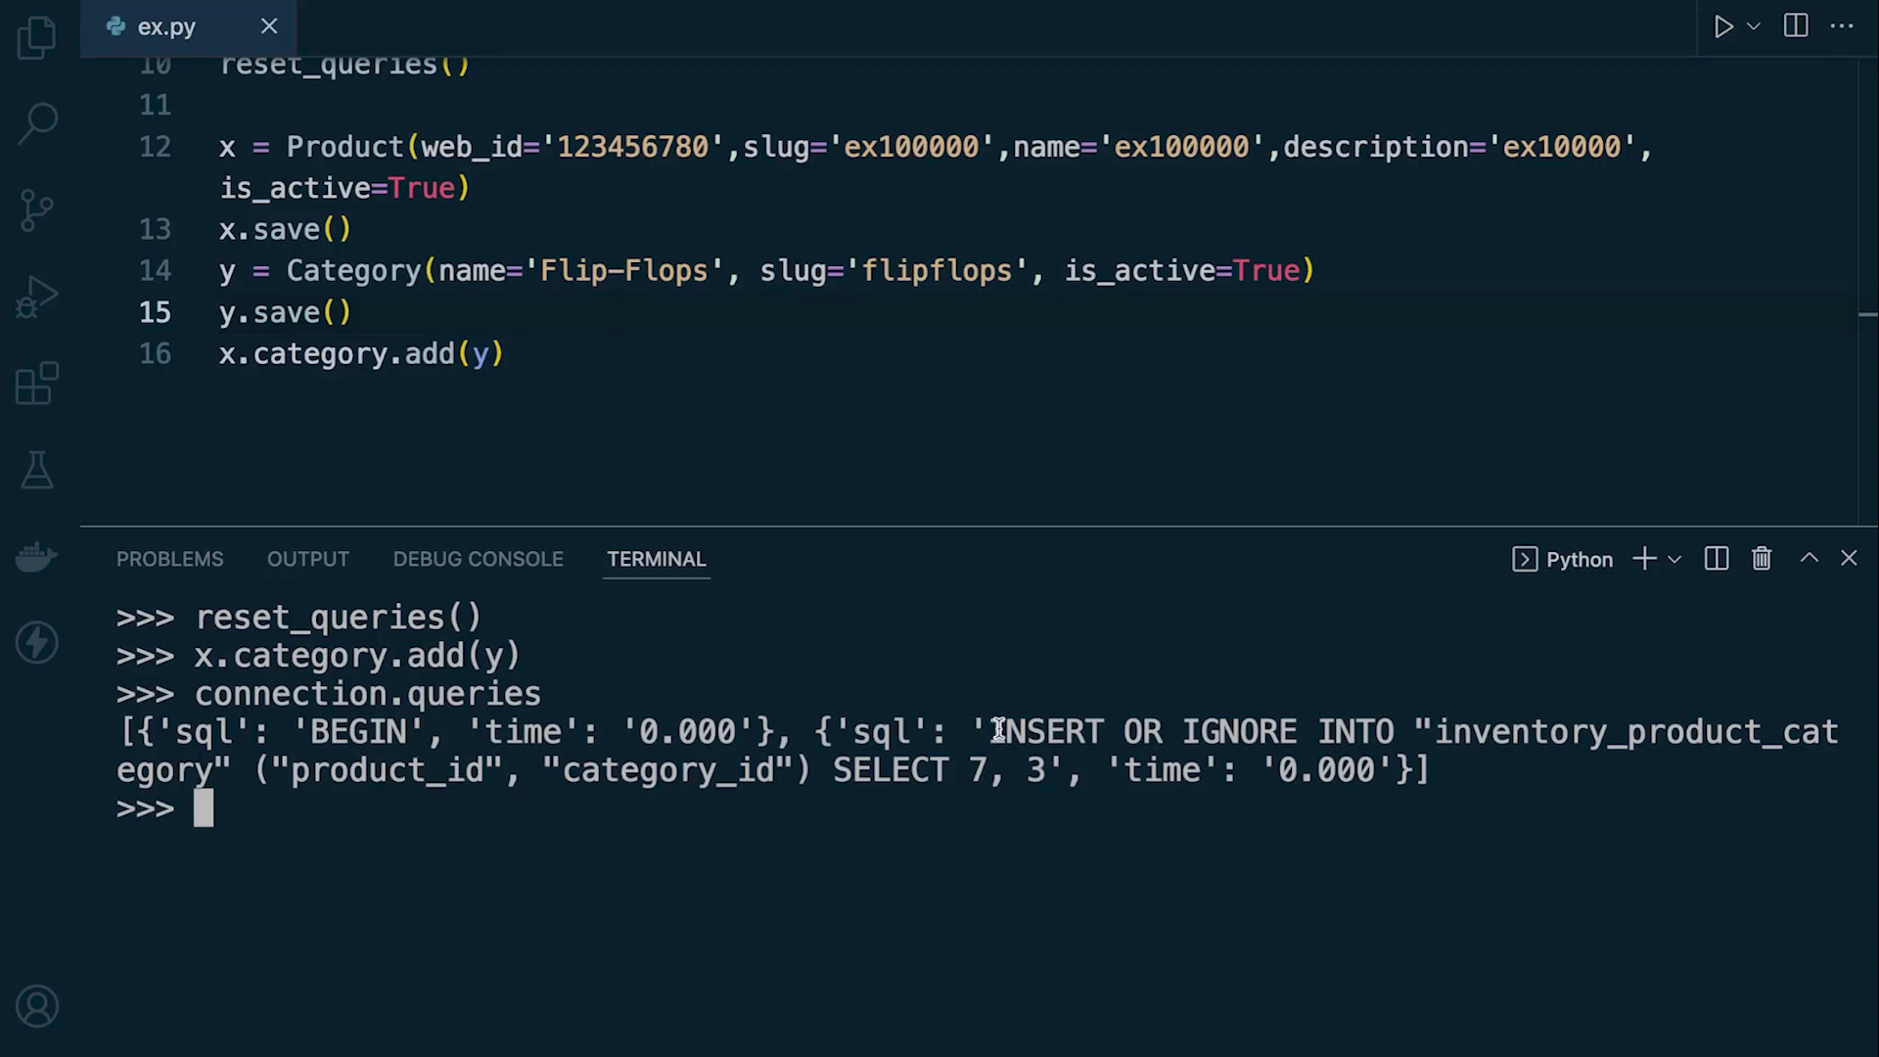
Highlight the INSERT into inventory_product_category with product id 7 and category id 3.
drag(987, 731, 1107, 720)
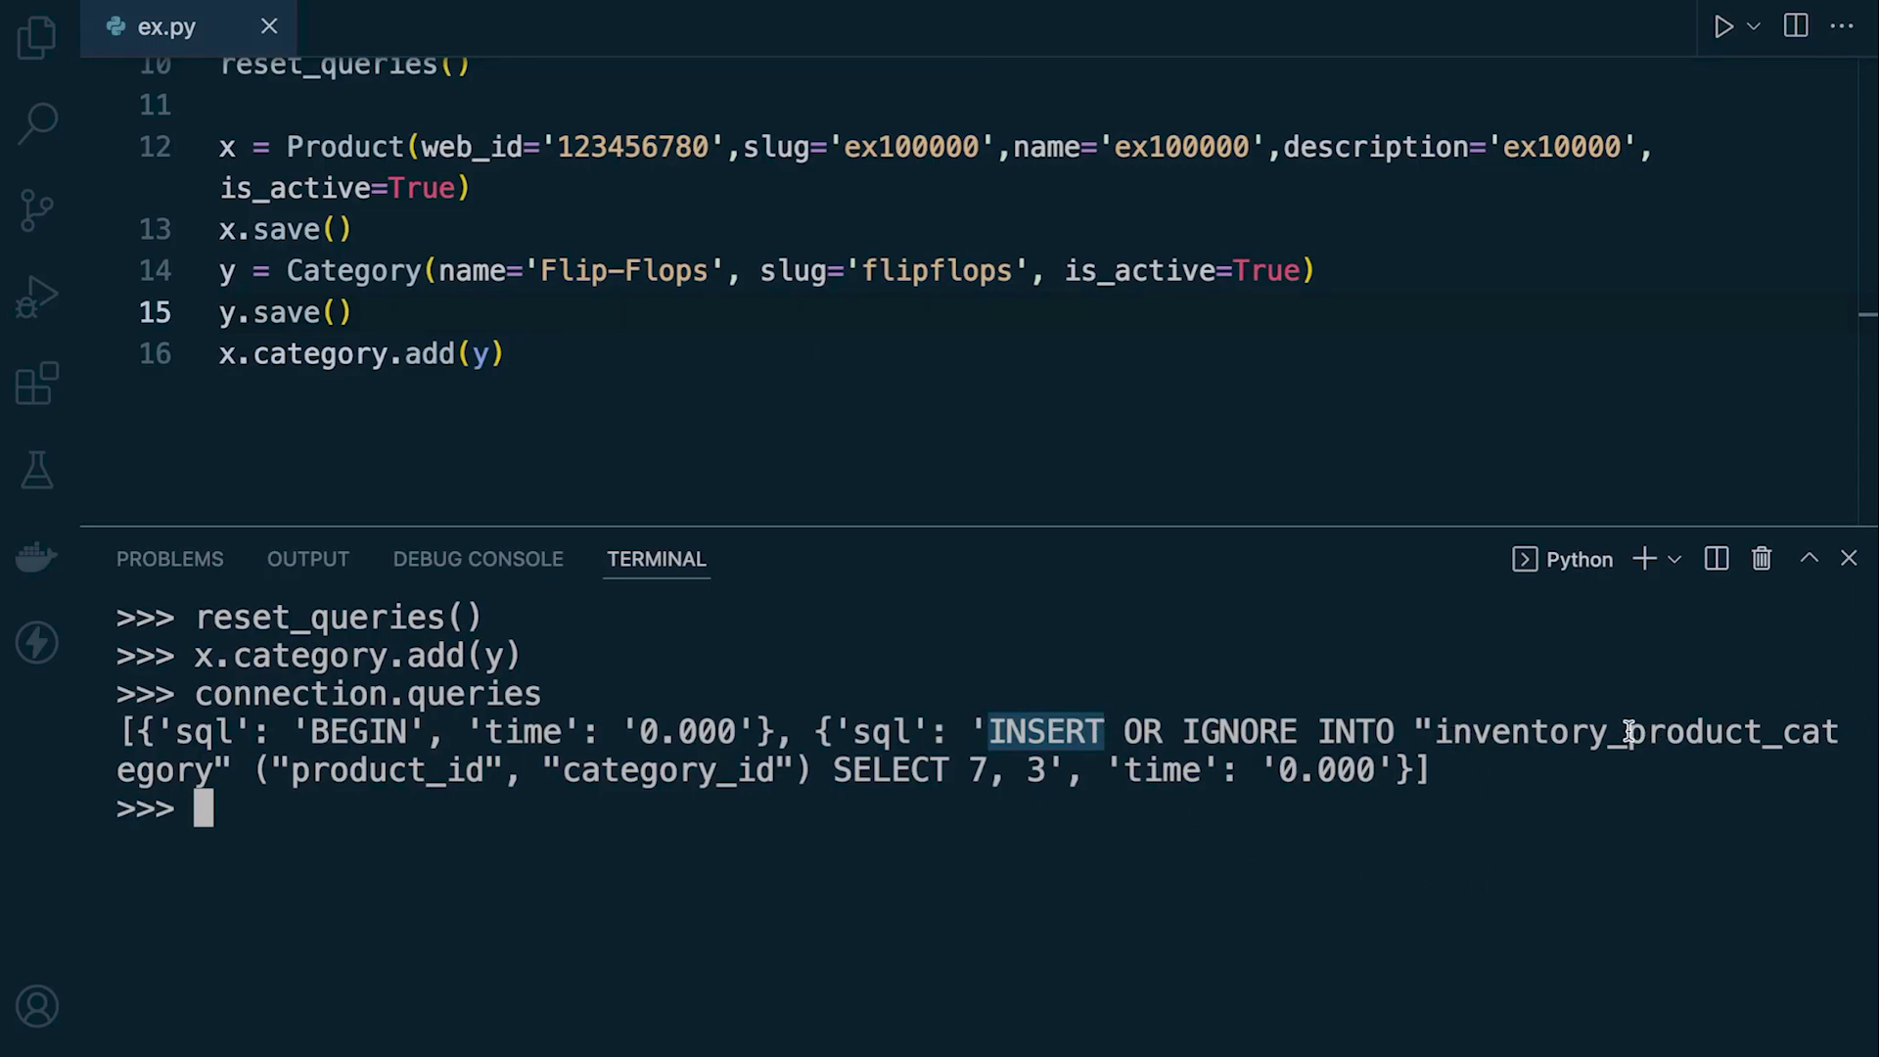
mouse_move(1626, 731)
mouse_down()
mouse_move(1836, 740)
mouse_move(214, 770)
mouse_up()
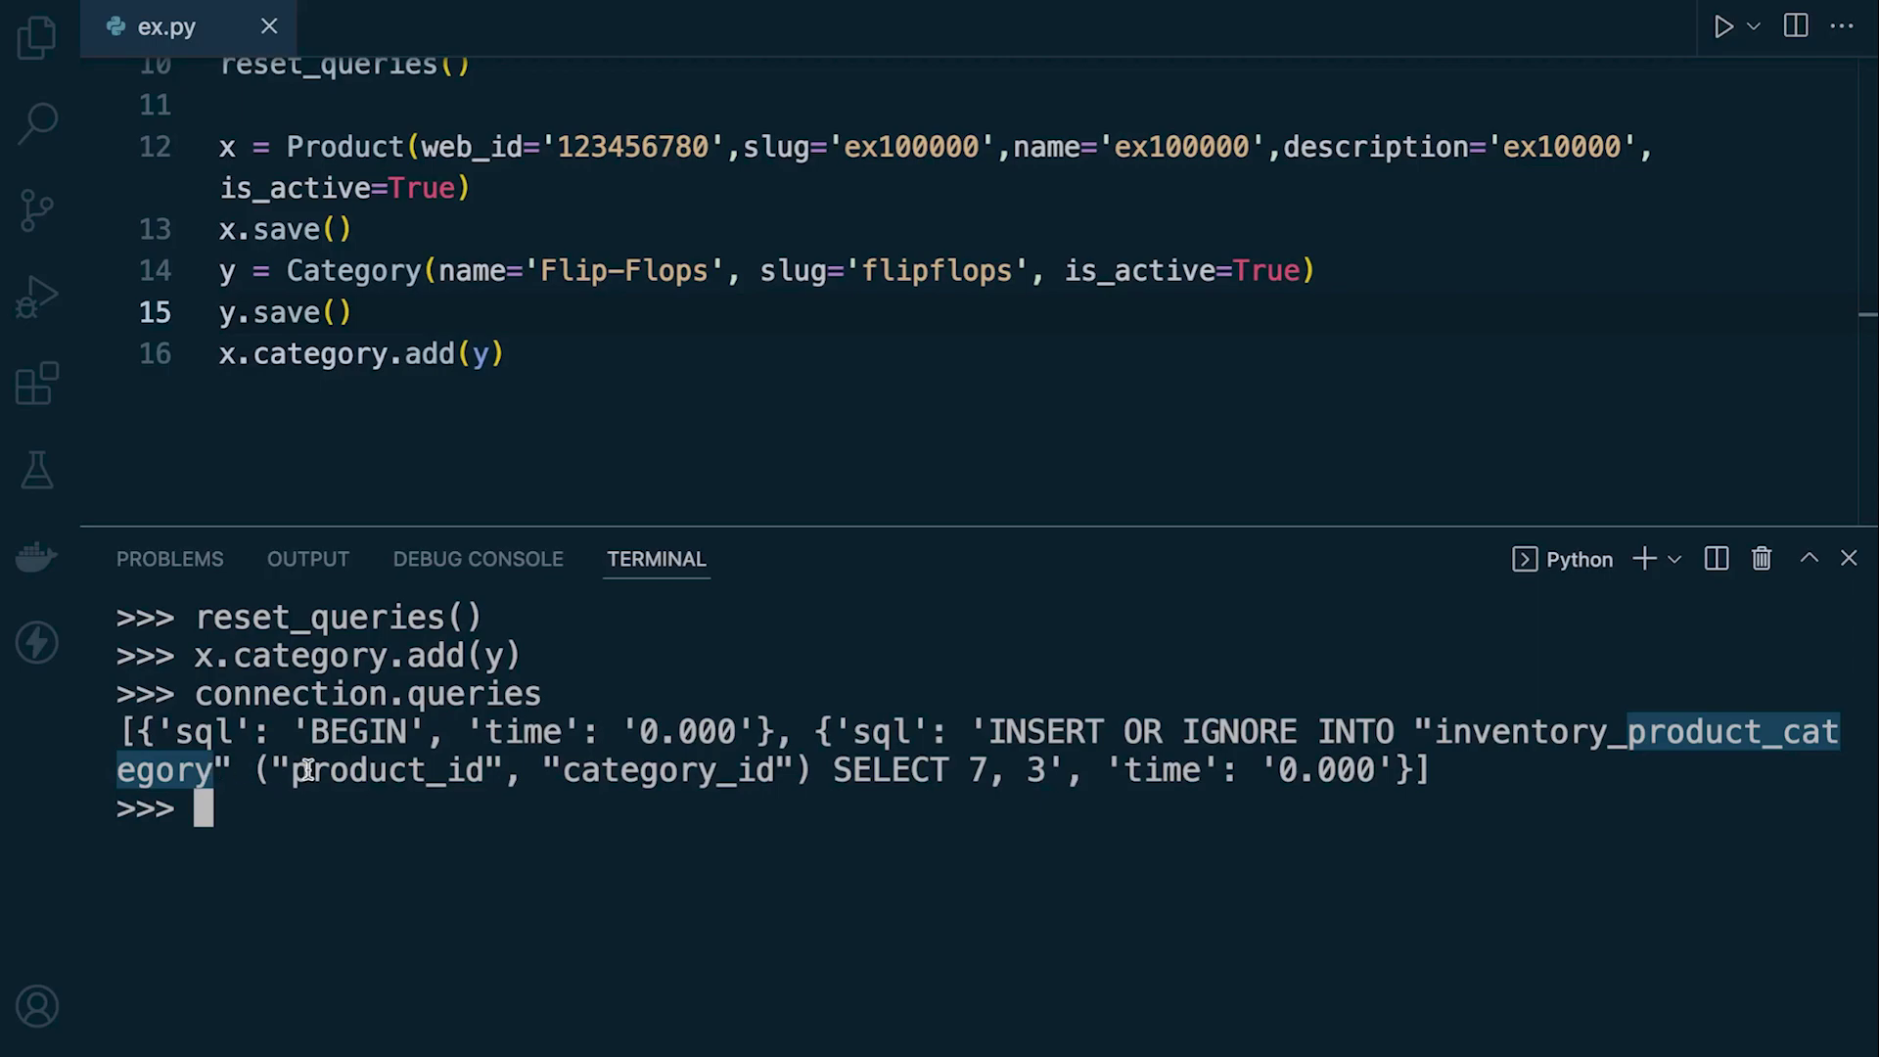
drag(291, 771, 485, 774)
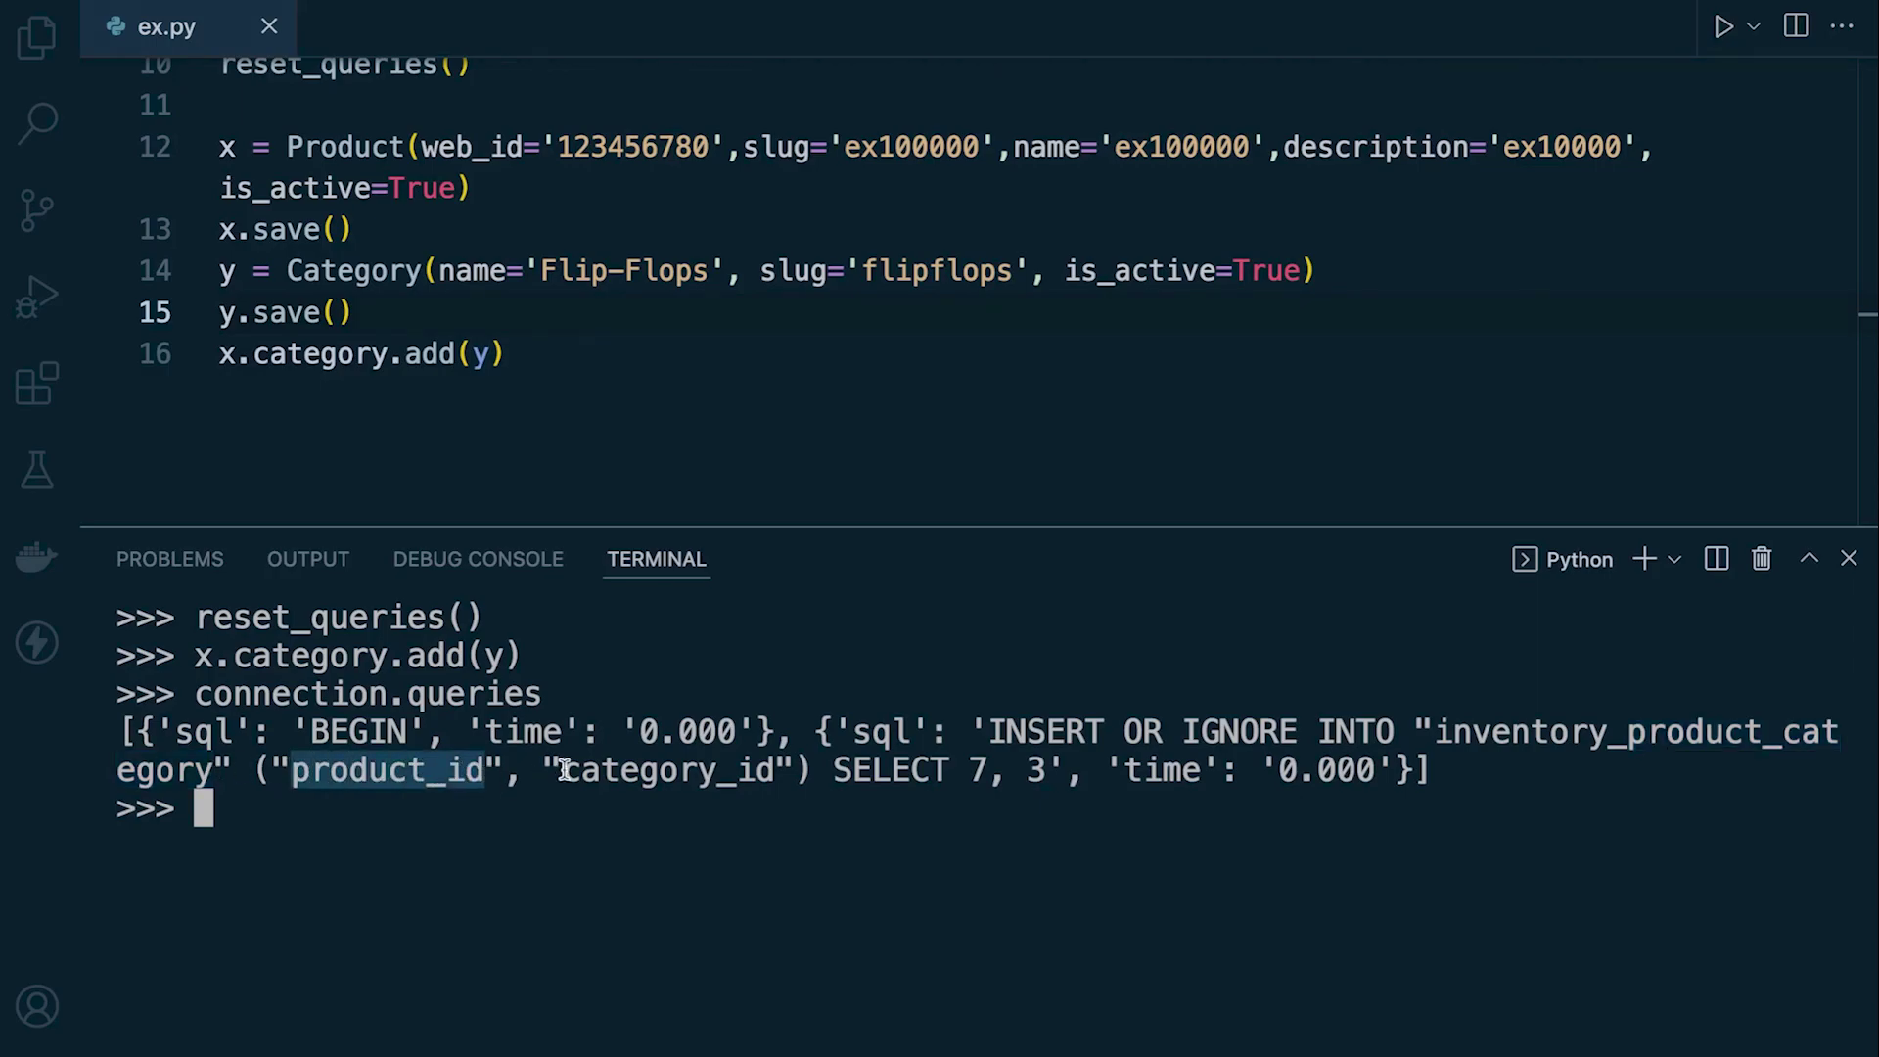
double_click(975, 770)
double_click(1035, 769)
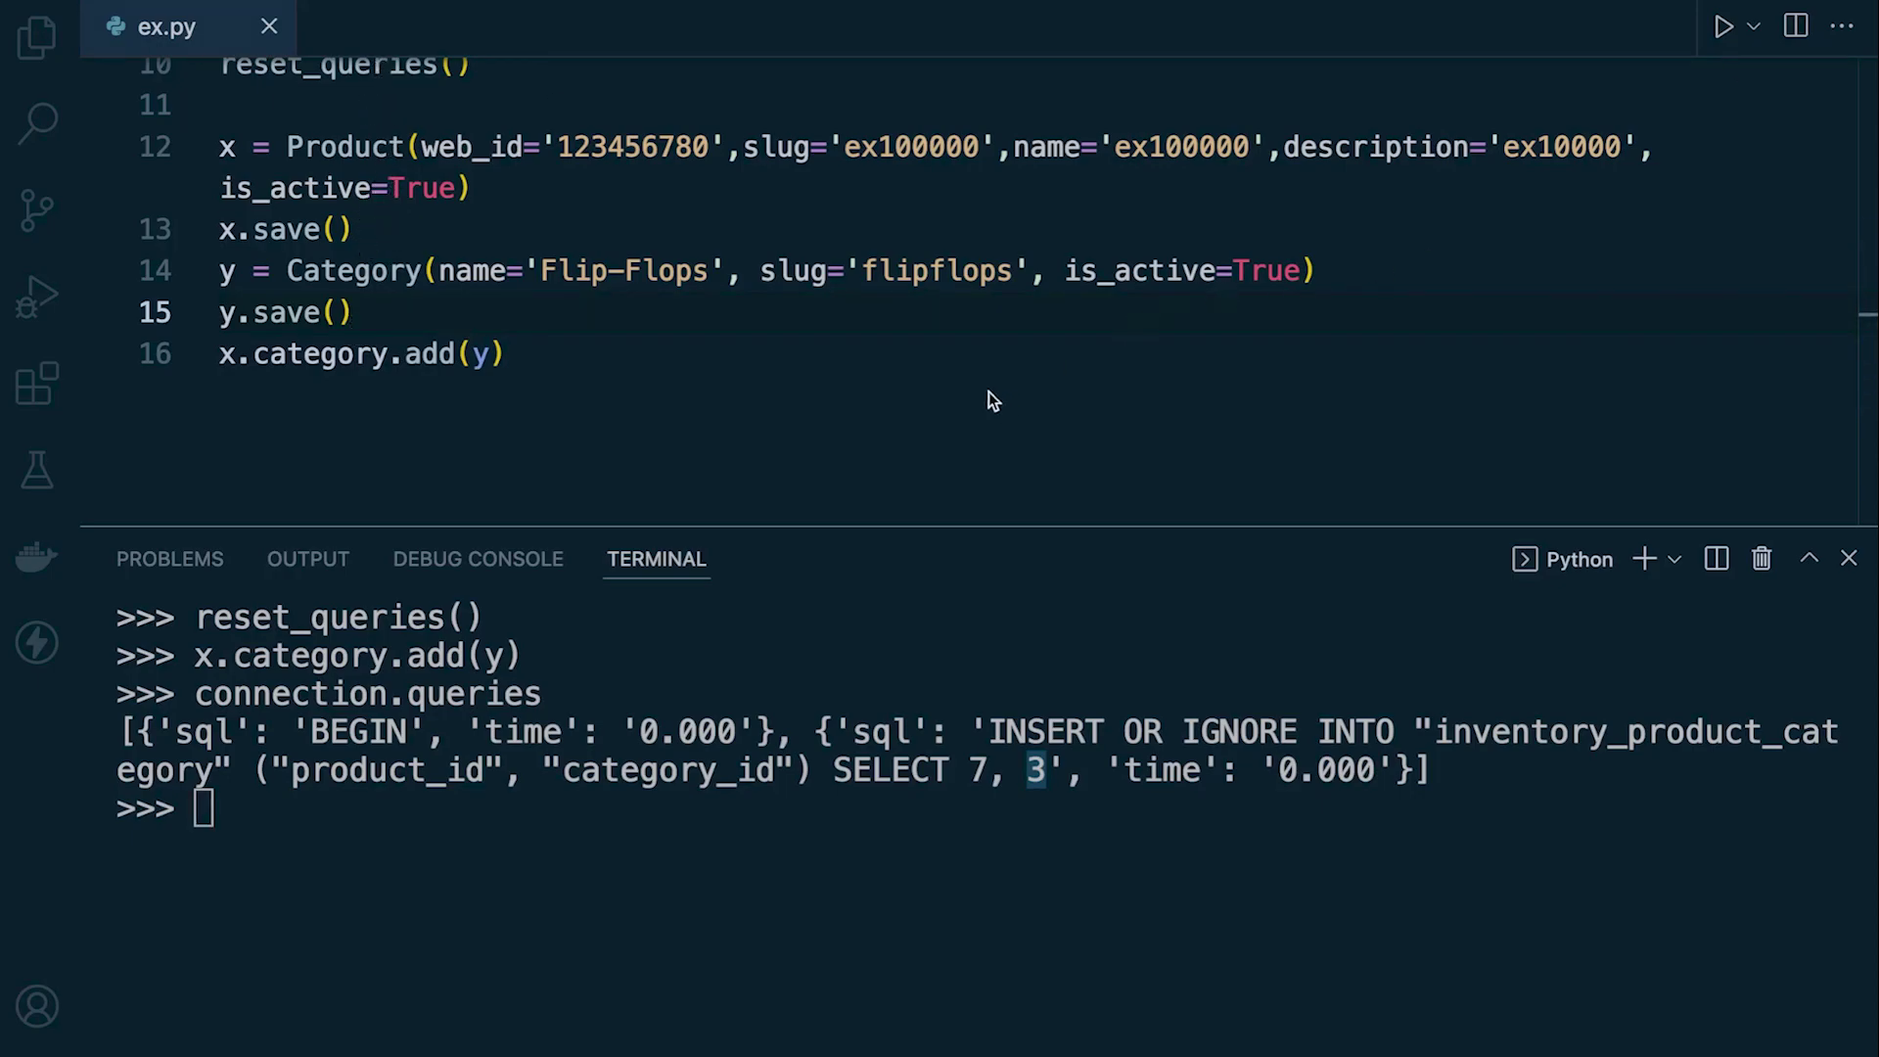
key(ctrl+Right)
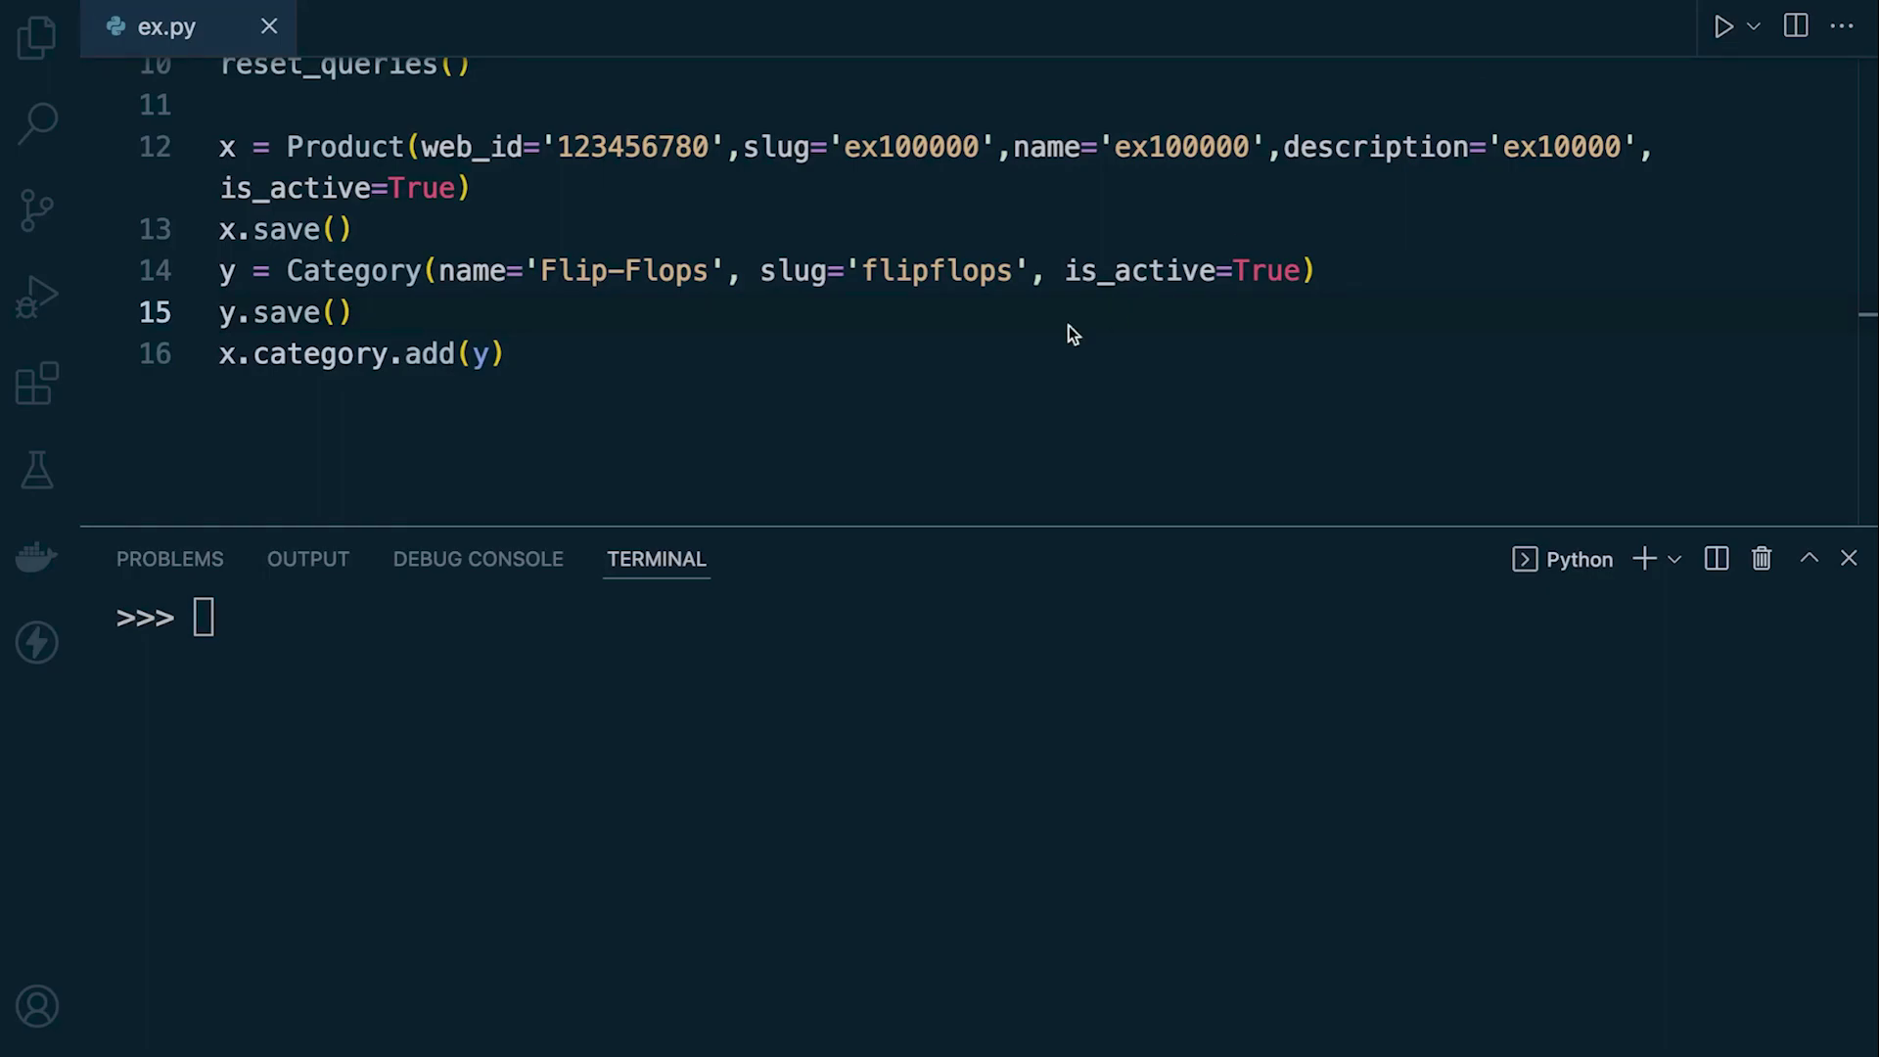
scroll(882, 352, up, 3)
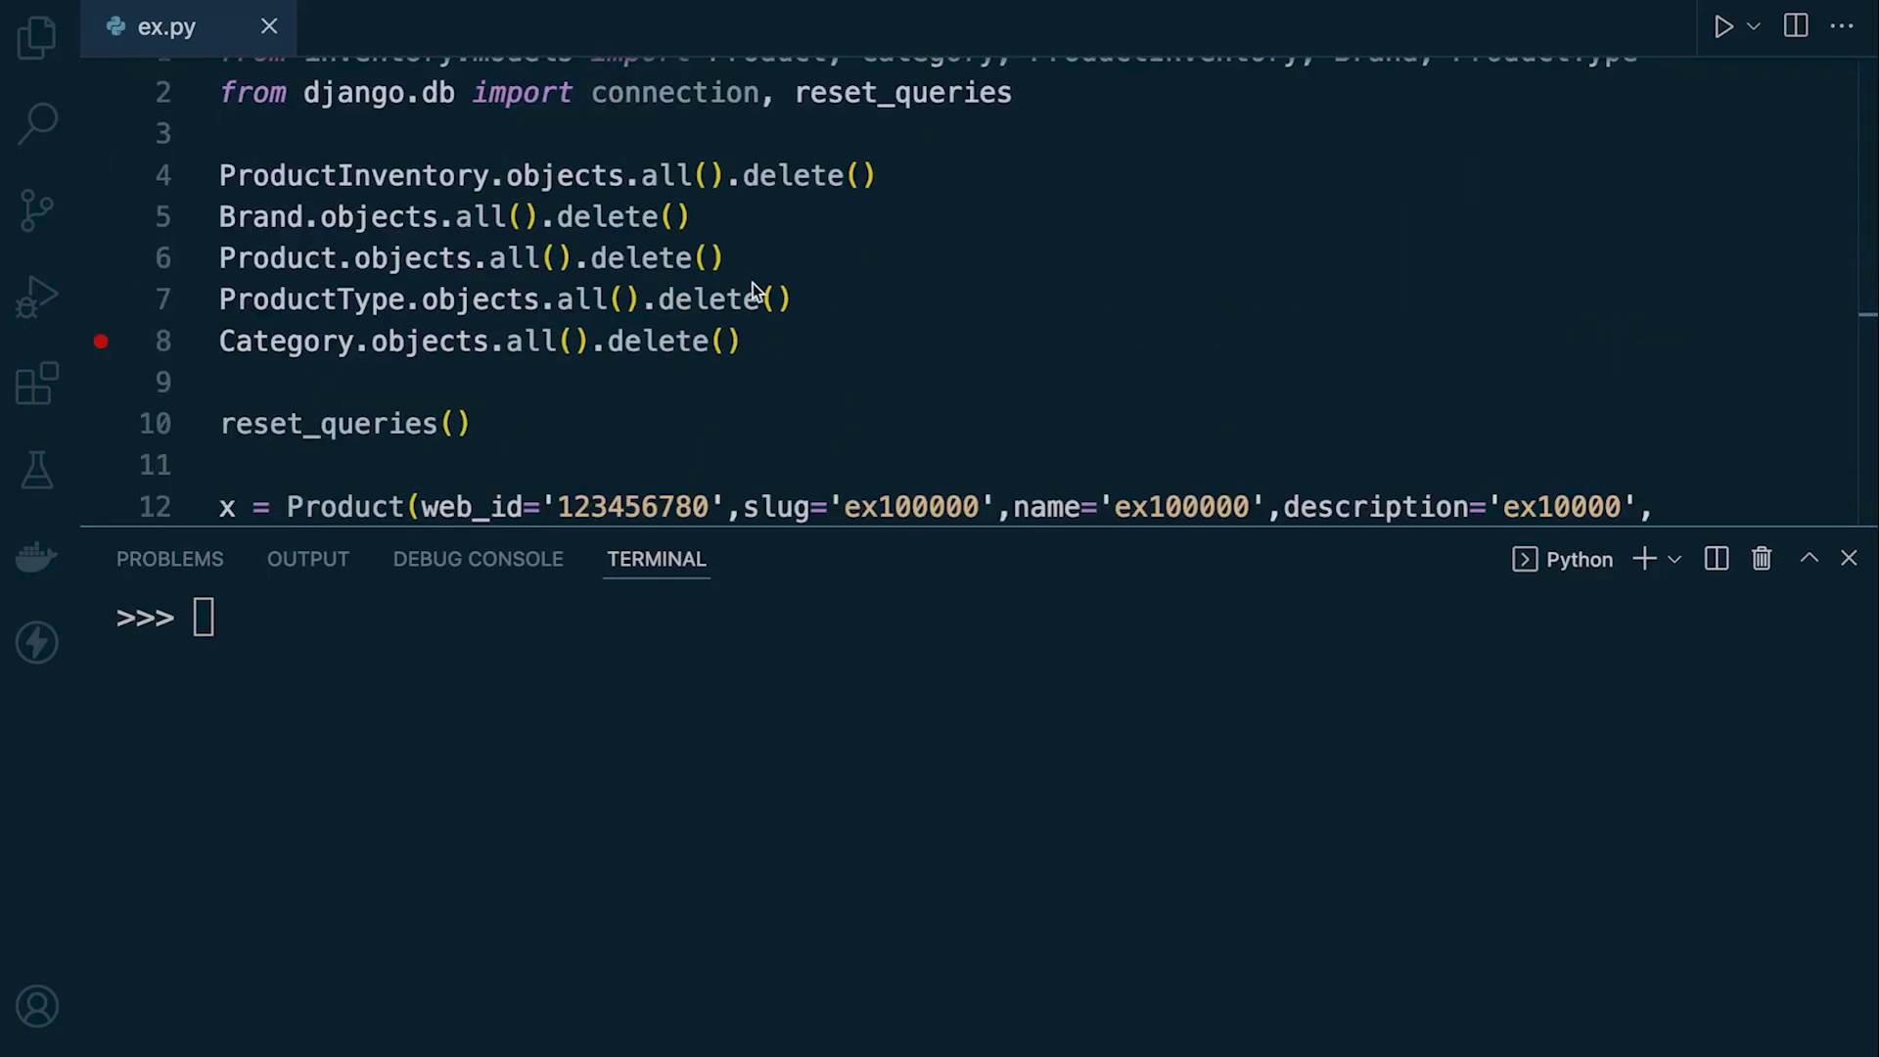
Rerun the delete() statements from lines 4–8 in the shell and clear its output.
drag(794, 332, 220, 175)
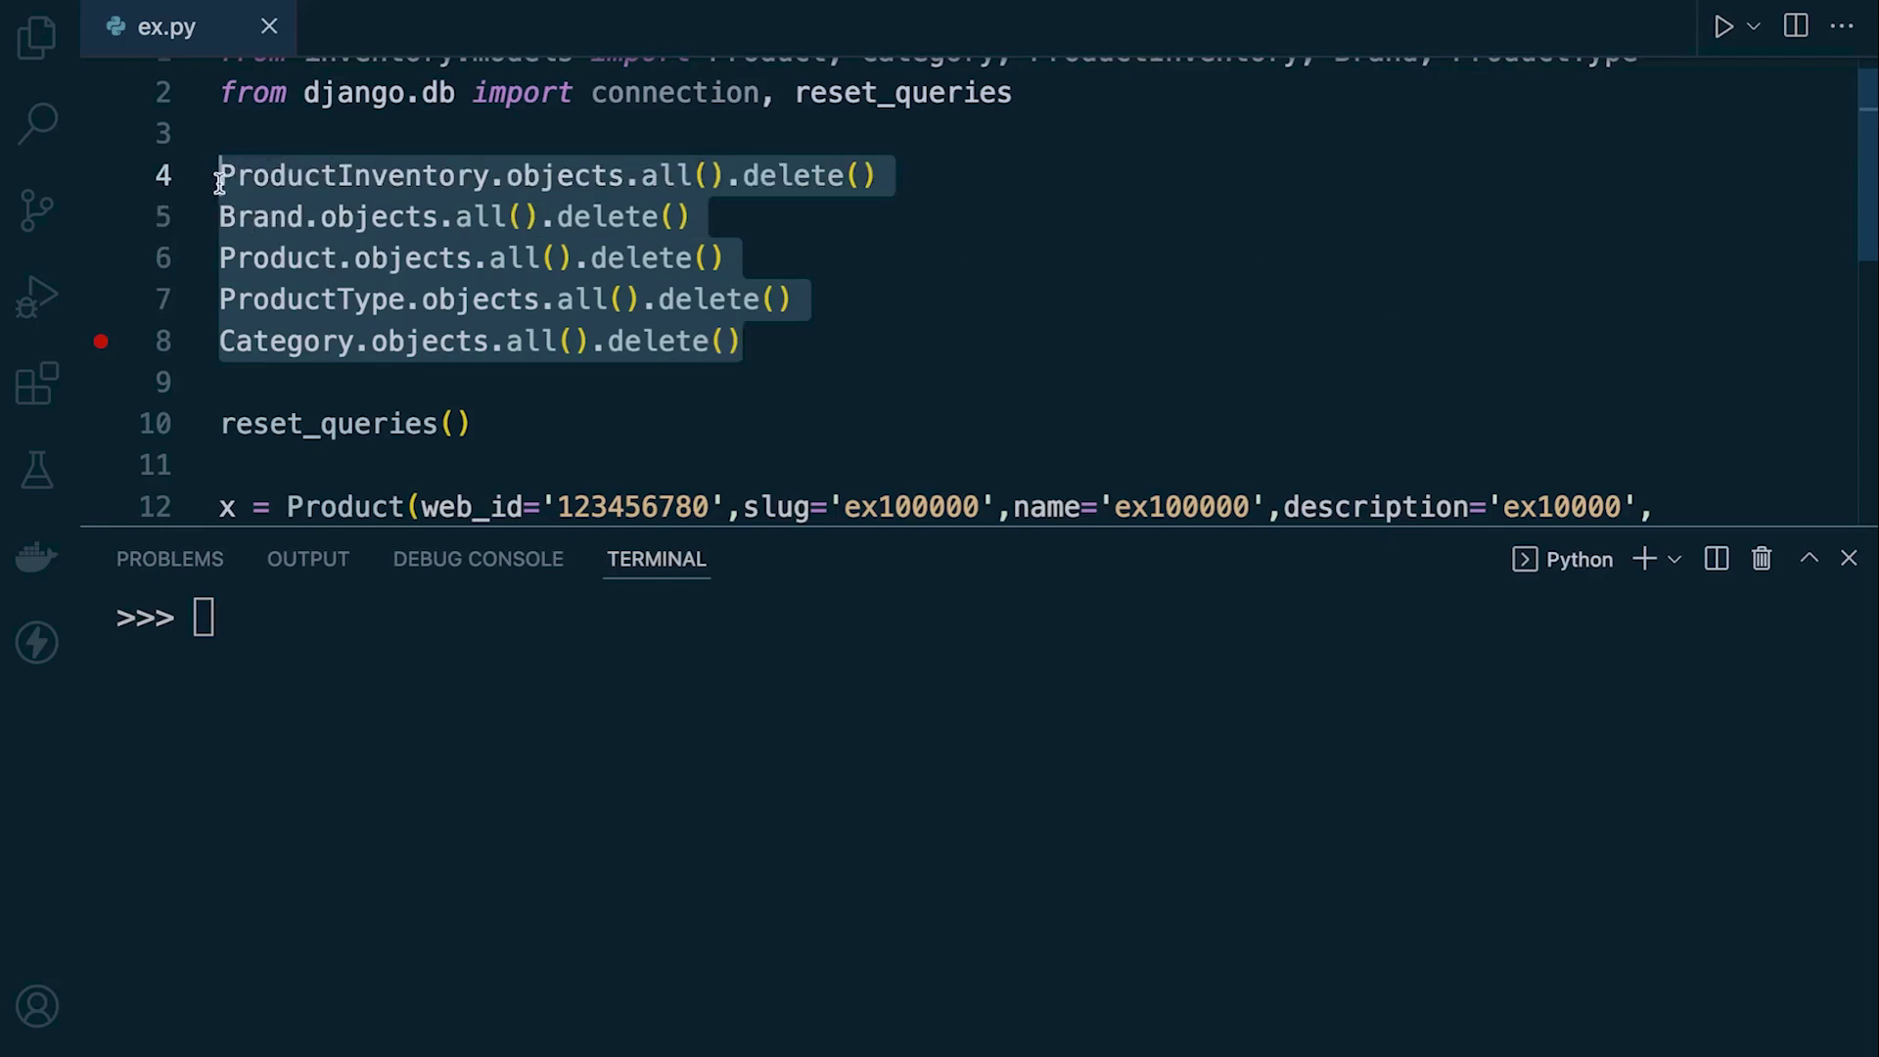
text(ProductInventory.objects.all().delete() Brand.objects.all().delete() Product.objects.all().delete() ProductType.objects.all().delete() Category.objects.all().delete())
key(Return)
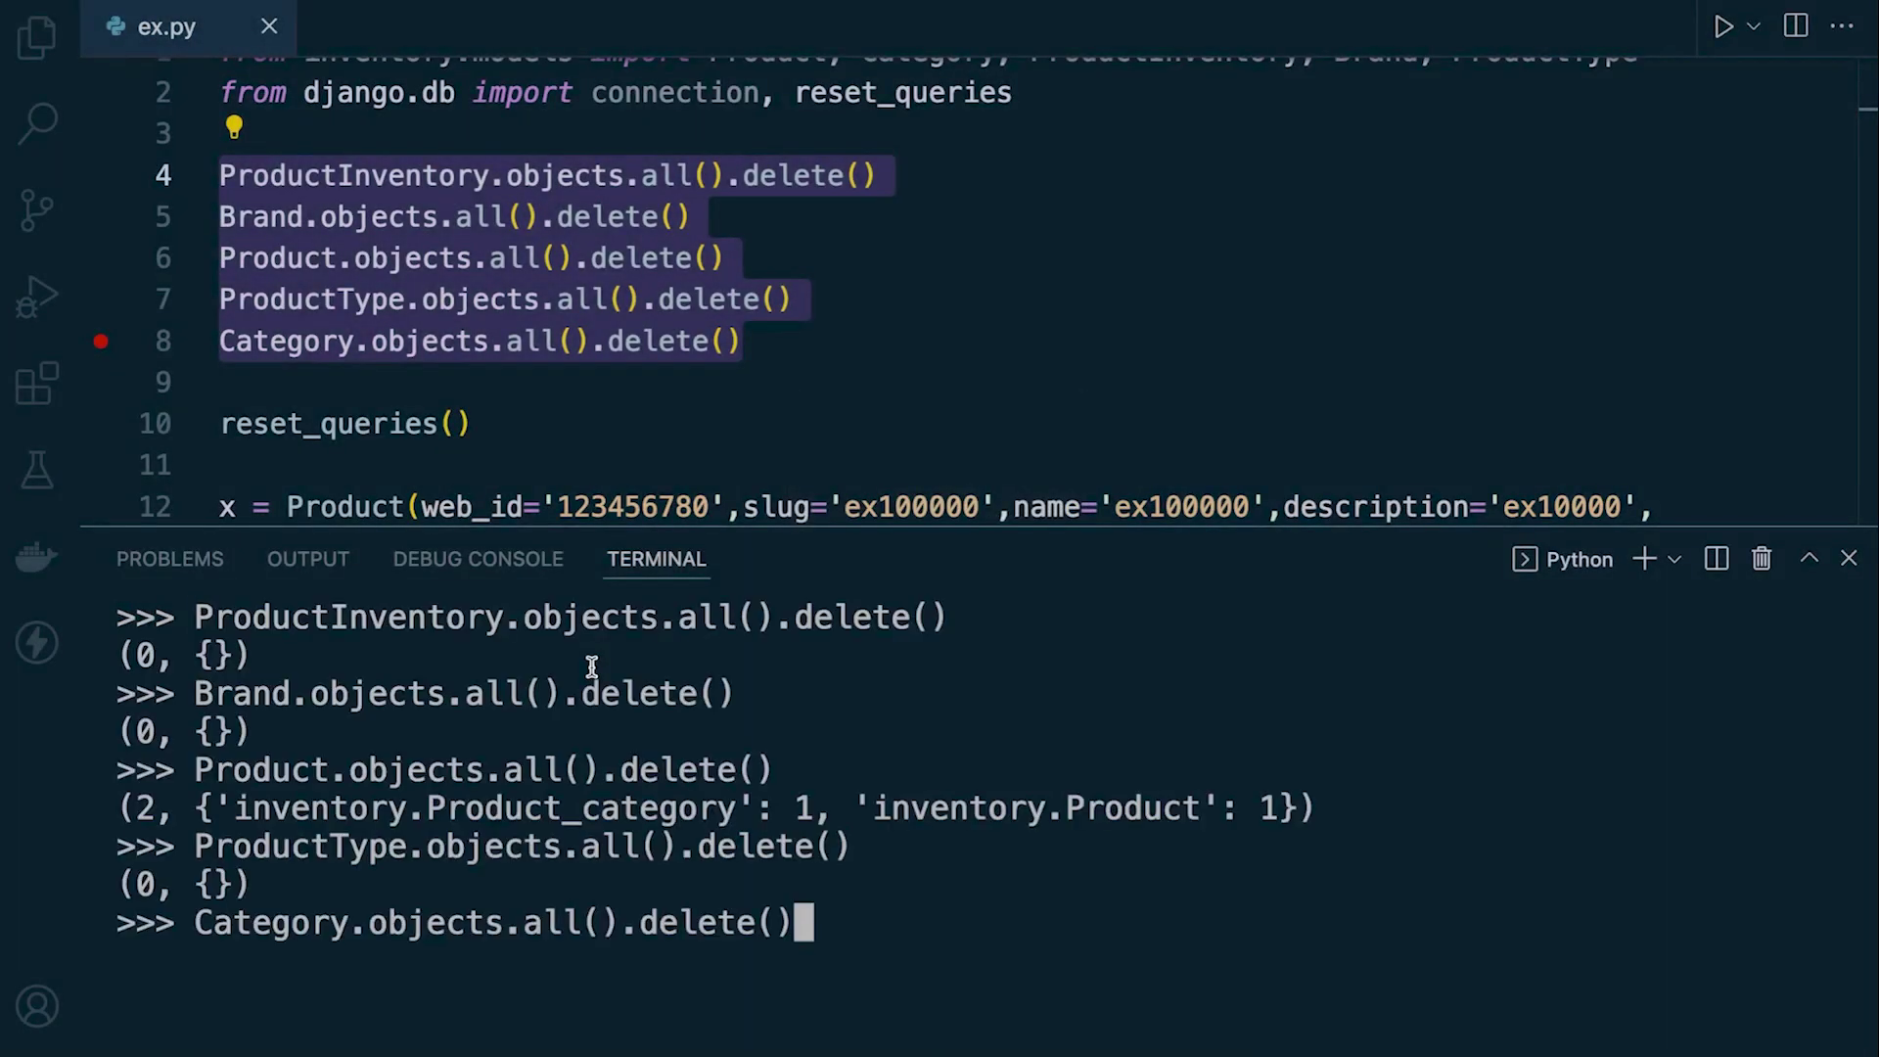
key(super+k)
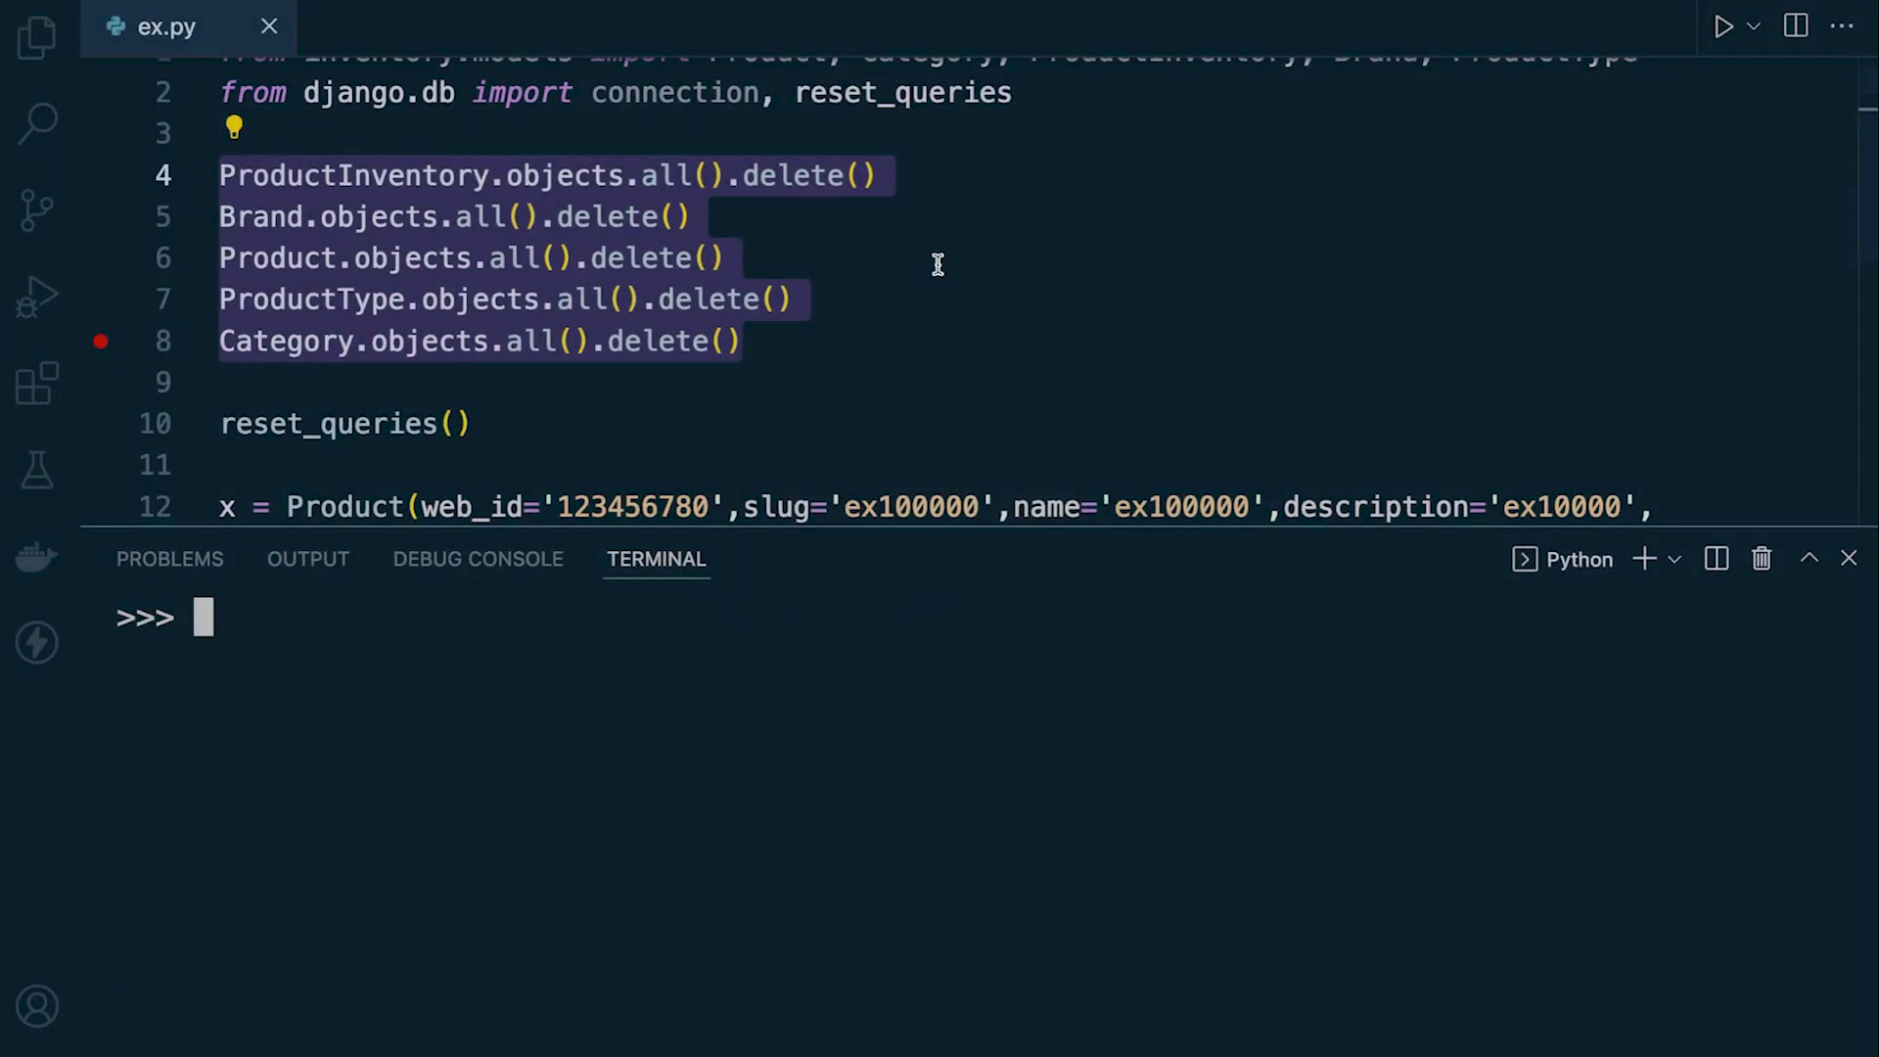
scroll(836, 293, down, 2)
scroll(830, 291, down, 3)
click(668, 173)
Paste the inventory_product INSERT and add a cursor = connection.cursor() line above it.
key(Return)
key(Return)
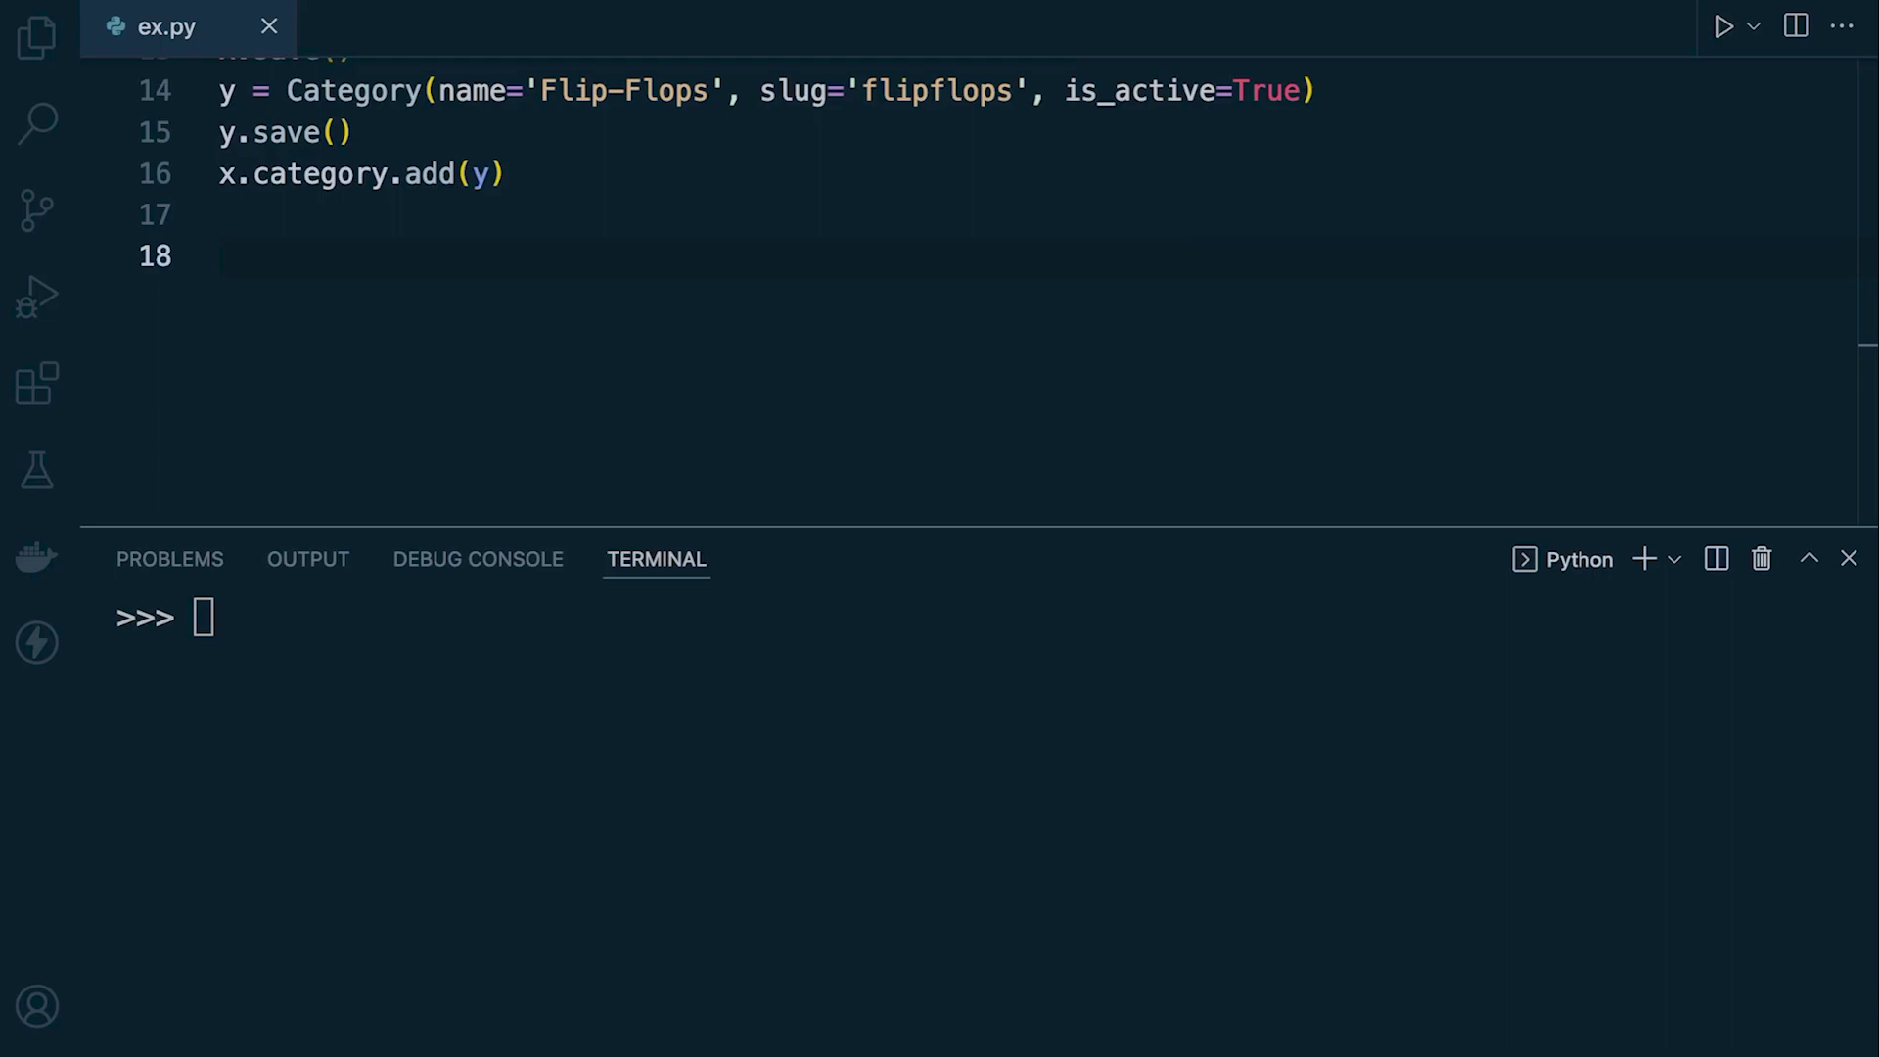
key(super+v)
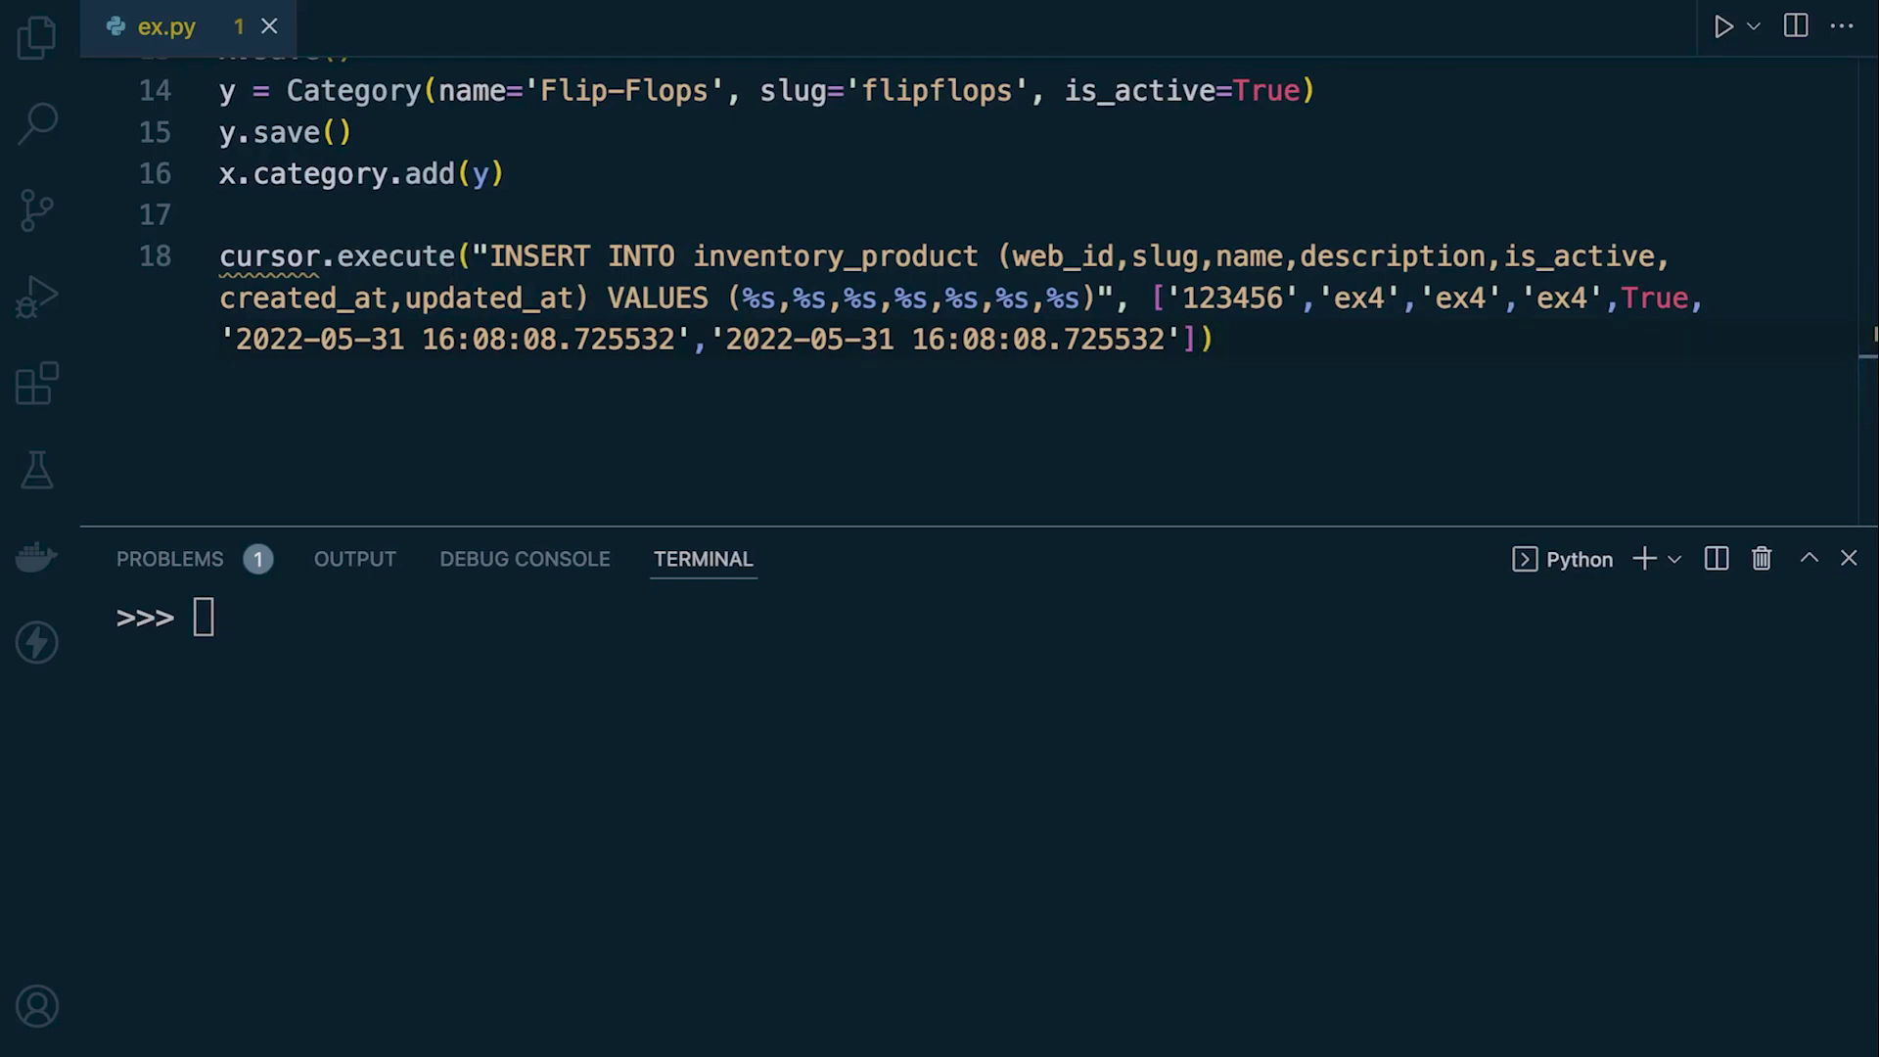
click(319, 215)
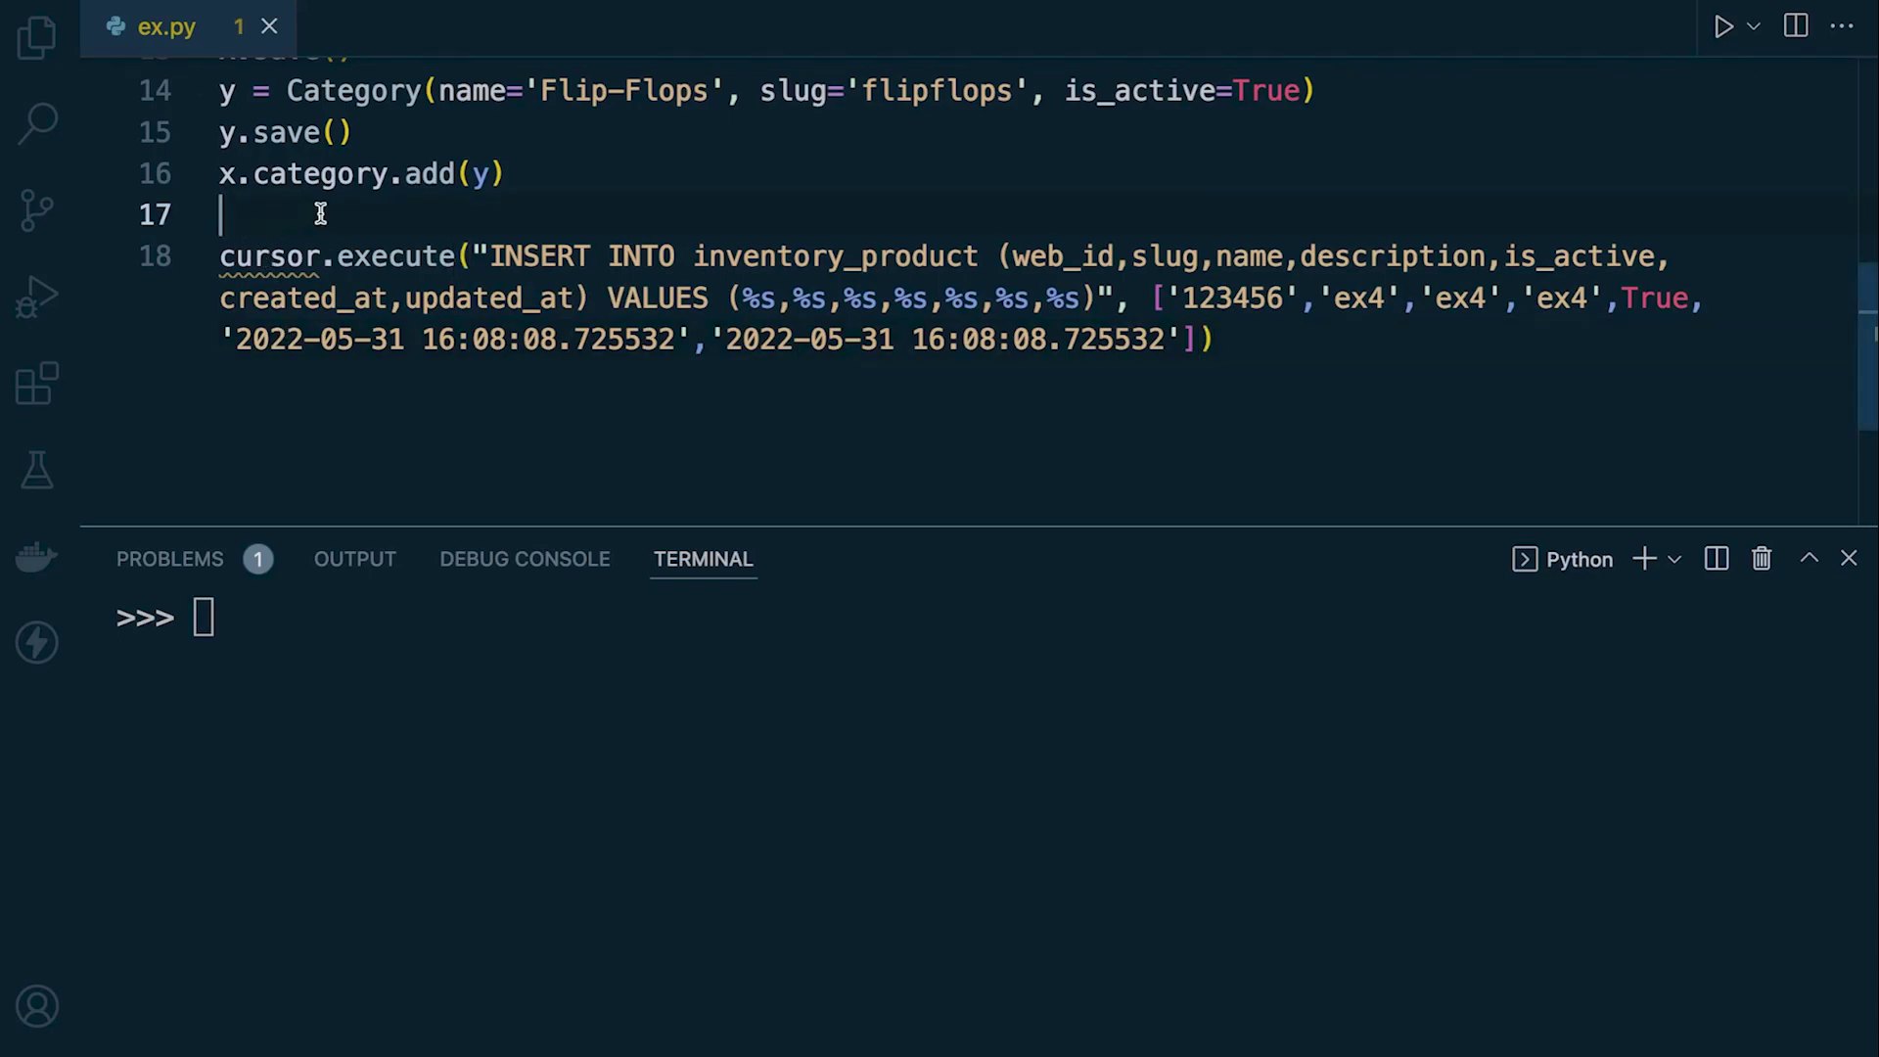
key(Return)
text(cursor = connection.cursor())
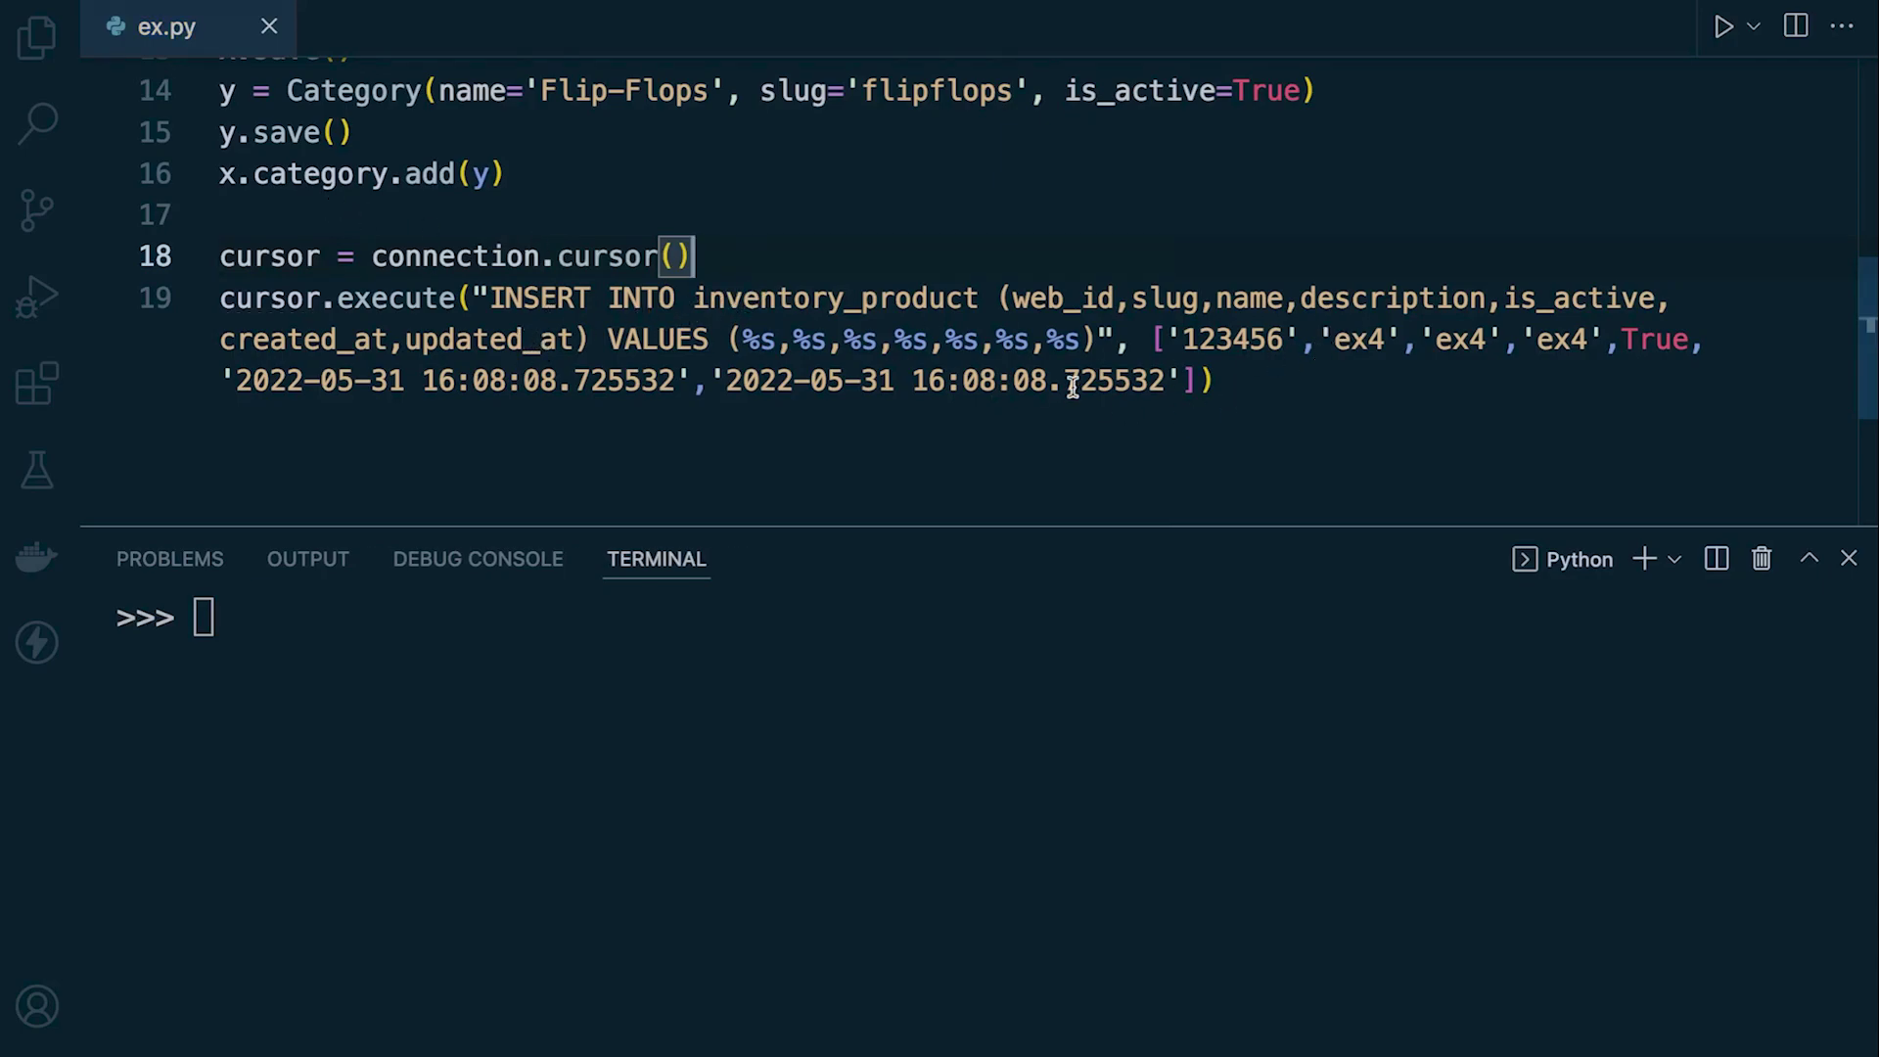
Run the cursor setup and product INSERT lines in the Python terminal.
triple_click(1219, 385)
shift+click(218, 258)
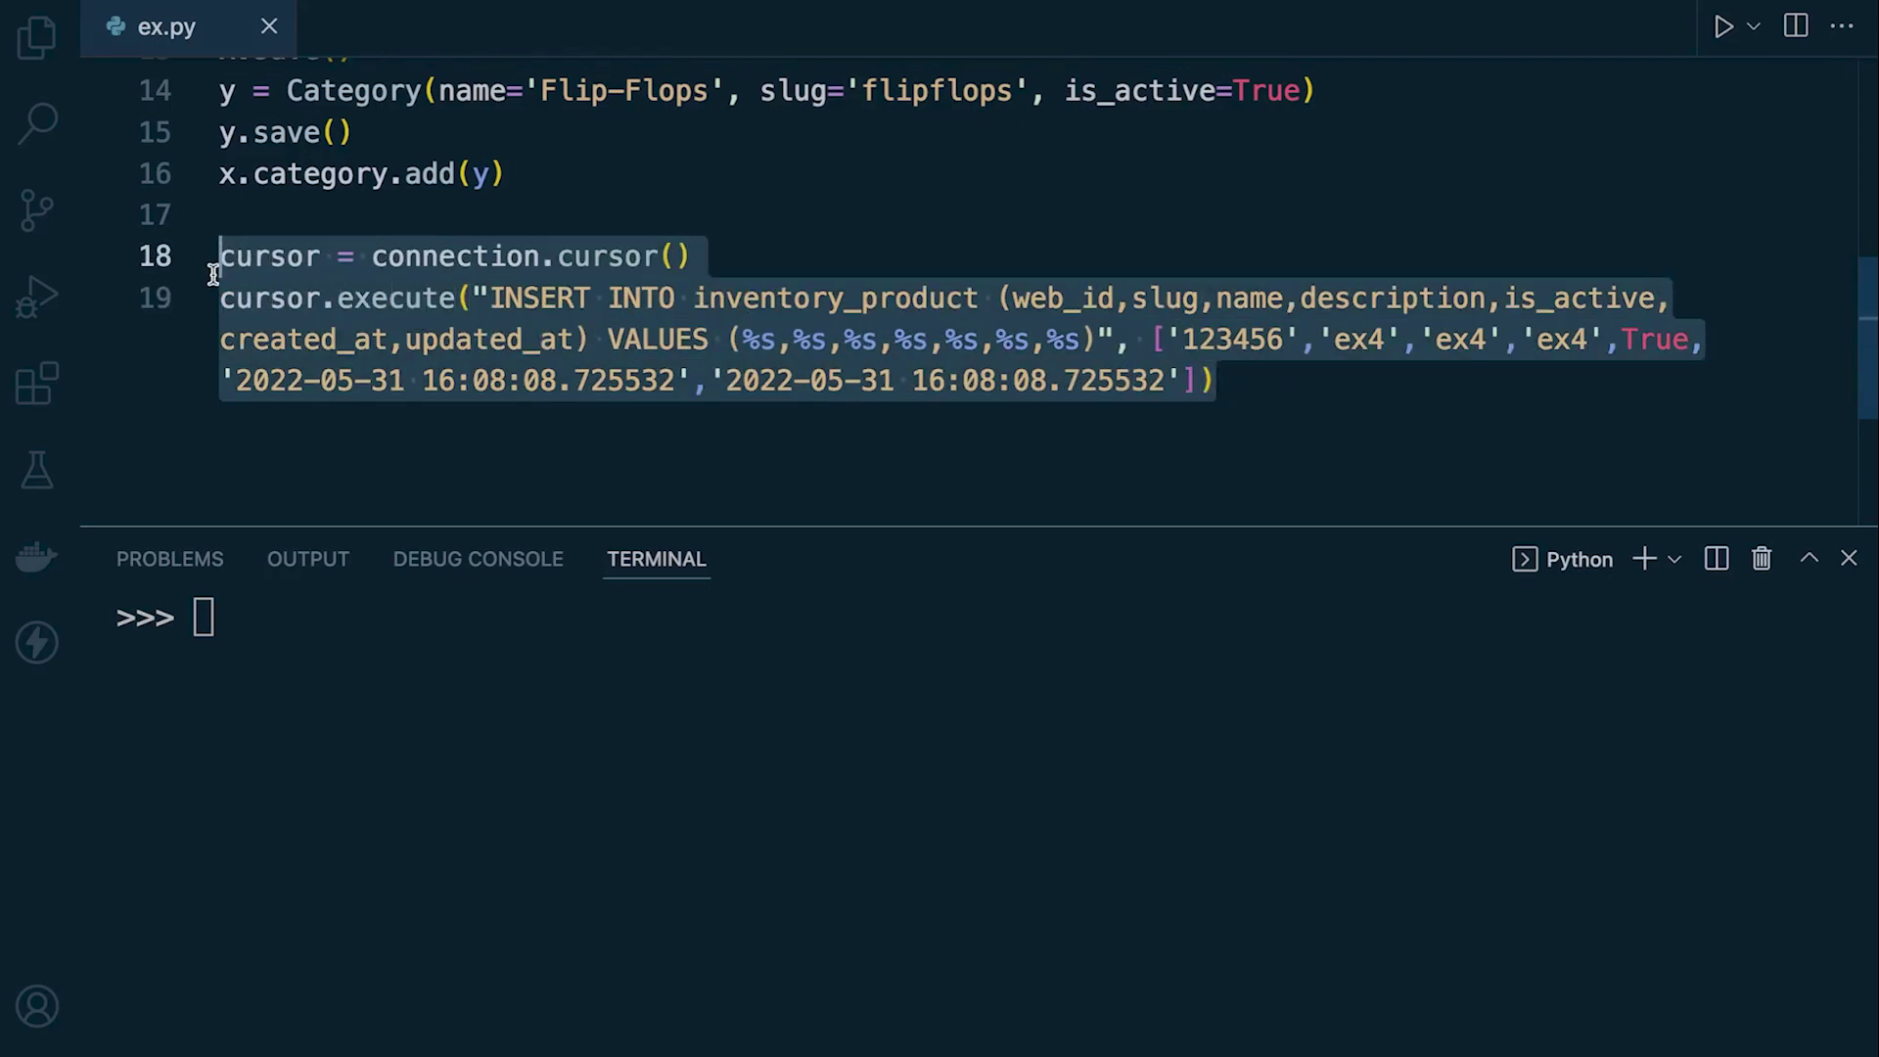
key(super+c)
click(365, 627)
key(super+v)
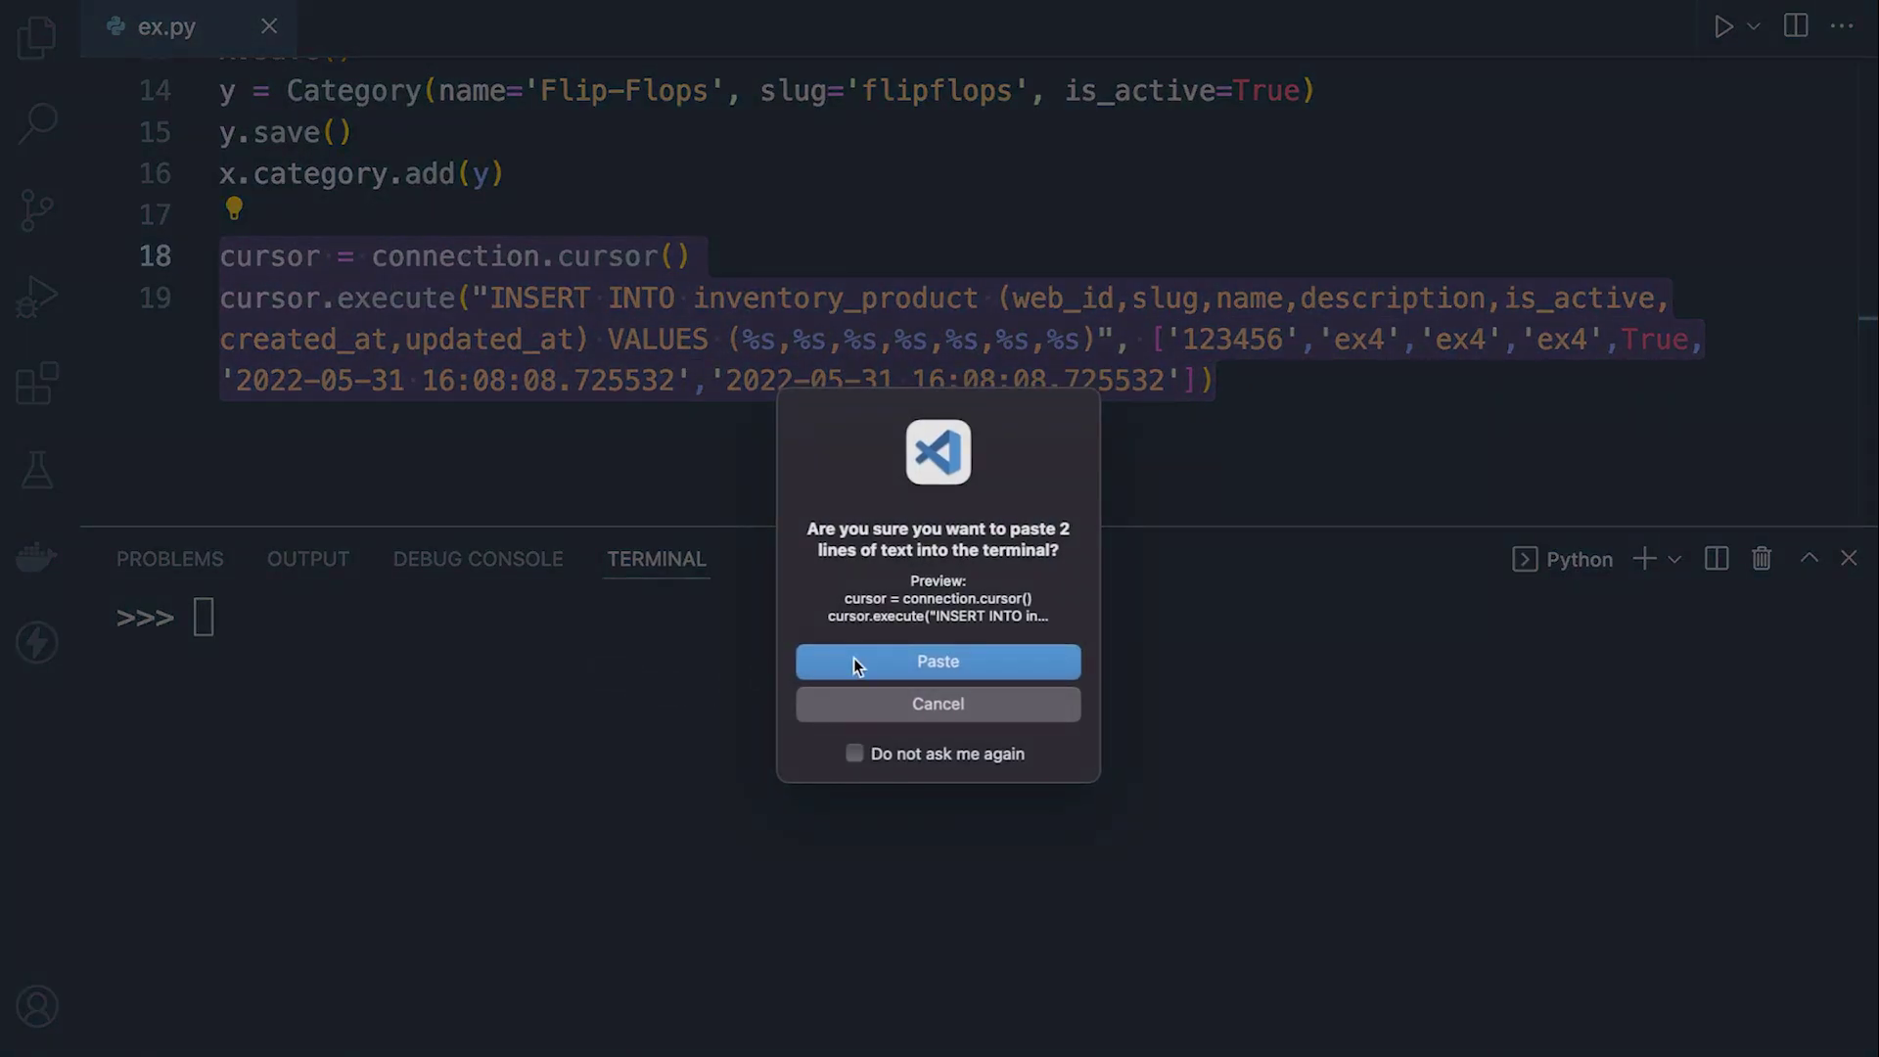
click(856, 664)
key(Return)
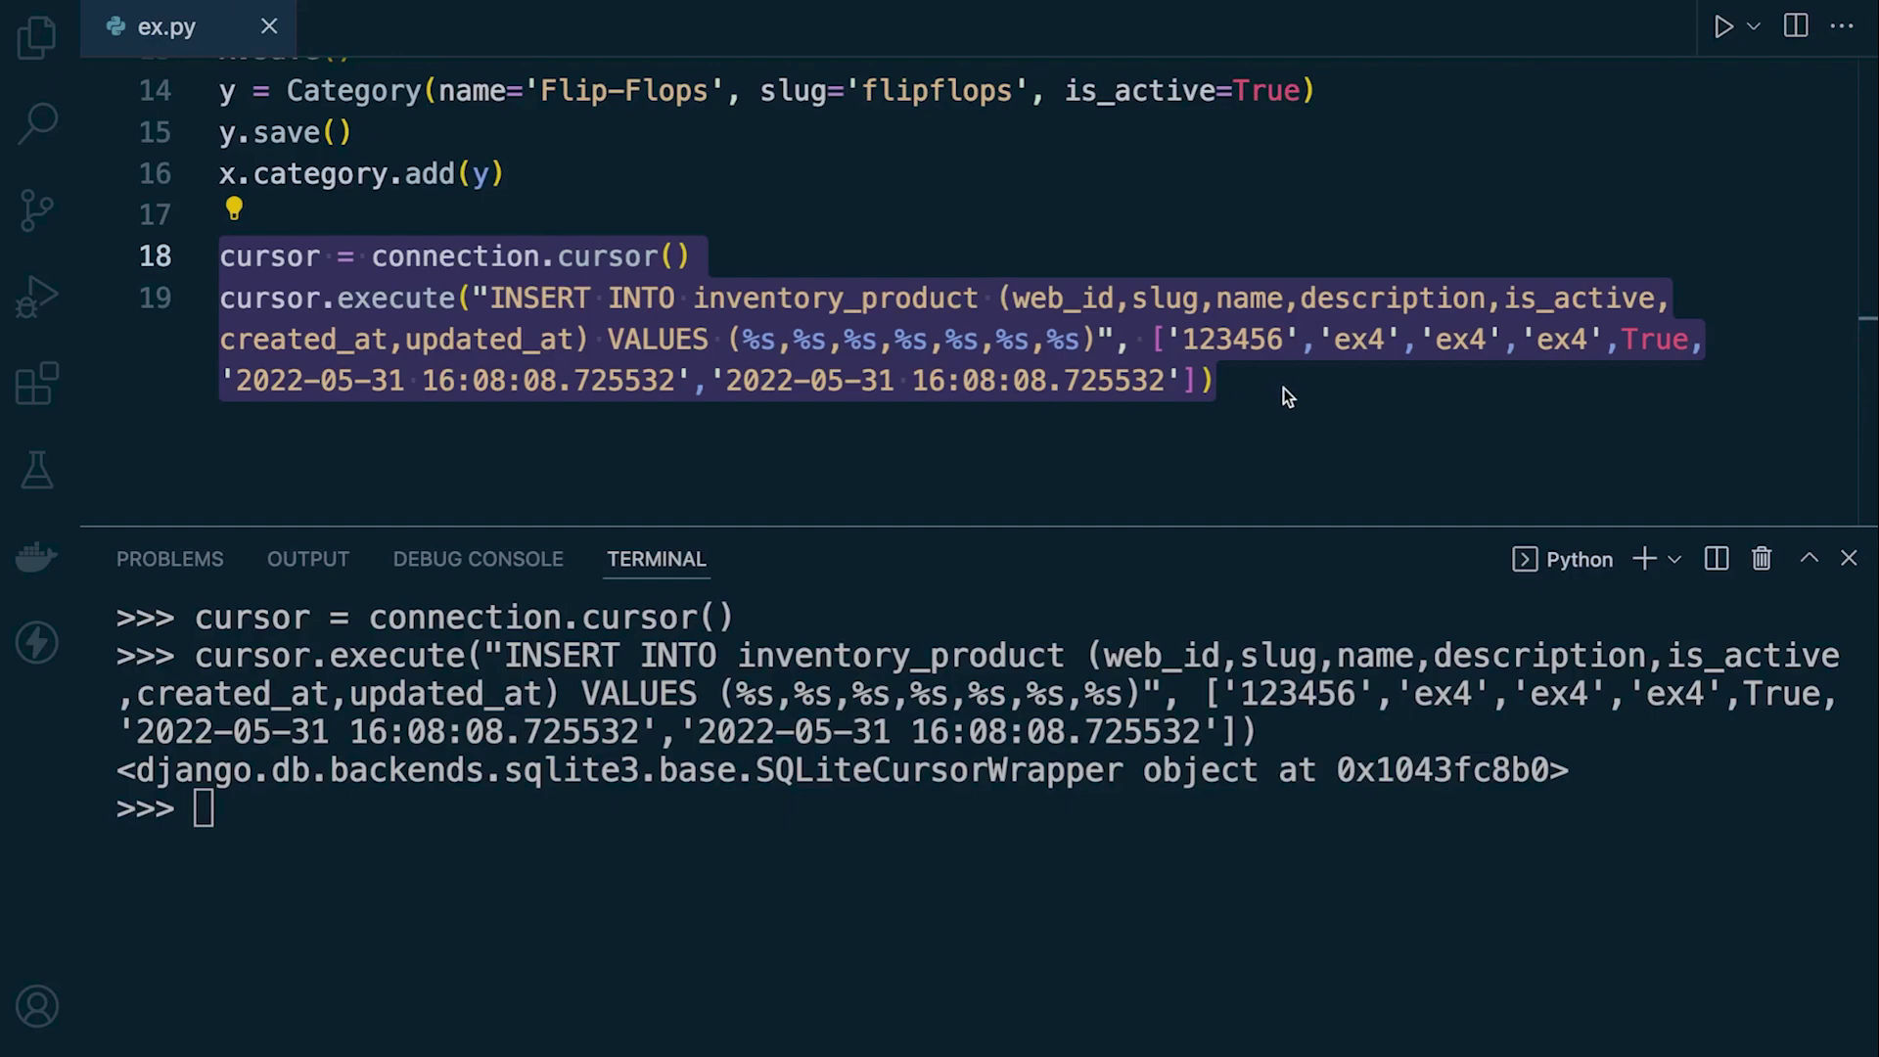
click(1218, 382)
Paste the Flip-Flops inventory_category INSERT on line 21 and review its lft–level tree columns.
key(Return)
key(Return)
key(ctrl+v)
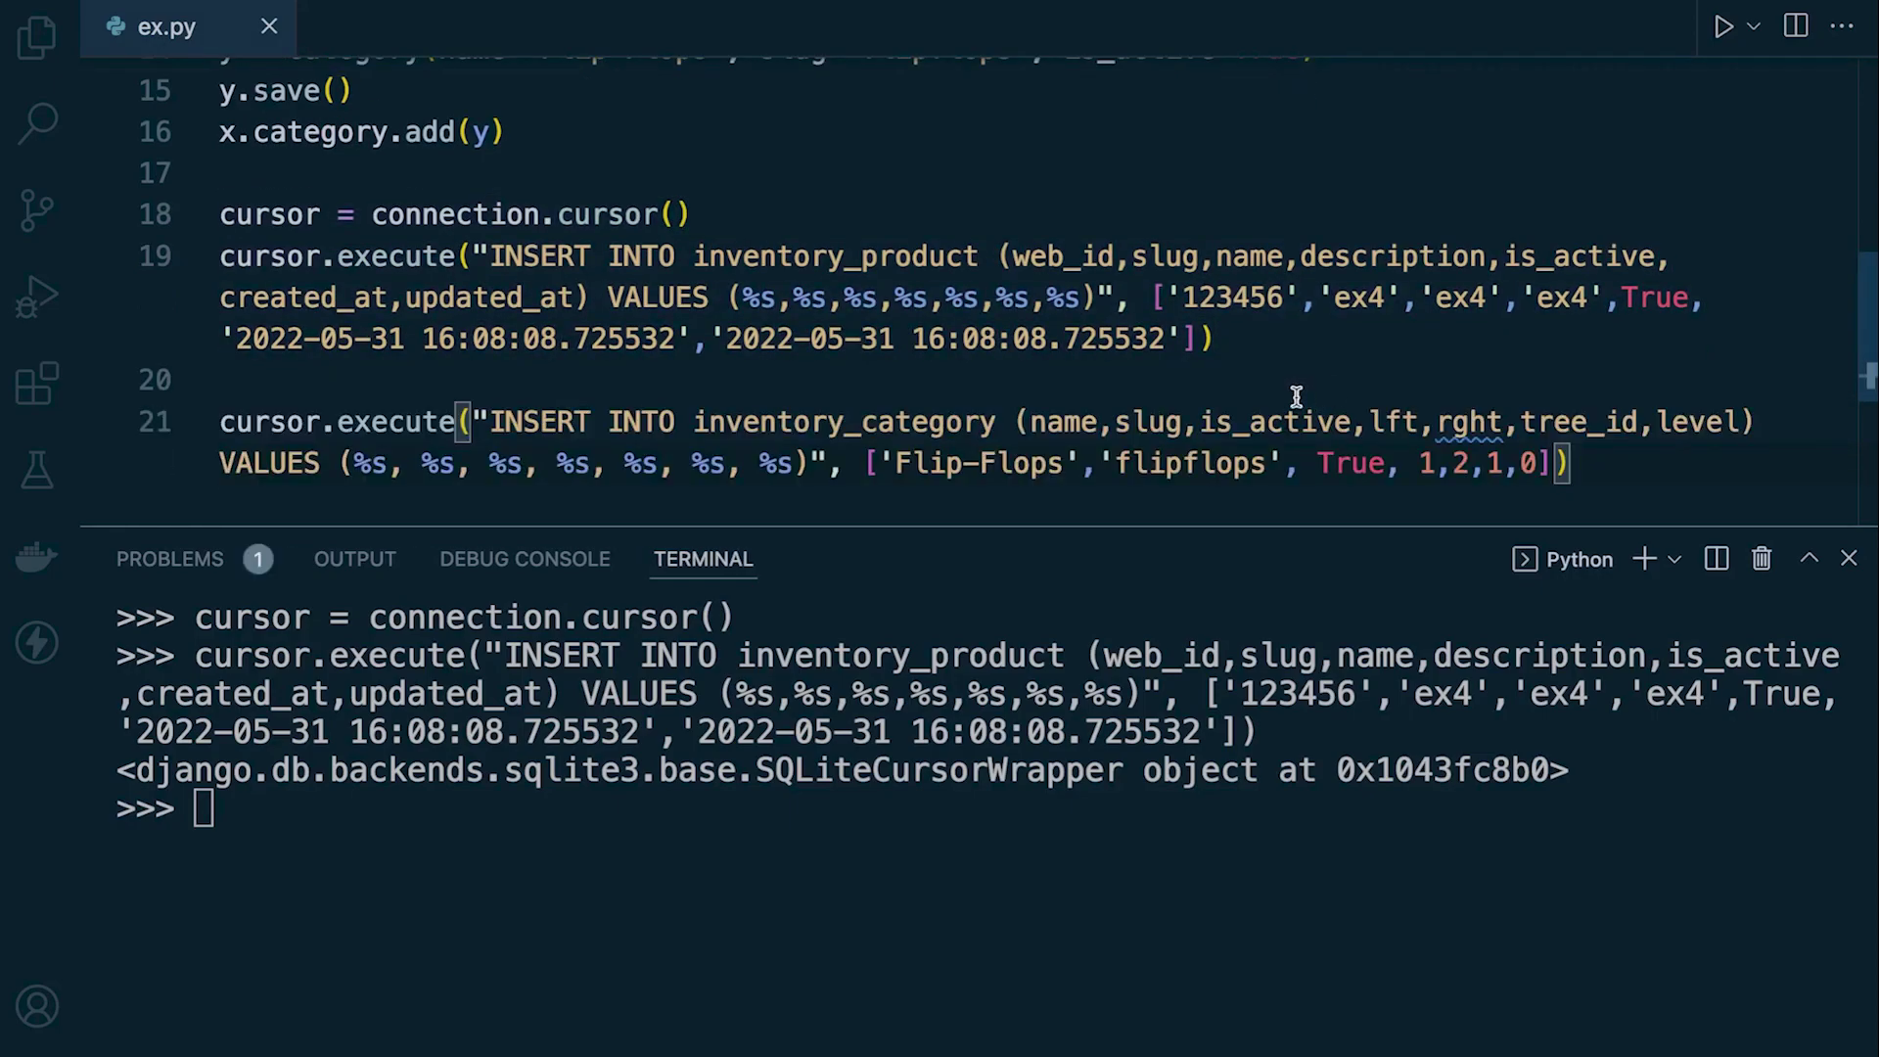
scroll(1175, 383, down, 2)
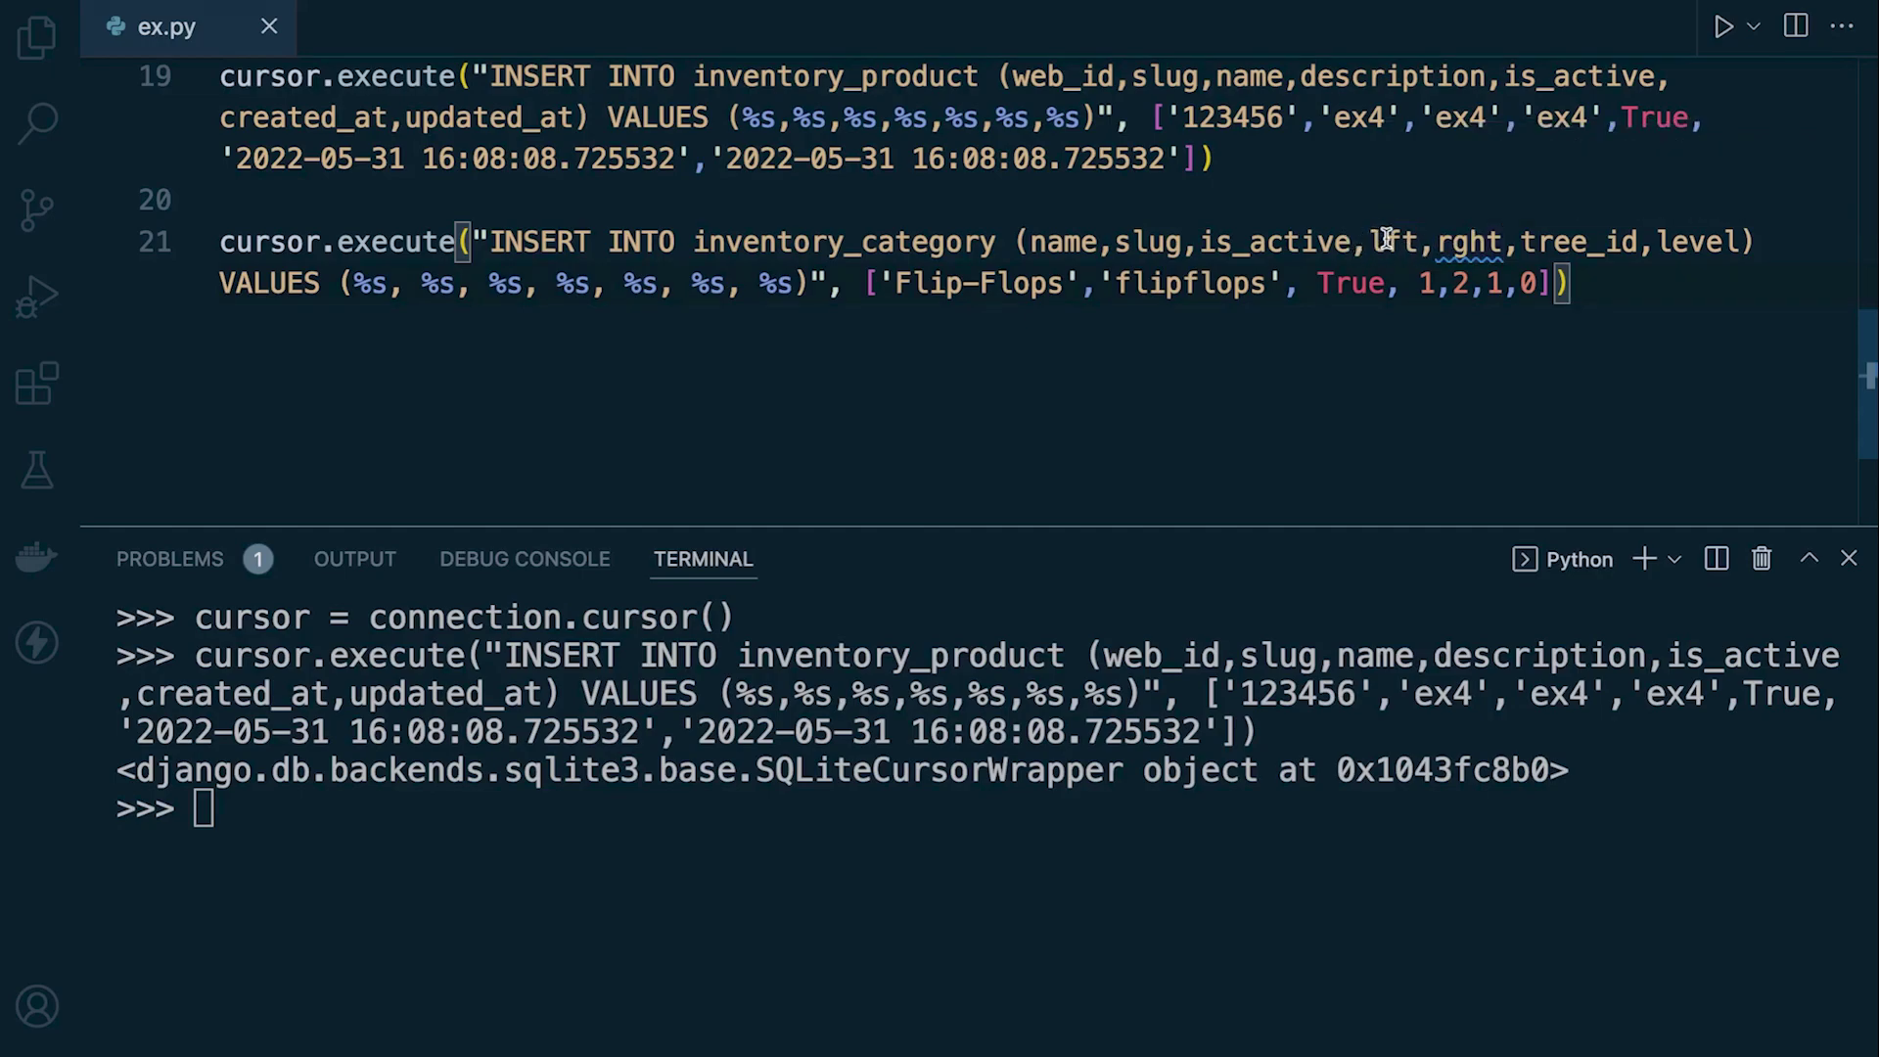
drag(1371, 239, 1734, 241)
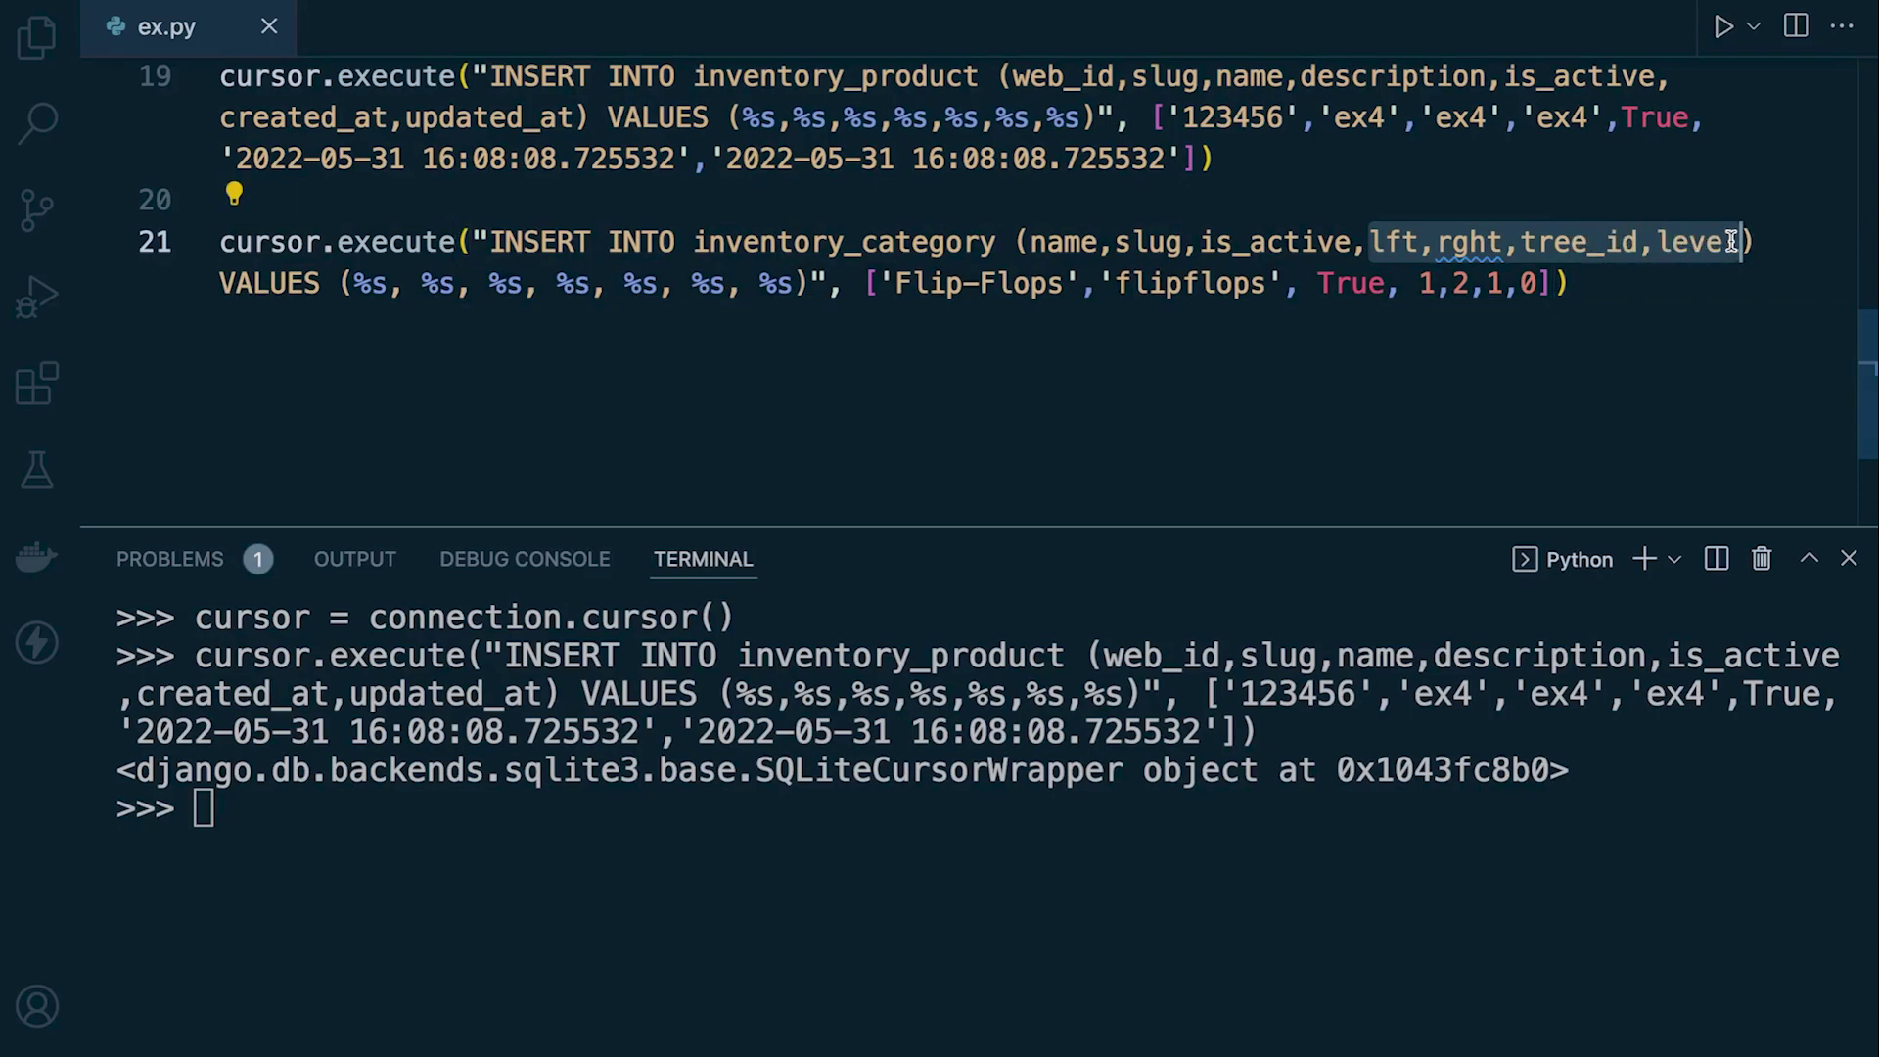
drag(1734, 241, 1747, 242)
click(1689, 285)
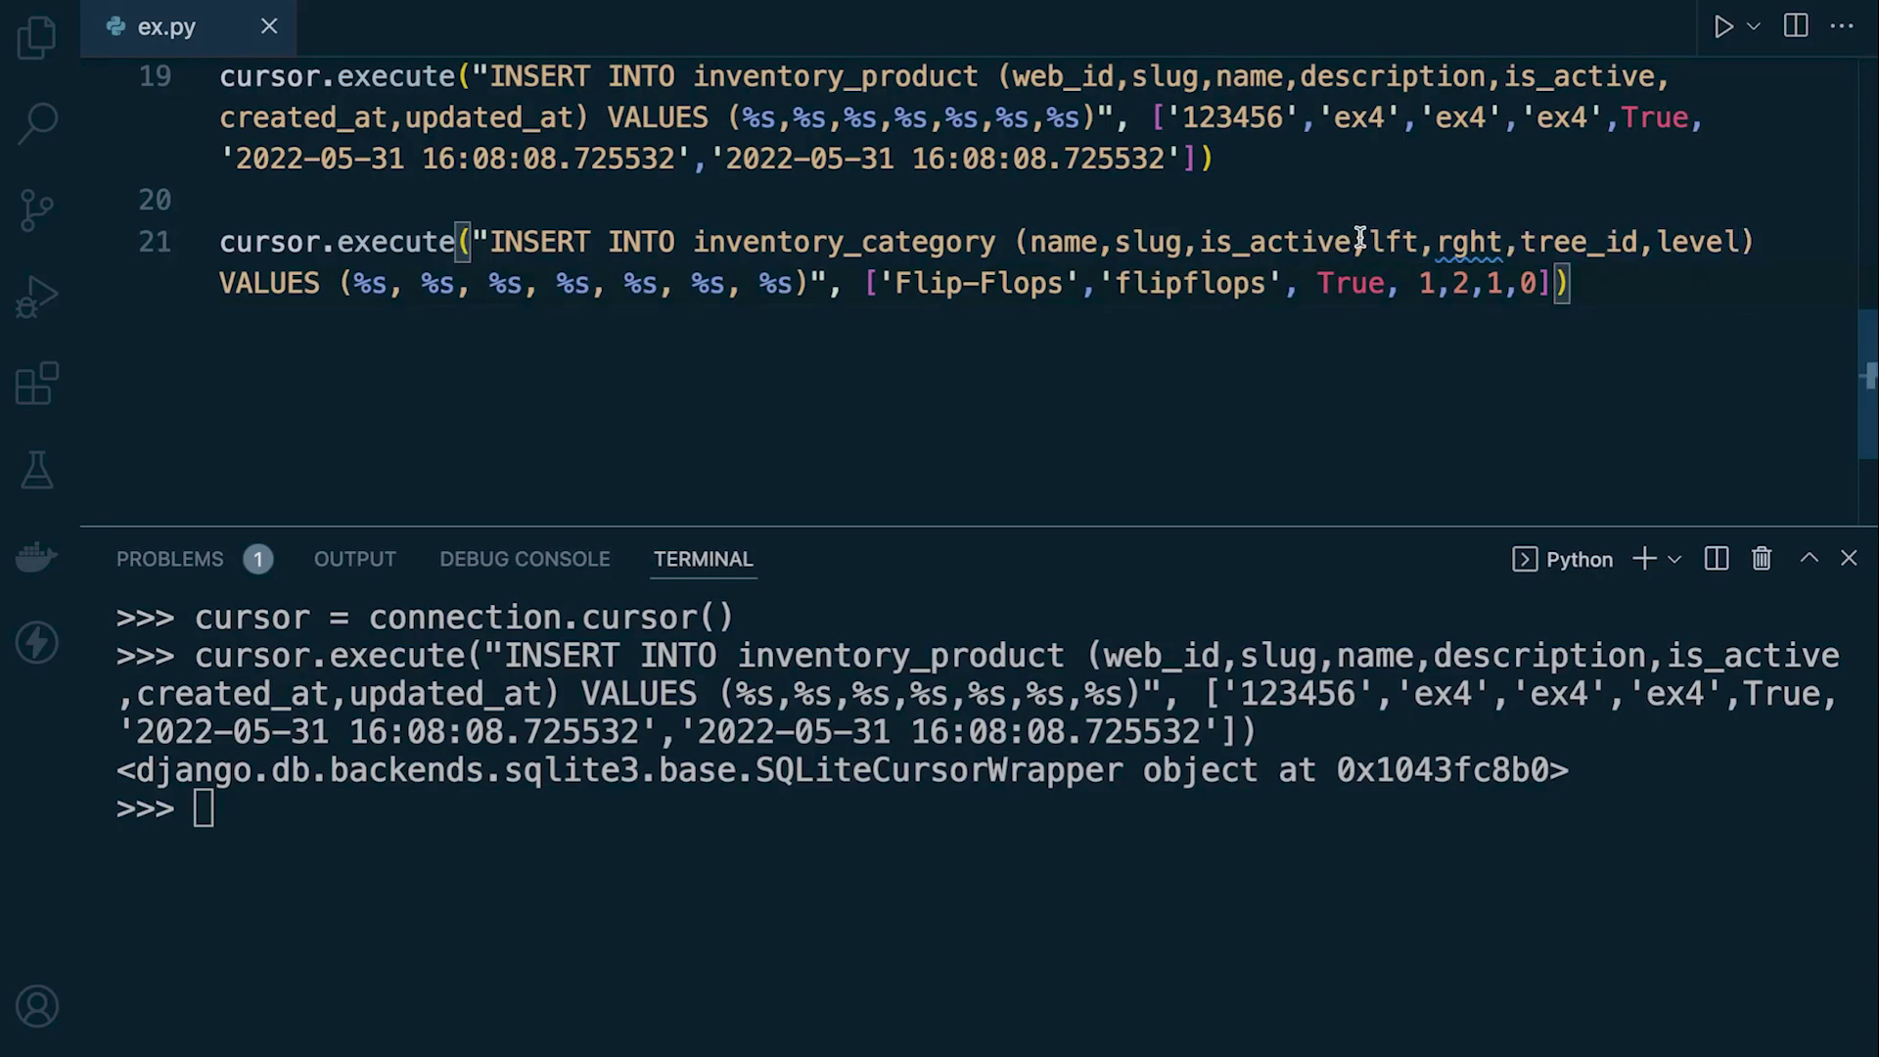
Select line 21's category insert and run it in the Python terminal.
drag(1373, 240, 1734, 240)
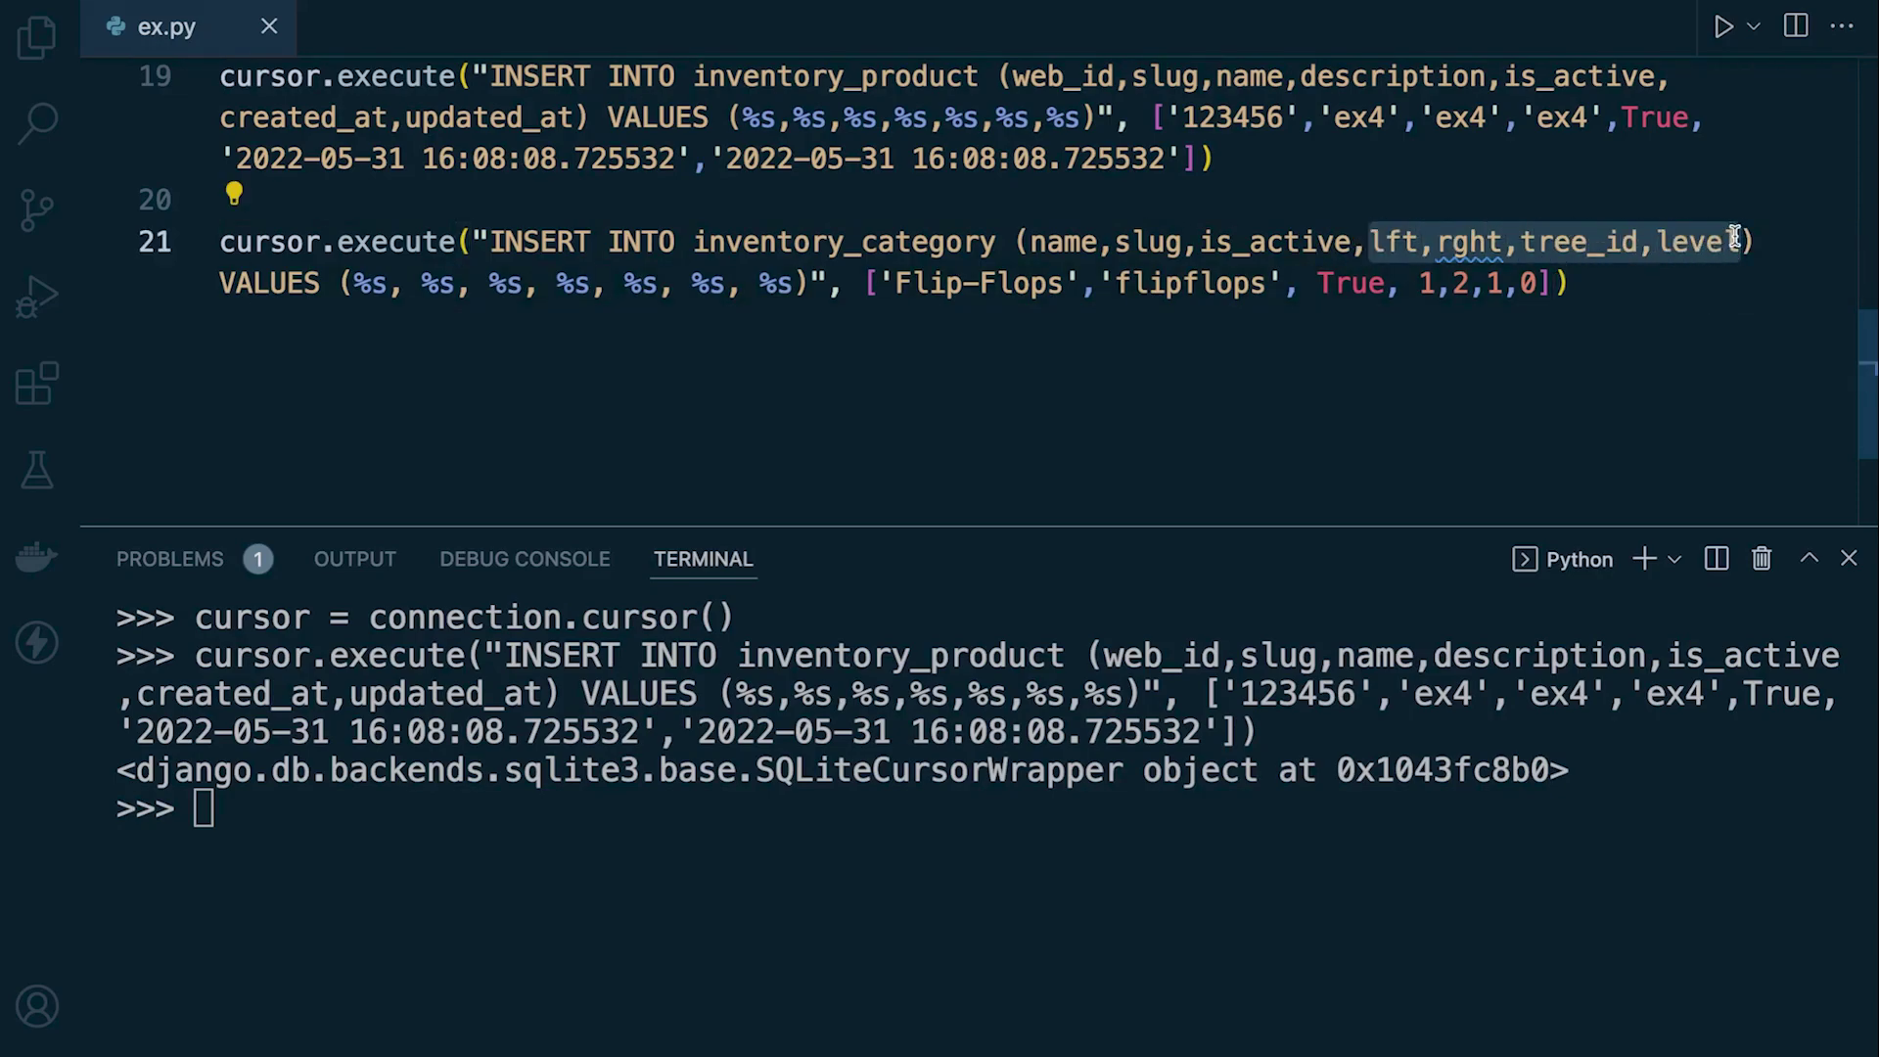
mouse_move(1837, 293)
mouse_down()
mouse_move(356, 285)
mouse_move(207, 242)
mouse_up()
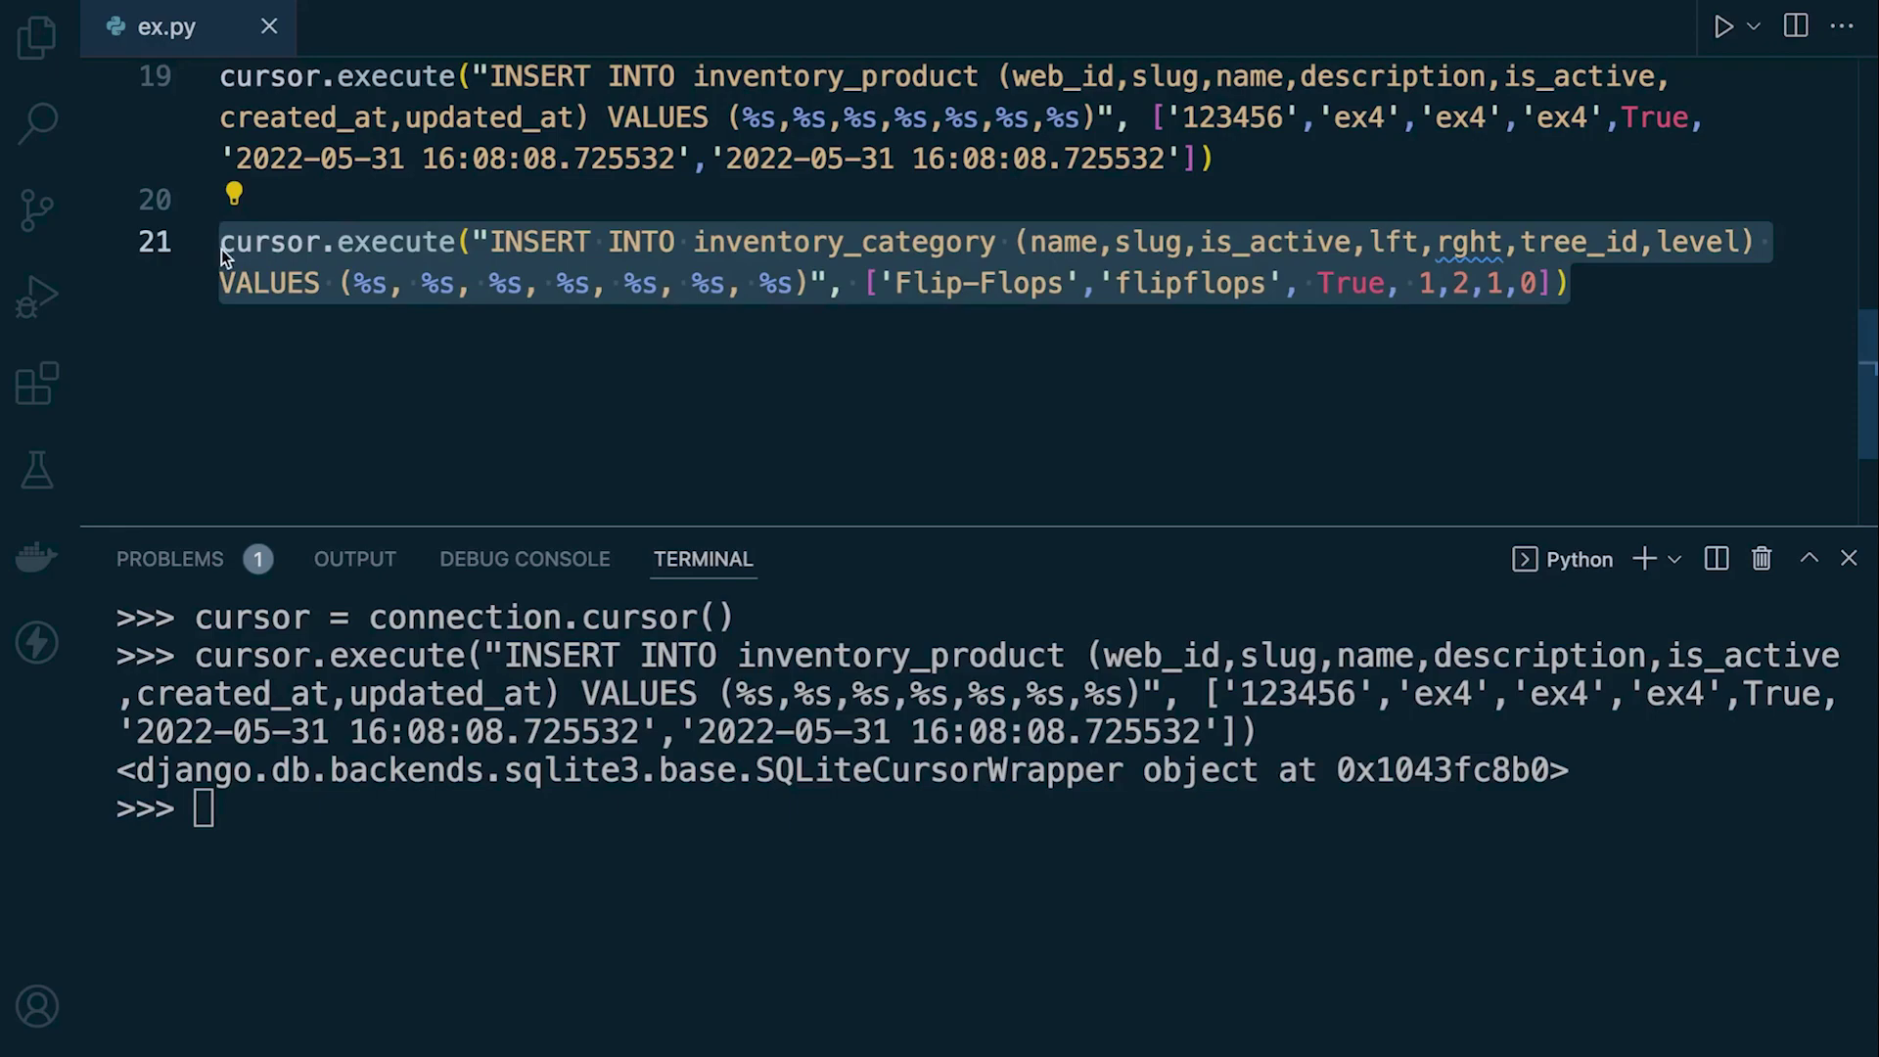
click(432, 853)
text(cursor.execute("INSERT INTO inventory_category (name,slug,is_active,lft,rght,tree_id,level) VALUES (%s, %s, %s, %s, %s, %s, %s)", ['Flip-Flops','flipflops', True, 1,2,1,0]))
key(Return)
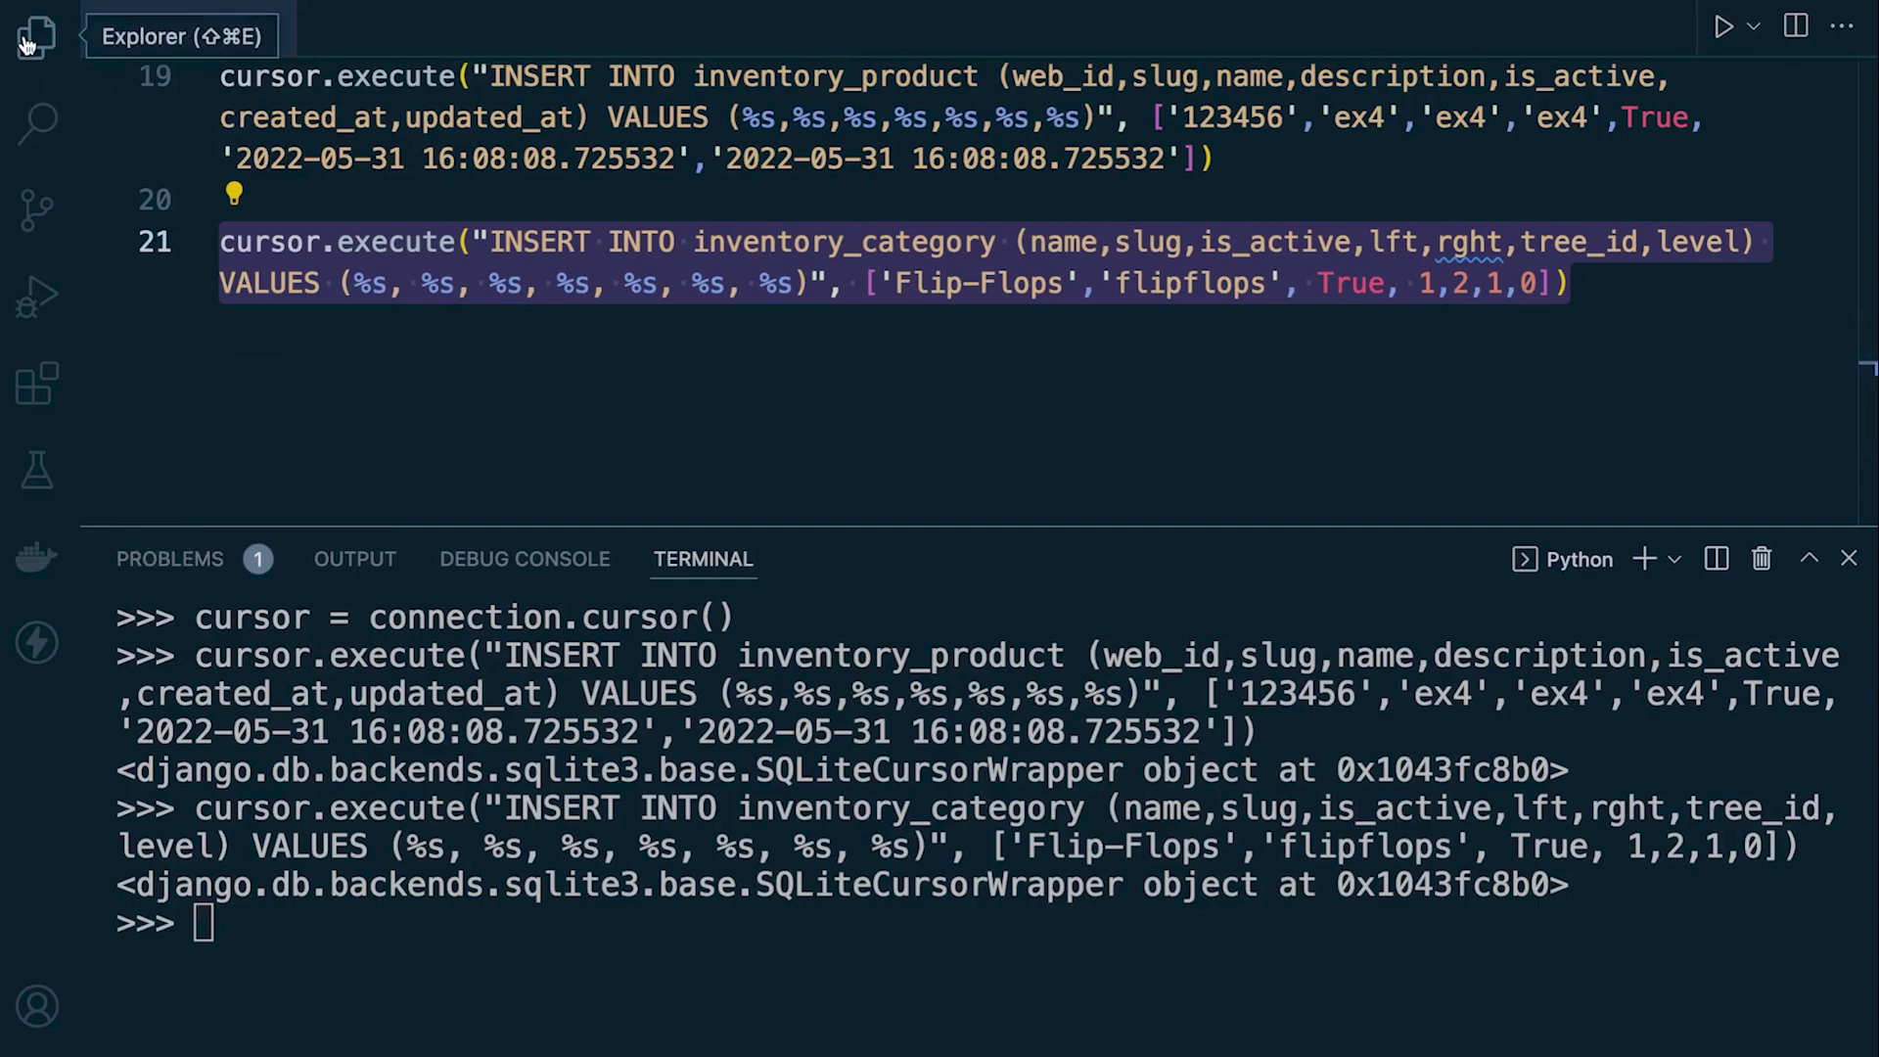
click(37, 37)
click(399, 798)
right_click(399, 800)
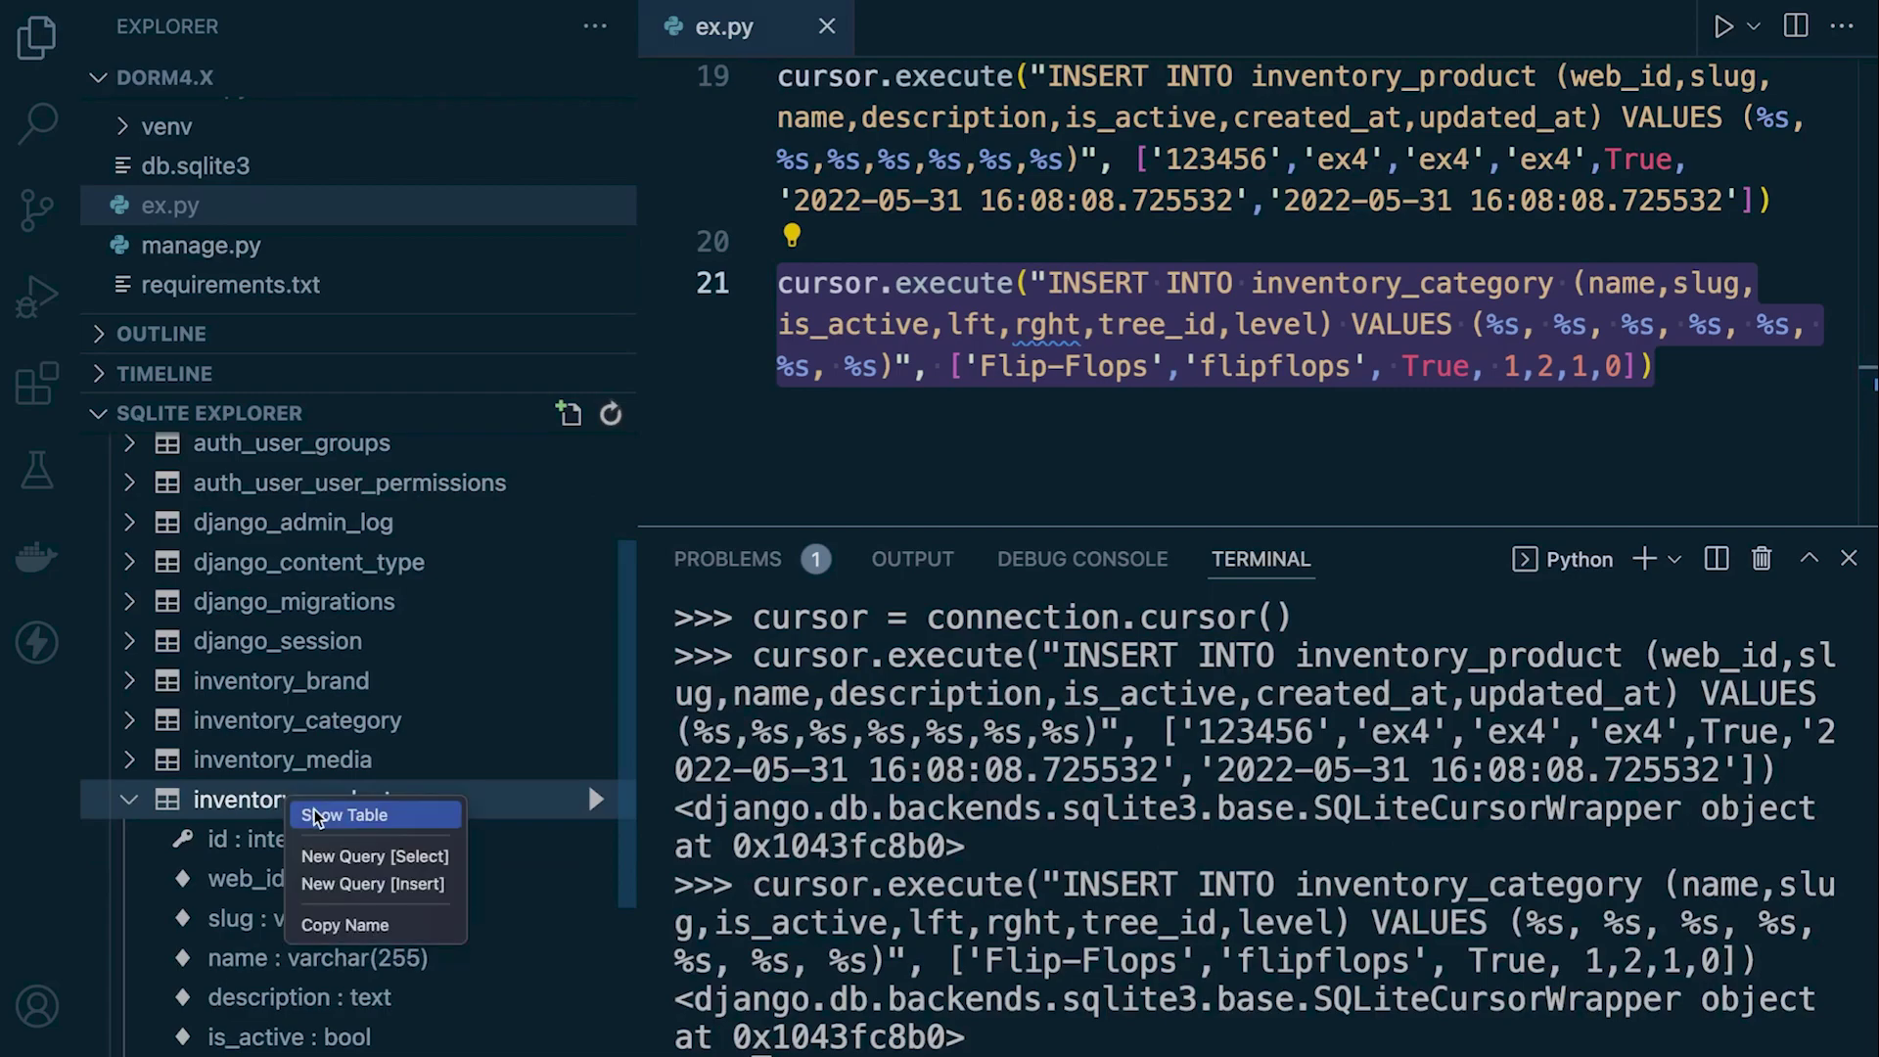
click(469, 809)
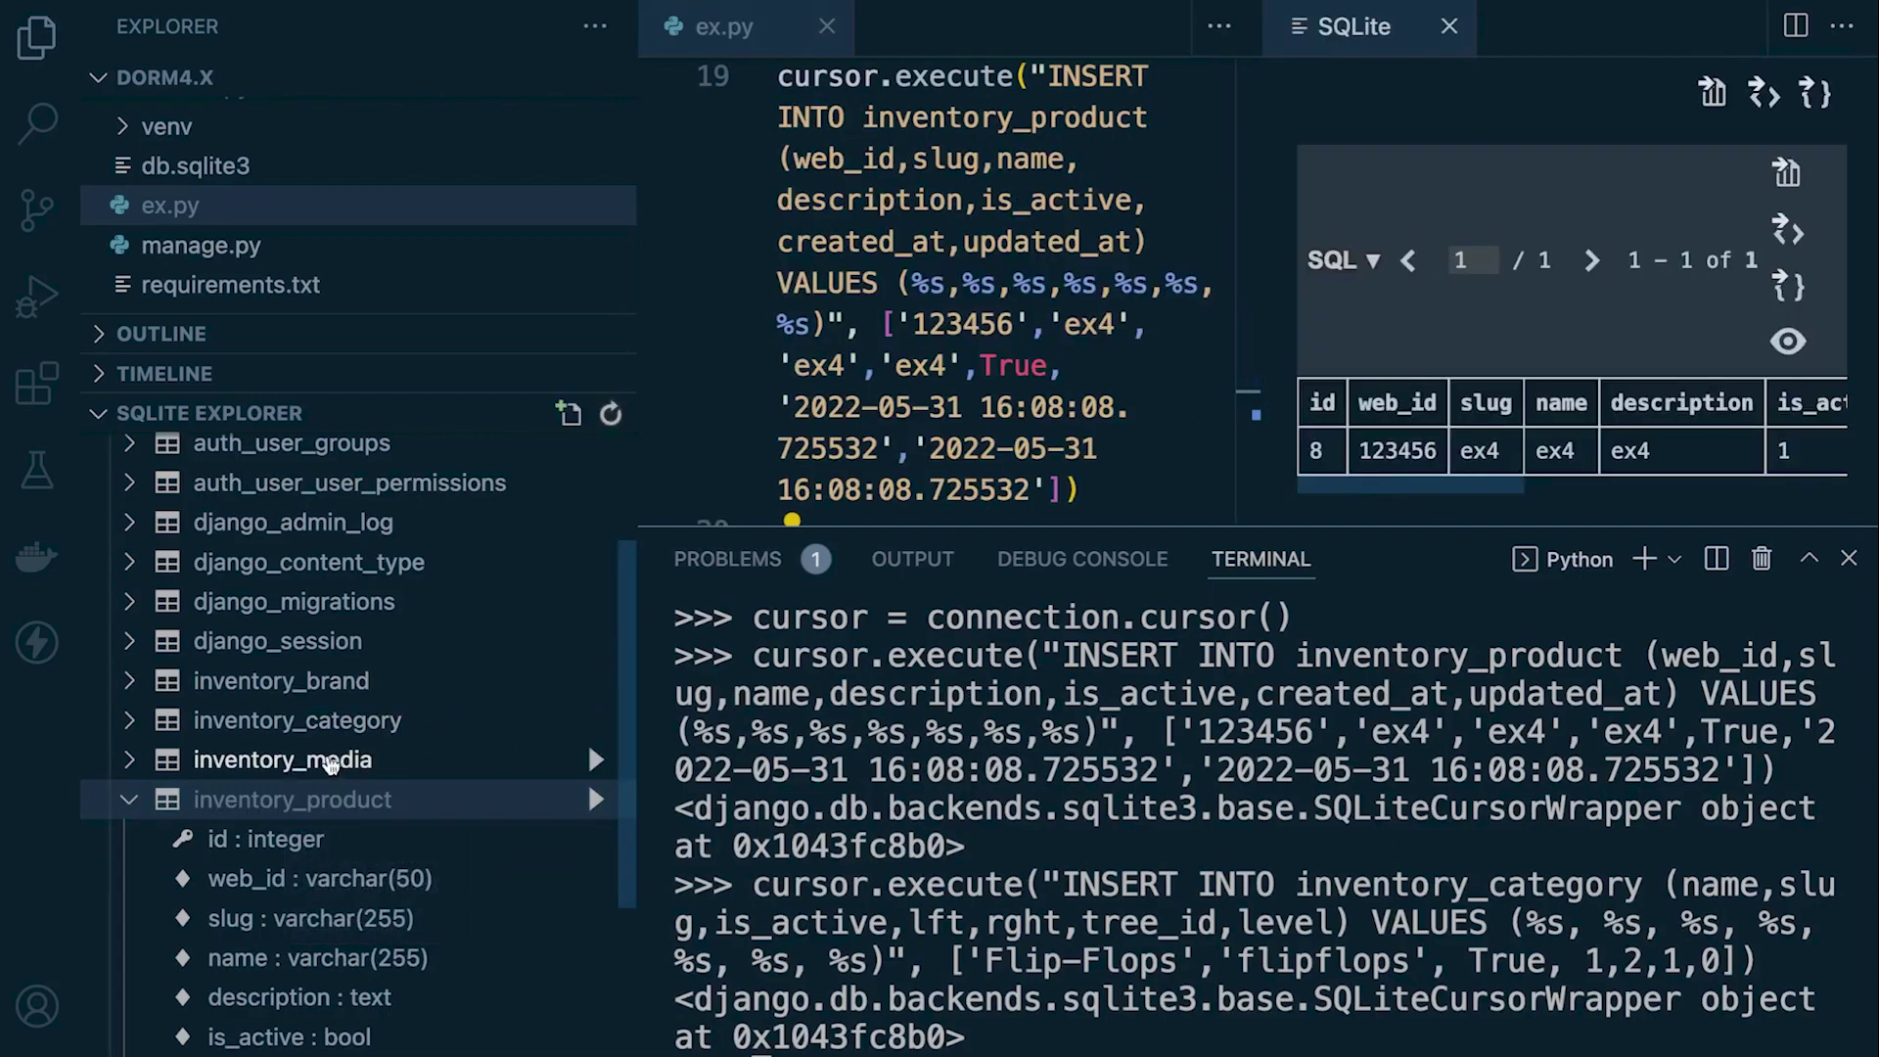
click(295, 799)
click(295, 720)
right_click(316, 722)
click(338, 738)
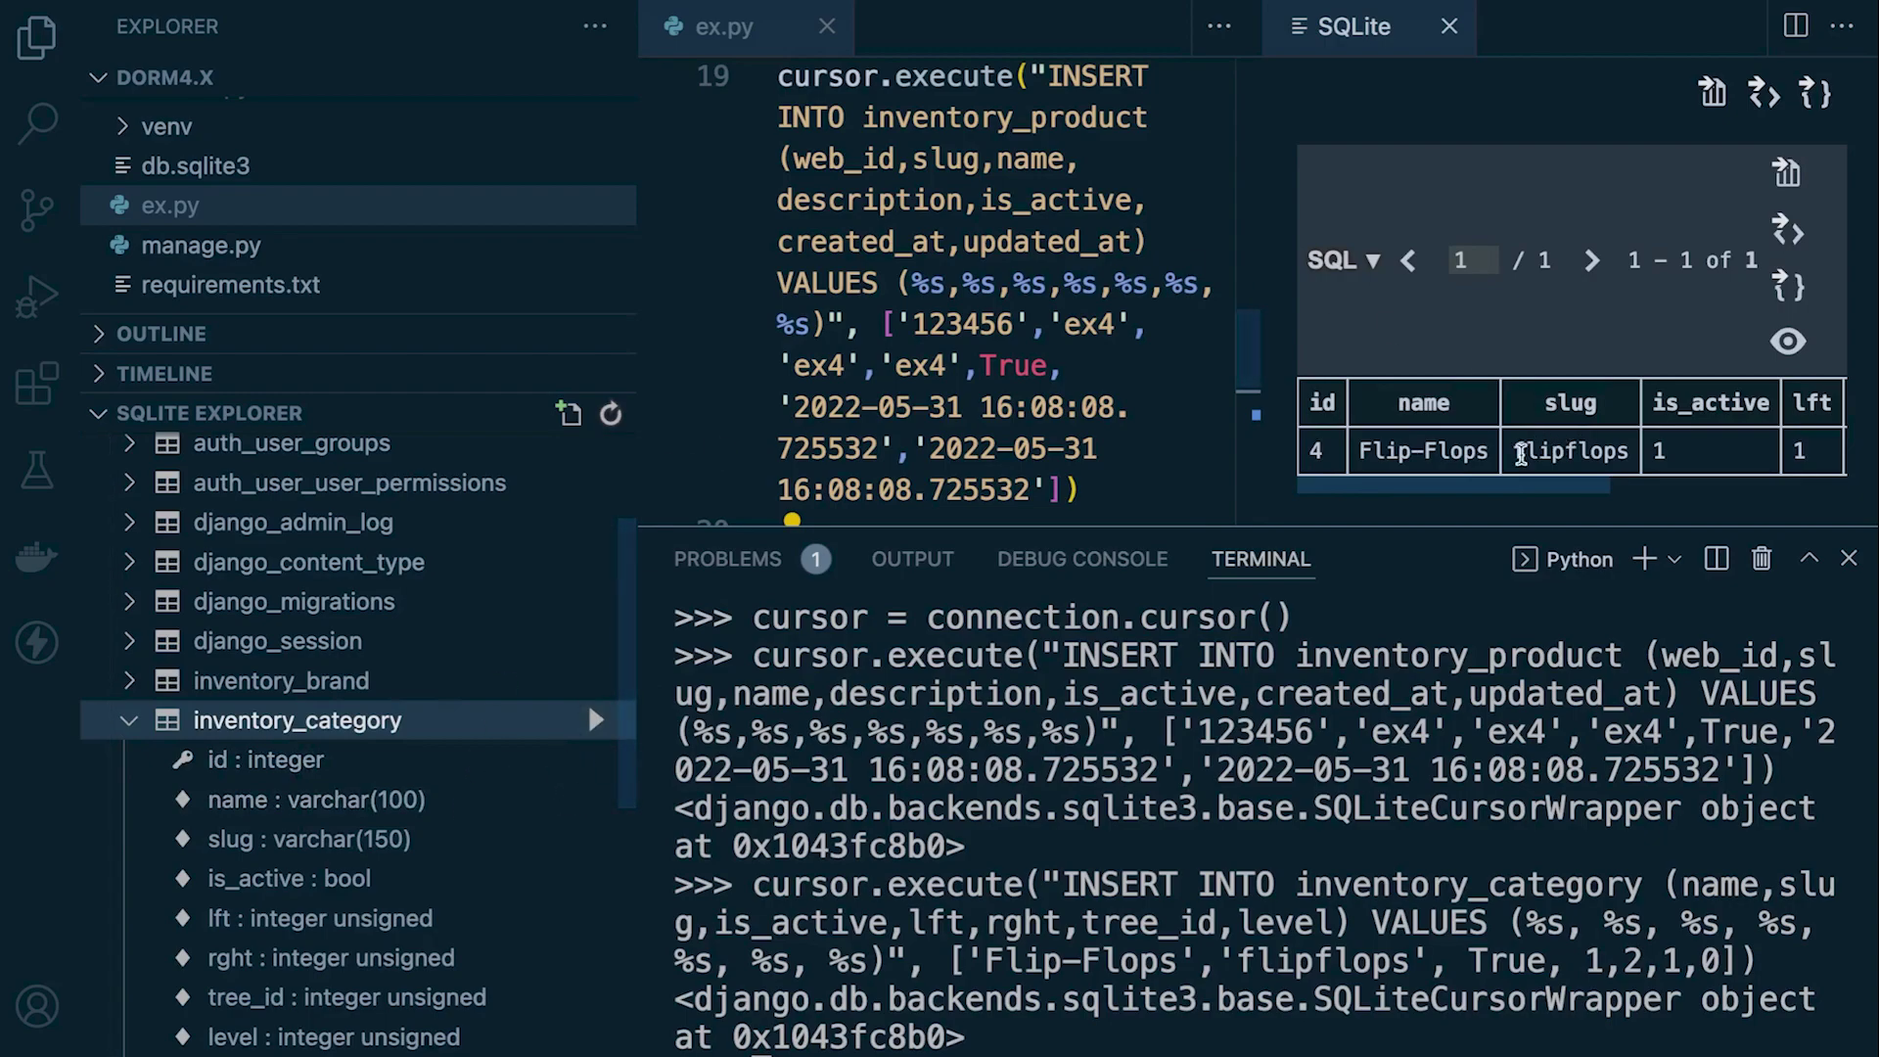
click(1449, 26)
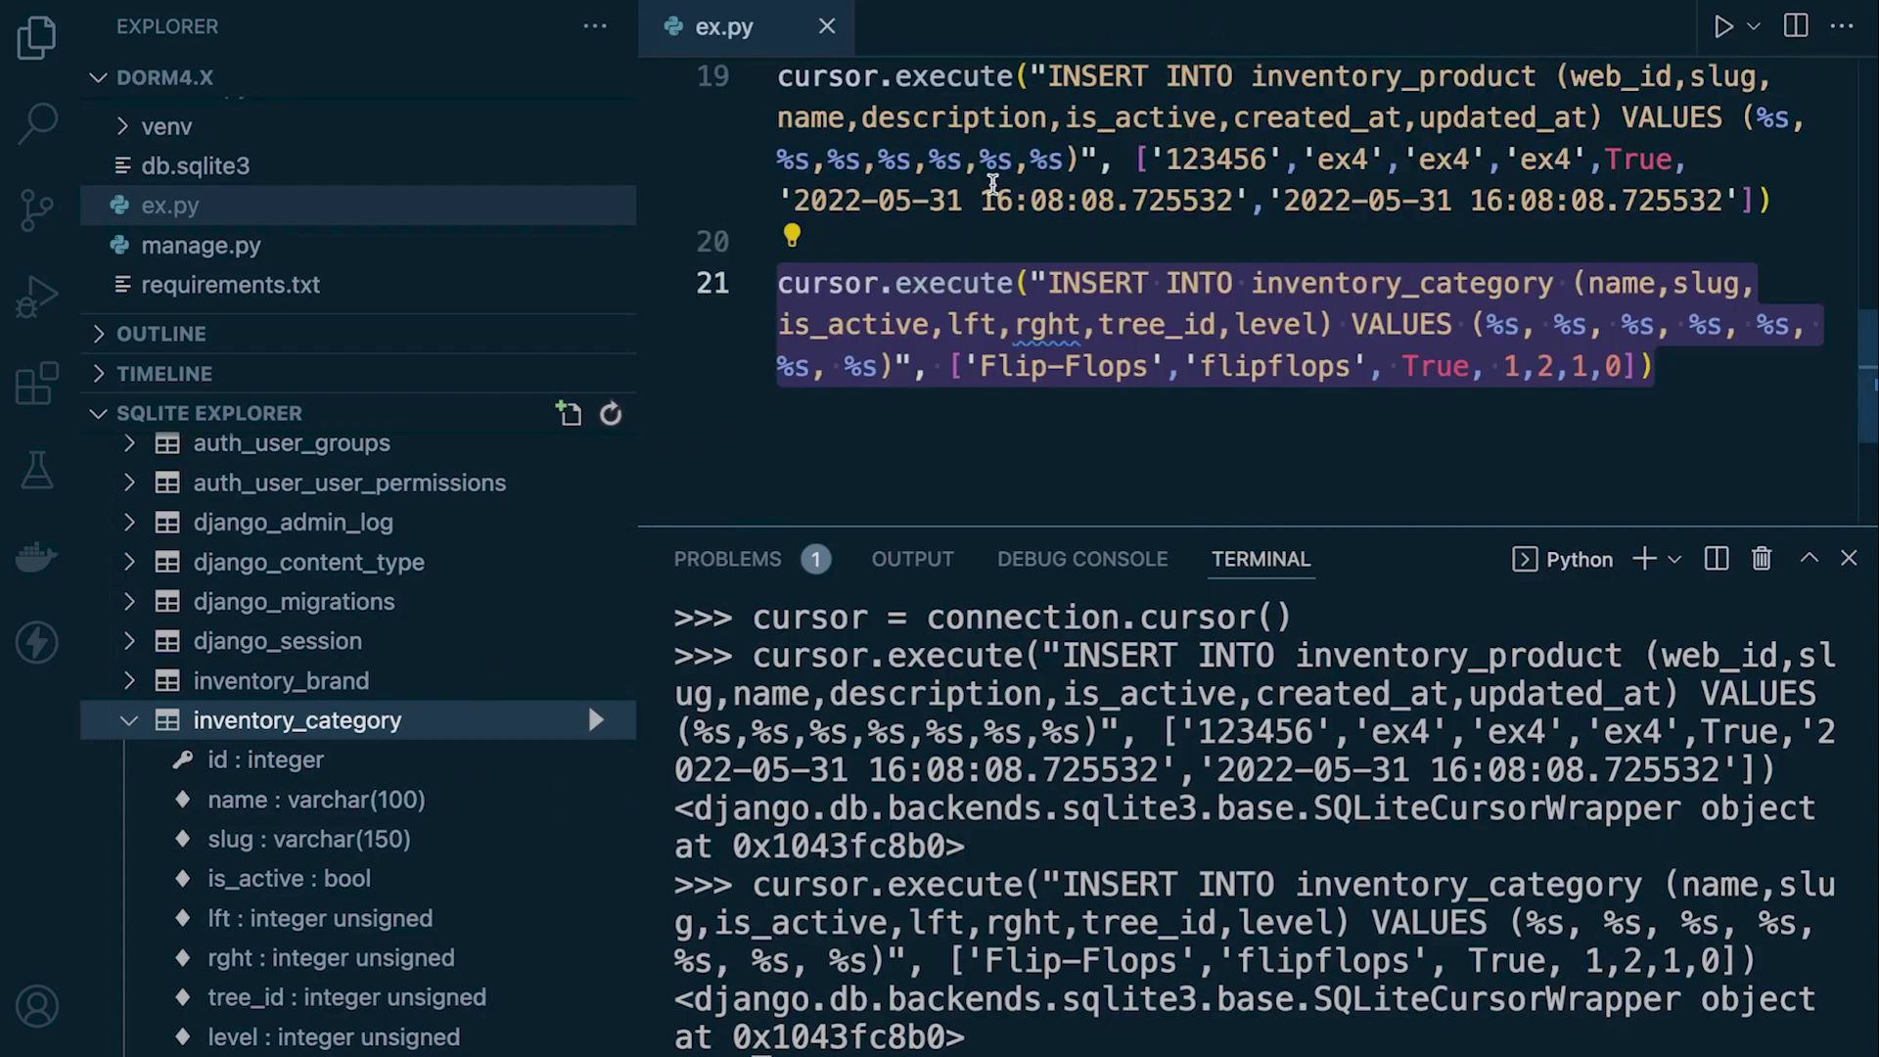
drag(1116, 368, 1110, 434)
click(44, 40)
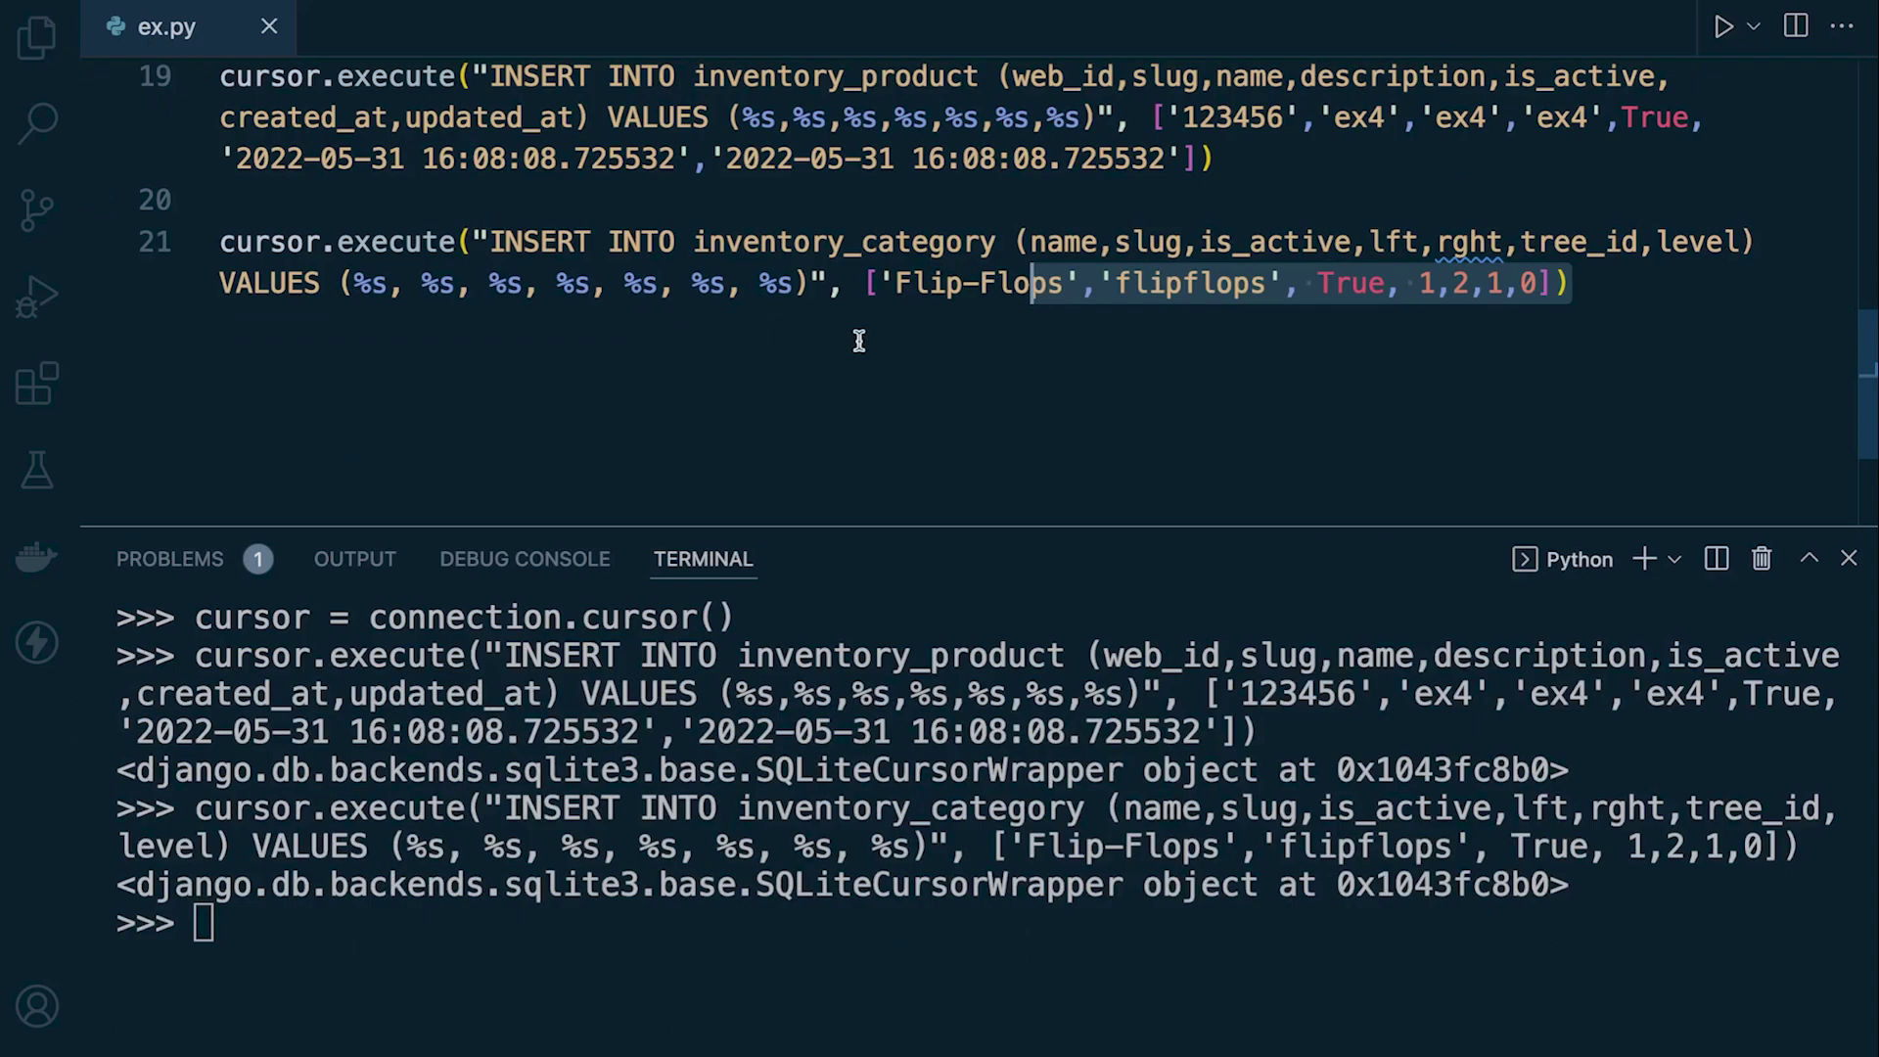
Paste an inventory_product_category INSERT on line 23 with product_id/category_id values [3,8].
click(1644, 306)
key(Return)
key(Return)
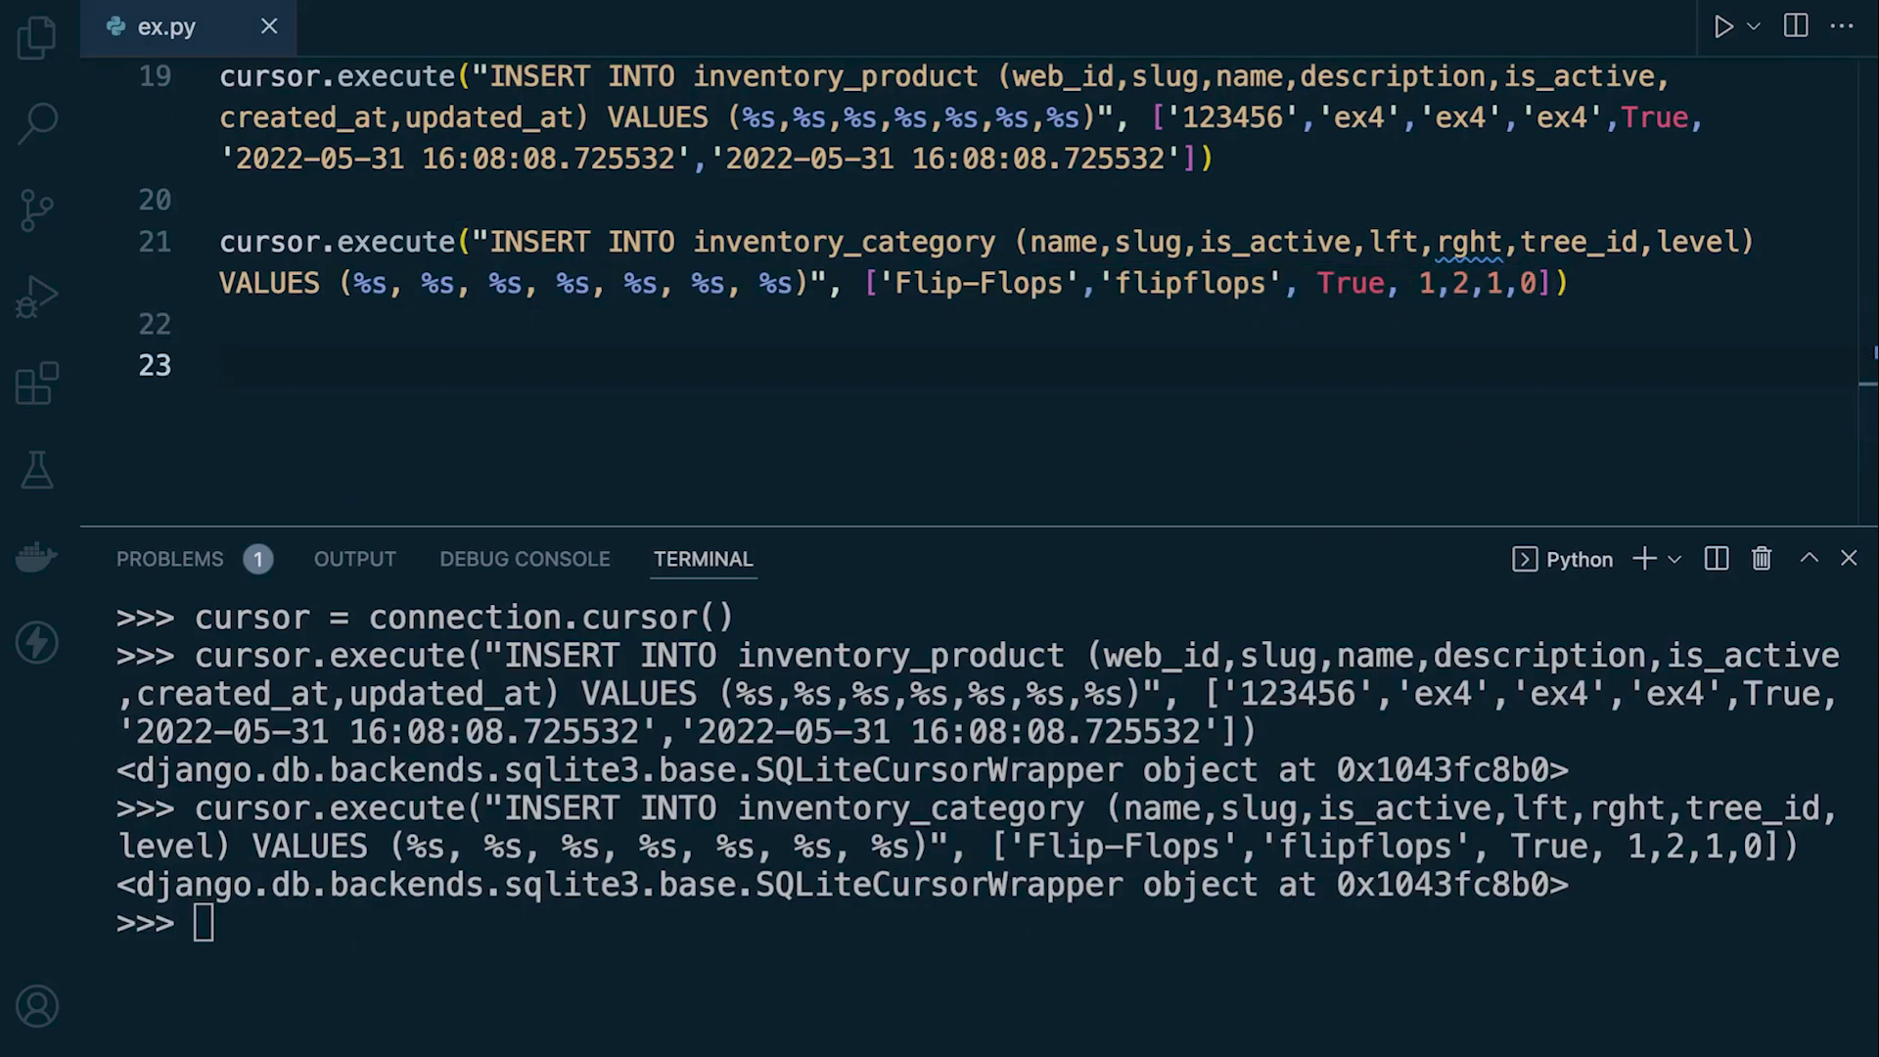
text(cursor.execute("INSERT INTO inventory_product_category (product_id,category_id) VALUES (%s, %s)", [3,8]))
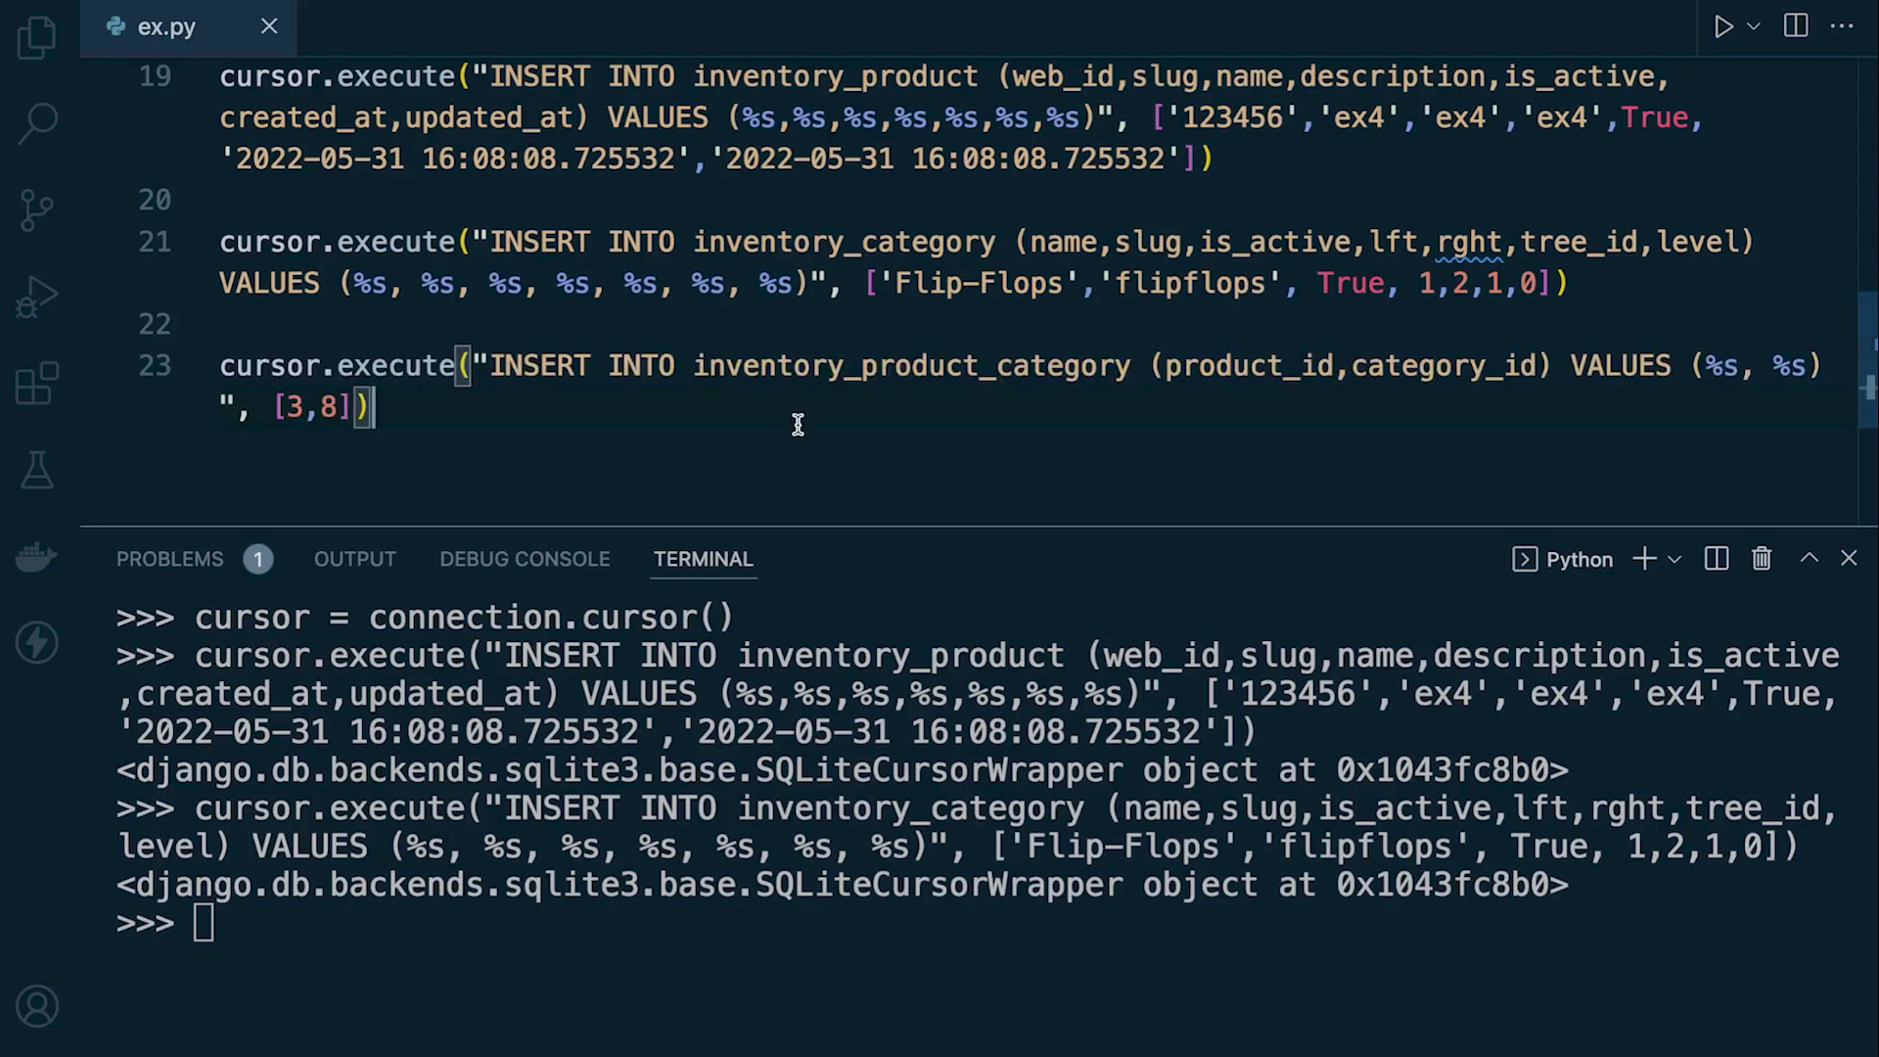
click(1336, 366)
drag(1166, 366, 1538, 365)
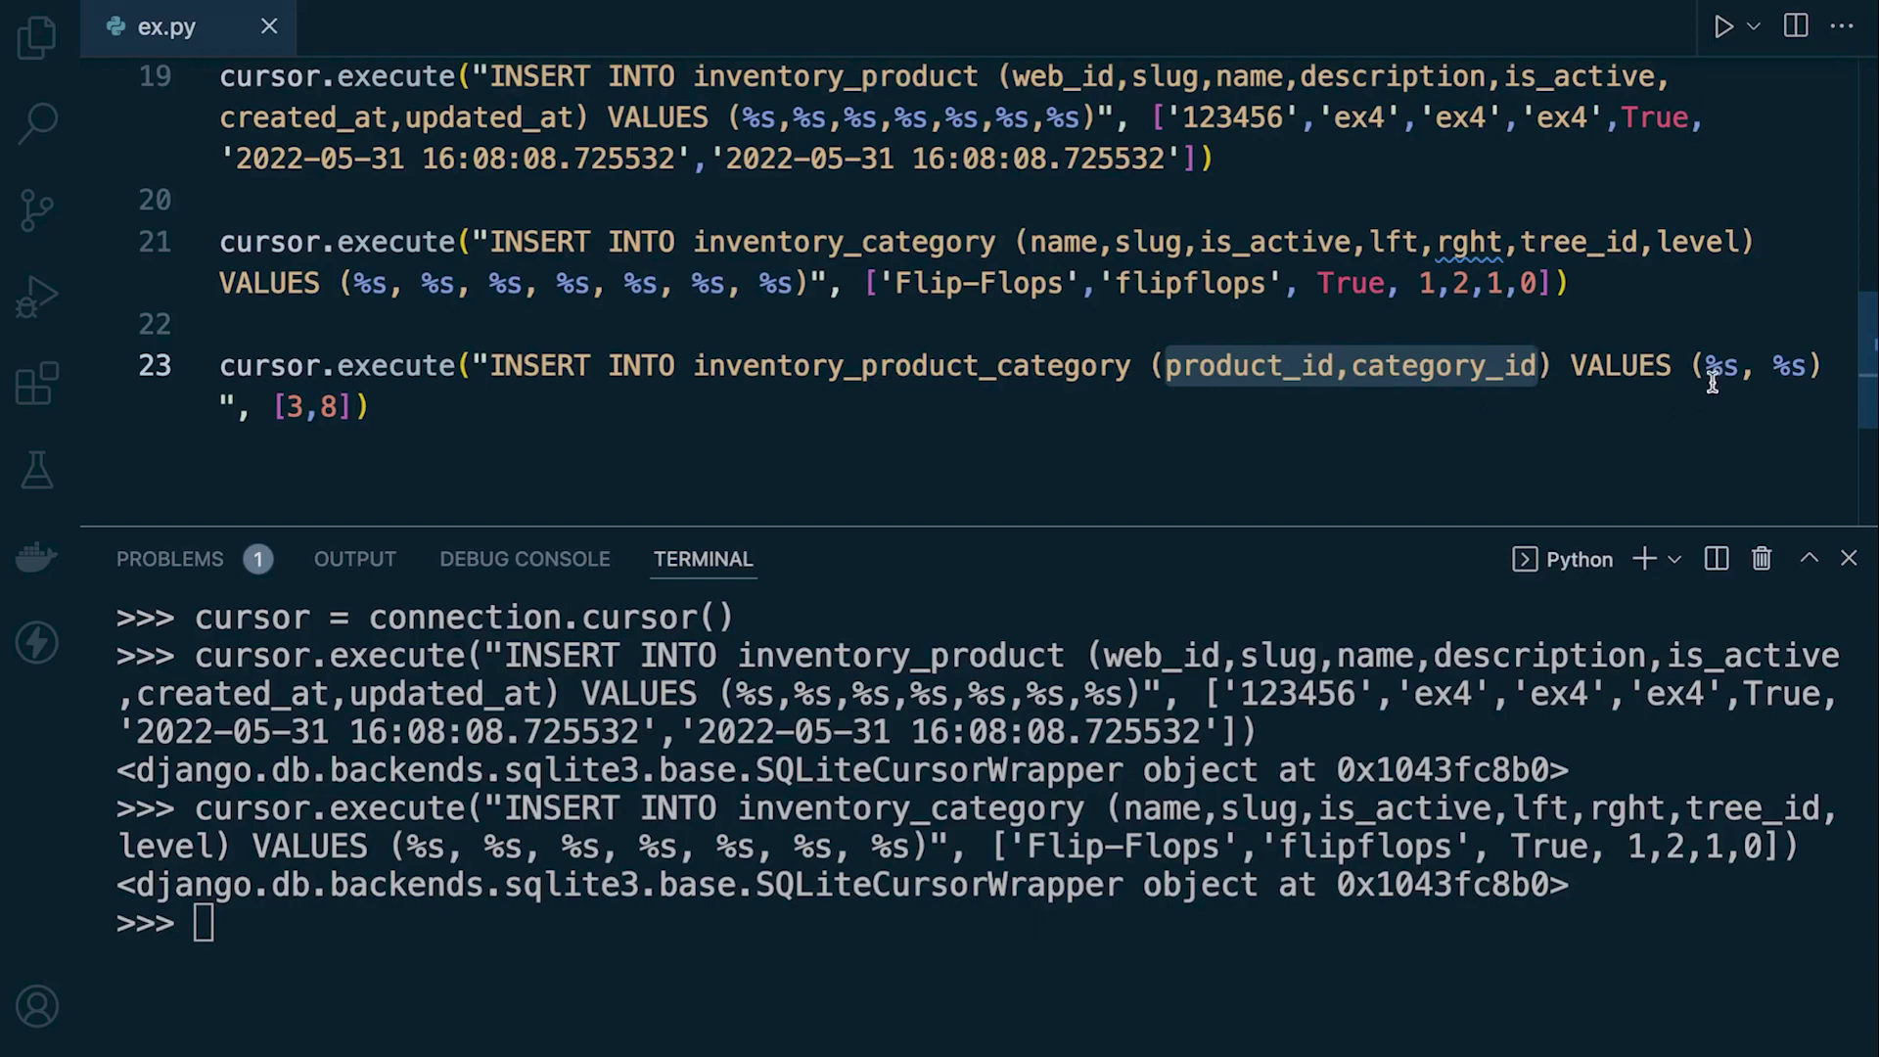
click(295, 409)
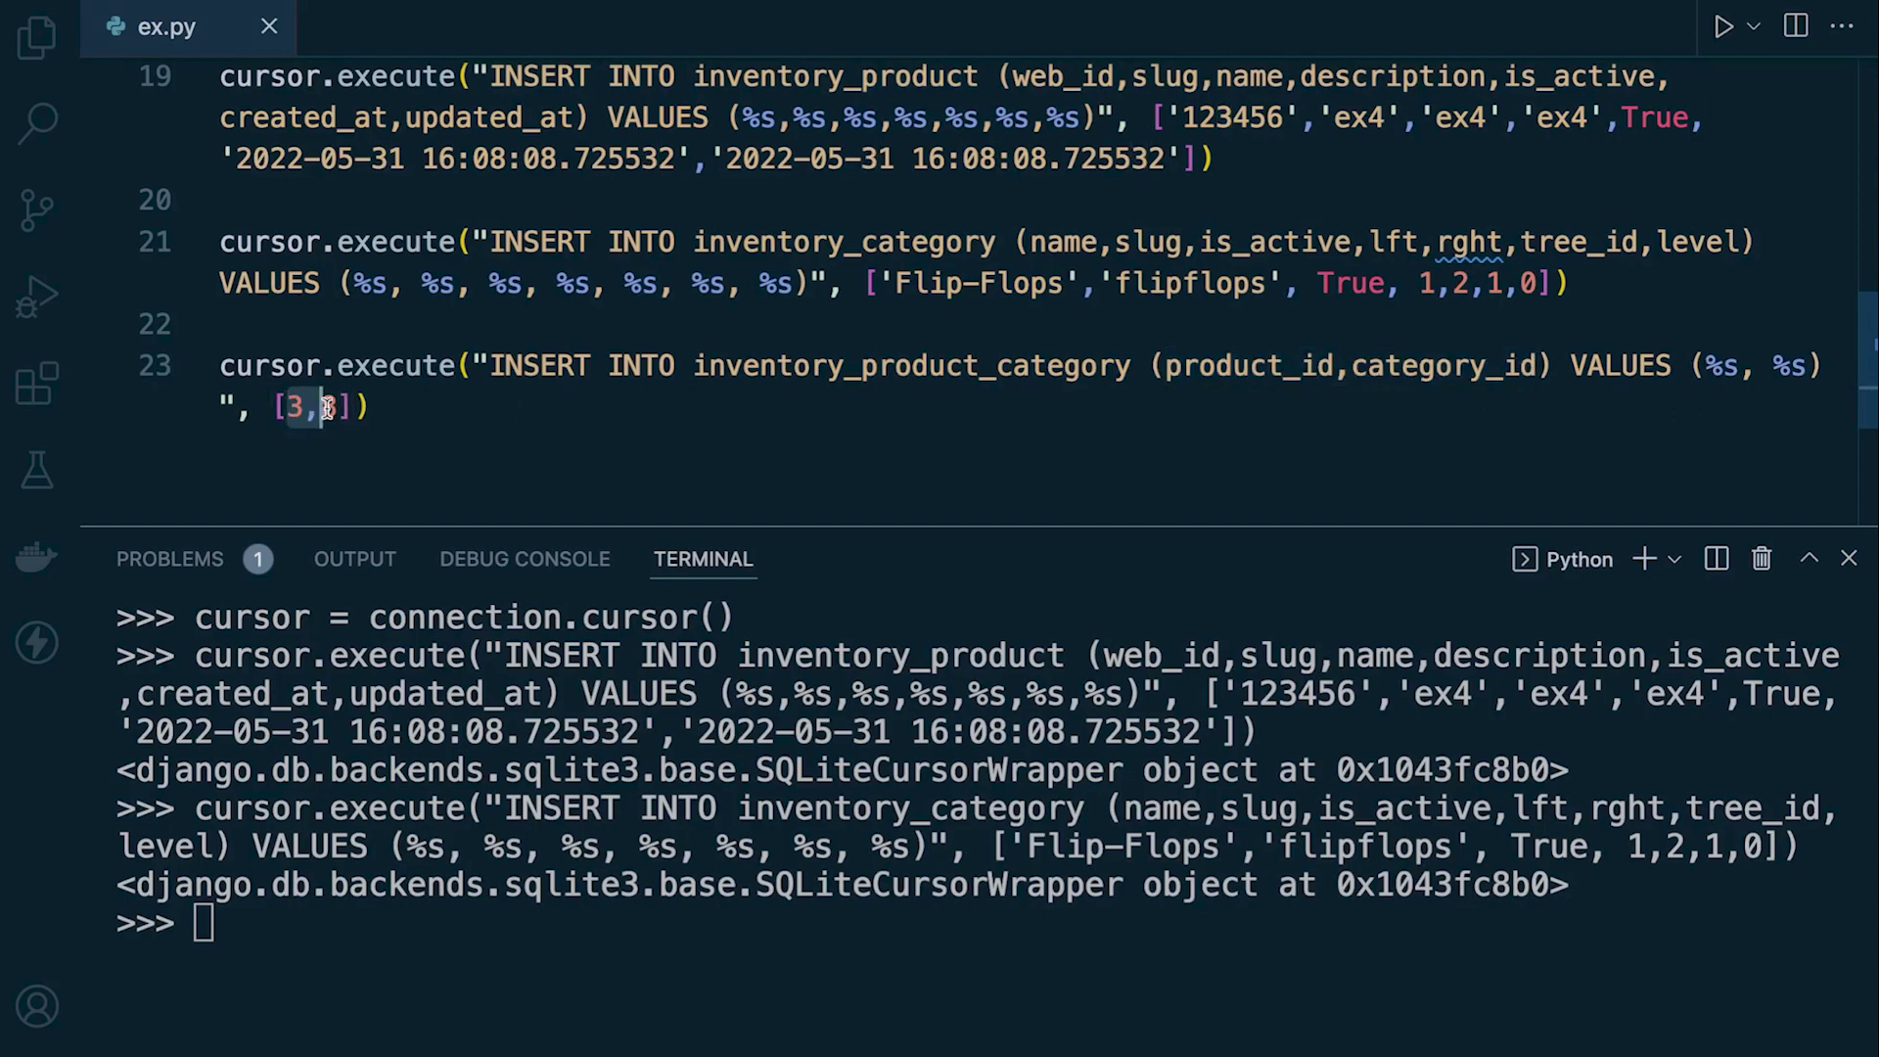
Check the inventory_category and inventory_product rows in SQLite Explorer, then hide the sidebar.
click(37, 35)
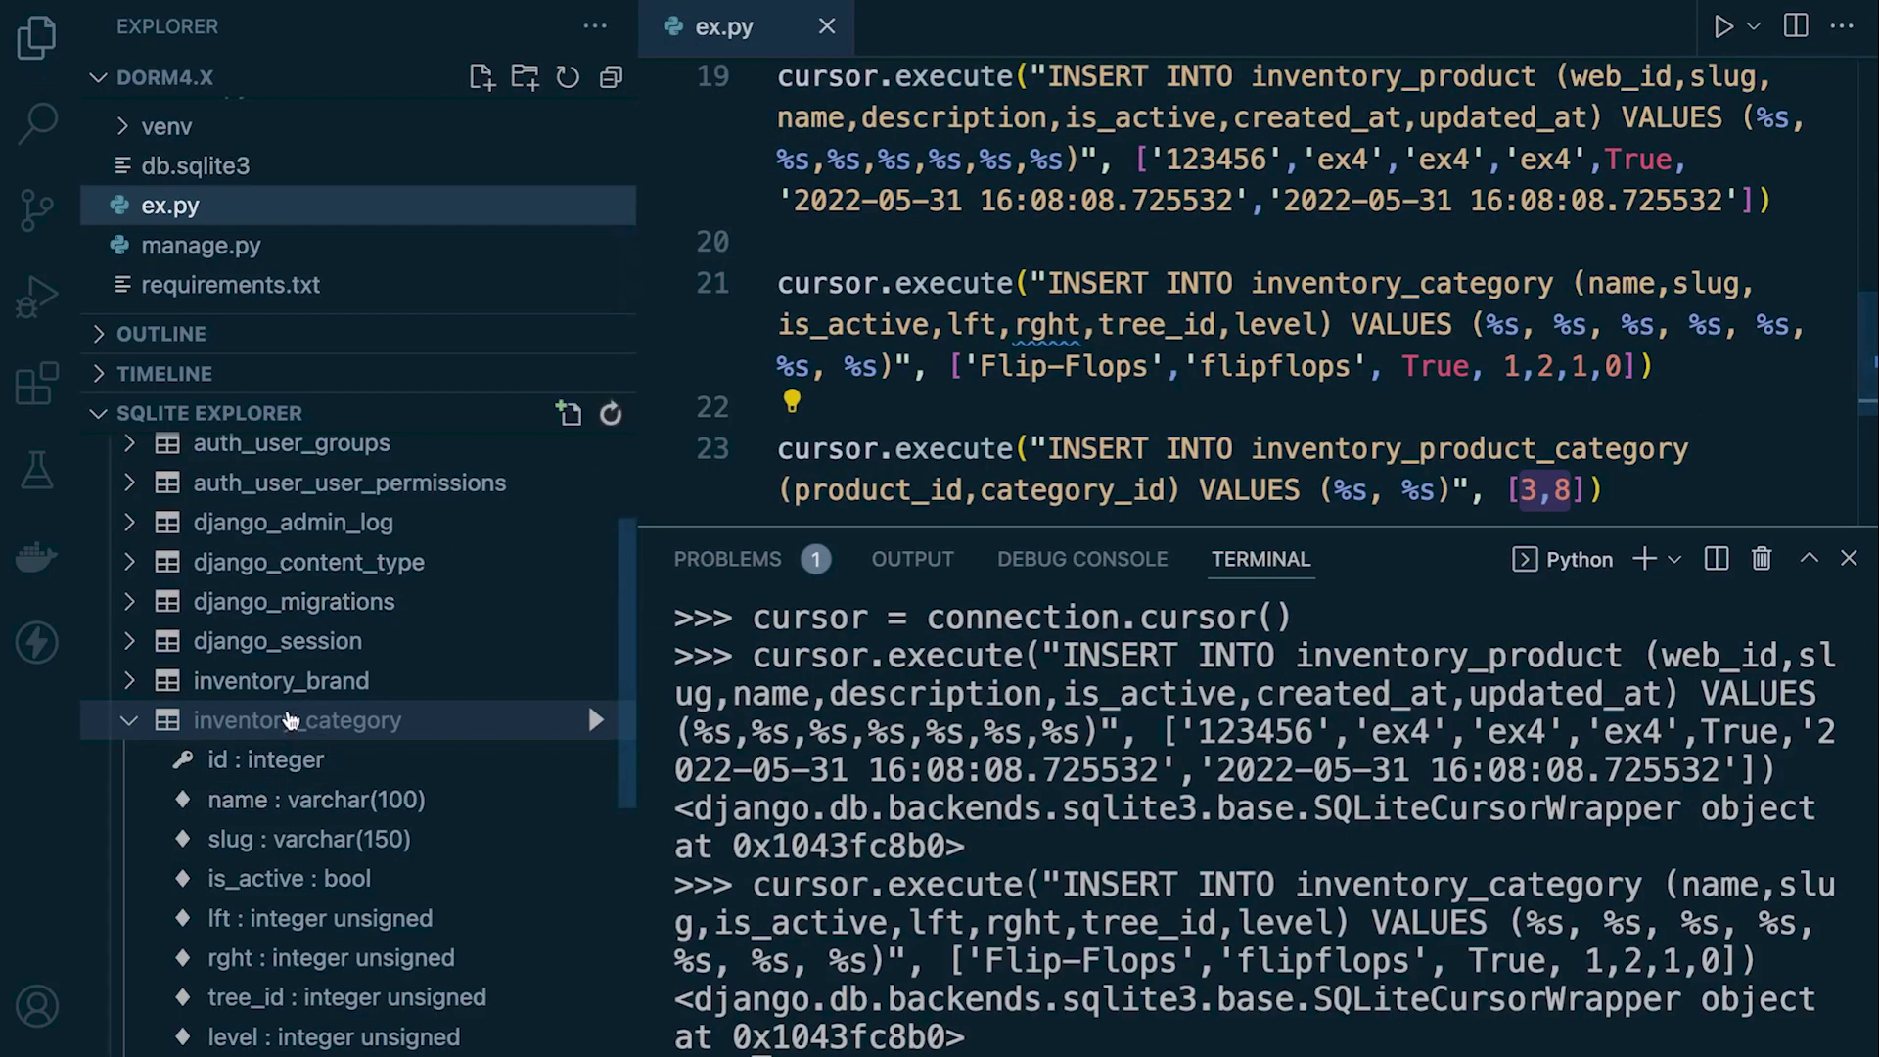
right_click(301, 720)
click(426, 622)
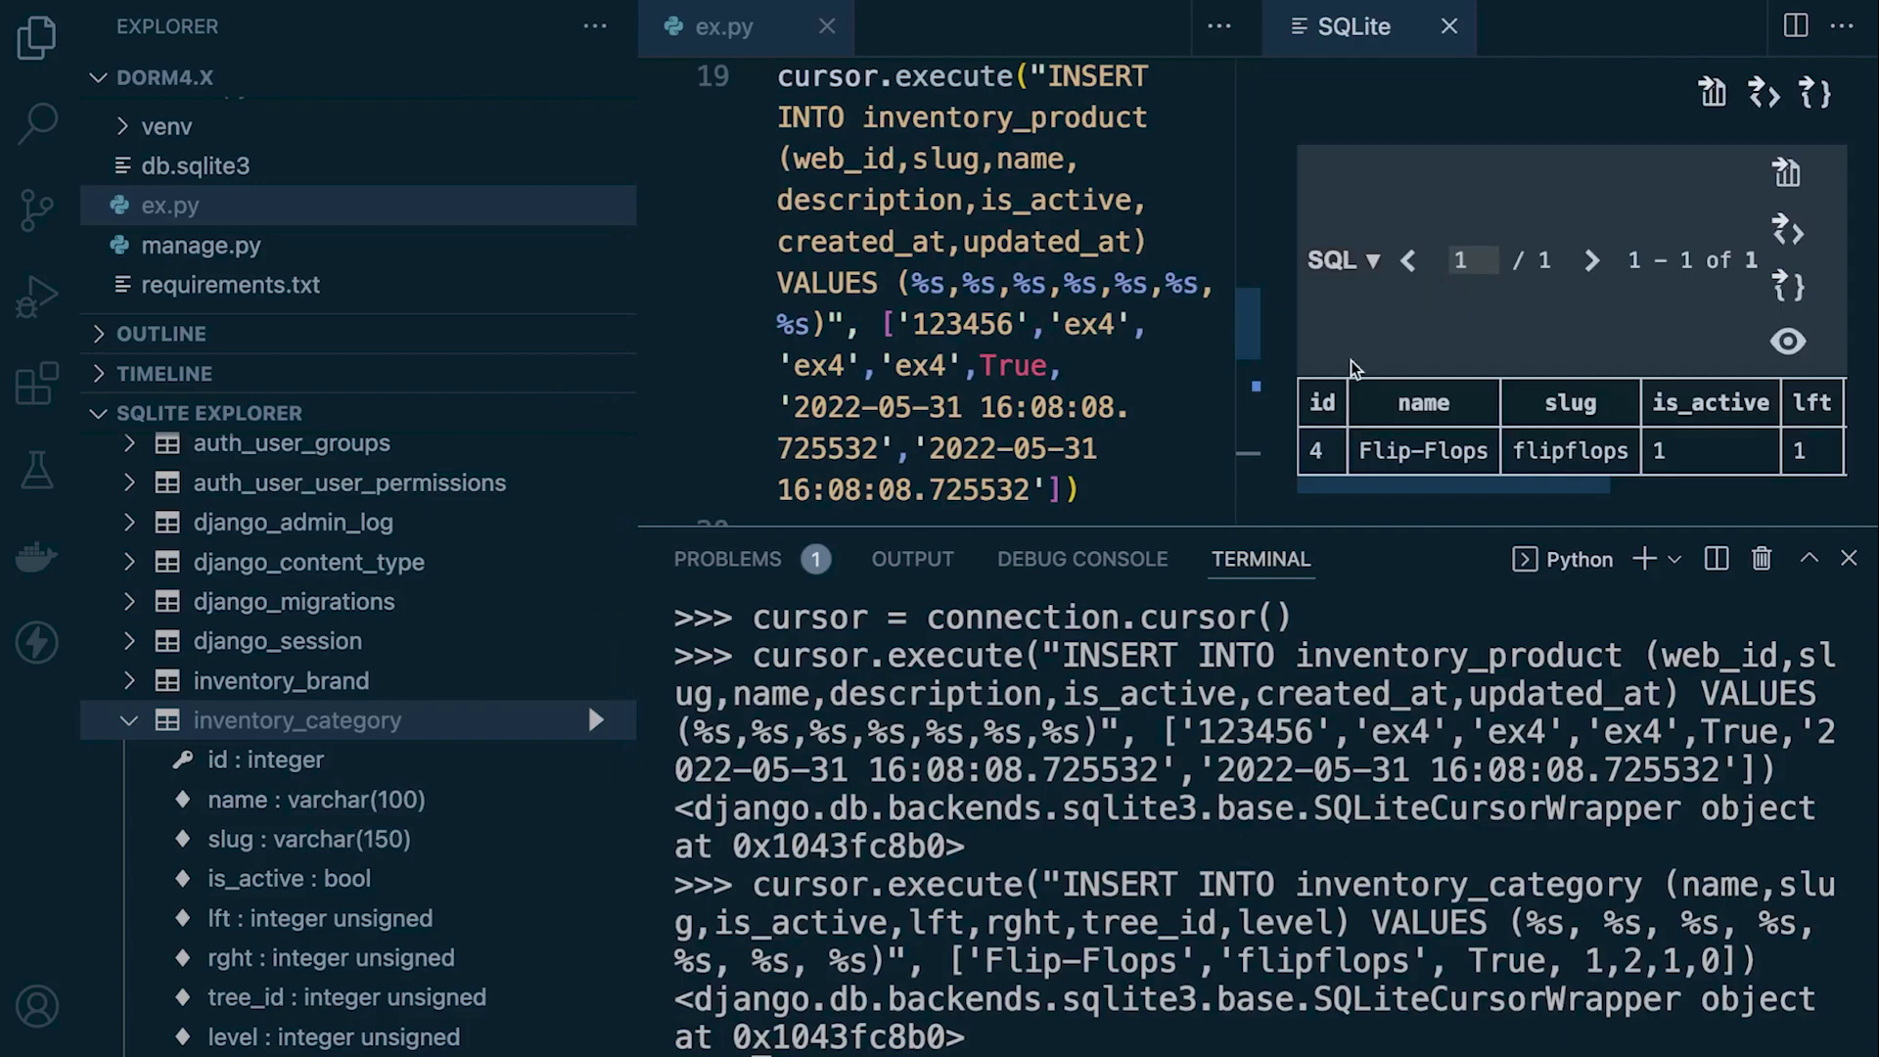
click(1450, 27)
click(129, 719)
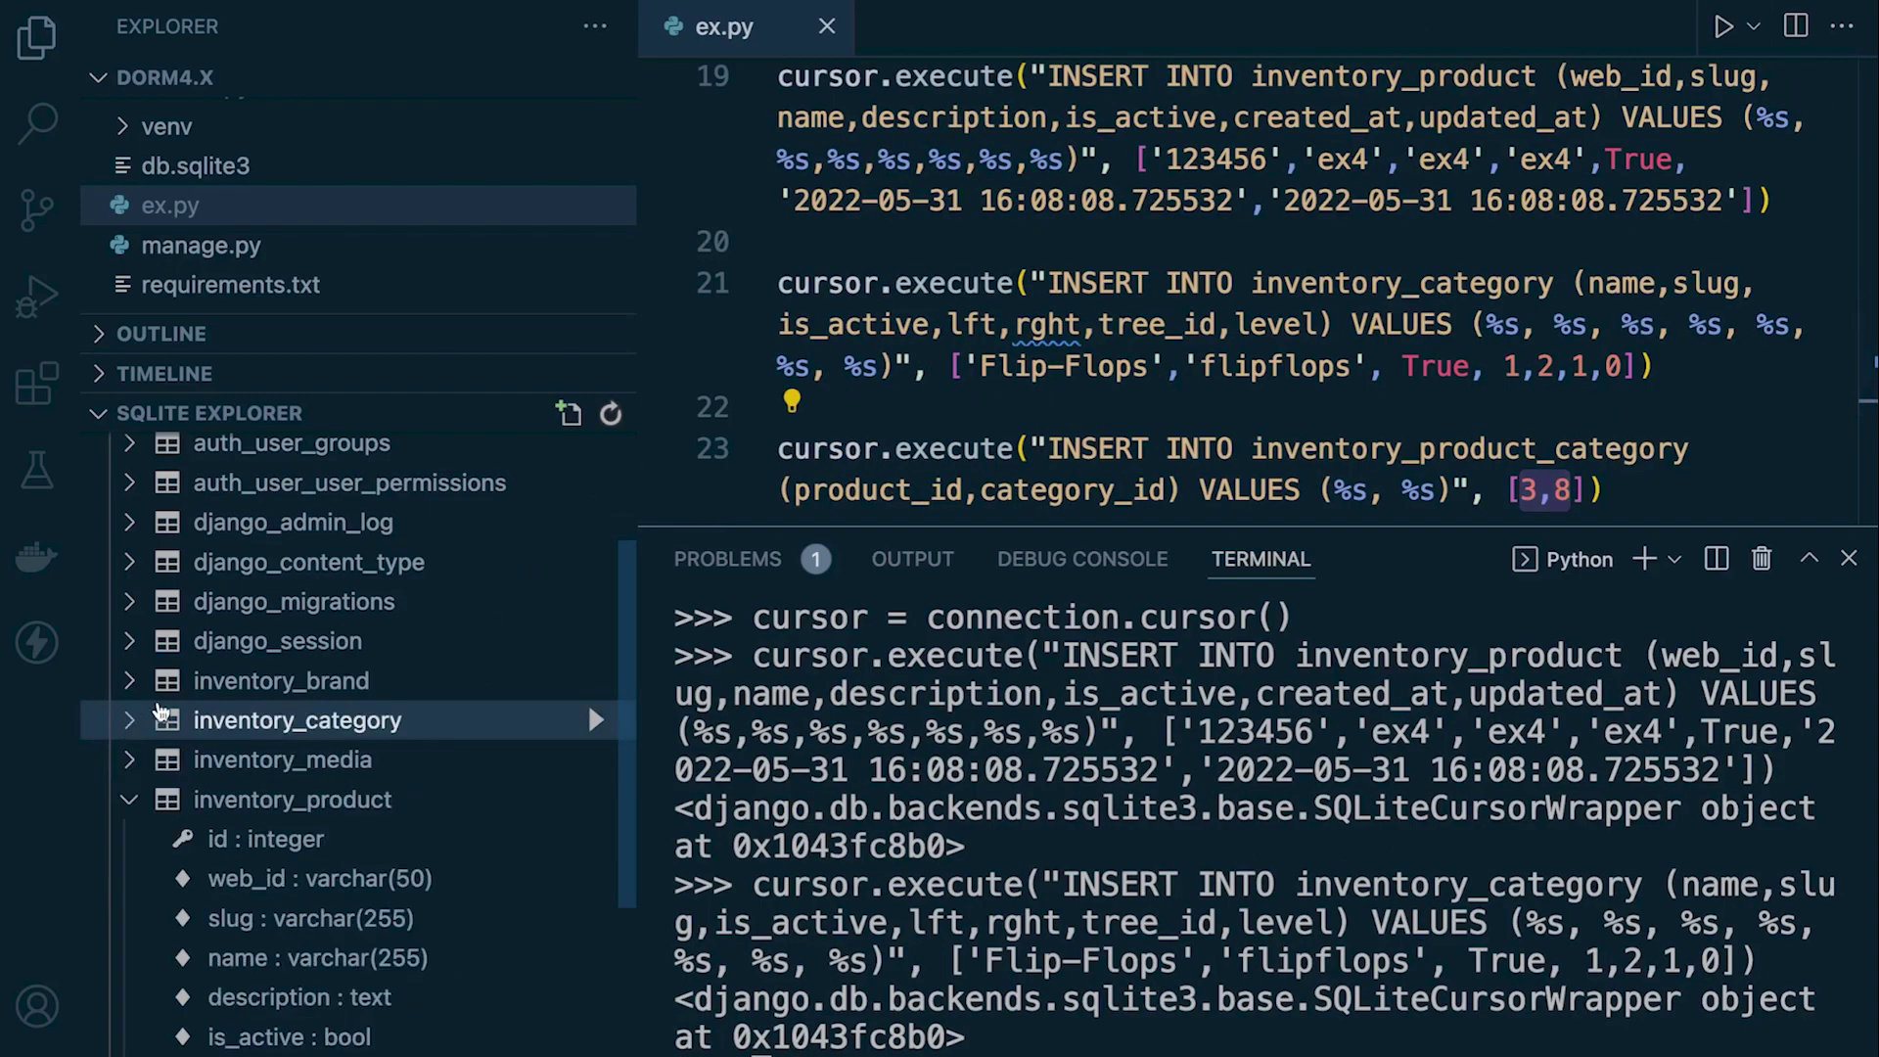
click(218, 801)
right_click(219, 799)
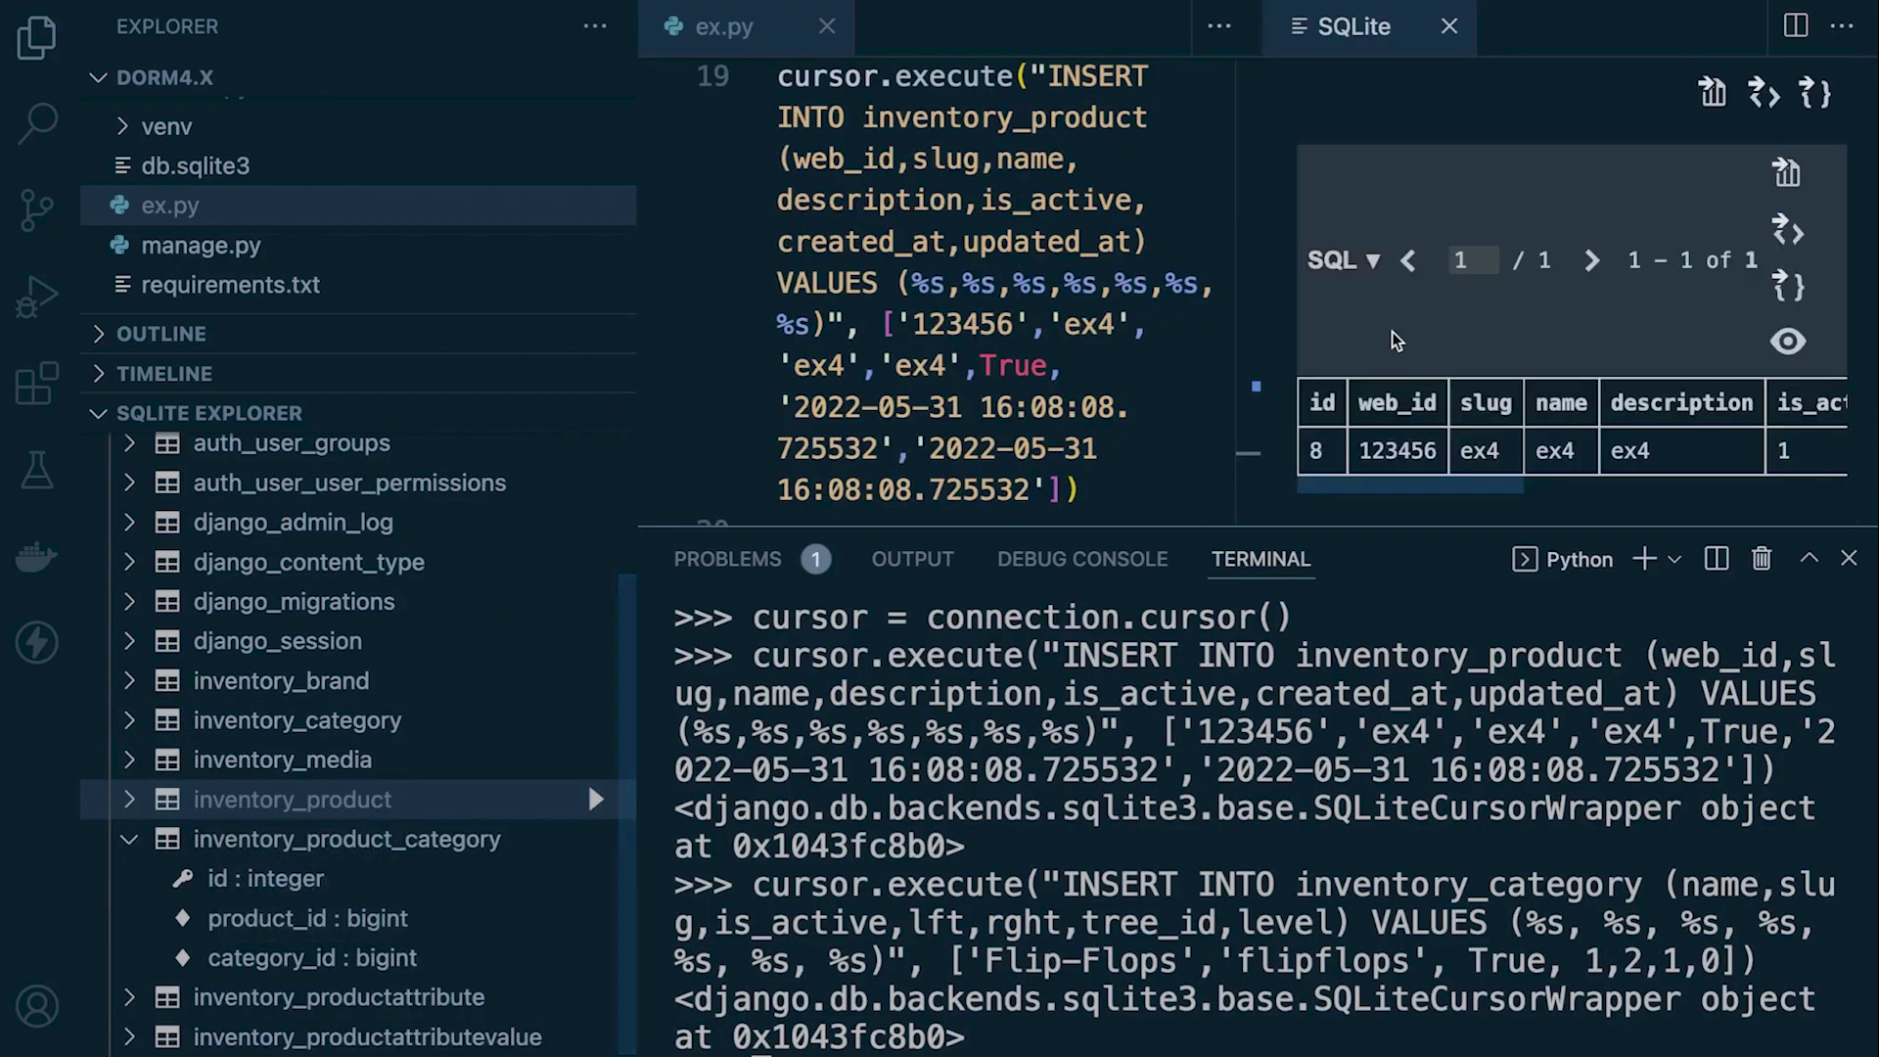
click(1450, 26)
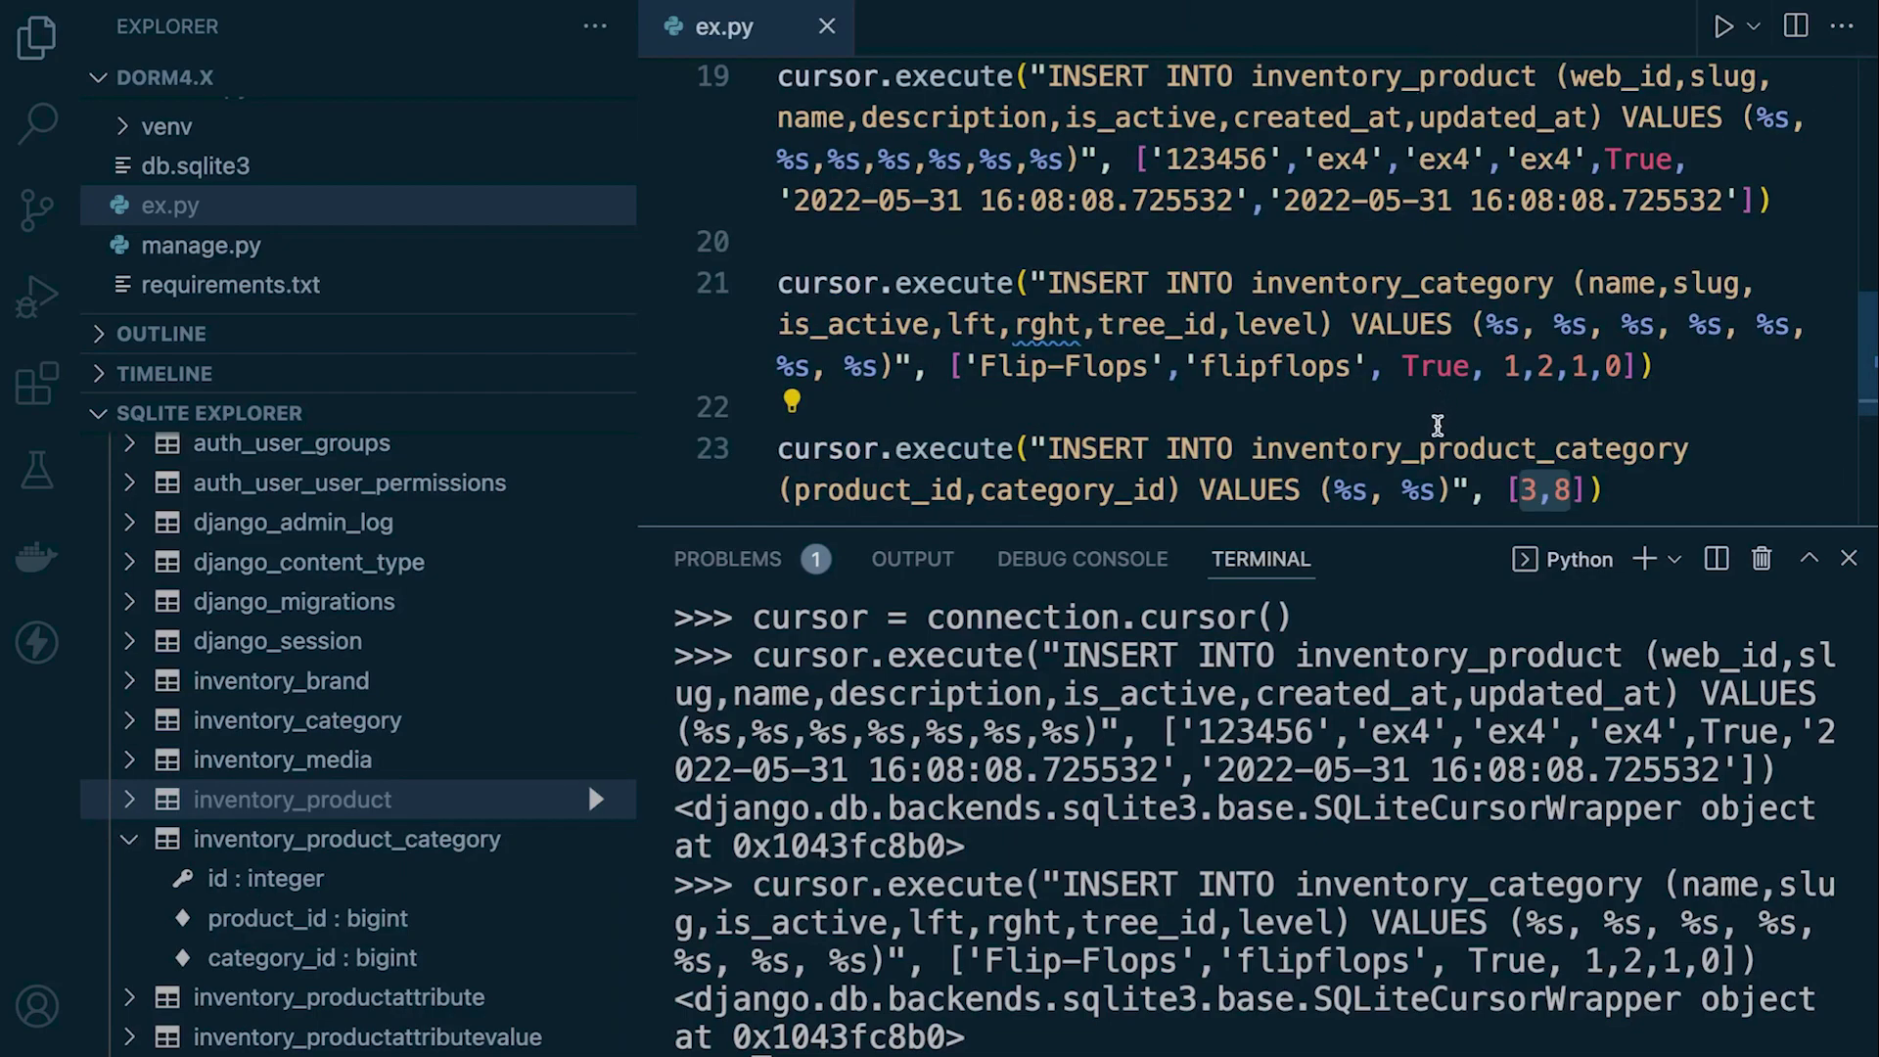
key(ctrl+b)
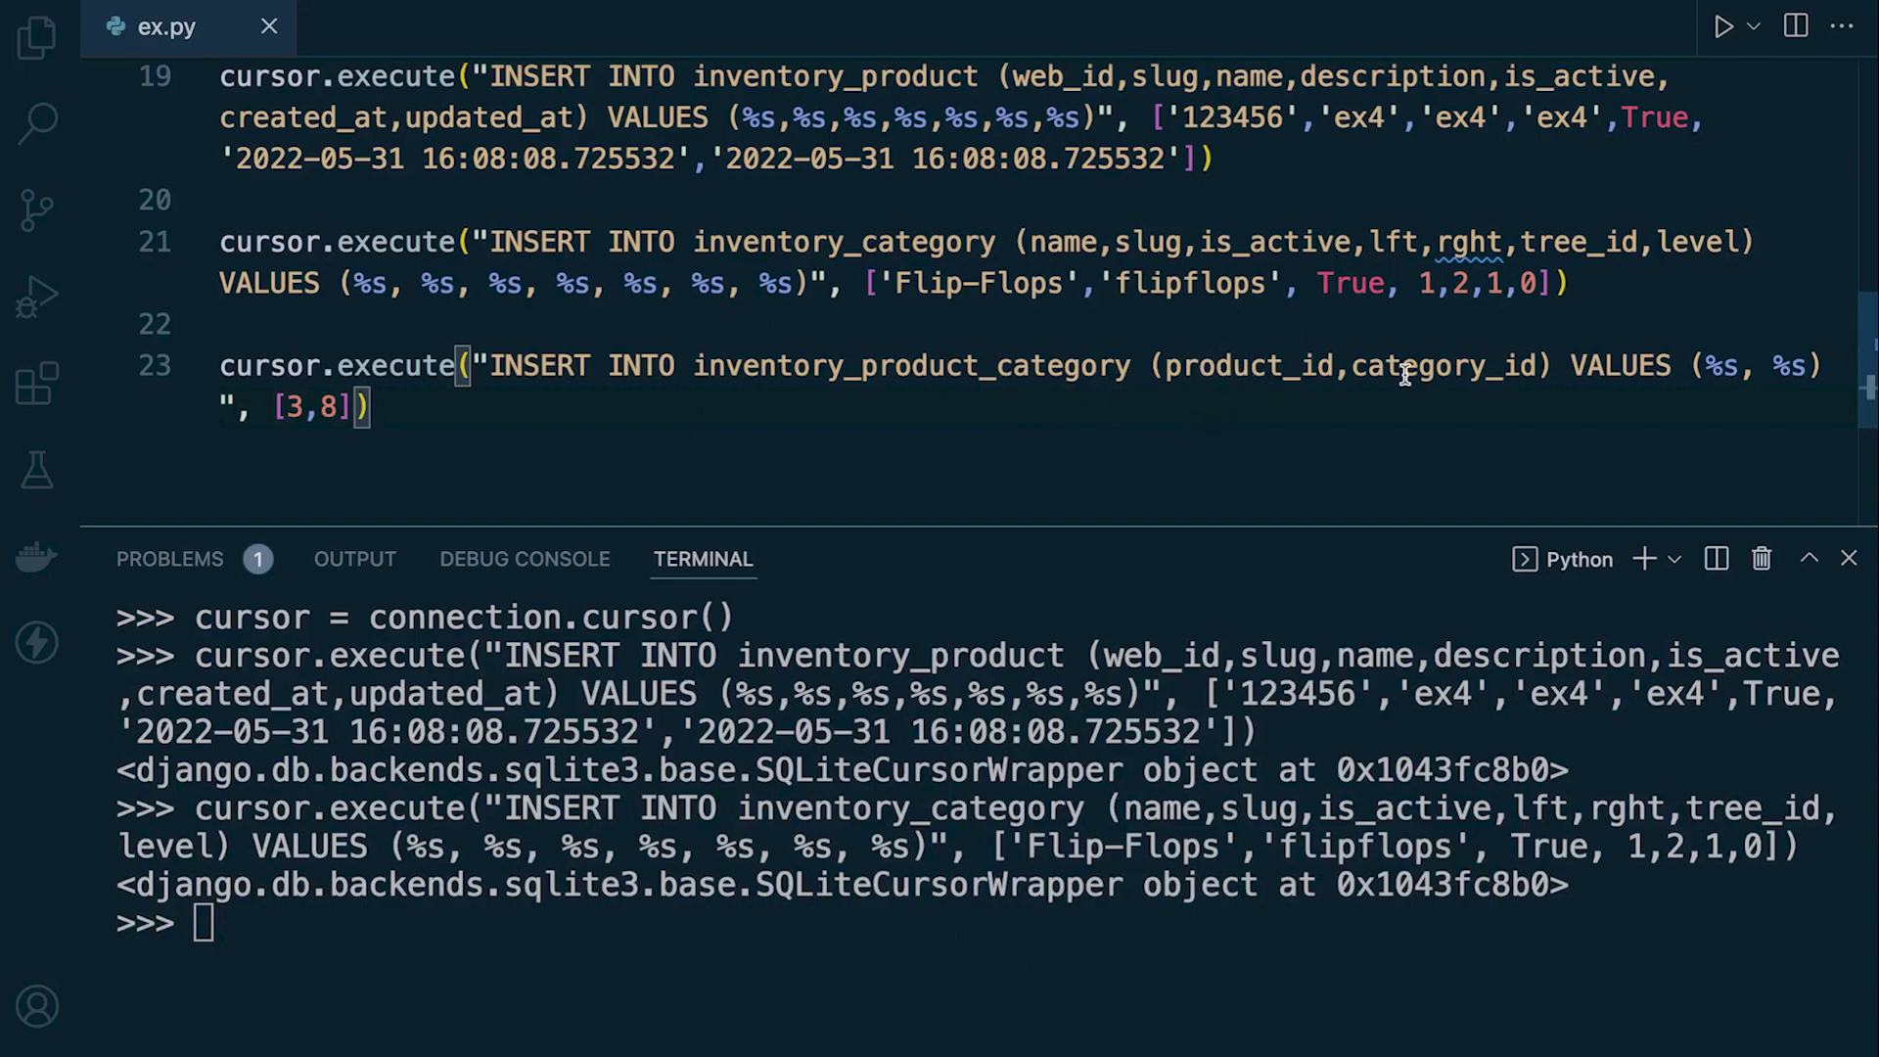
Change the link values to [4,8] and run line 23, getting a FOREIGN KEY IntegrityError.
click(302, 404)
double_click(289, 406)
text(4)
drag(421, 406, 233, 367)
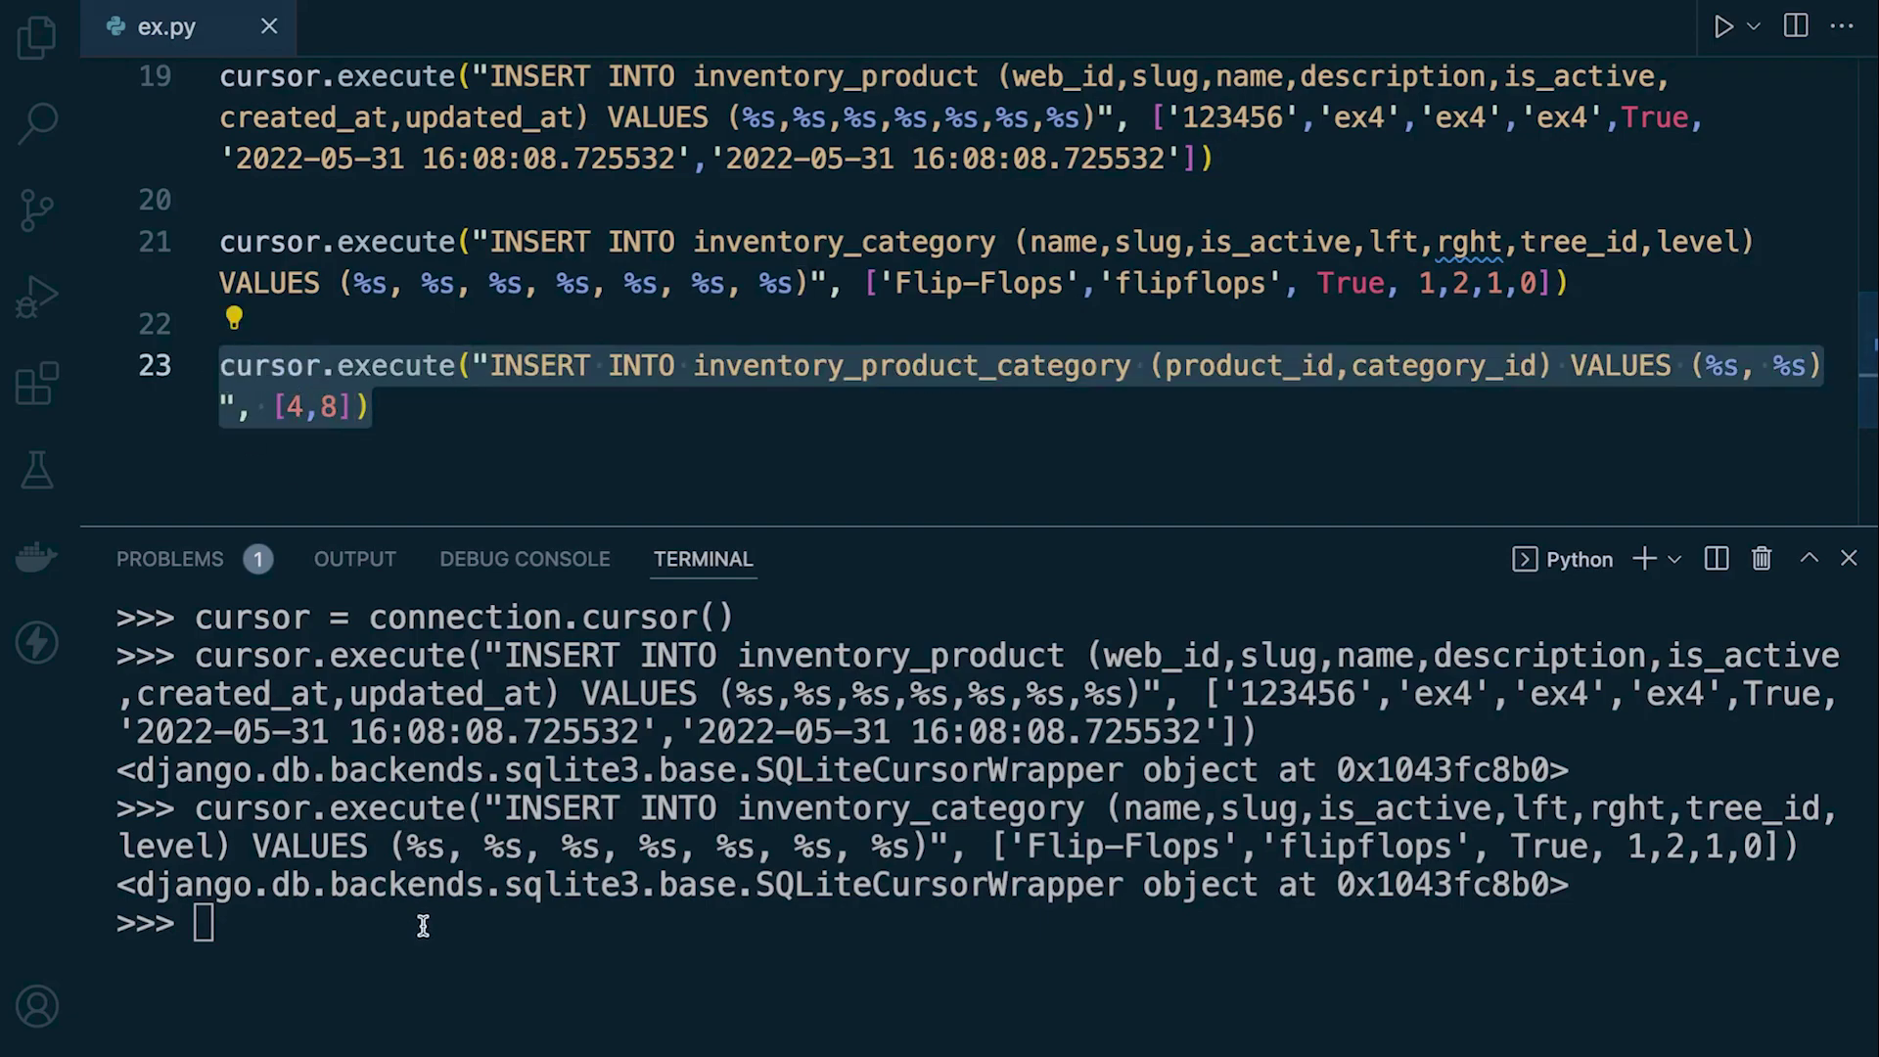
key(shift+Return)
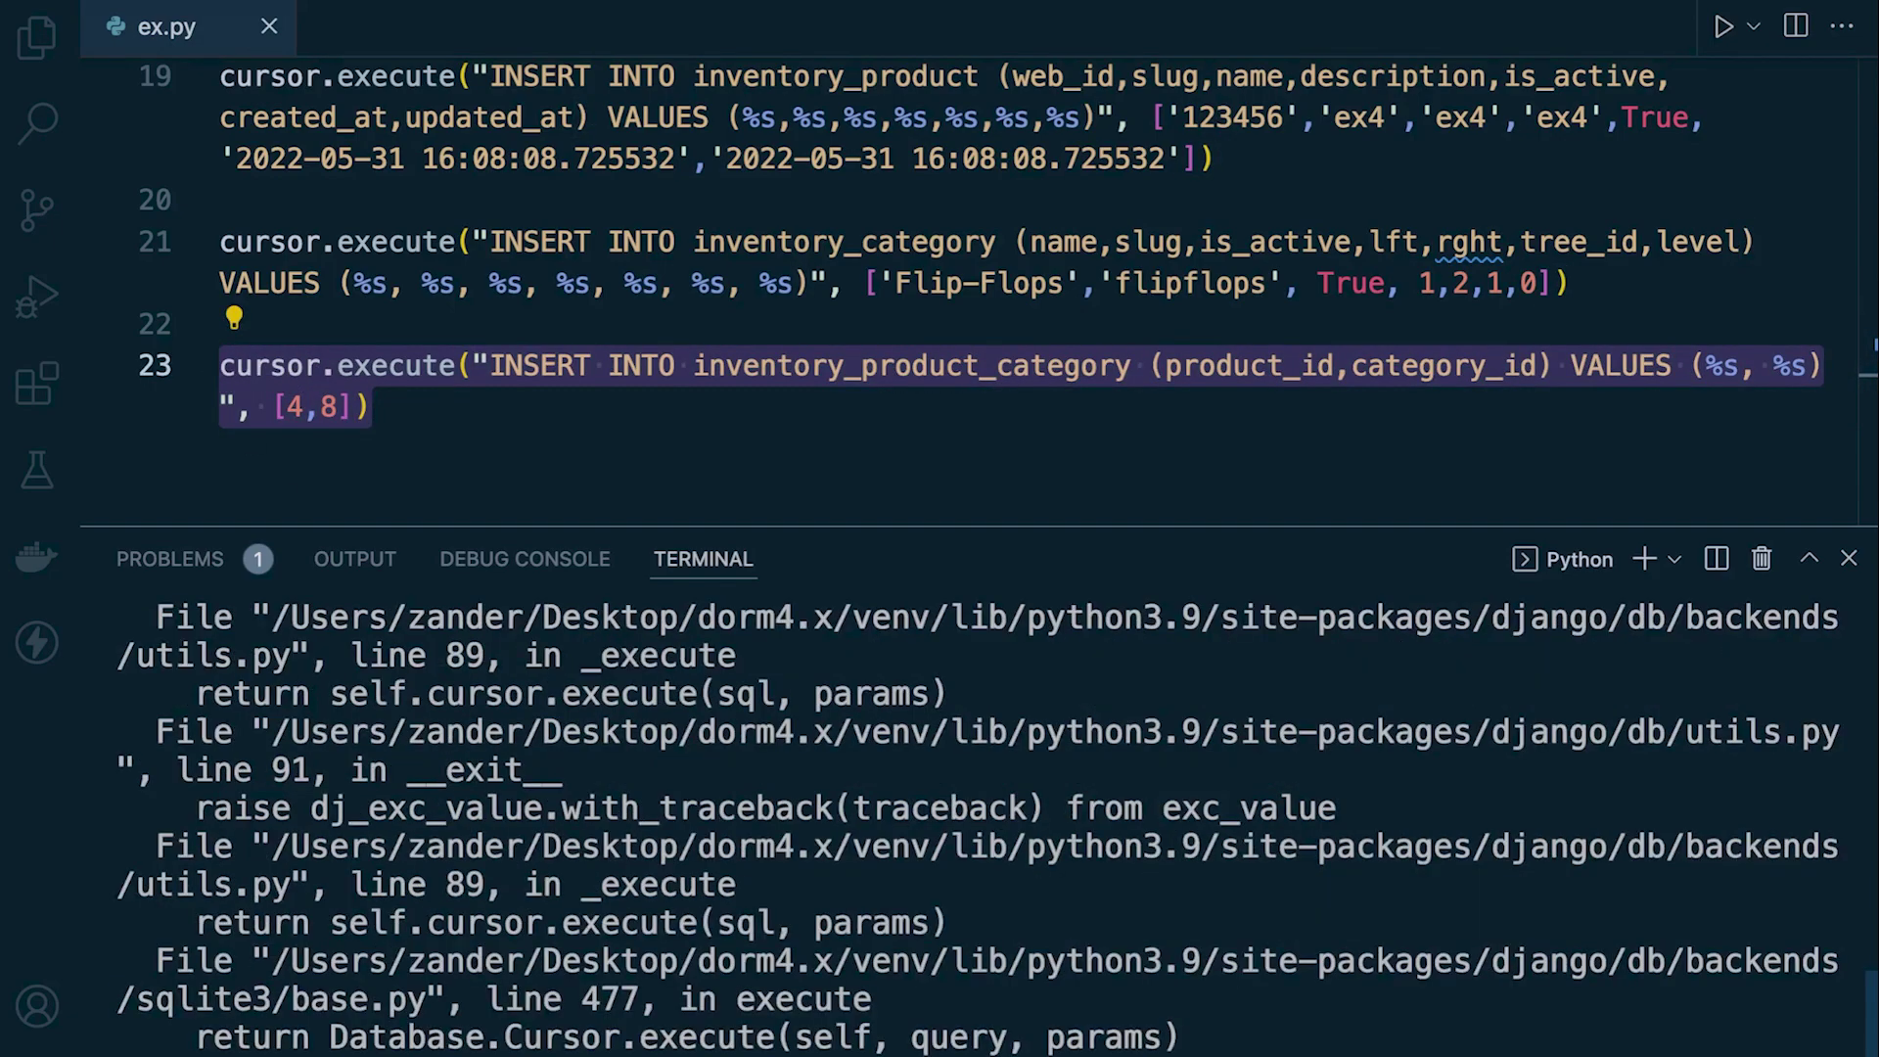
click(969, 433)
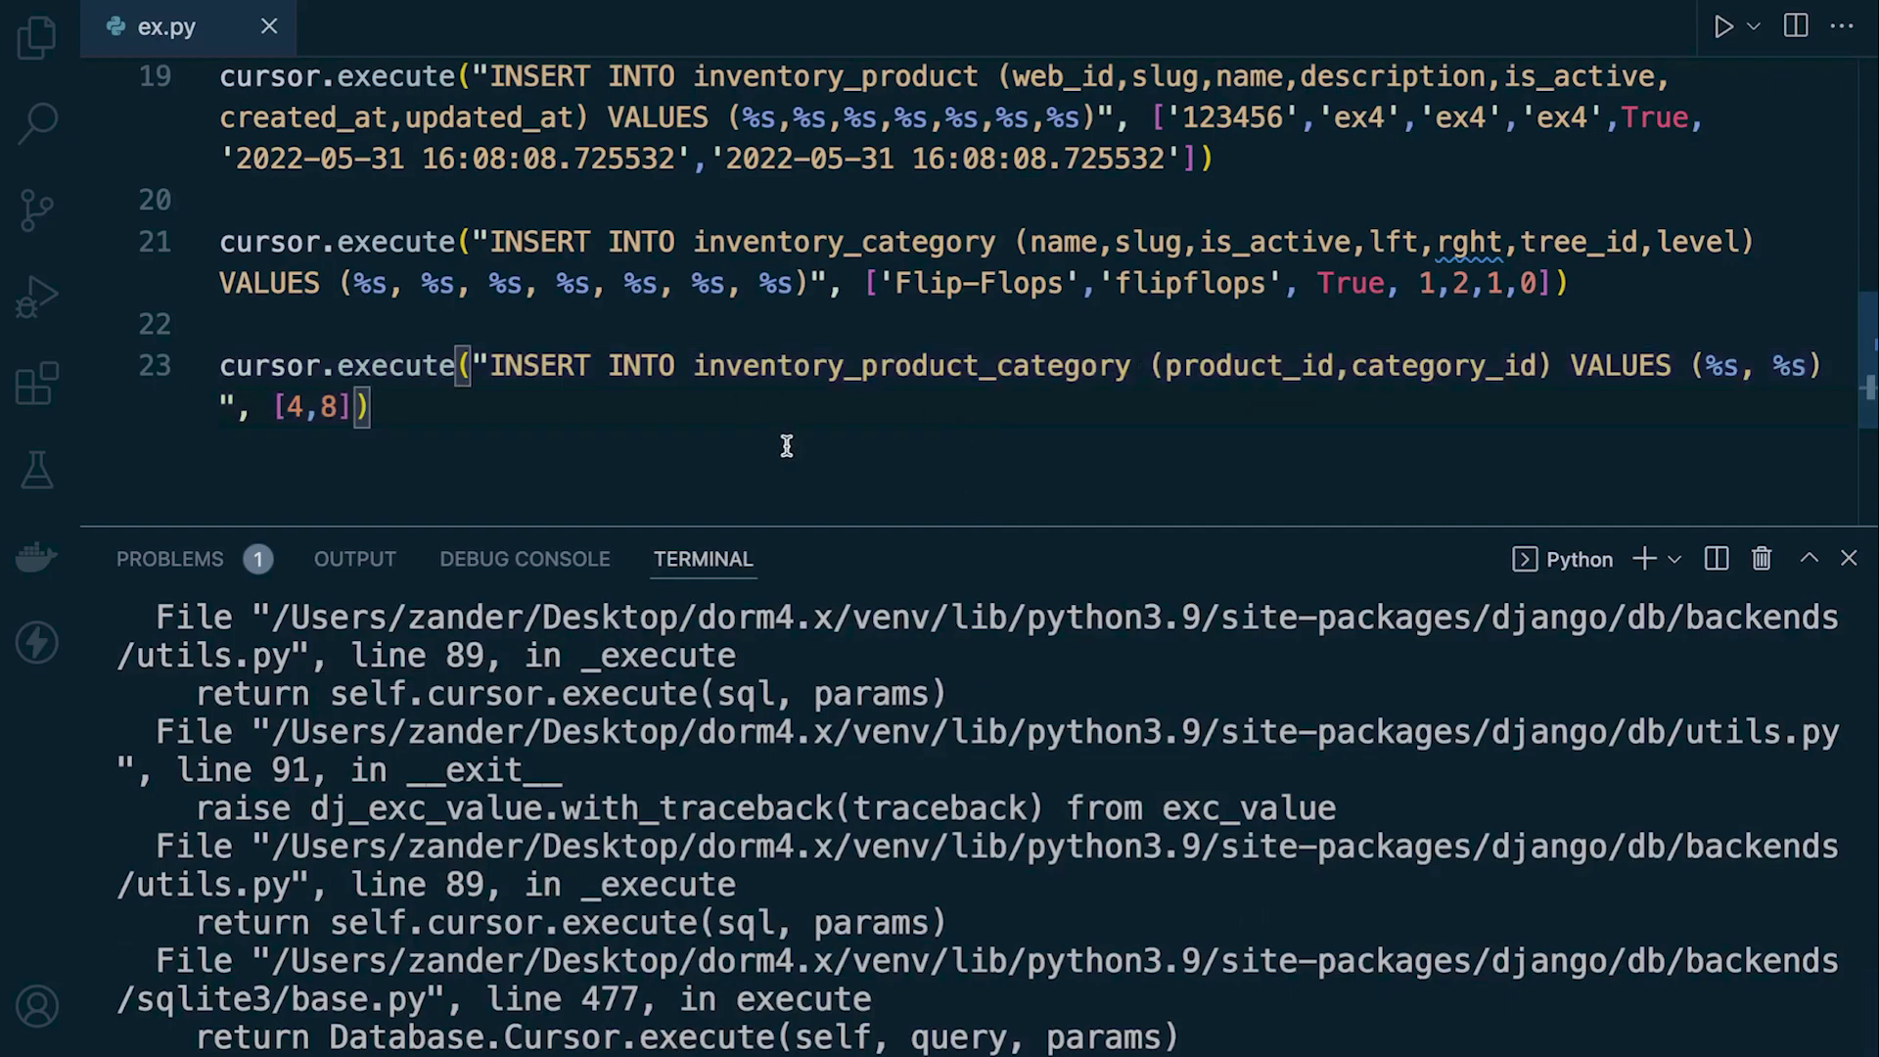
Inspect the inventory_product table rows in SQLite Explorer.
click(37, 35)
right_click(314, 799)
click(383, 812)
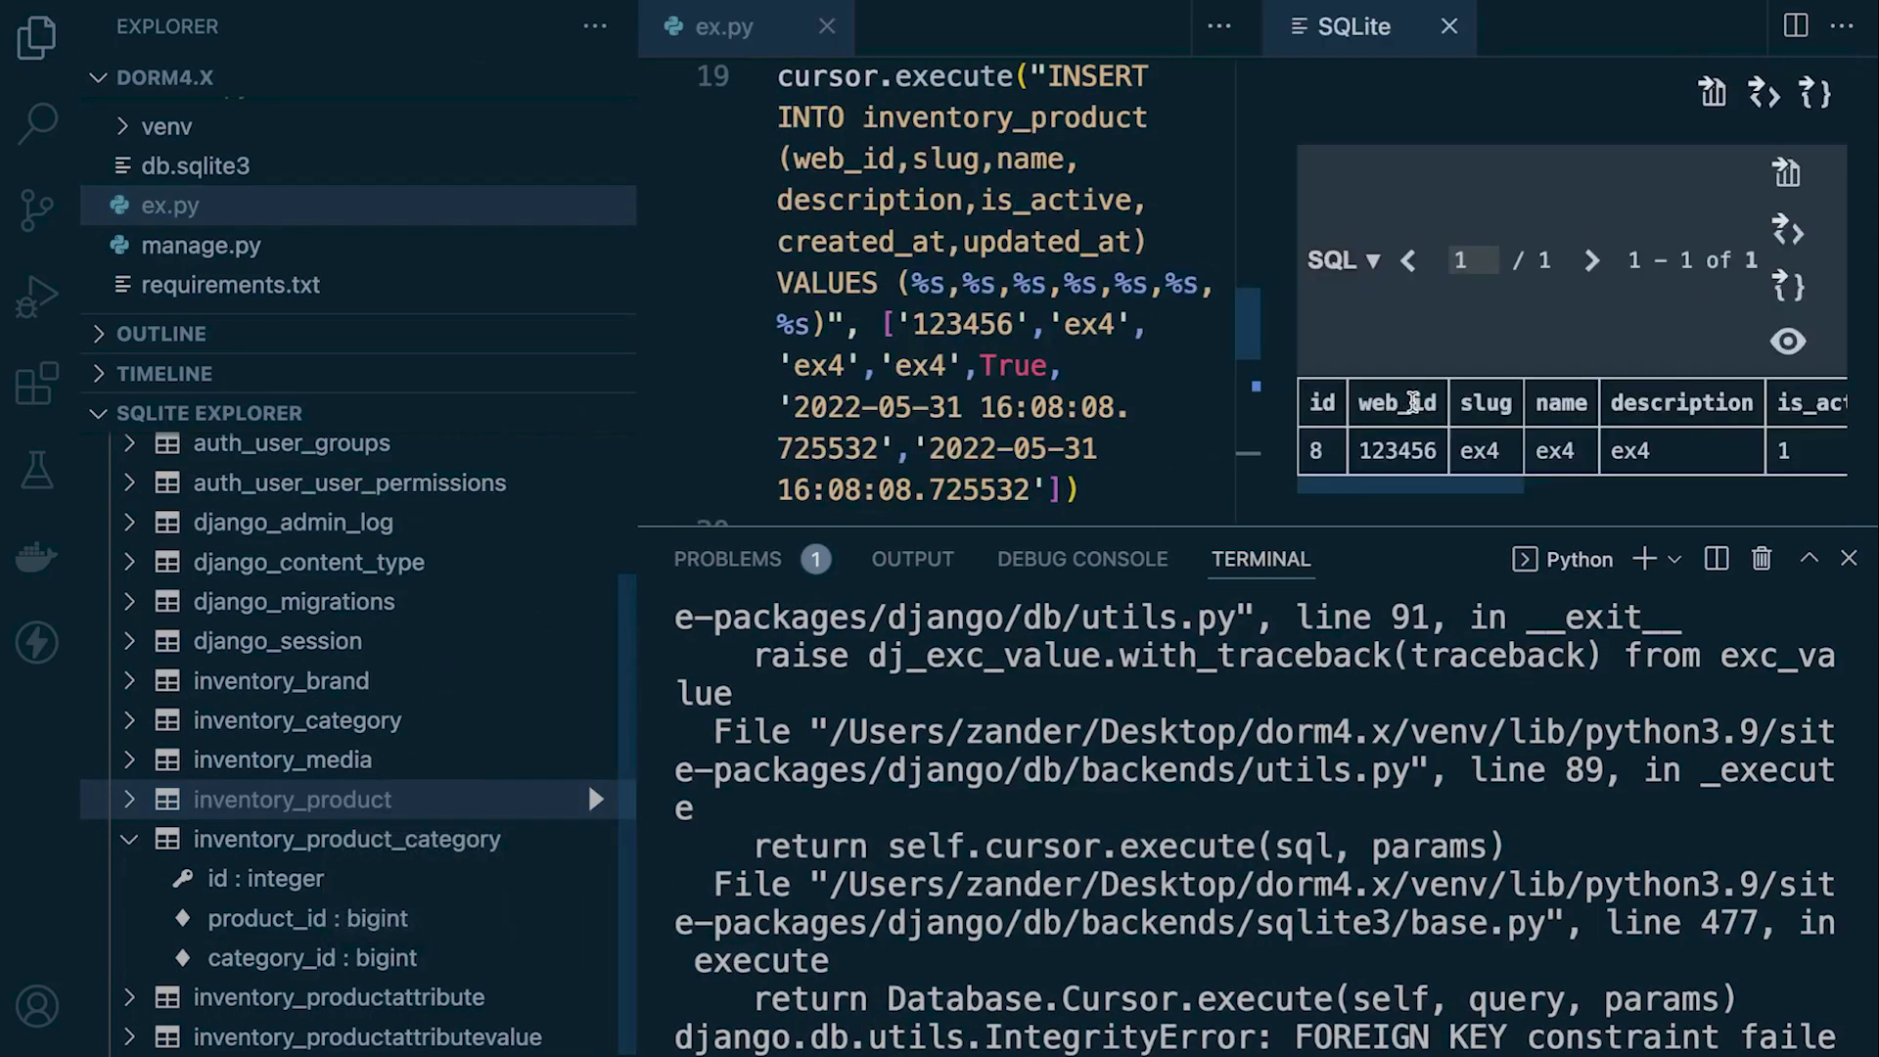
click(1445, 26)
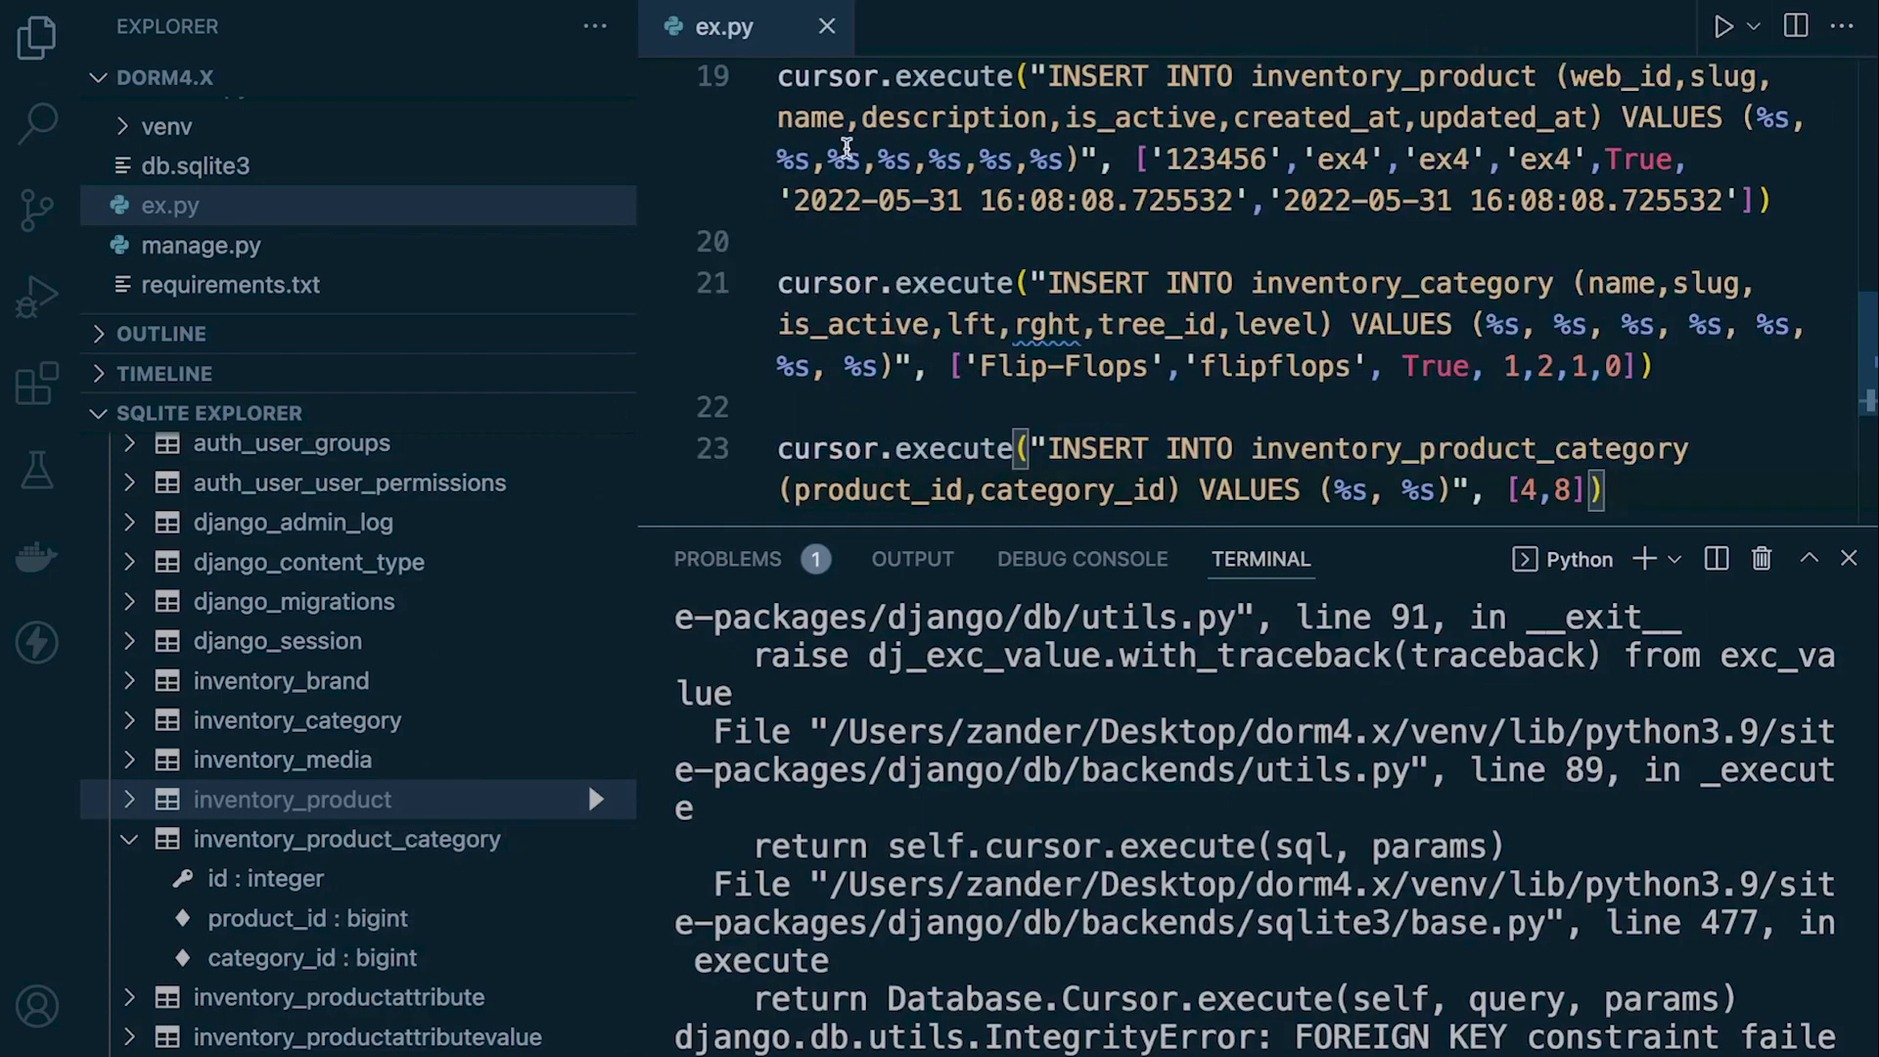
Swap line 23's values to [8,4], clear the terminal, and rerun the link insert.
click(38, 35)
key(Left)
key(Left)
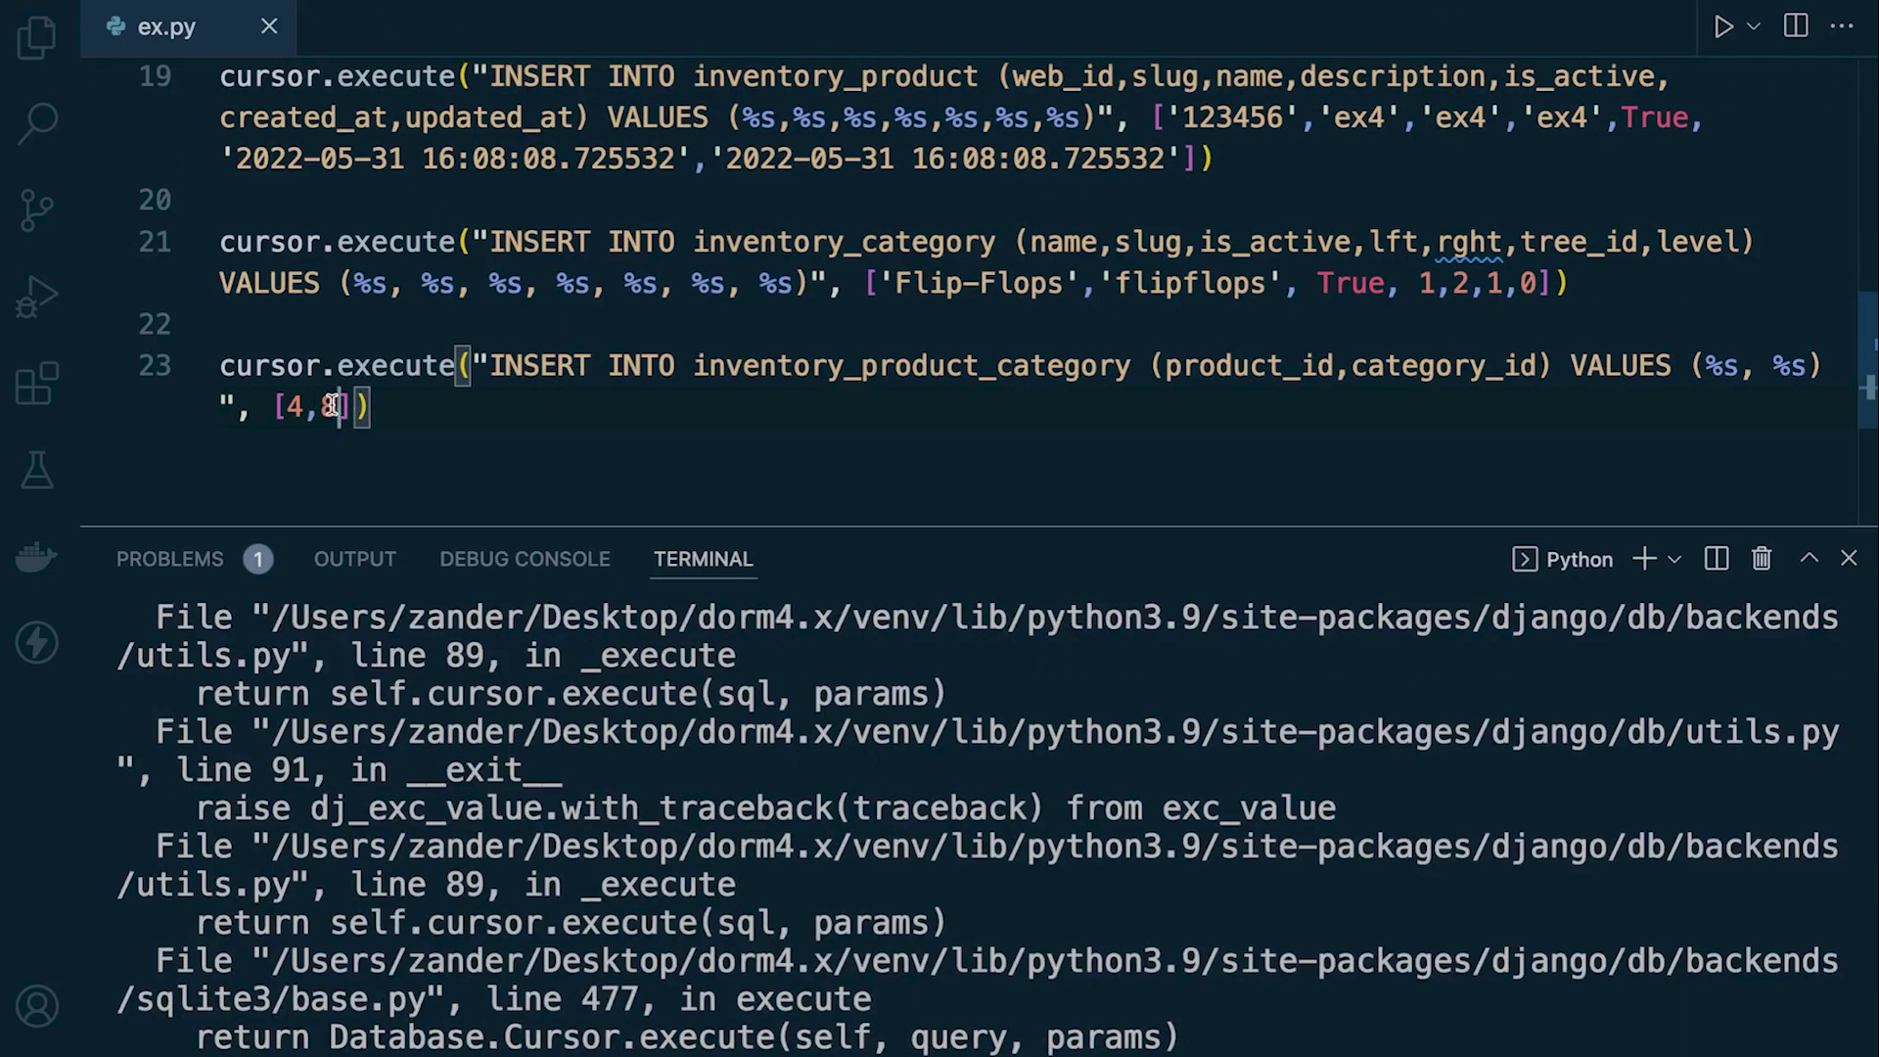
key(shift+Left)
key(shift+Left)
key(shift+Left)
text(8,)
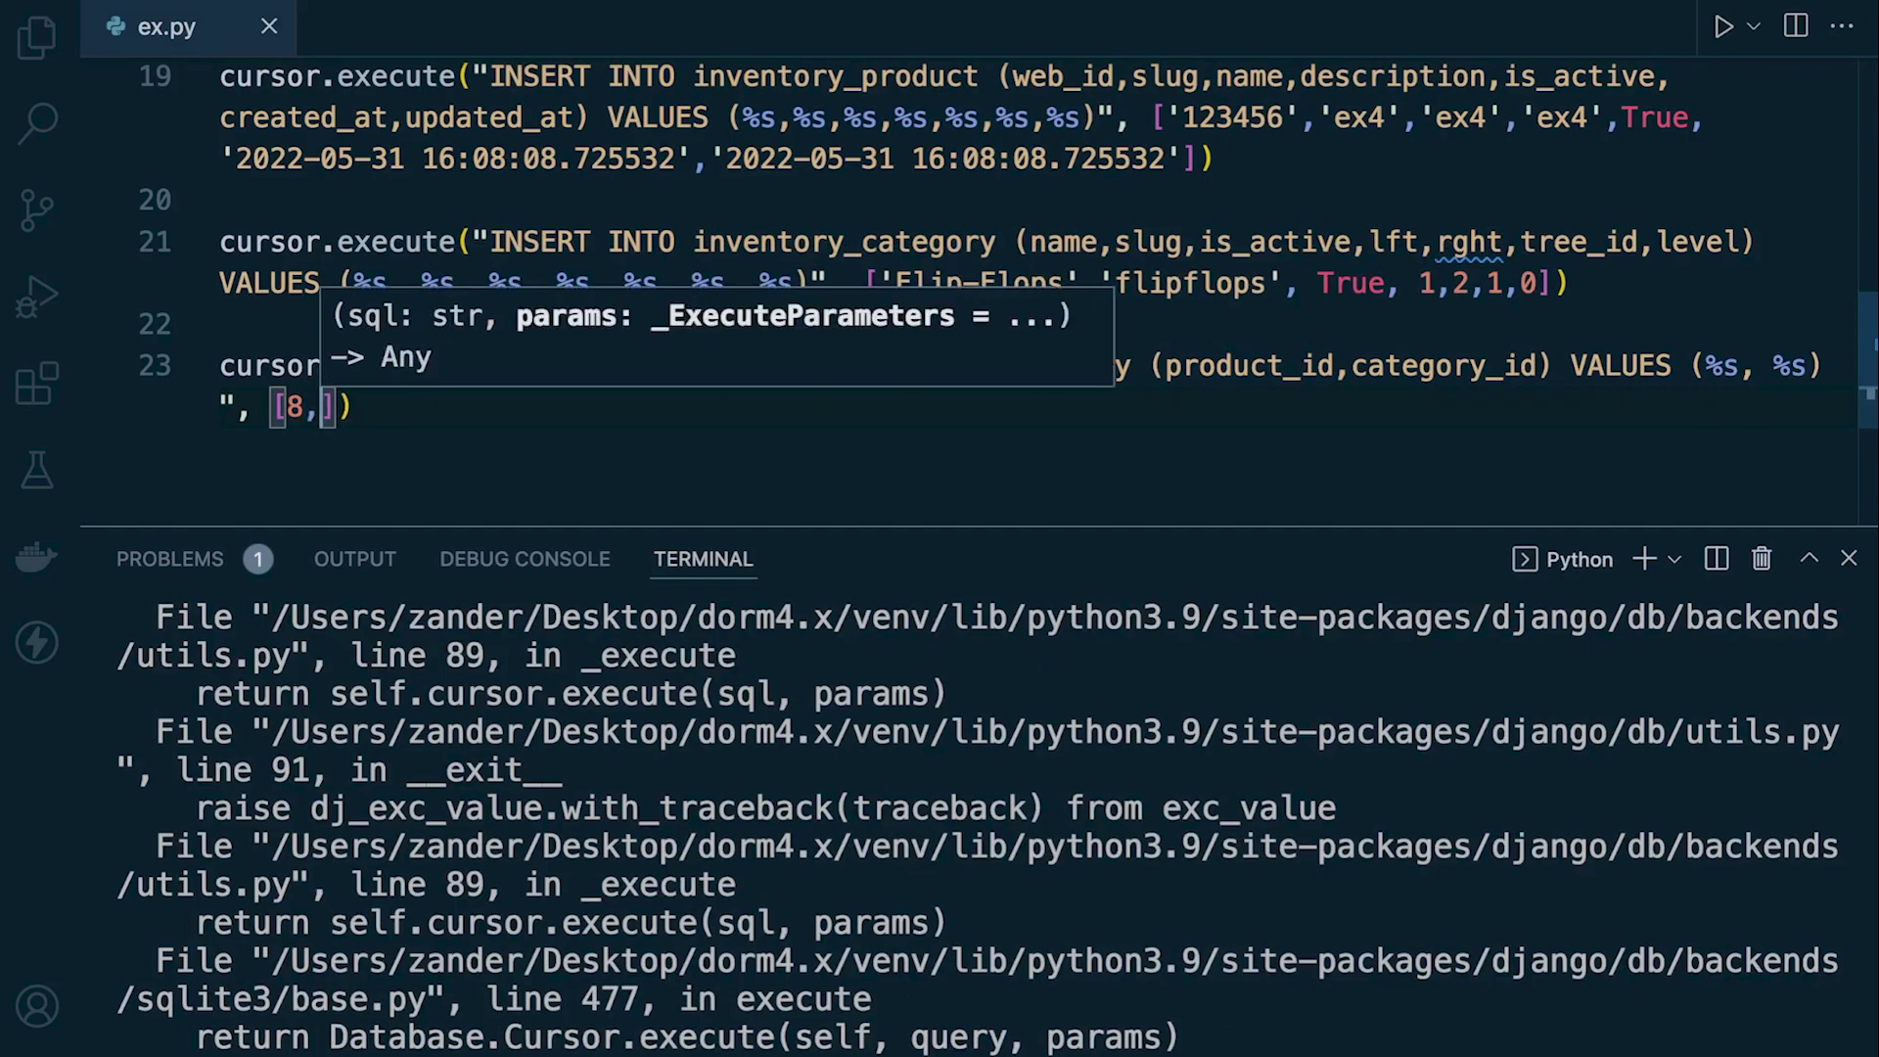
text(4)
key(End)
key(shift+Home)
key(shift+Home)
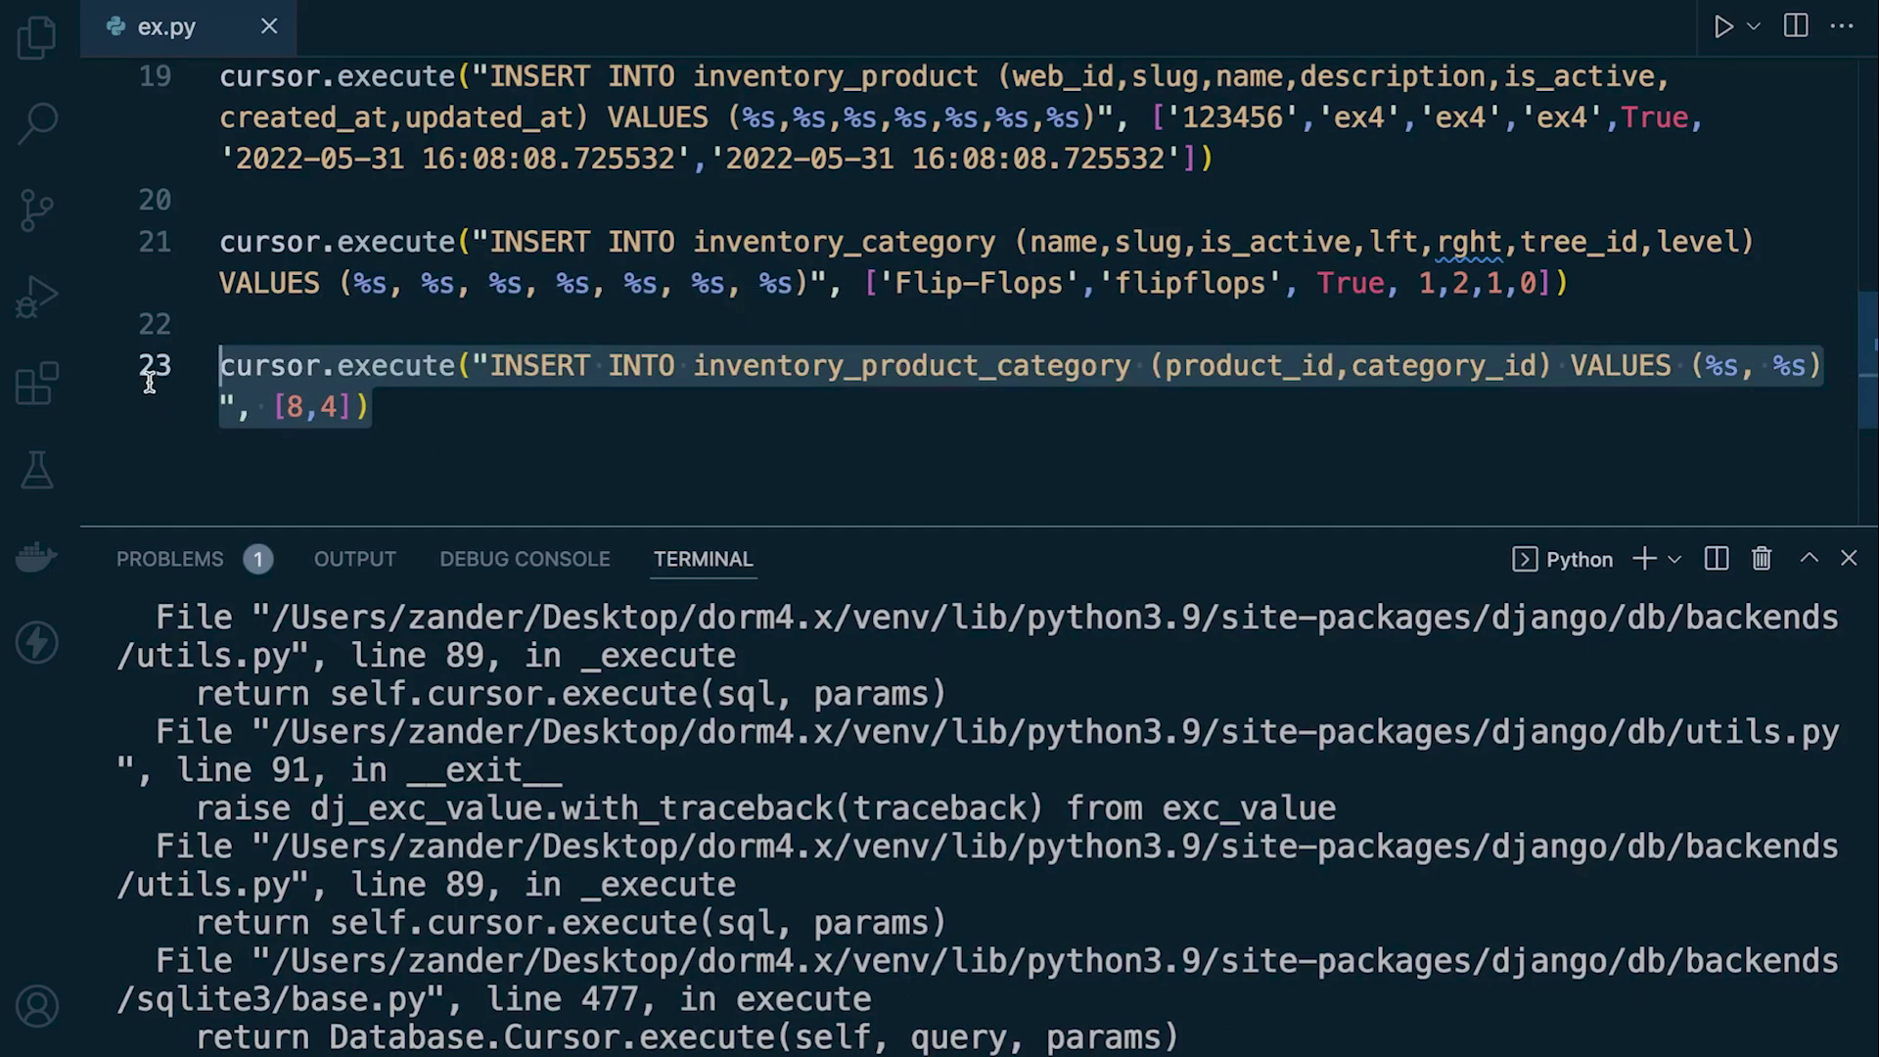
key(ctrl+l)
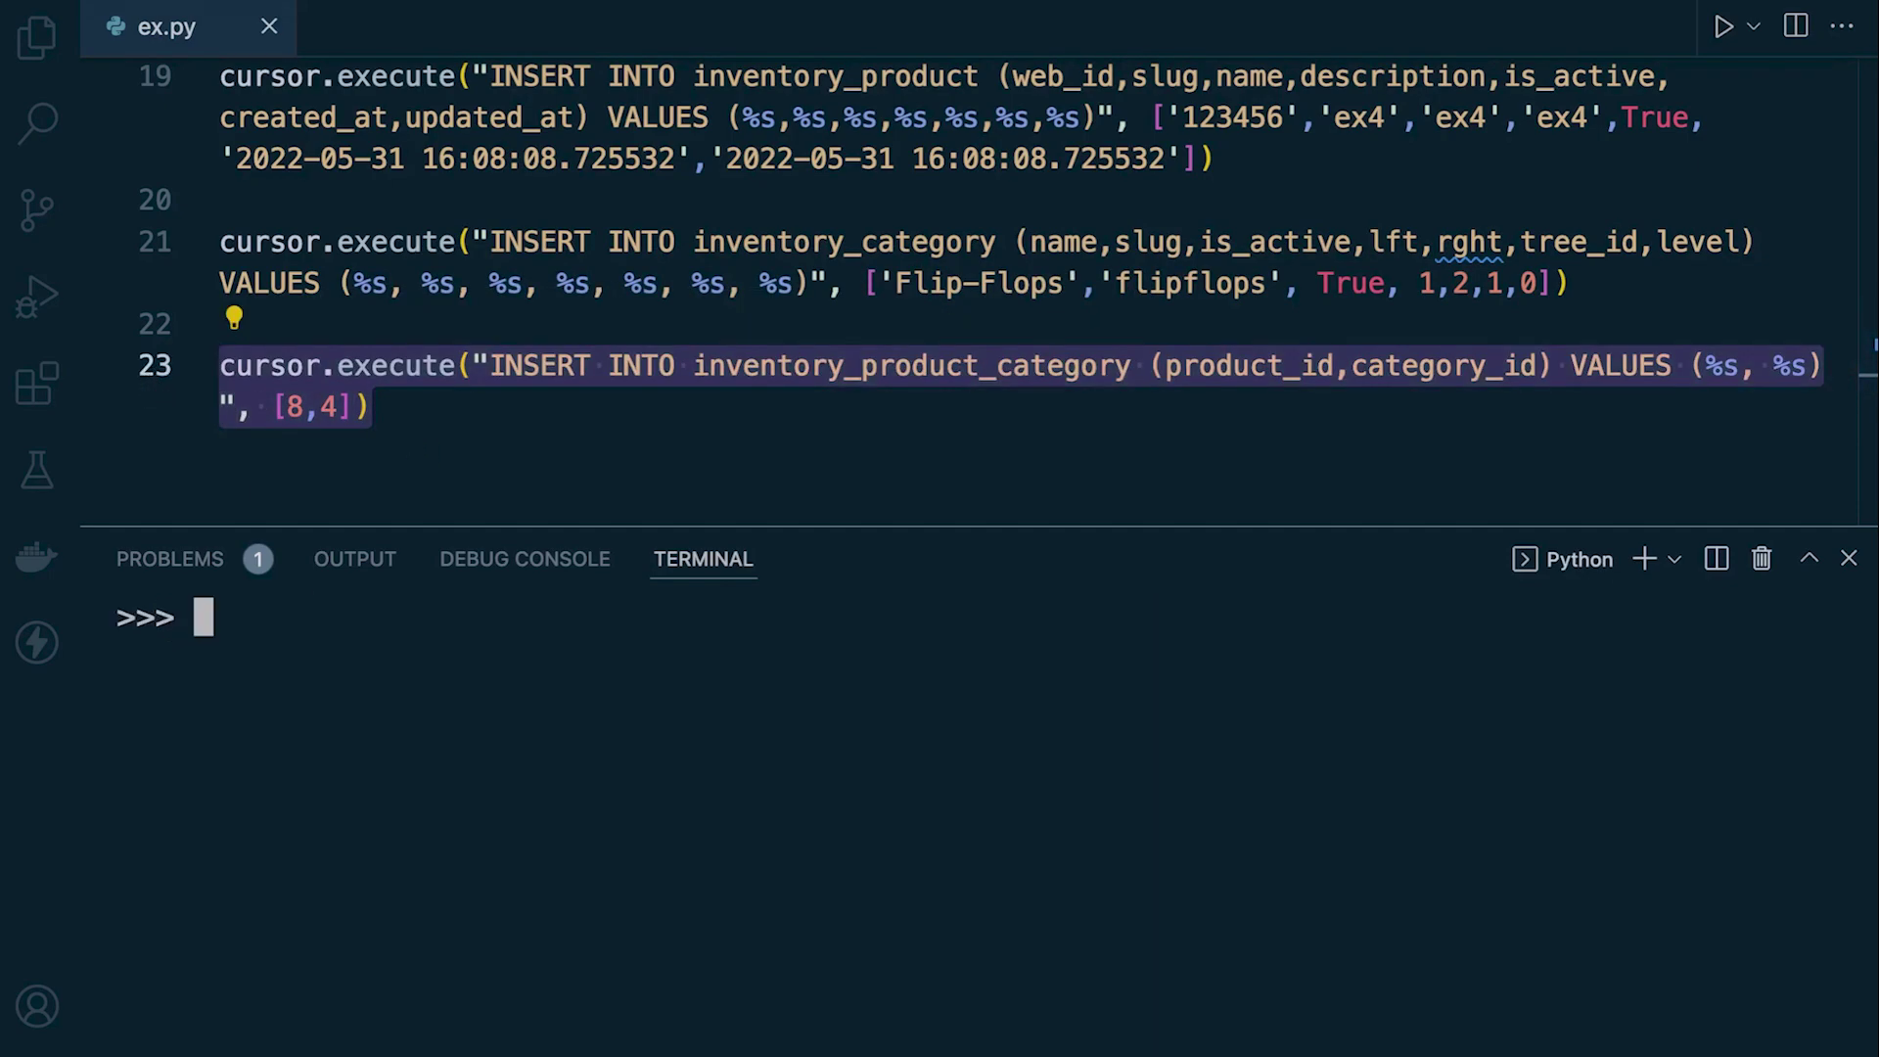
key(shift+Return)
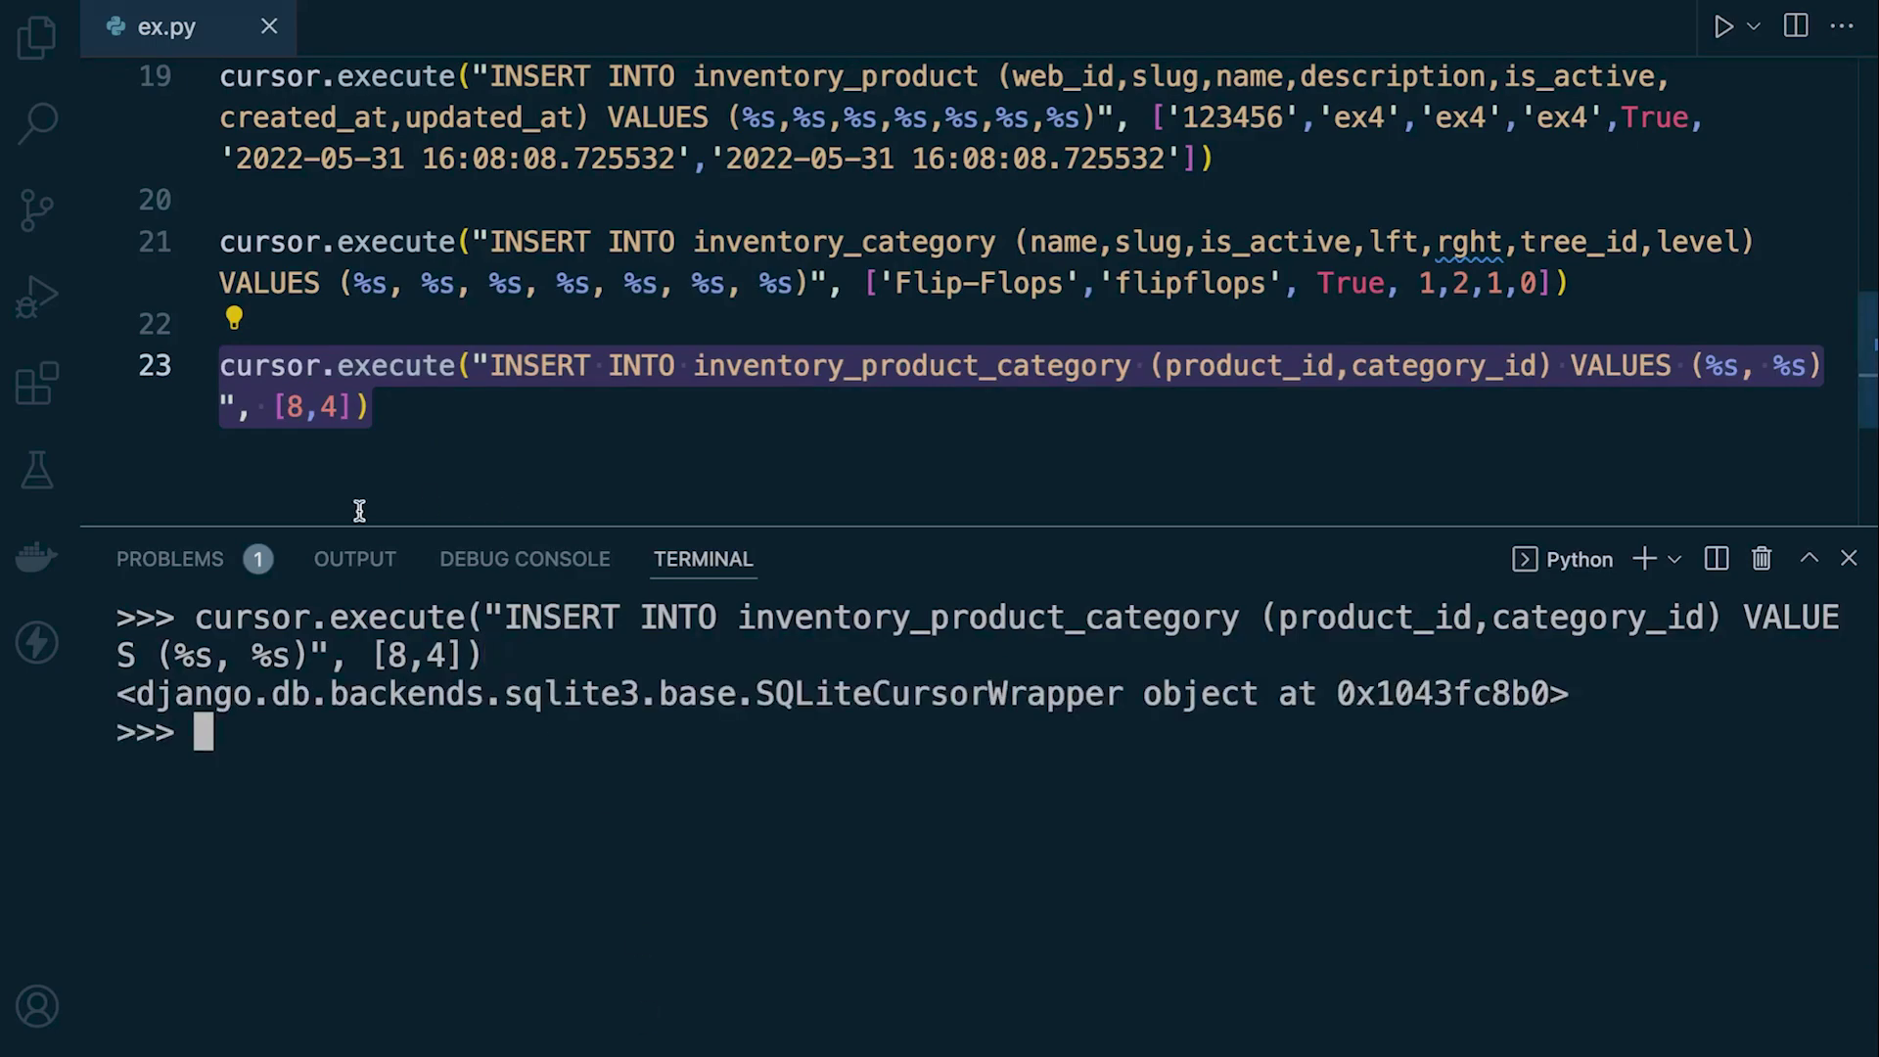
Show the inventory_product_category rows, confirming the product 8 to category 4 link.
click(37, 36)
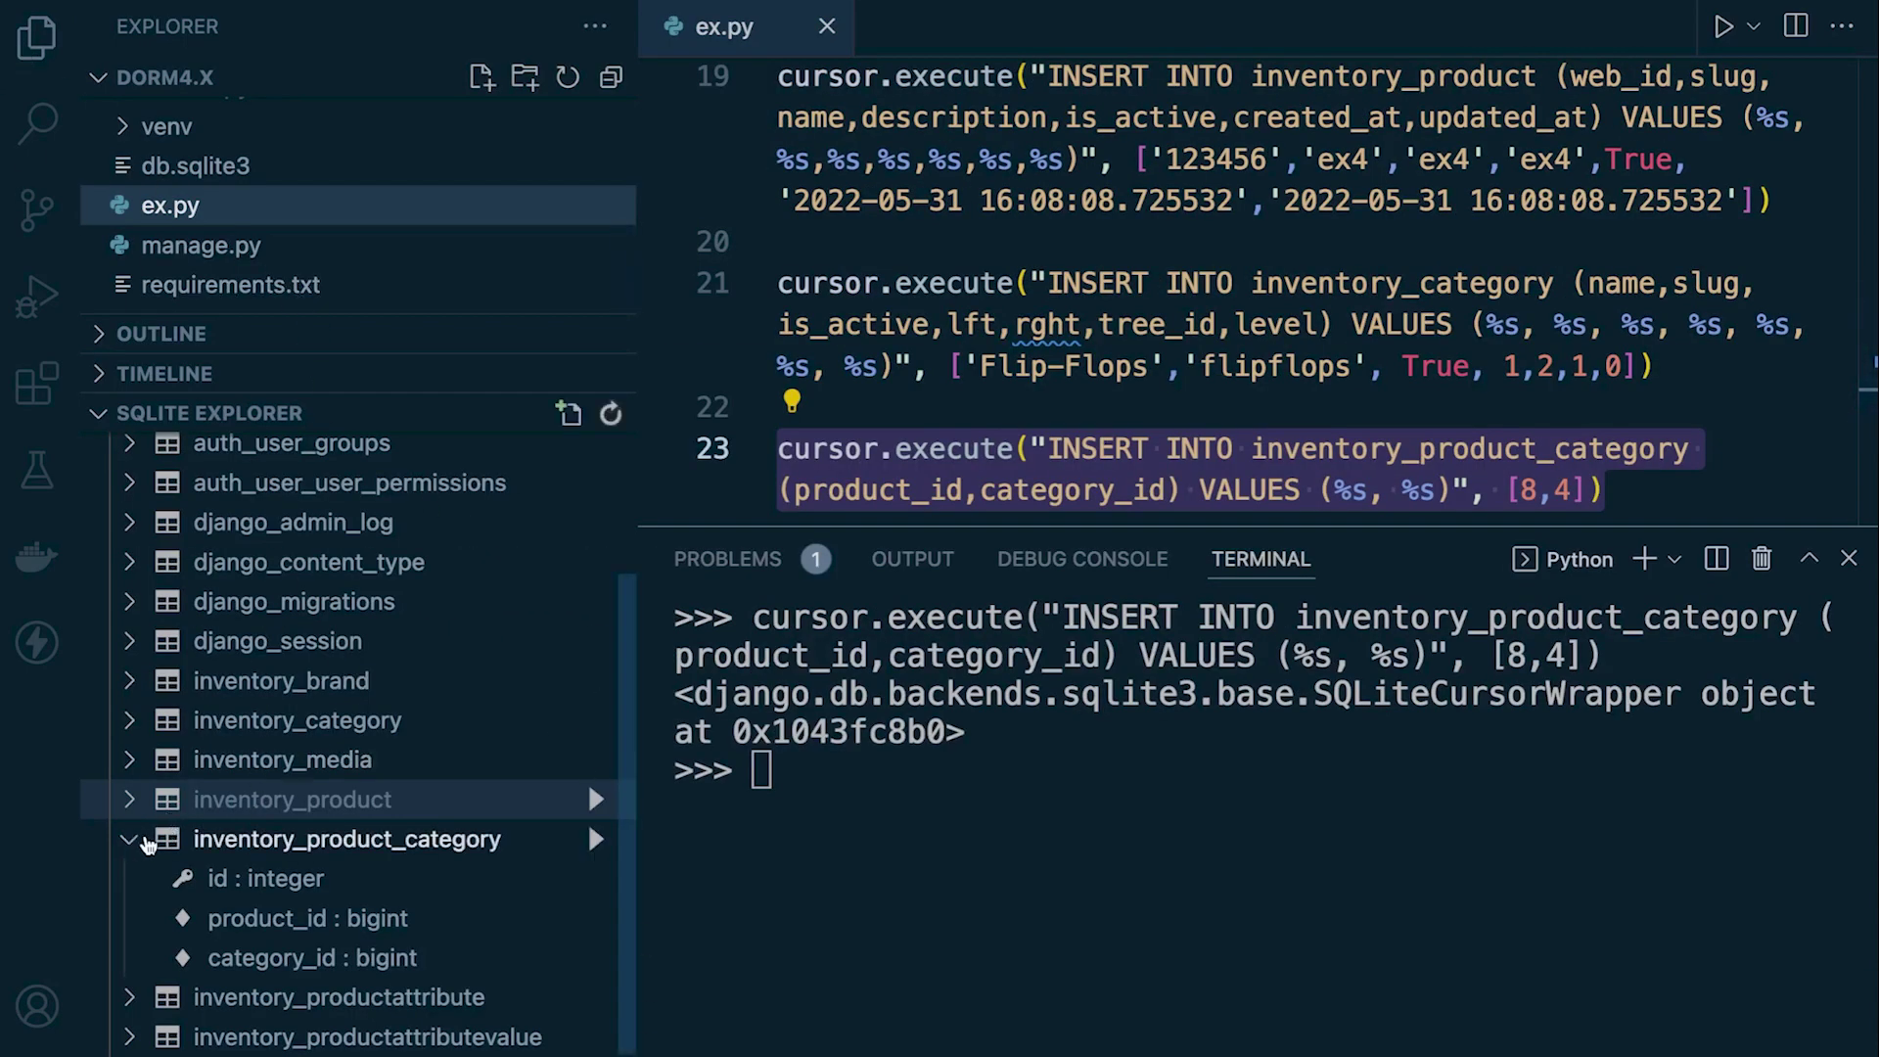
click(220, 839)
right_click(252, 839)
click(294, 845)
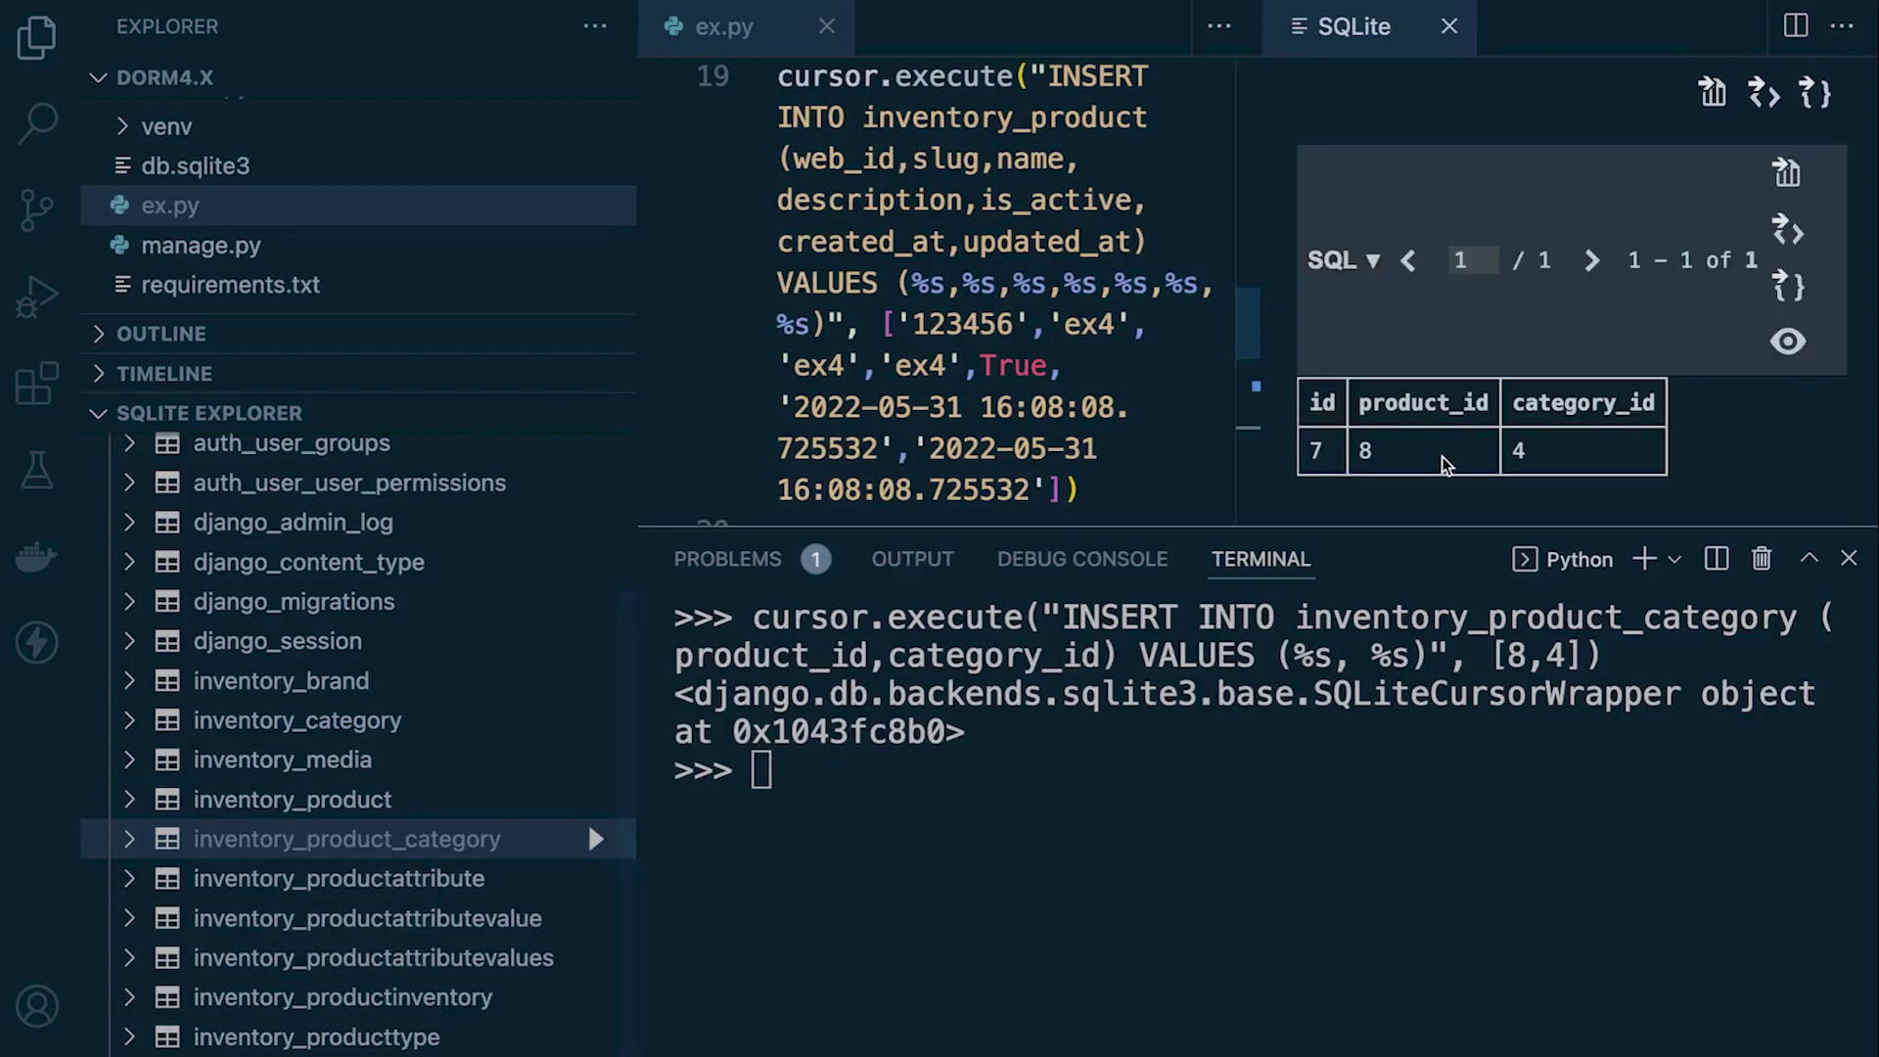